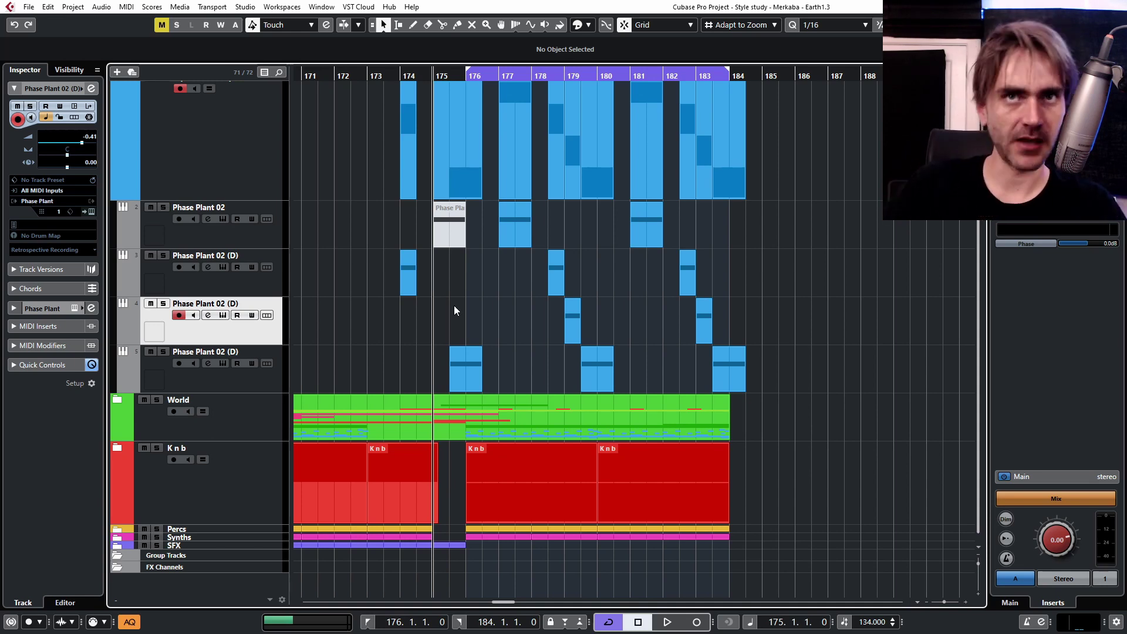
- Select all four Phase Plant tracks in the Squelches & Zaps folder
left_click(253, 366)
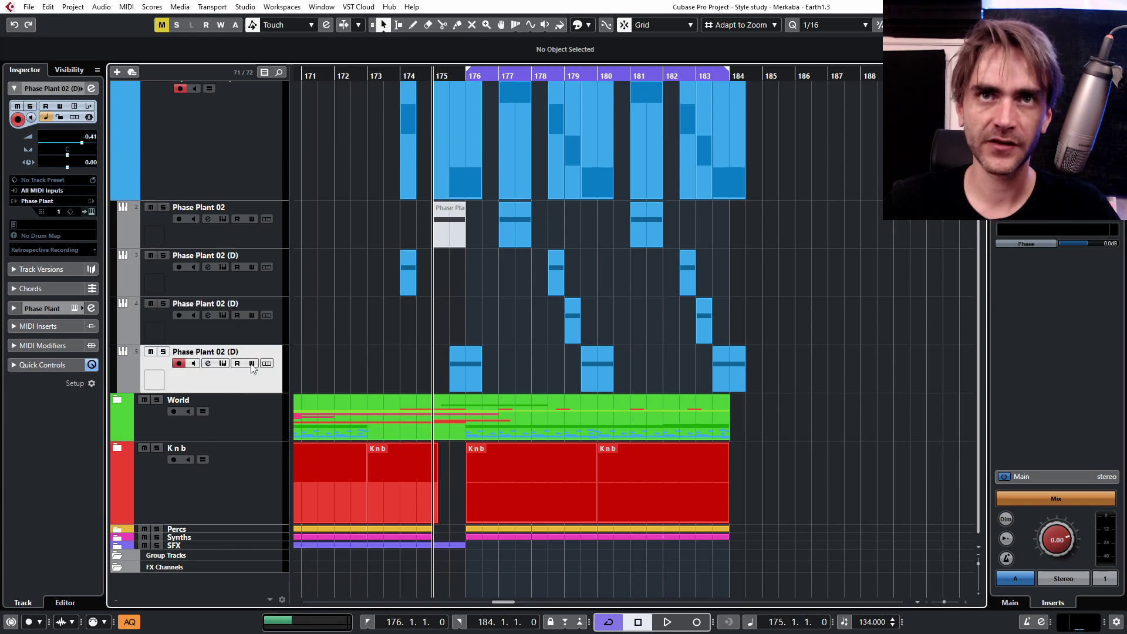
left_click(267, 237, "shift")
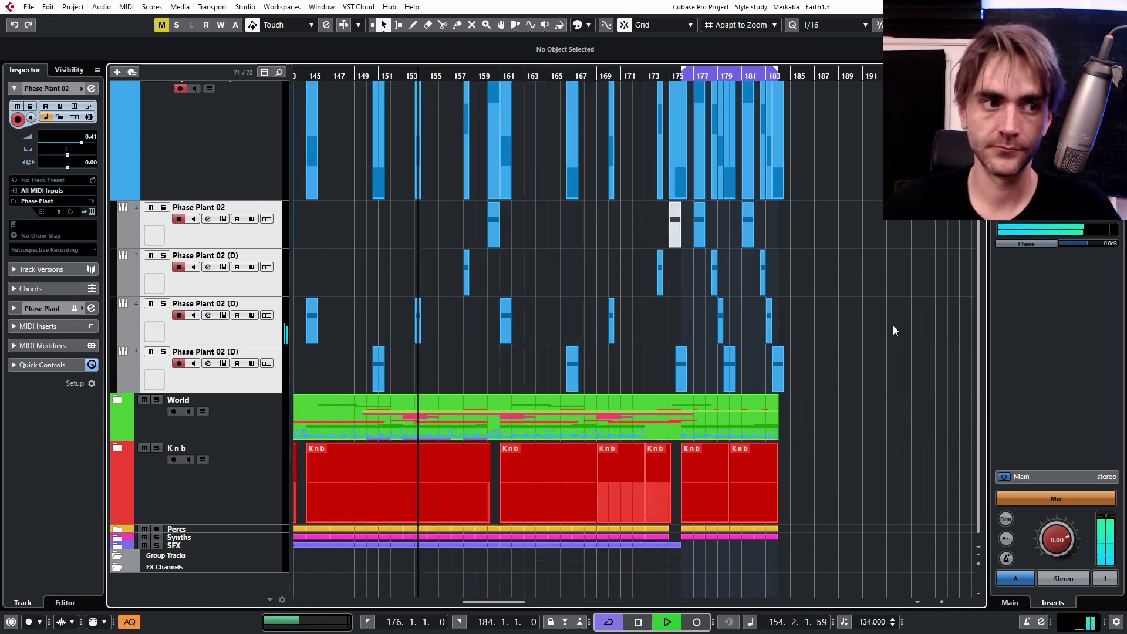
- Play the arrangement from bar 153 to examine how the Phase Plant parts alternate across the four tracks, and stop playback
scroll(863, 394, "down", 1)
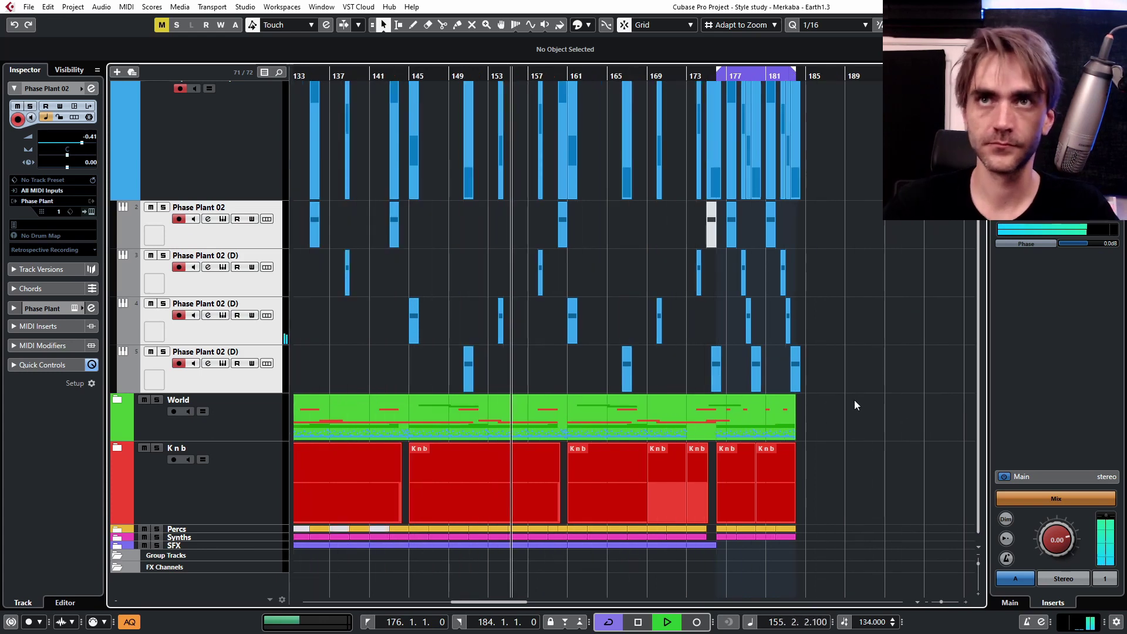
scroll(806, 429, "up", 2)
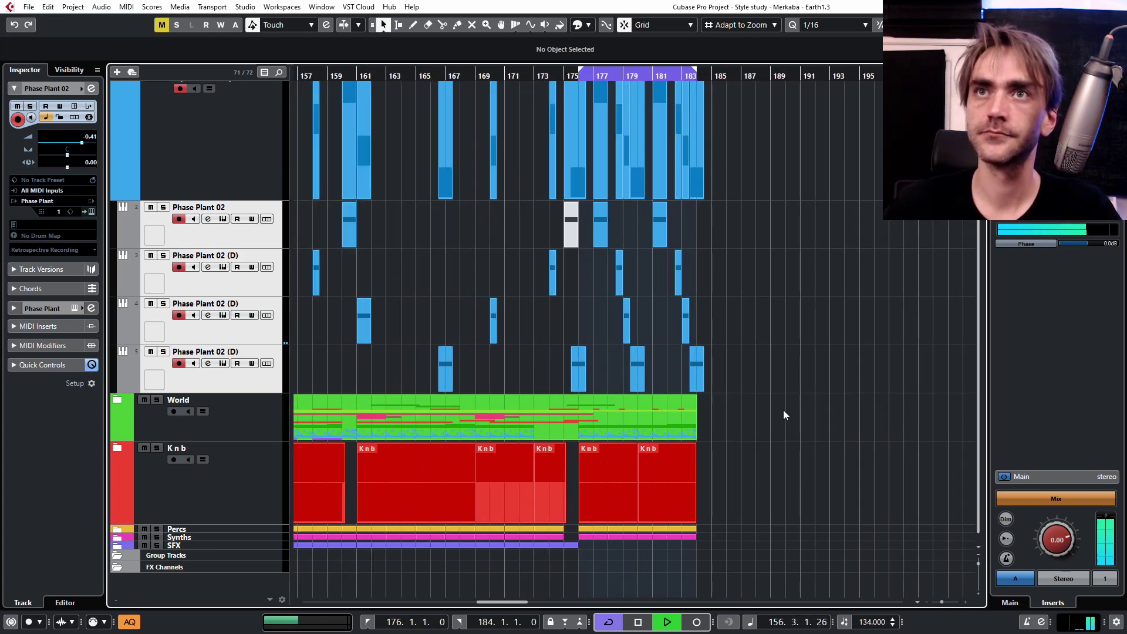
scroll(805, 400, "left", 5)
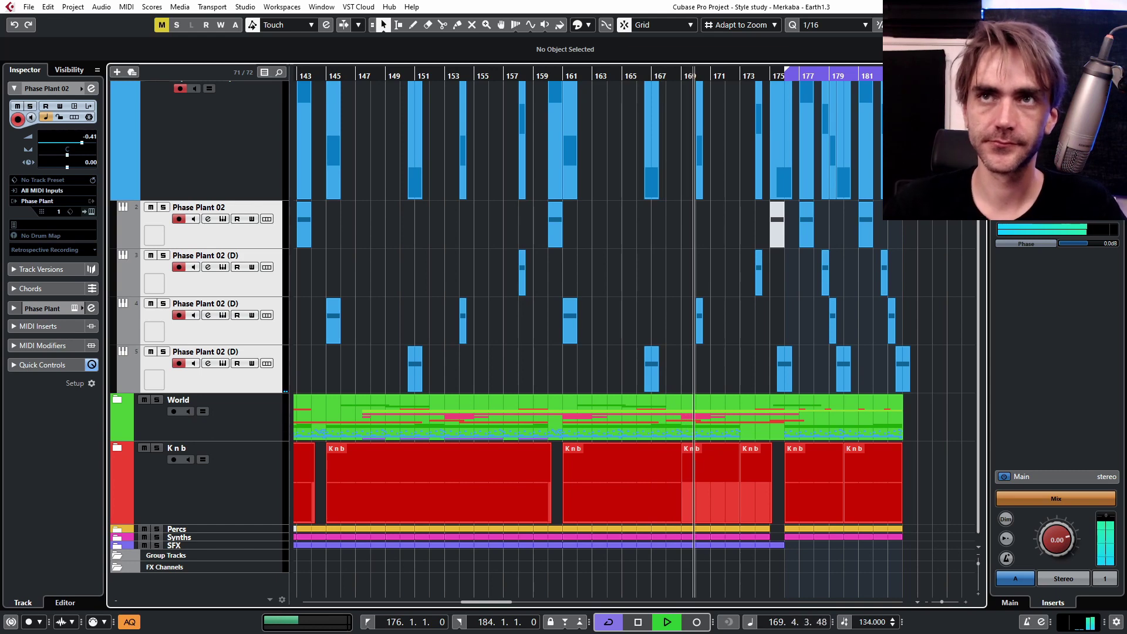
scroll(917, 241, "right", 2)
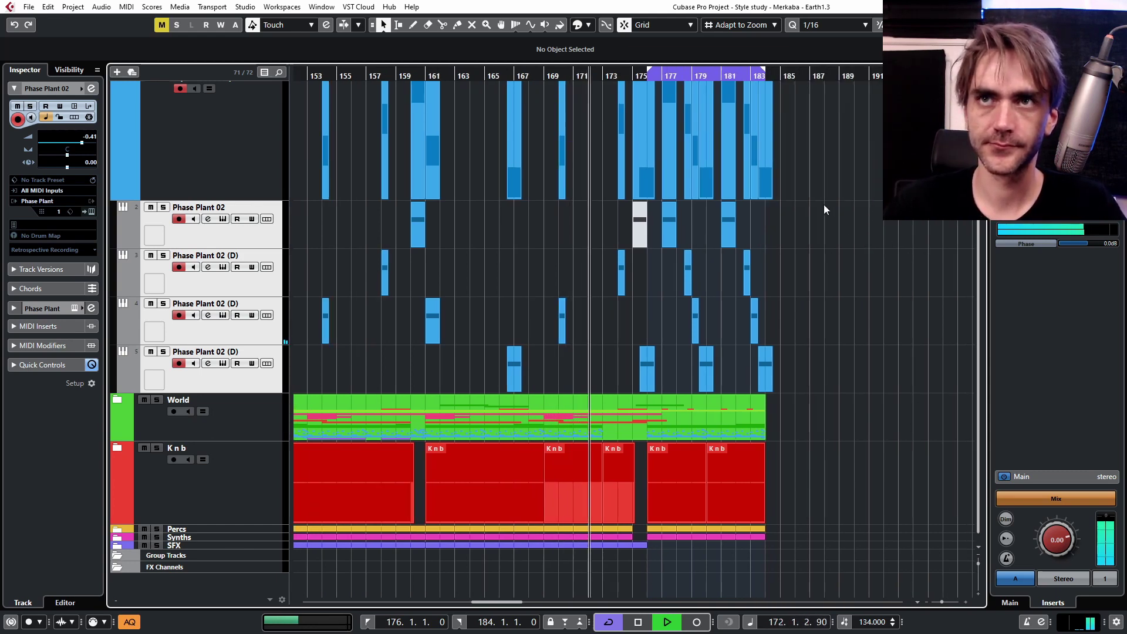
scroll(814, 209, "right", 1)
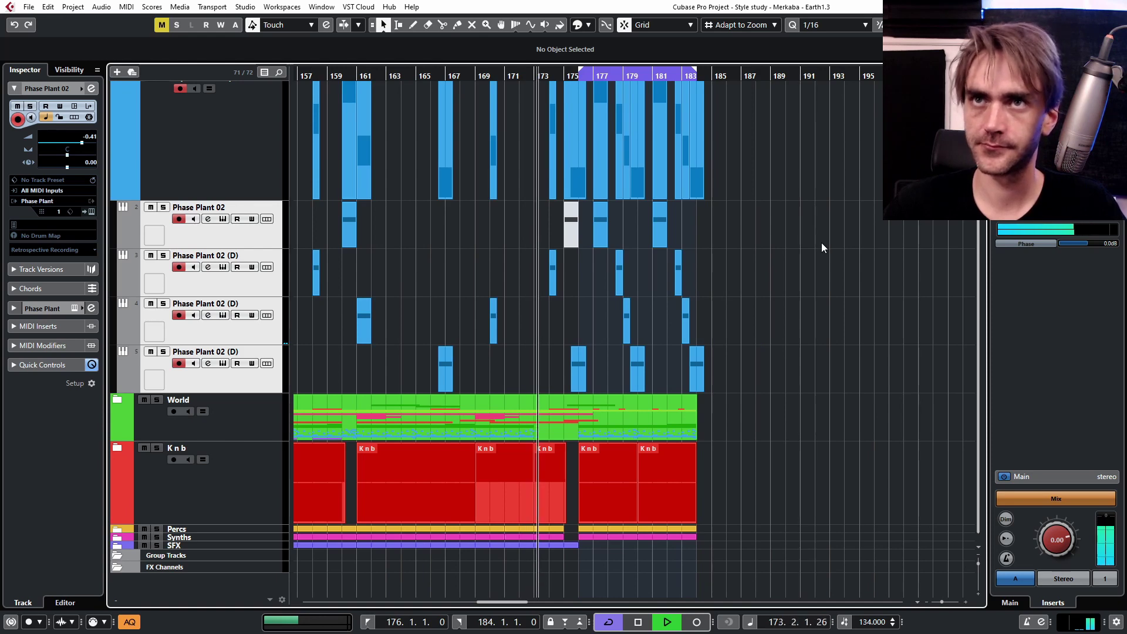
scroll(790, 225, "down", 1)
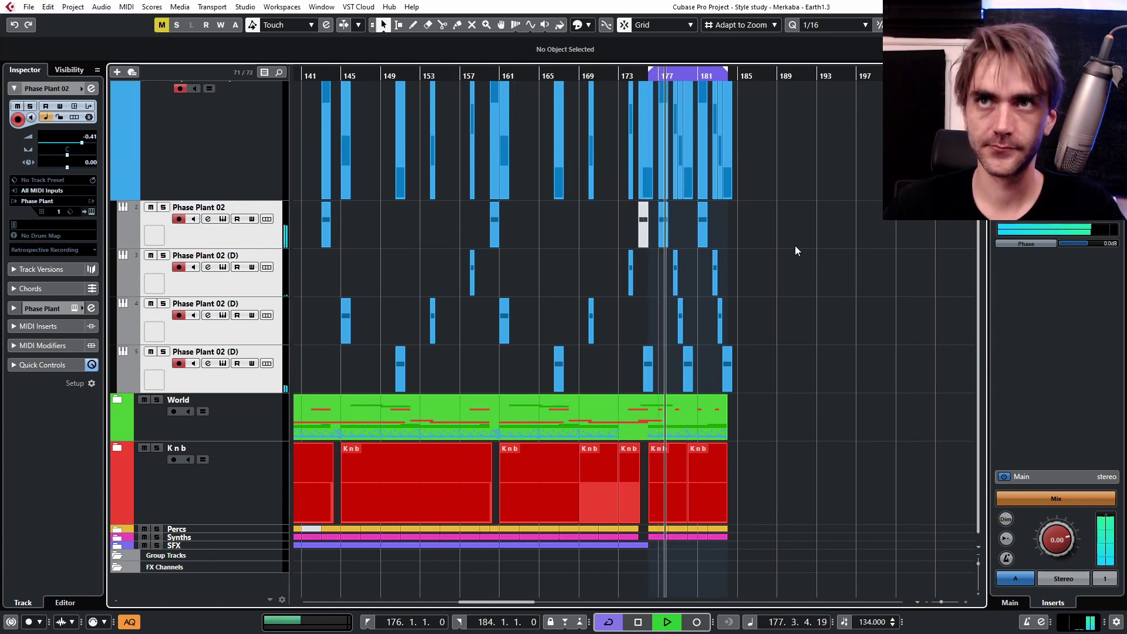
scroll(795, 245, "up", 2)
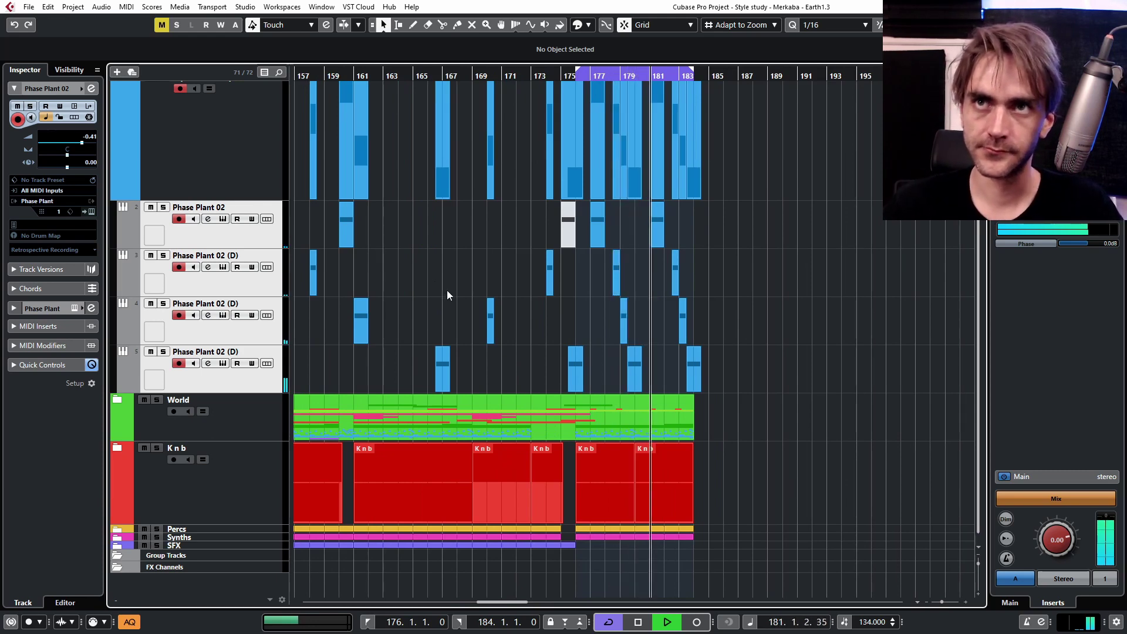
scroll(473, 323, "right", 2)
scroll(453, 305, "up", 3)
scroll(480, 283, "down", 1)
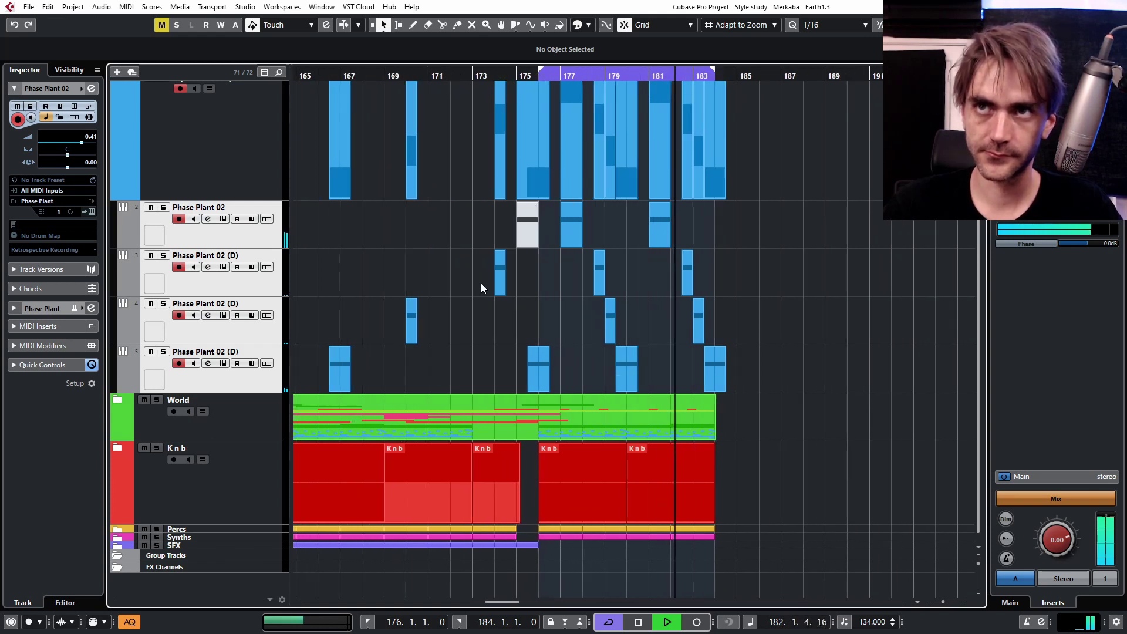
scroll(480, 283, "right", 1)
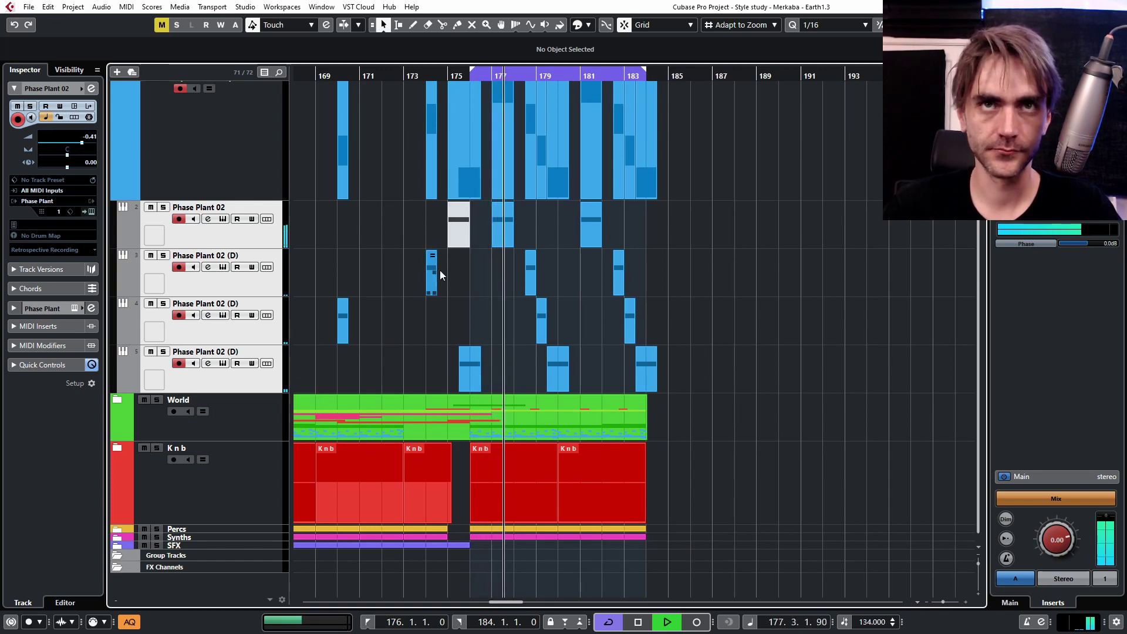
key("space")
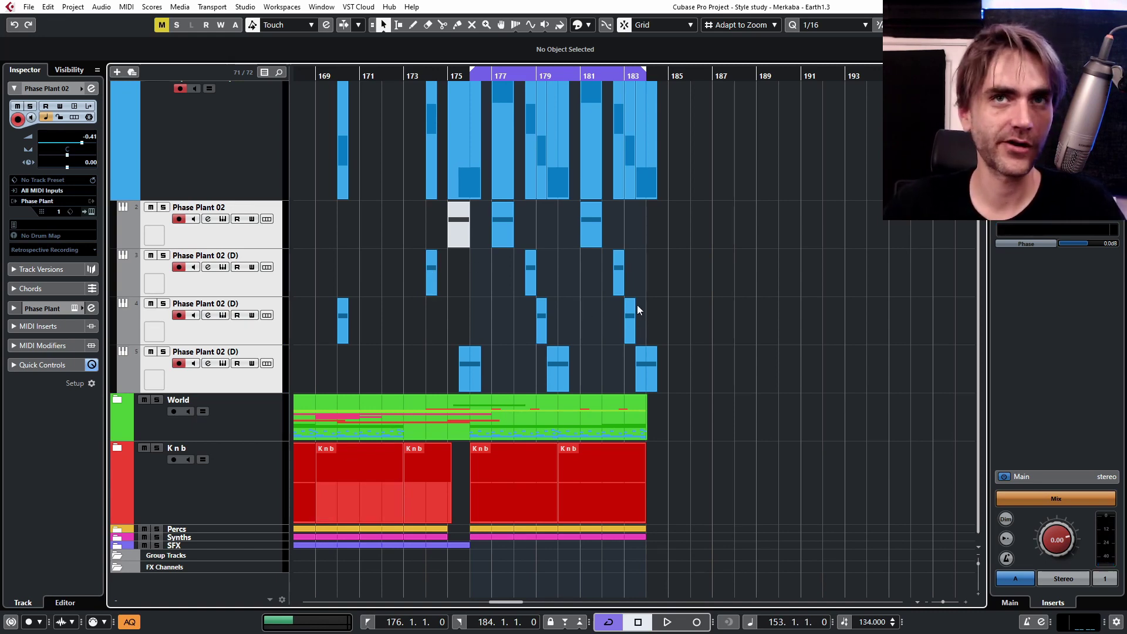
- Add a stereo group channel named Record Group to the four selected channels and place it above the Phase Plant tracks in their folder
key("alt+F3")
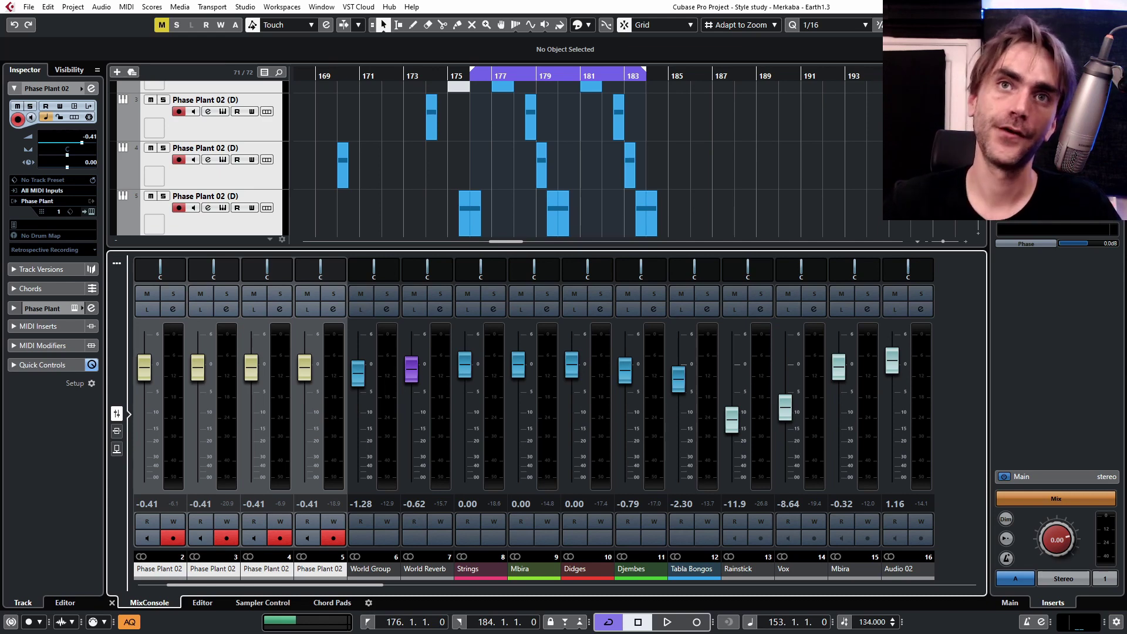
right_click(310, 378)
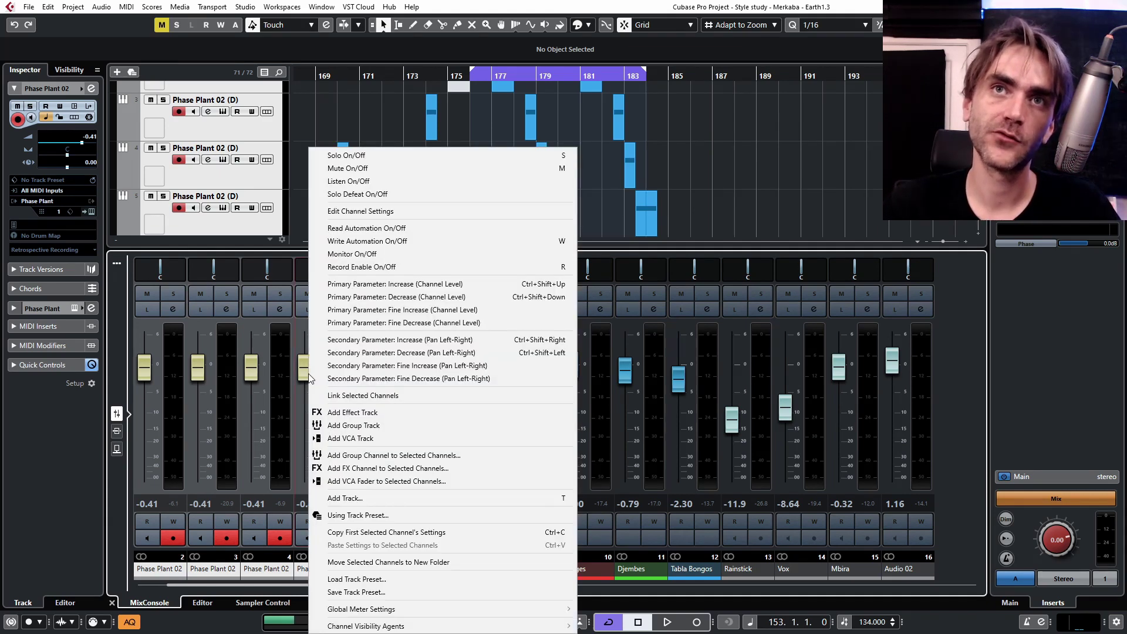
left_click(393, 455)
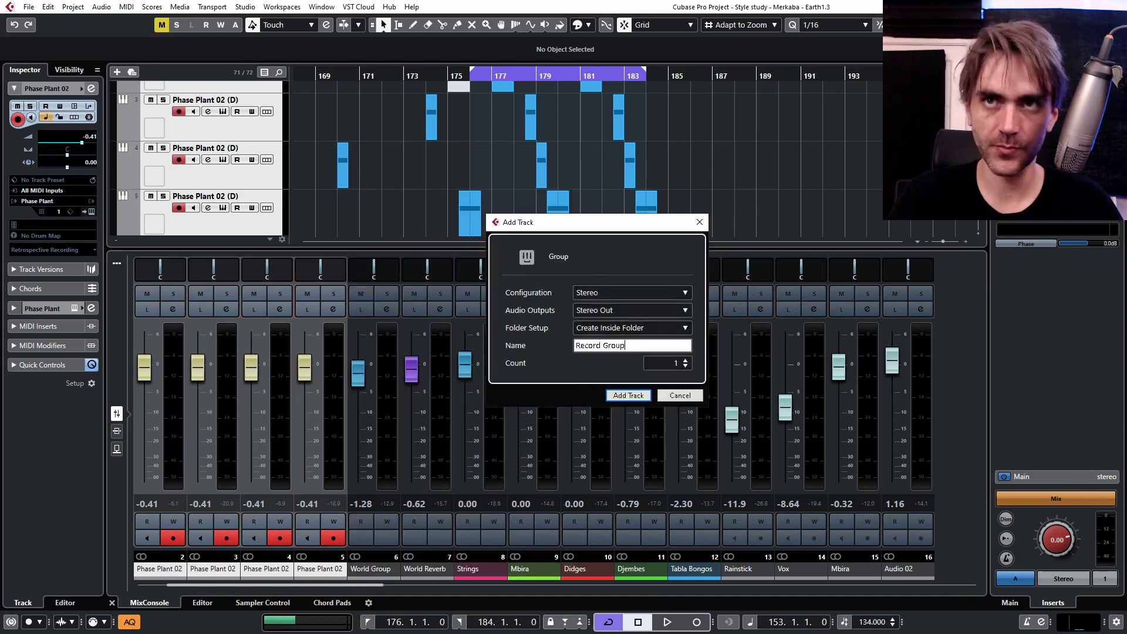
key("Return")
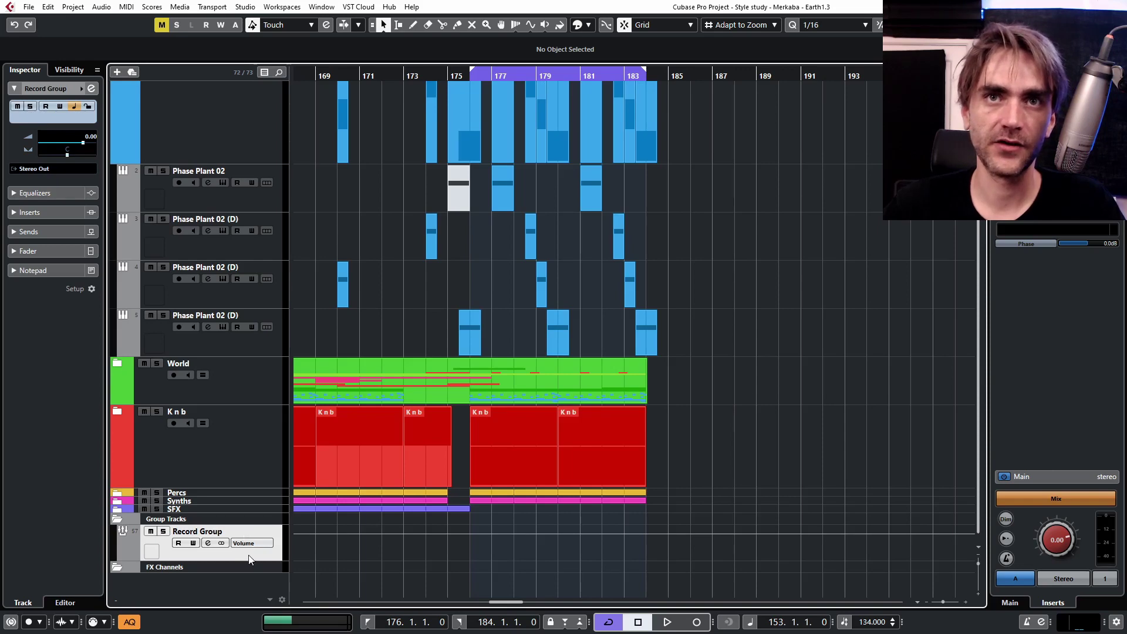
left_click_drag(249, 557, 239, 199)
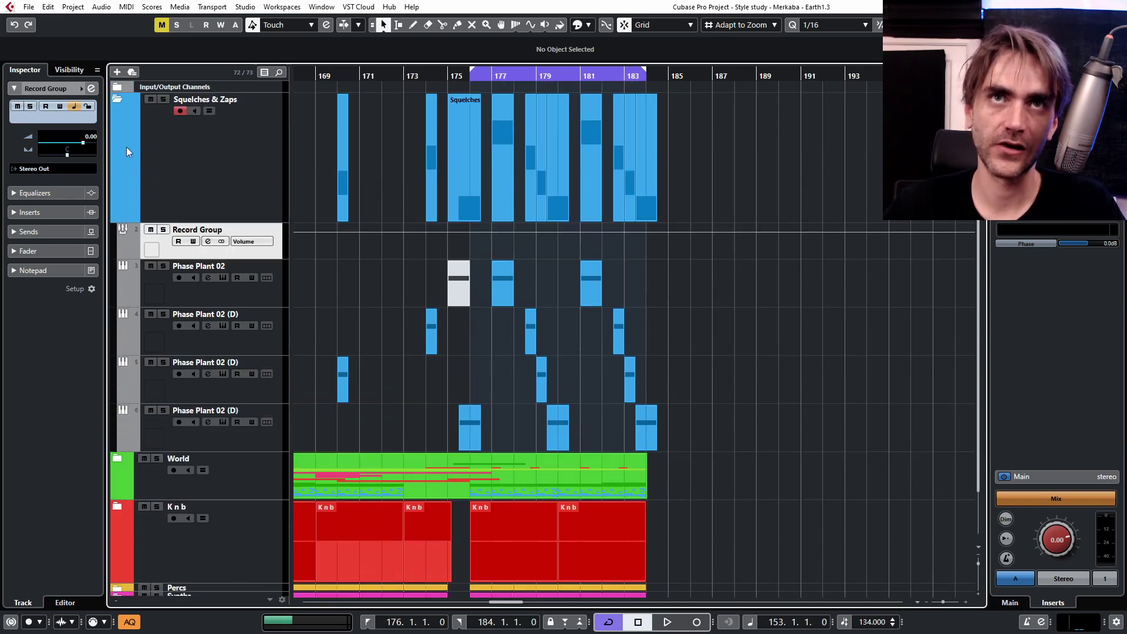
- Add a stereo audio track with Record Group as its input and Stereo Out as its output, and place it above the Record Group track
right_click(276, 260)
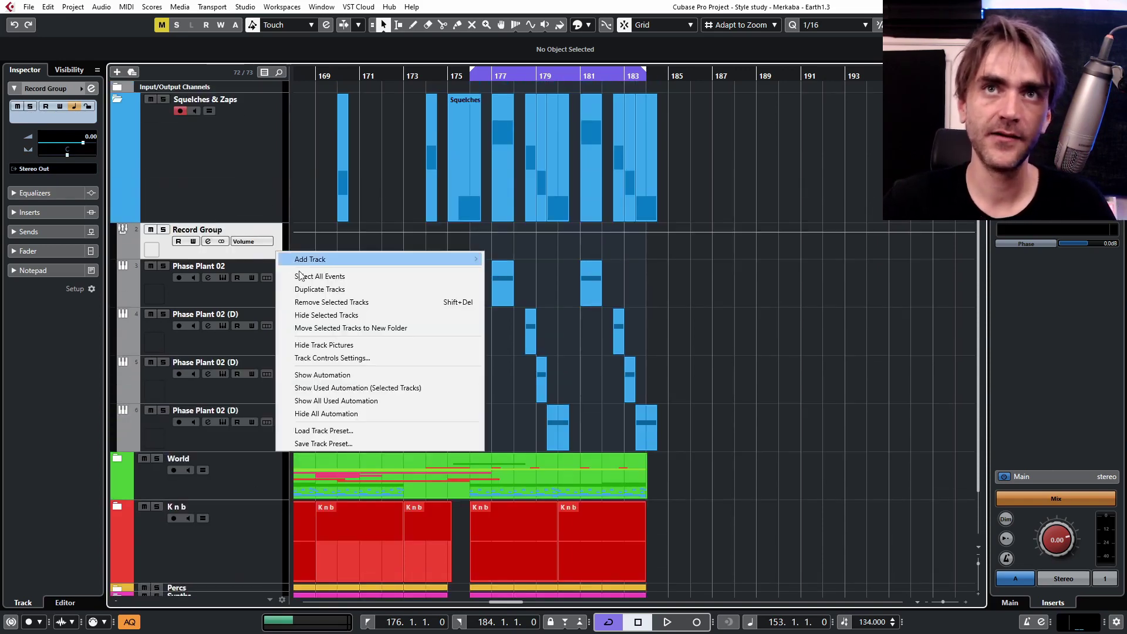
mouse_move(305, 257)
left_click(523, 257)
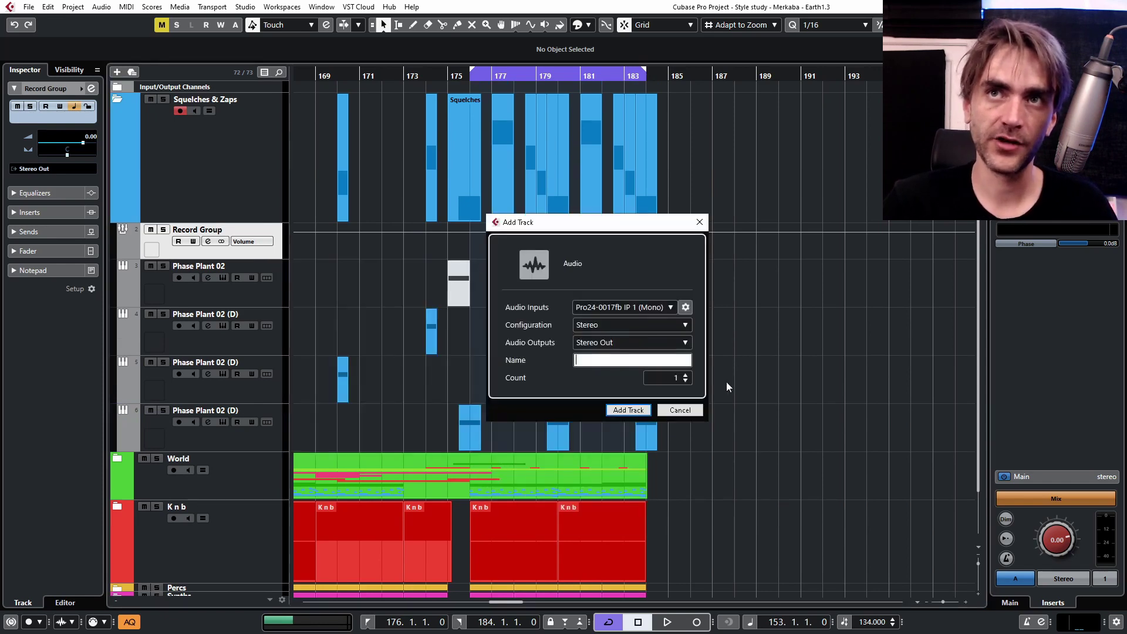
left_click(637, 308)
scroll(649, 539, "down", 1)
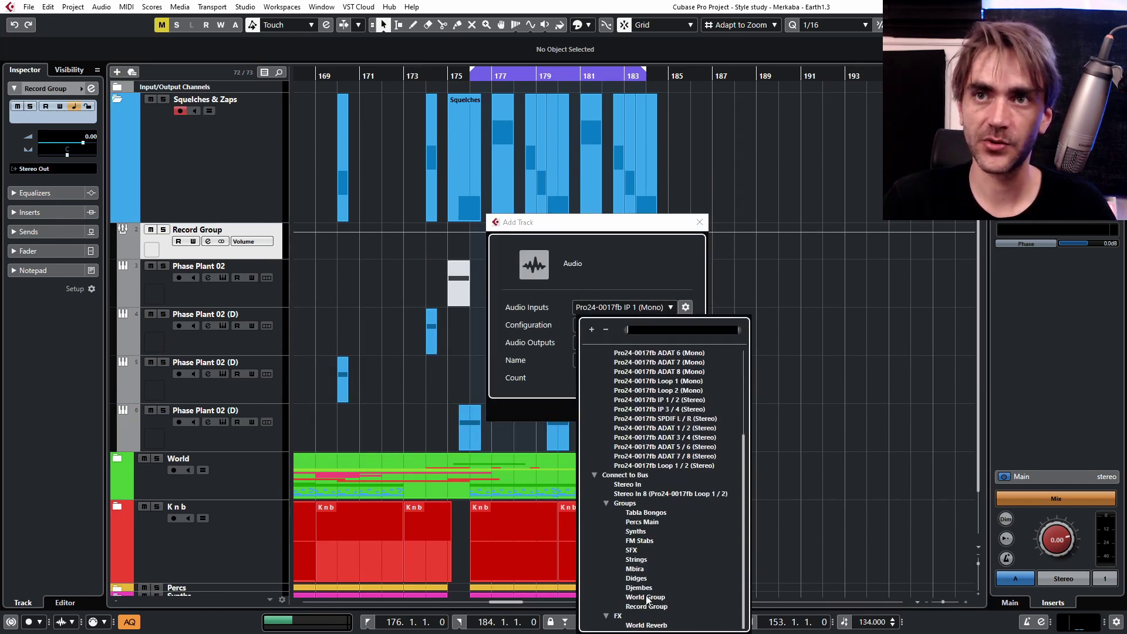
left_click(646, 607)
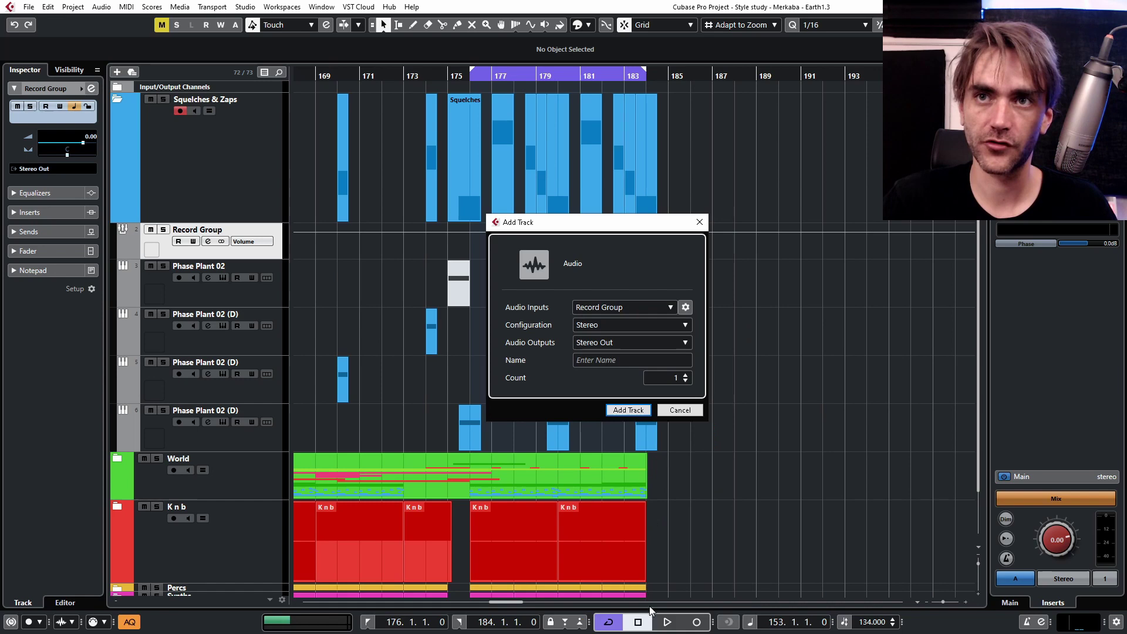
left_click(640, 409)
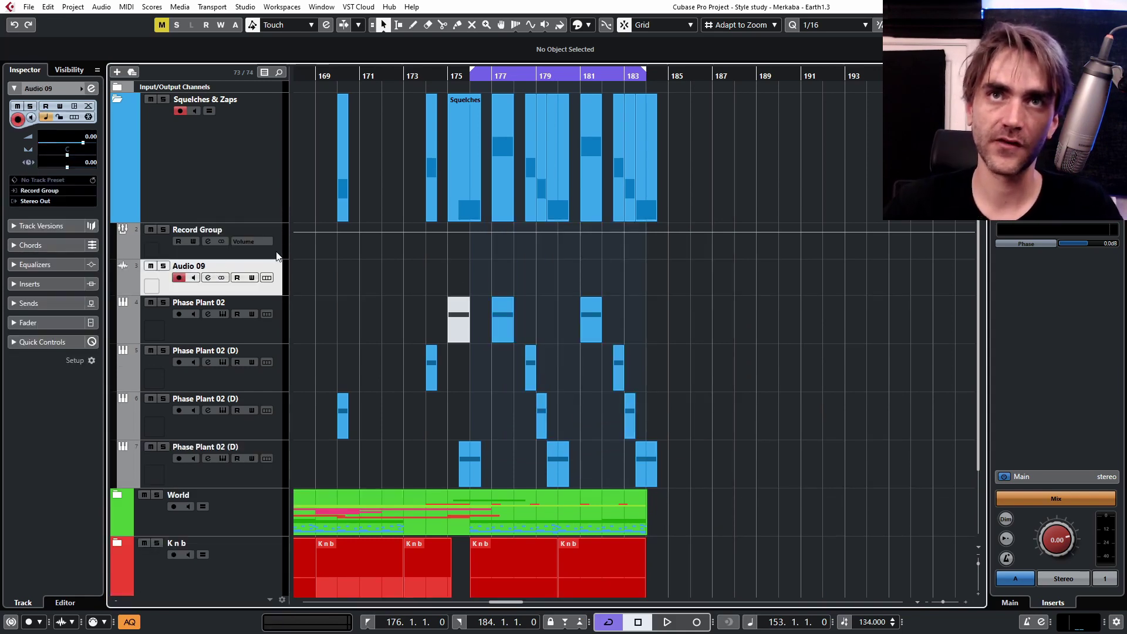
key("Up")
left_click_drag(264, 286, 272, 245)
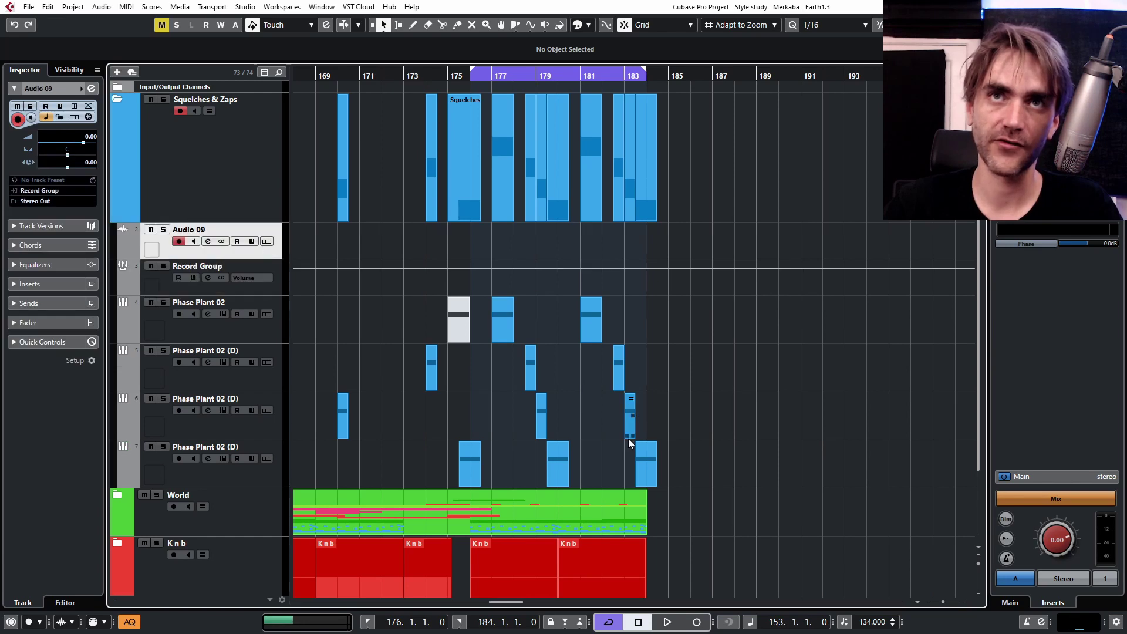
- Record the Phase Plant parts through Record Group onto the Audio 09 track from bar 153, and undo the recording
scroll(738, 424, "down", 3)
scroll(706, 400, "up", 1)
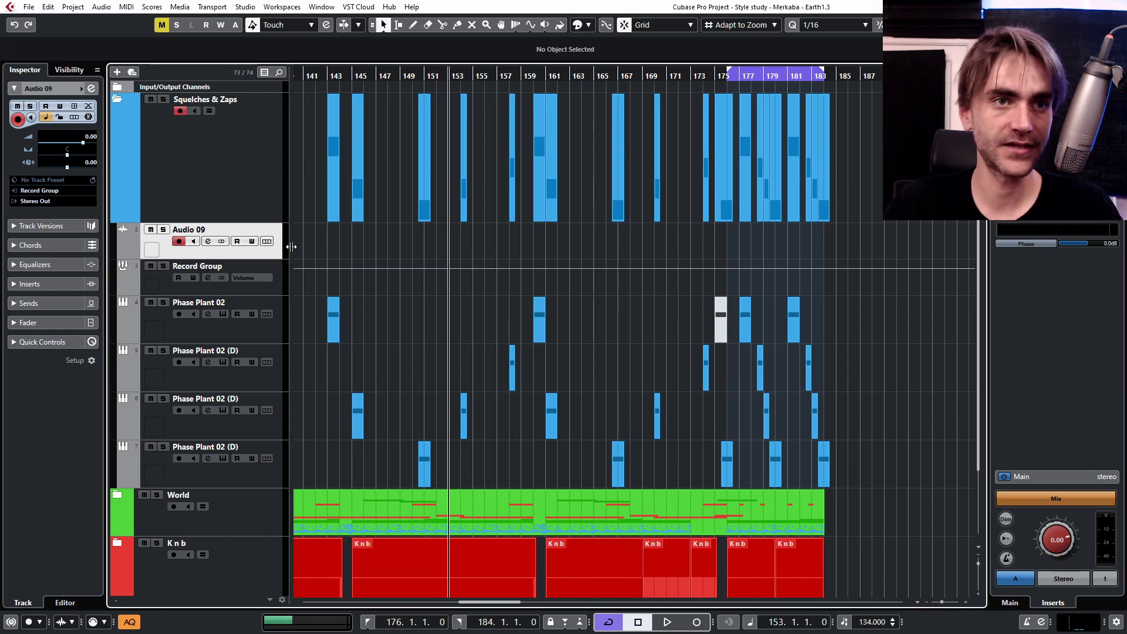
left_click(697, 621)
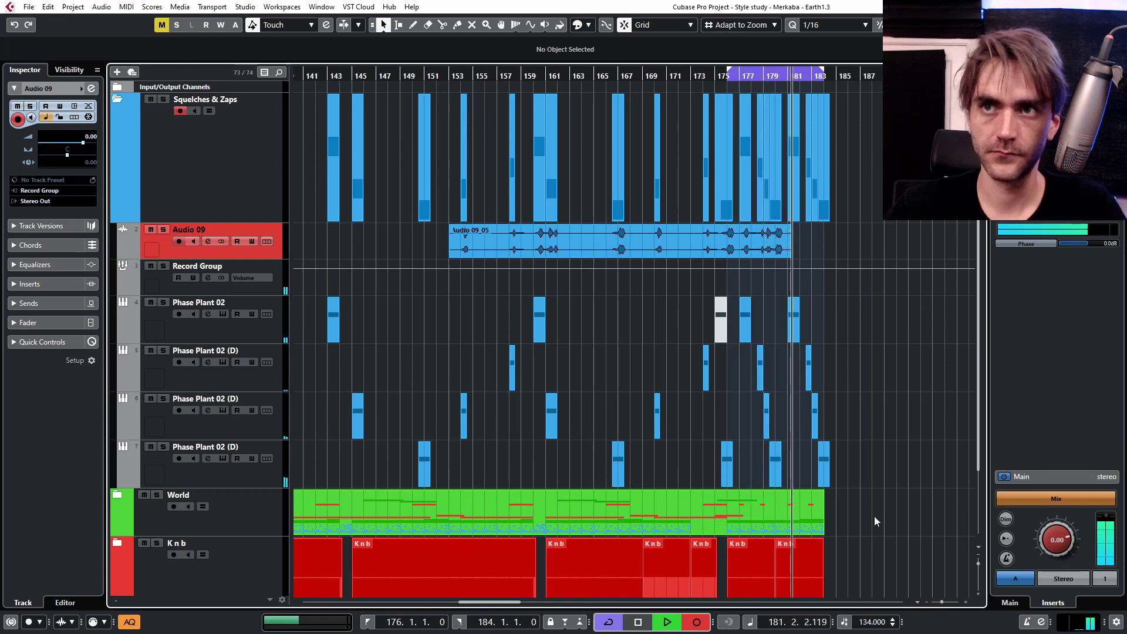
key("space")
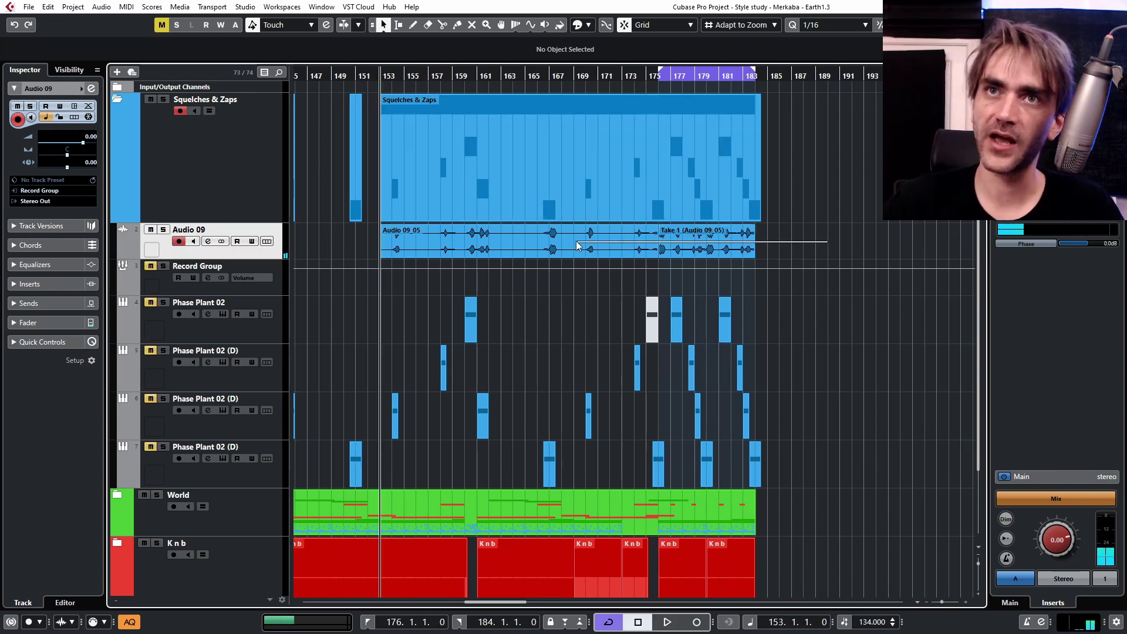
key("ctrl+z")
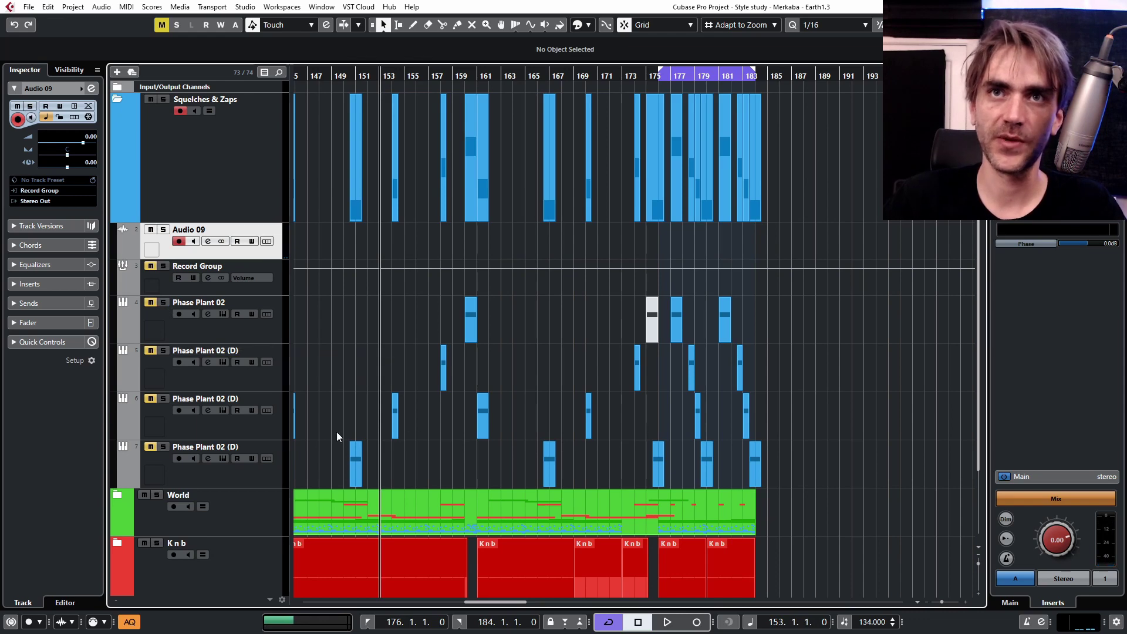
left_click(191, 431)
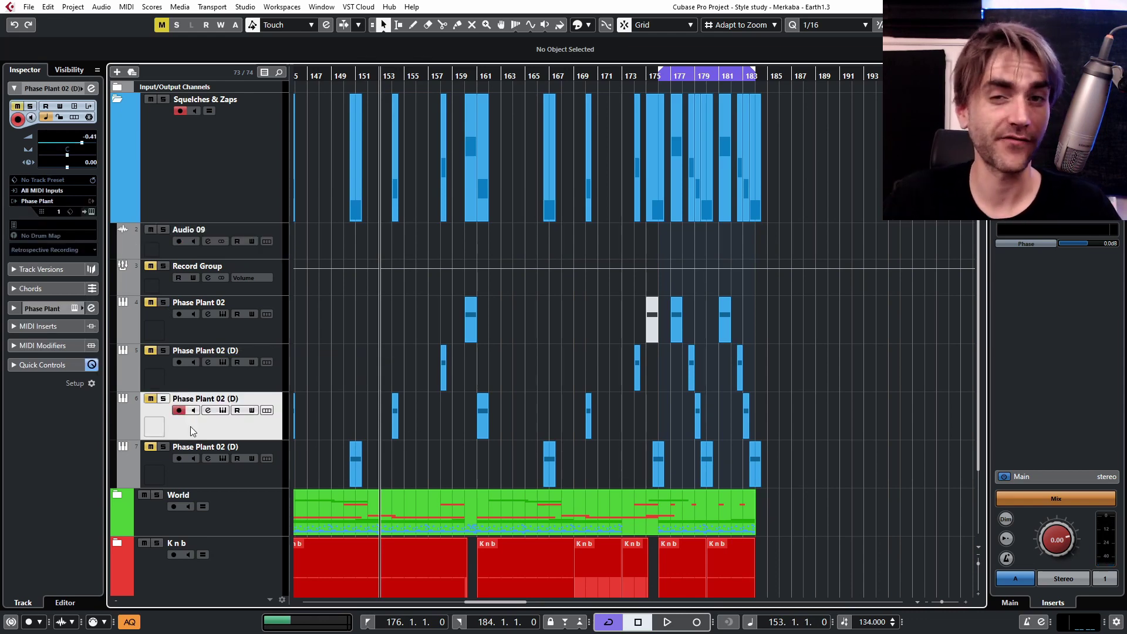
left_click(164, 399)
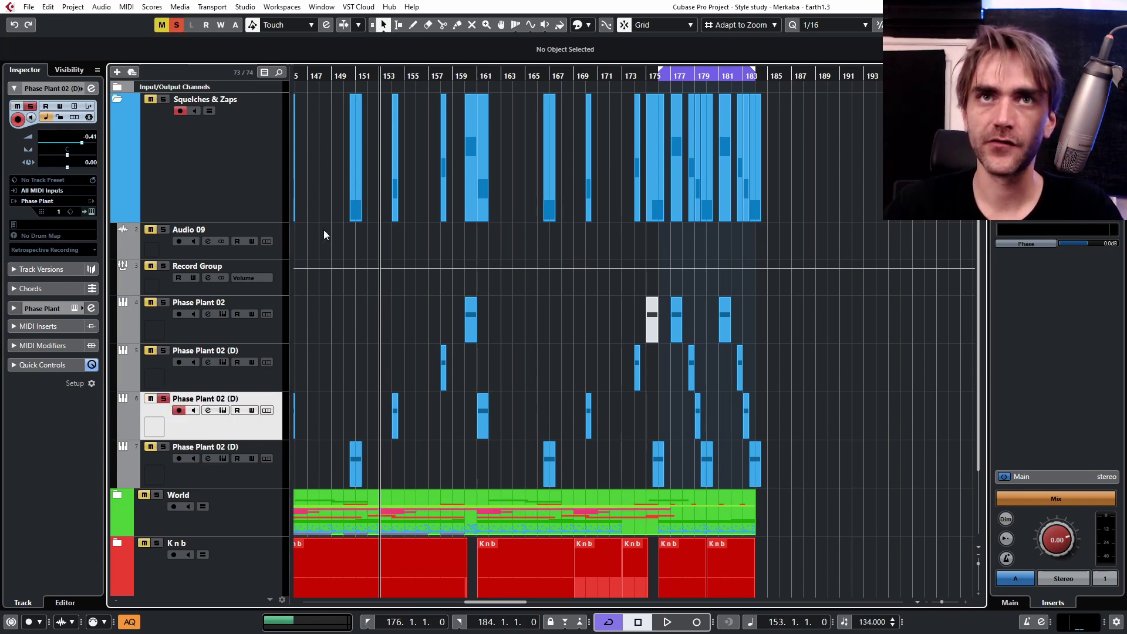
left_click(164, 399)
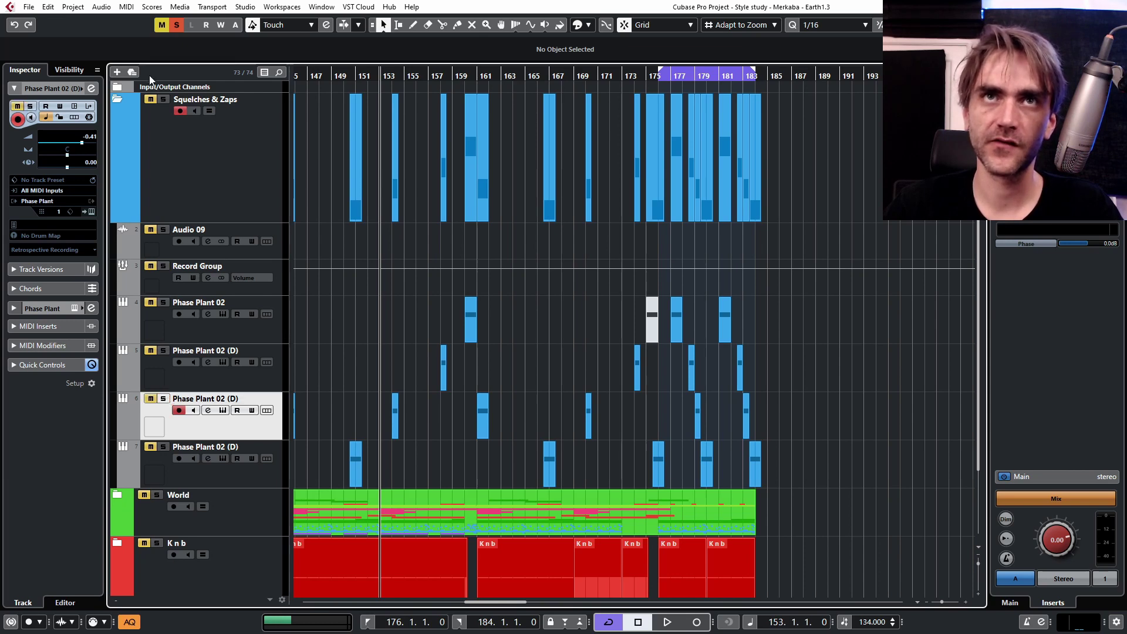
left_click(175, 26)
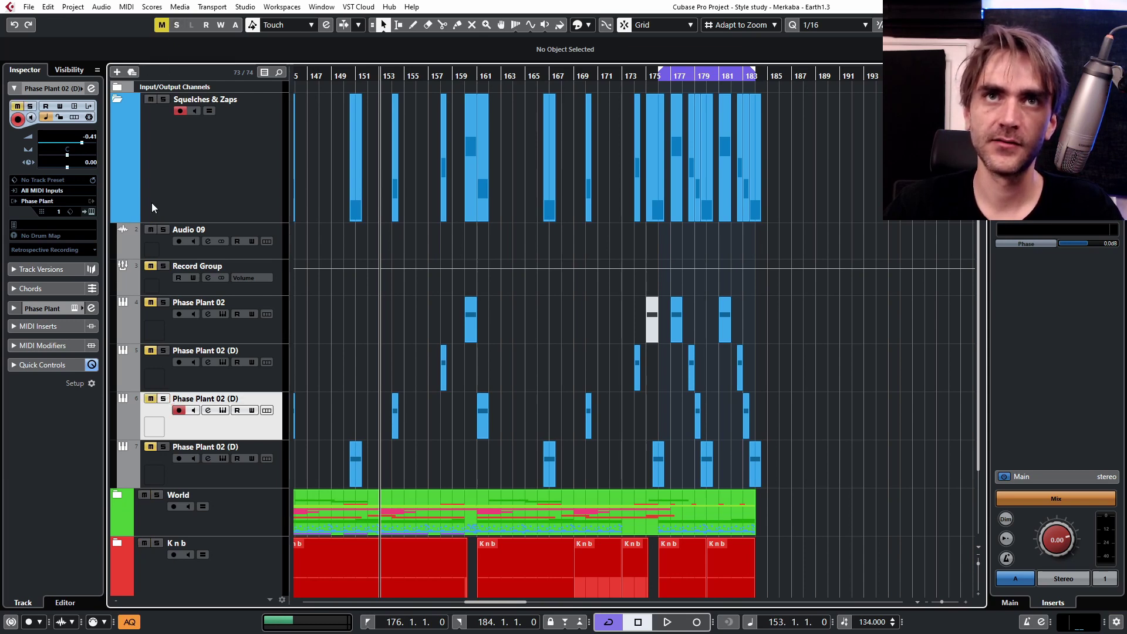
- Unmute Record Group and the Phase Plant tracks, solo the second Phase Plant 02 (D) track, and select Audio 09 for recording
left_click(150, 266)
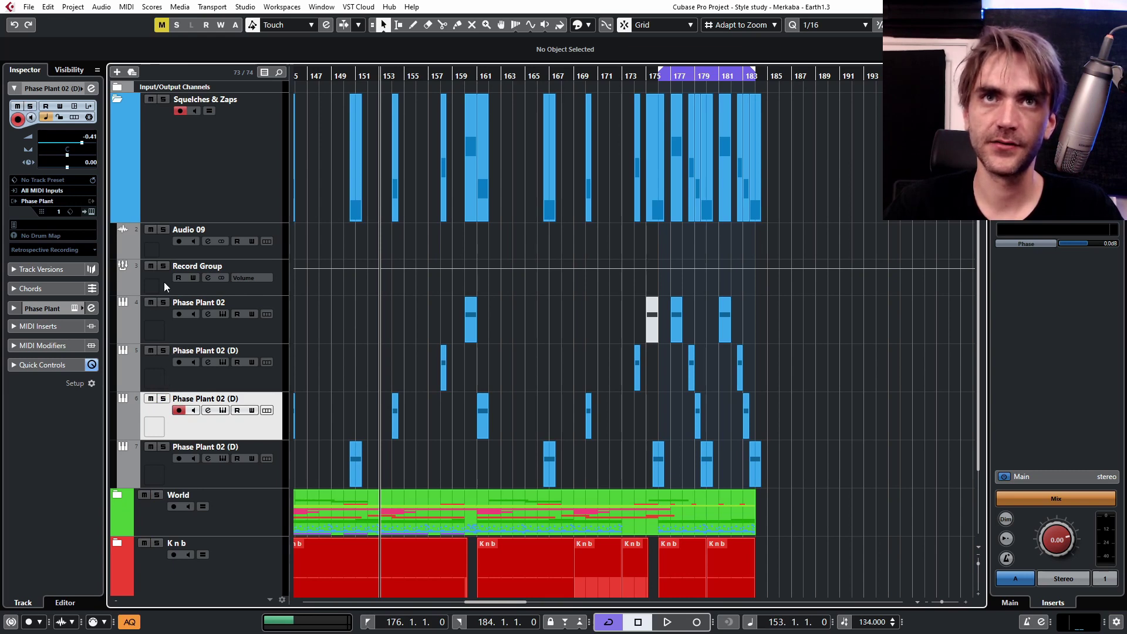
left_click(163, 399)
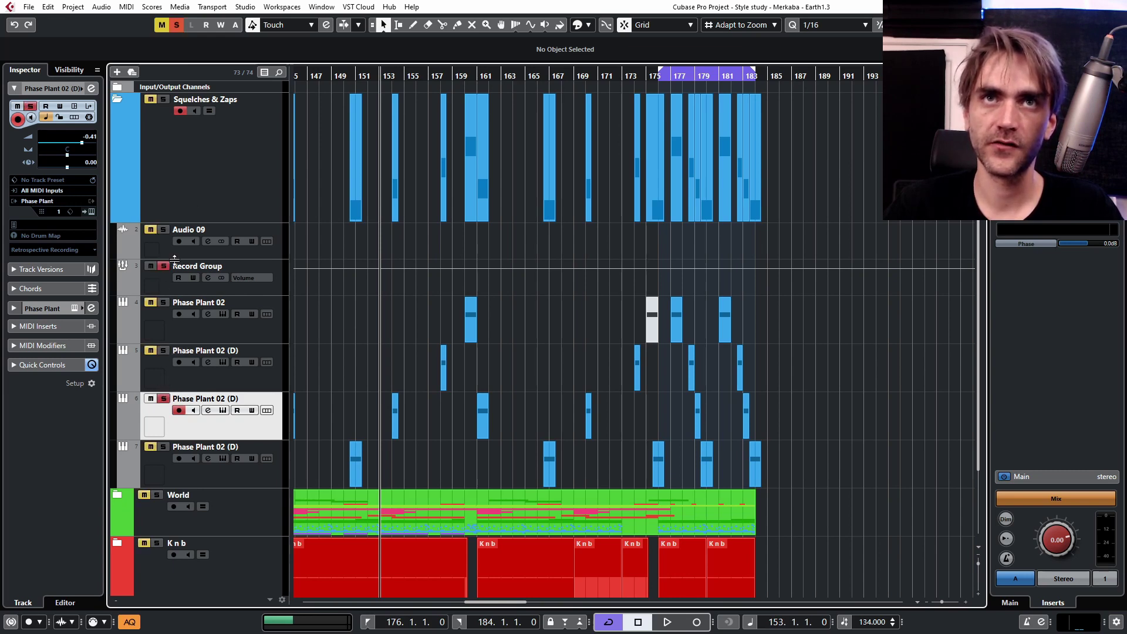
left_click(265, 256)
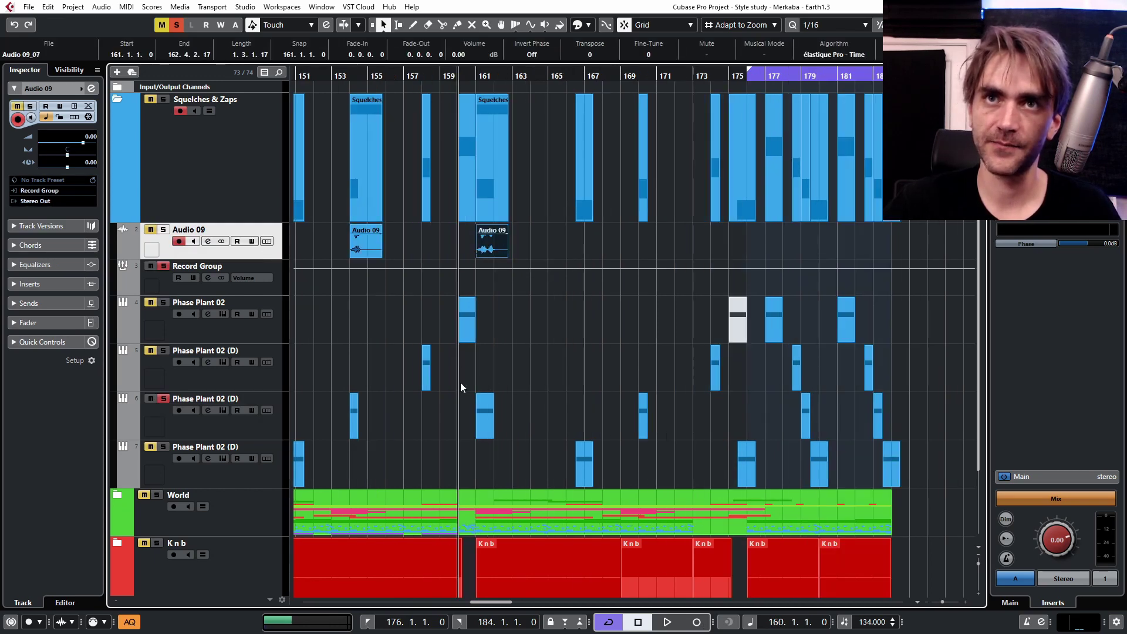
- Turn off solo on the second Phase Plant 02 (D) track and mute that track
key("g")
left_click(170, 418)
left_click(164, 399)
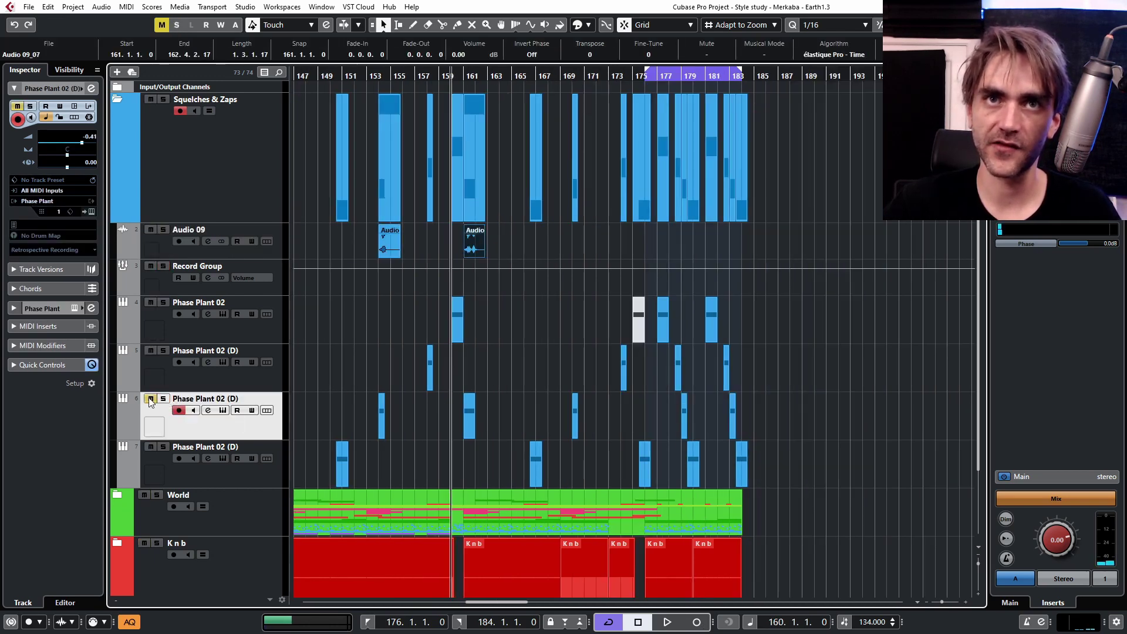
- Copy the Audio 09 event at bar 154 to bars 170, 179 and 183, and the one at bar 161 to bar 145
left_click(382, 251)
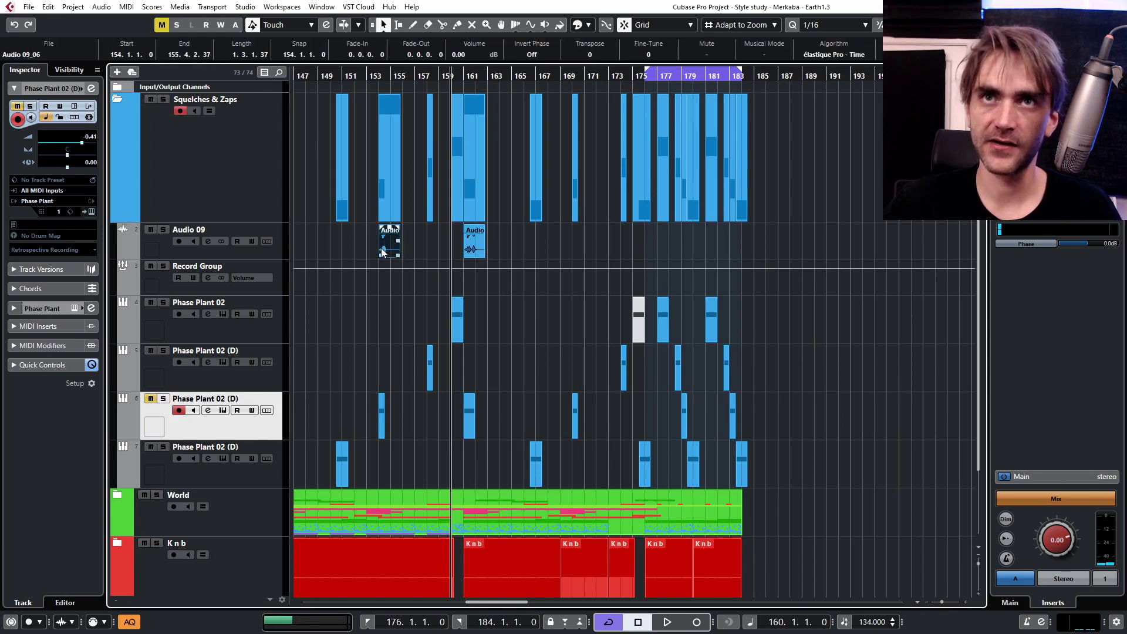
left_click_drag(389, 252, 737, 251)
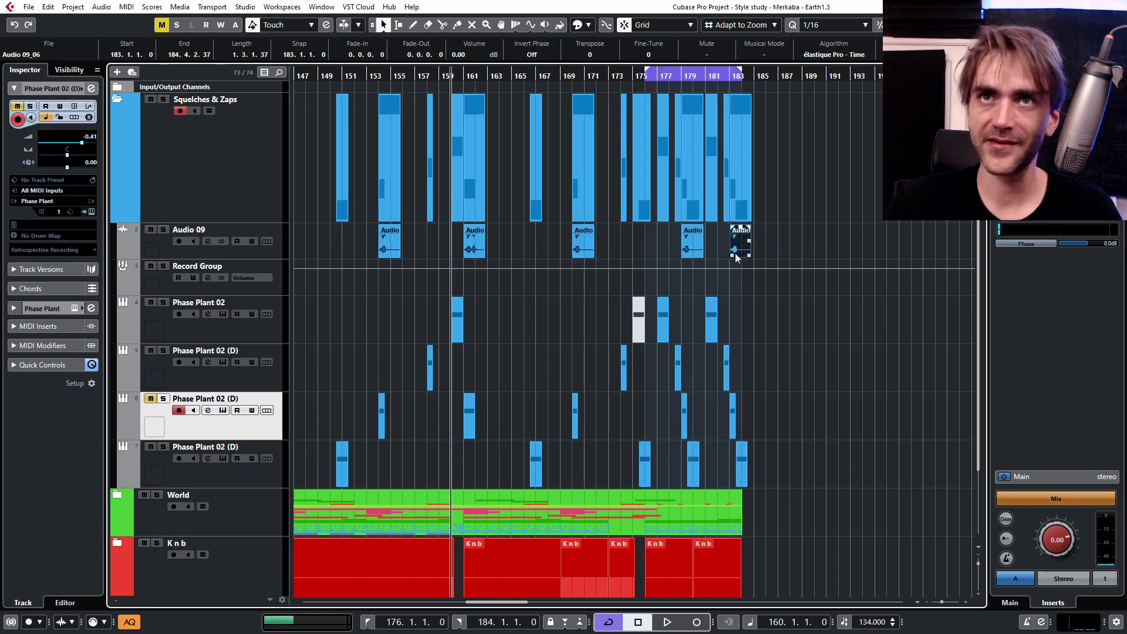
scroll(680, 252, "left", 5)
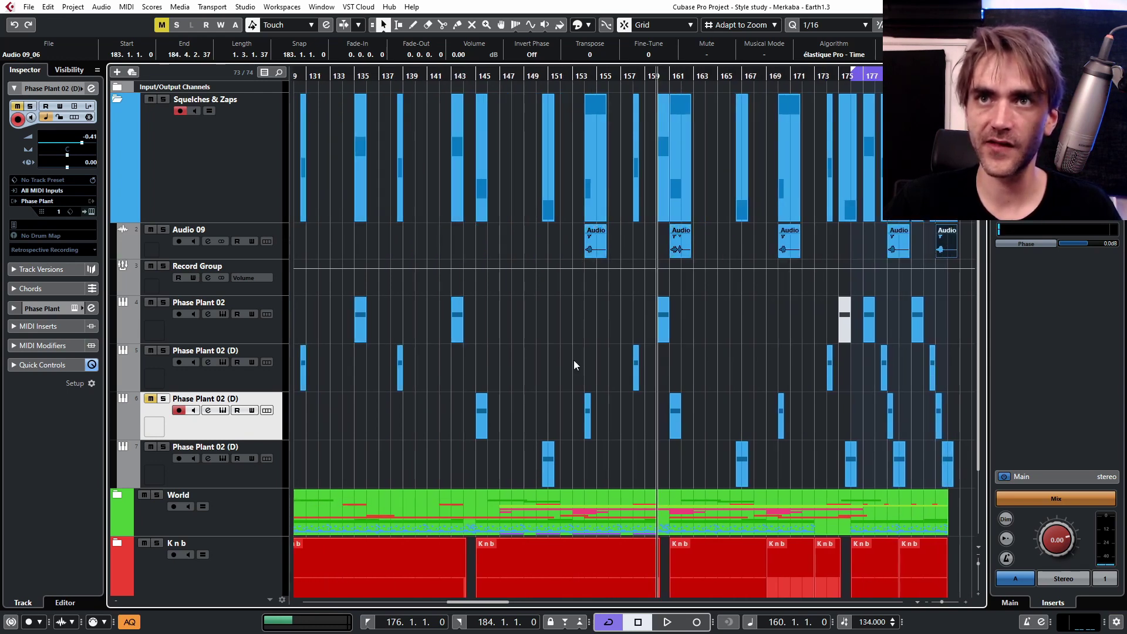
left_click_drag(687, 249, 492, 249)
- Check the copied Audio 09 events against the MIDI parts of the muted Phase Plant 02 (D) track along the timeline
scroll(657, 237, "left", 2)
scroll(657, 237, "left", 2)
left_click(717, 409)
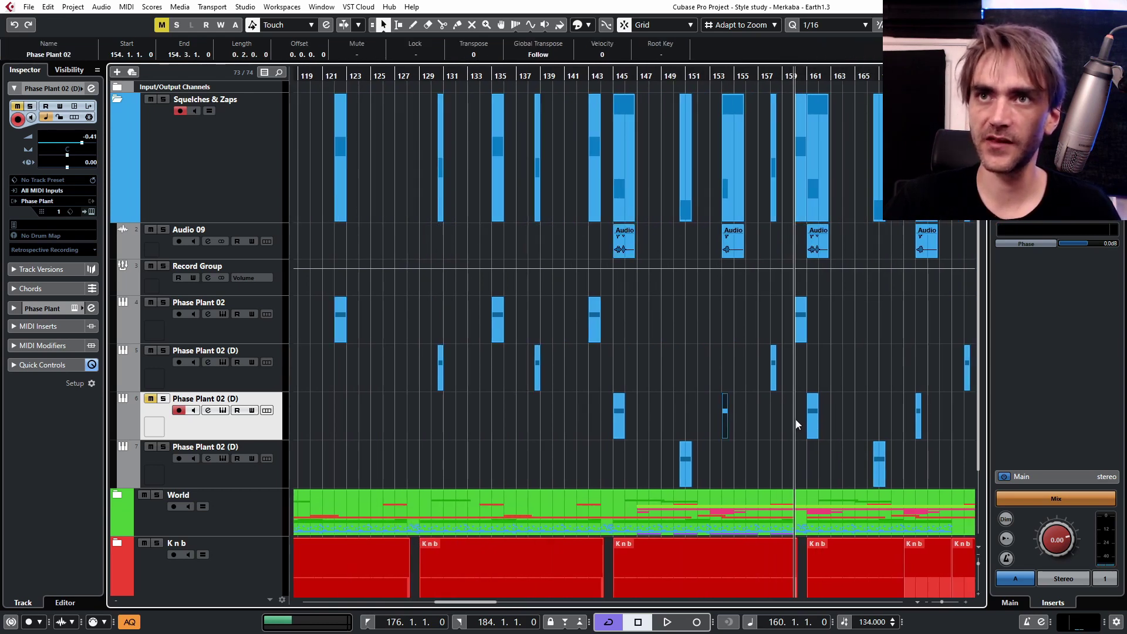
scroll(621, 419, "right", 5)
left_click(519, 416)
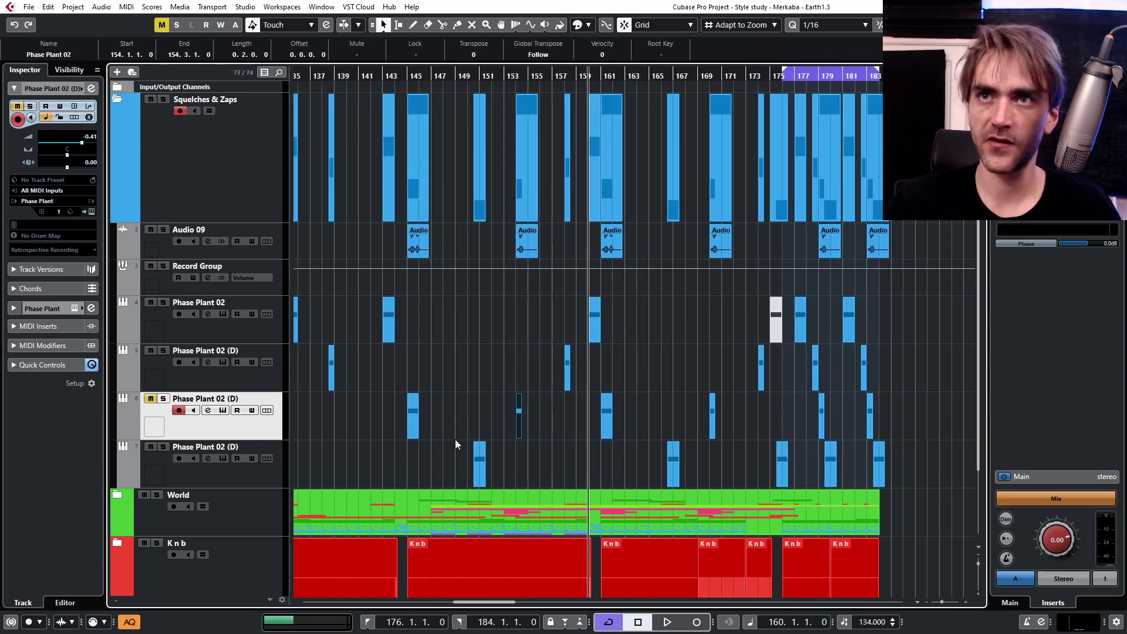
scroll(734, 441, "left", 8)
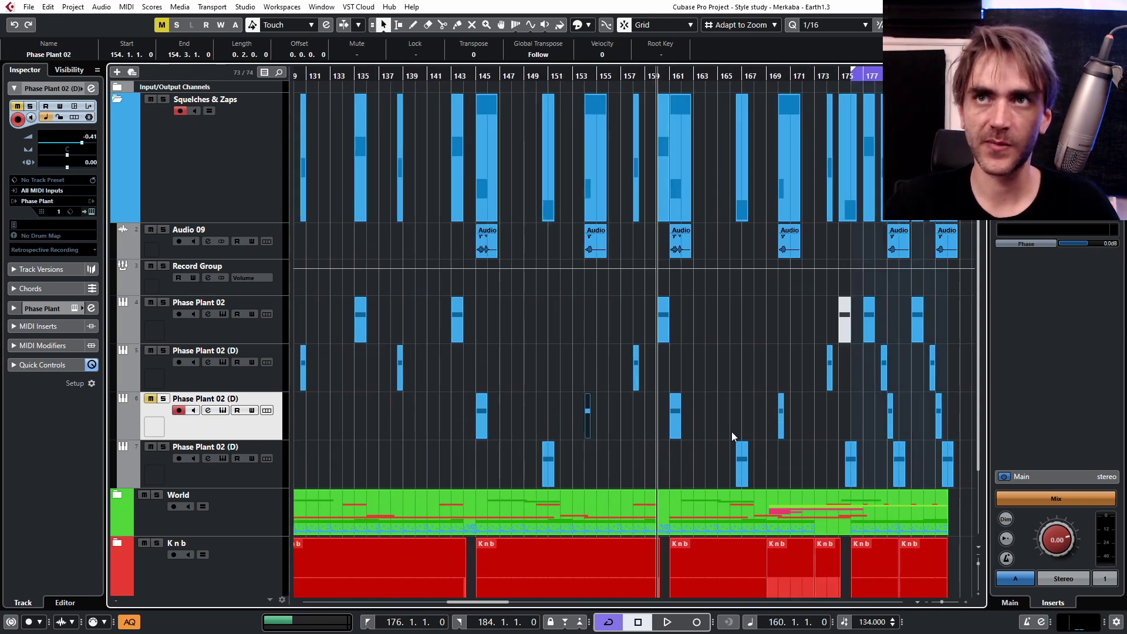
scroll(720, 422, "down", 4)
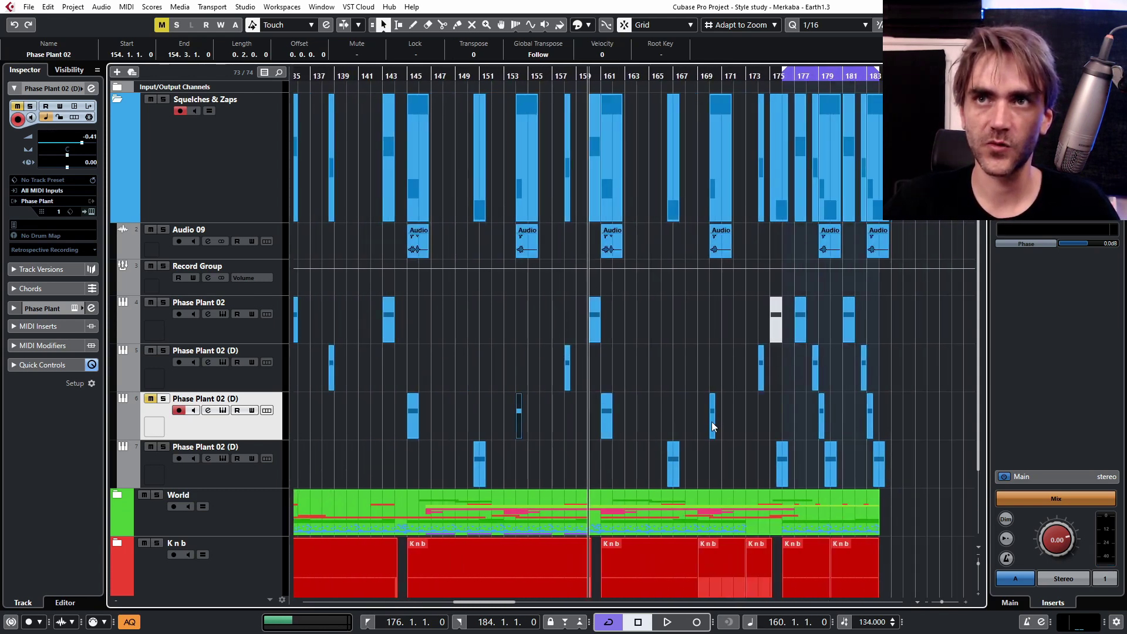
scroll(661, 411, "up", 4)
scroll(678, 411, "right", 8)
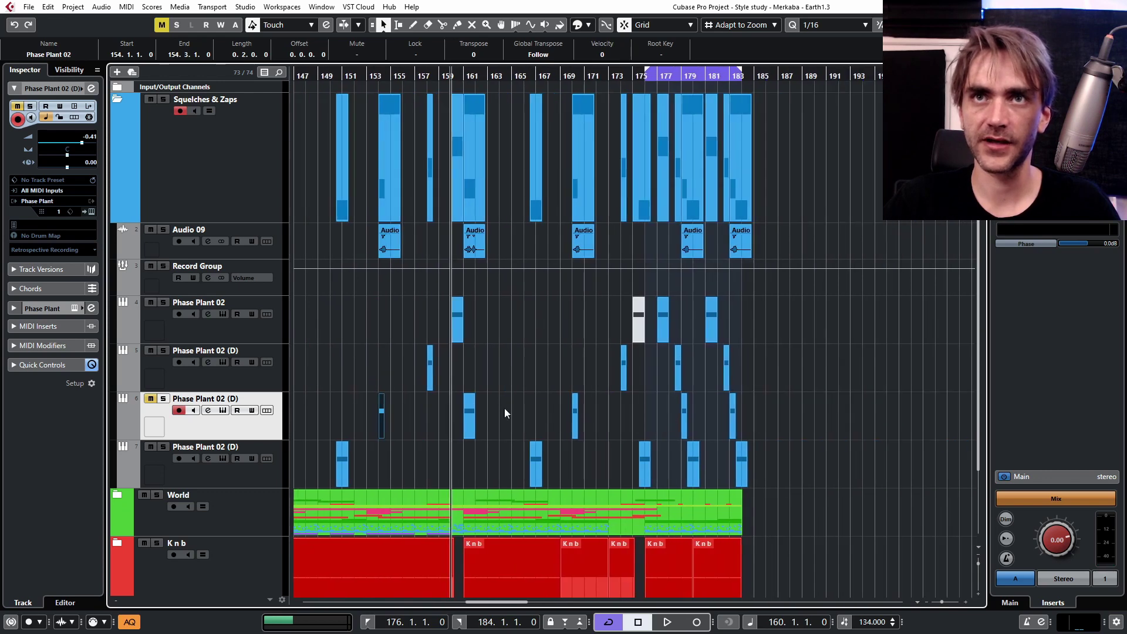
- Duplicate the Audio 09 track and delete all events on the duplicate
right_click(259, 253)
key("Escape")
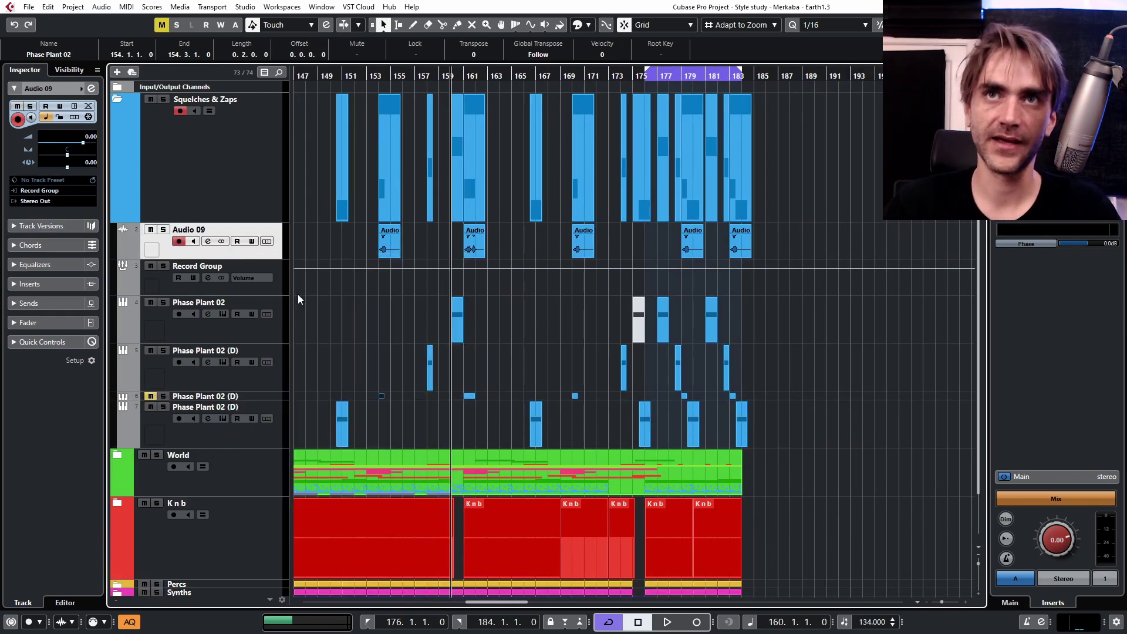
key("ctrl+d")
right_click(272, 264)
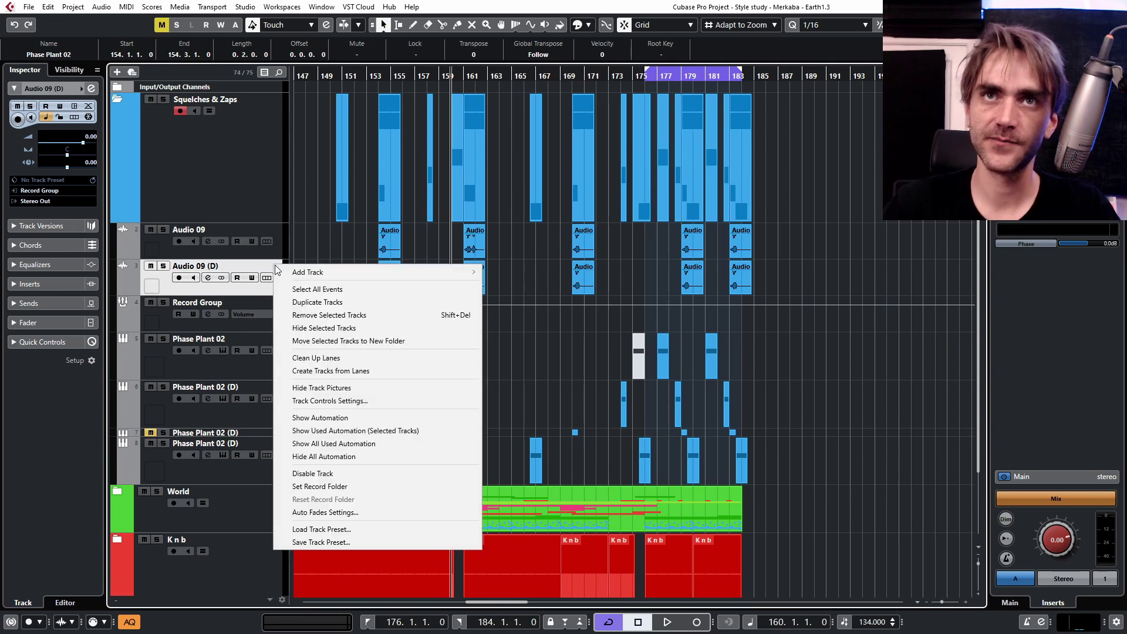
left_click(317, 289)
key("Delete")
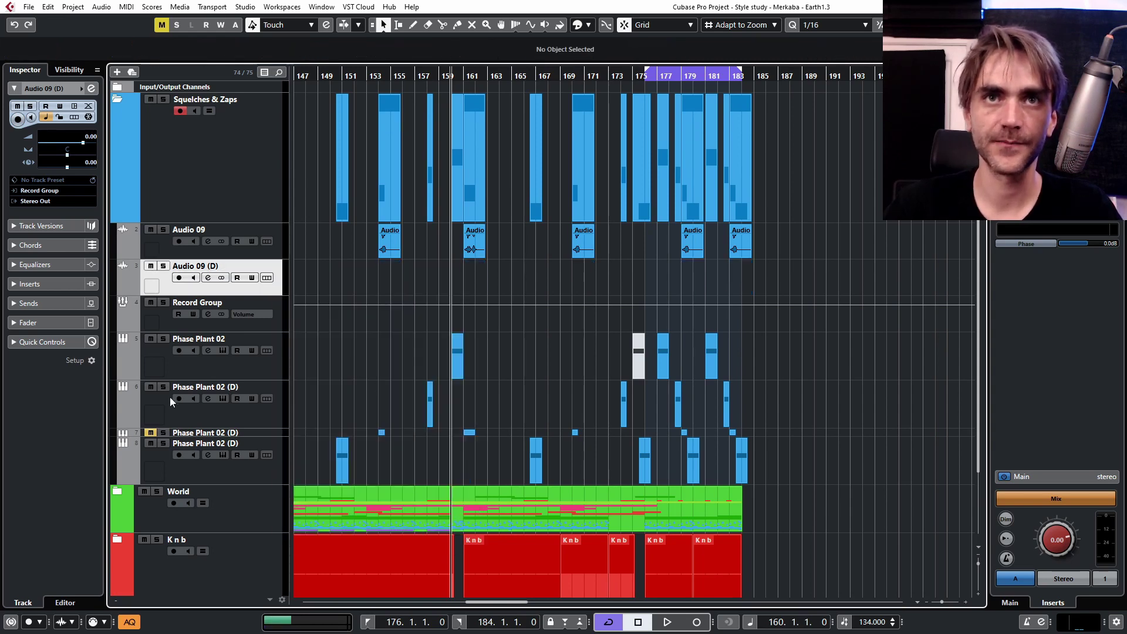
- Record the Phase Plant 02 part at bar 177 through Record Group onto the lowest Audio 09 (D) track
scroll(632, 422, "right", 3)
left_click(446, 75)
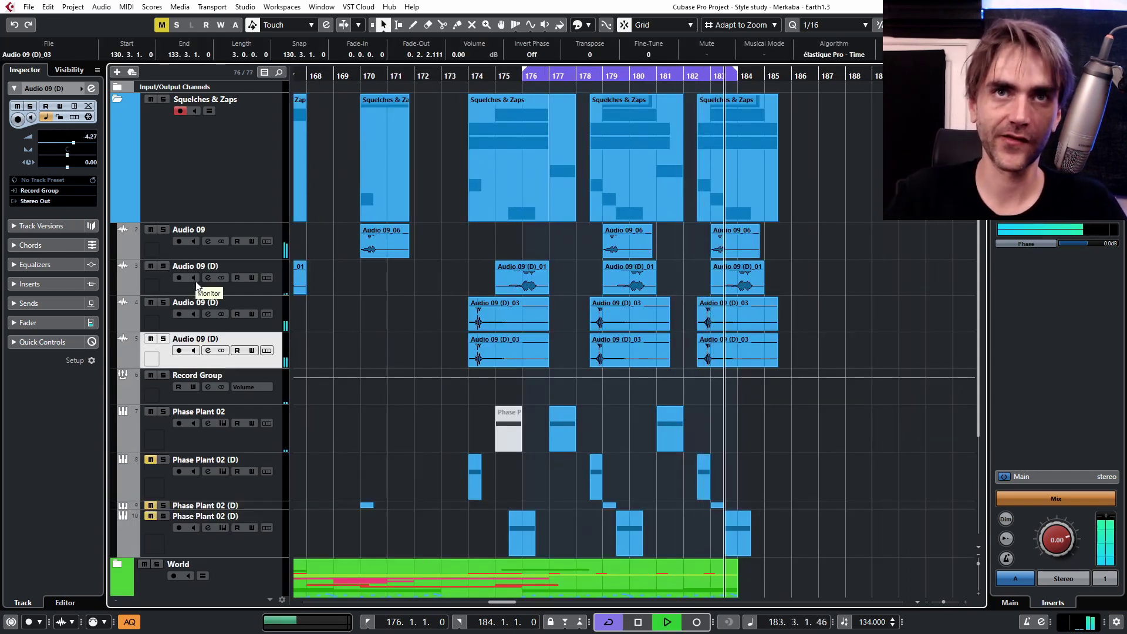
left_click(697, 622)
left_click(697, 621)
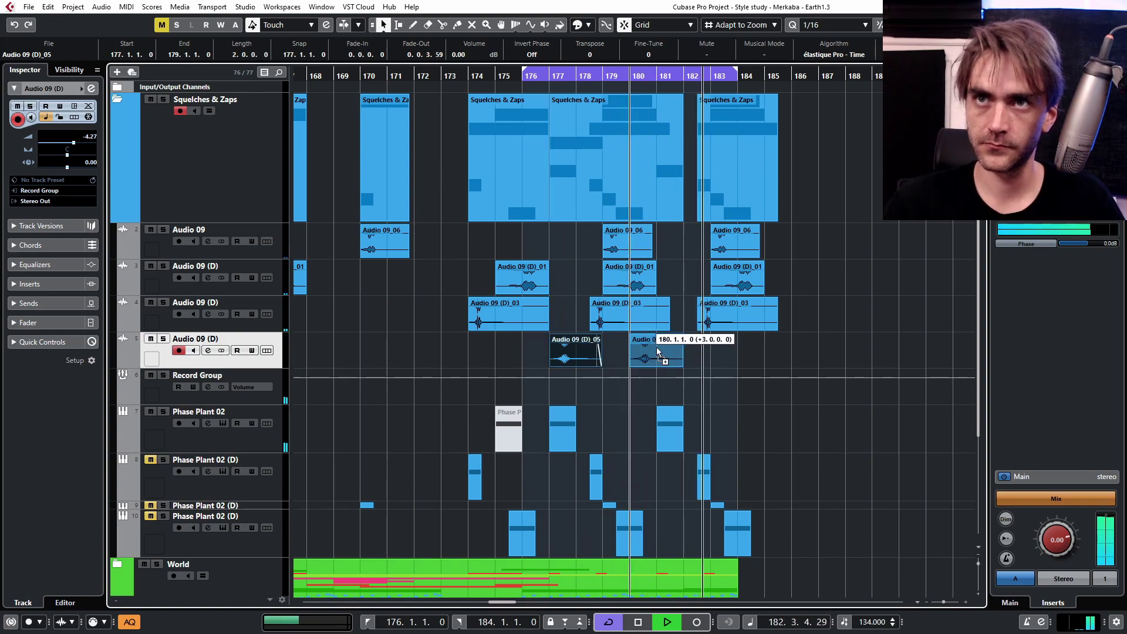
- Copy the Audio 09 (D)_05 event to the matching earlier positions on its track, back to bar 98
key("g")
key("g")
key("h")
key("h")
left_click_drag(827, 351, 619, 352)
scroll(705, 353, "left", 3)
left_click_drag(825, 354, 573, 352)
scroll(676, 354, "left", 3)
left_click_drag(850, 351, 657, 352)
left_click_drag(657, 353, 560, 352)
scroll(621, 351, "right", 10)
- Raise the volume of the lowest Audio 09 (D) track to -0.41 dB
scroll(616, 351, "up", 4)
left_click_drag(73, 143, 81, 143)
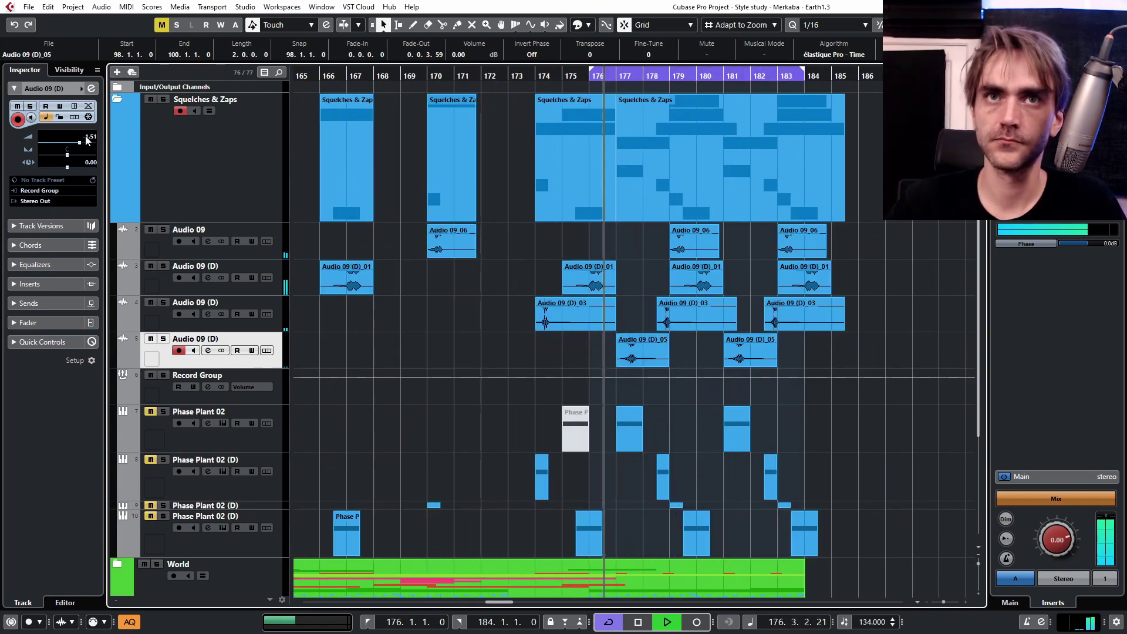
key("Up")
key("Down")
scroll(505, 305, "down", 1)
- Equalize the uppermost Audio 09 (D) track with 24 dB high-cut and low-cut filters and a band 3 dip of -6.6 dB at 1217 Hz
key("h")
key("h")
left_click_drag(520, 300, 454, 301)
left_click(208, 278)
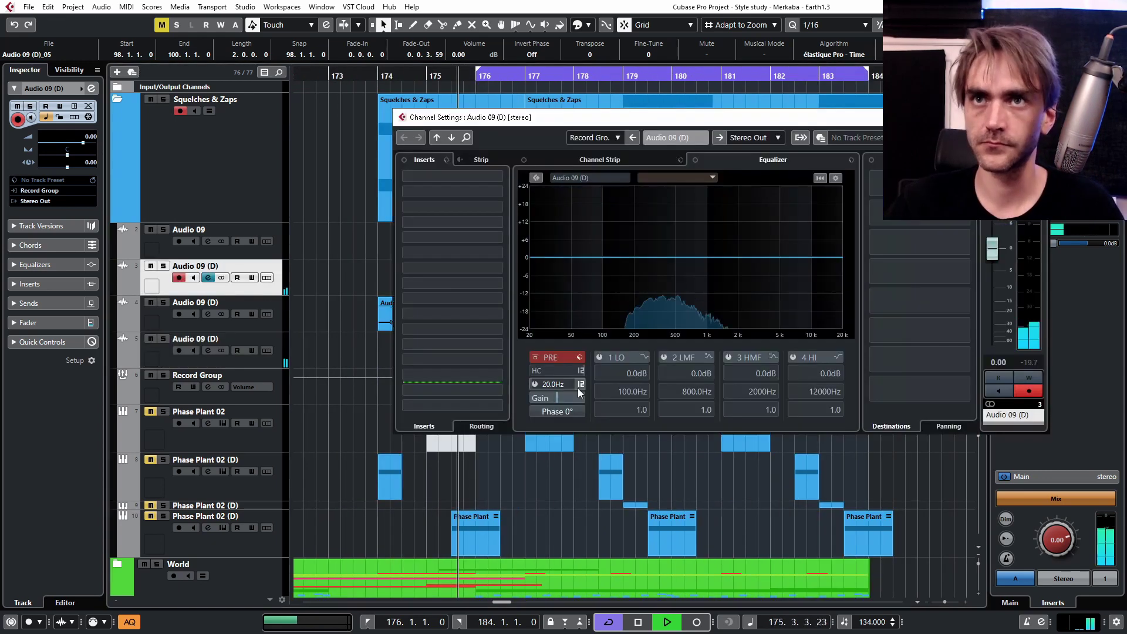
left_click(535, 371)
left_click_drag(574, 372, 562, 372)
key("space")
key("space")
left_click_drag(715, 258, 716, 277)
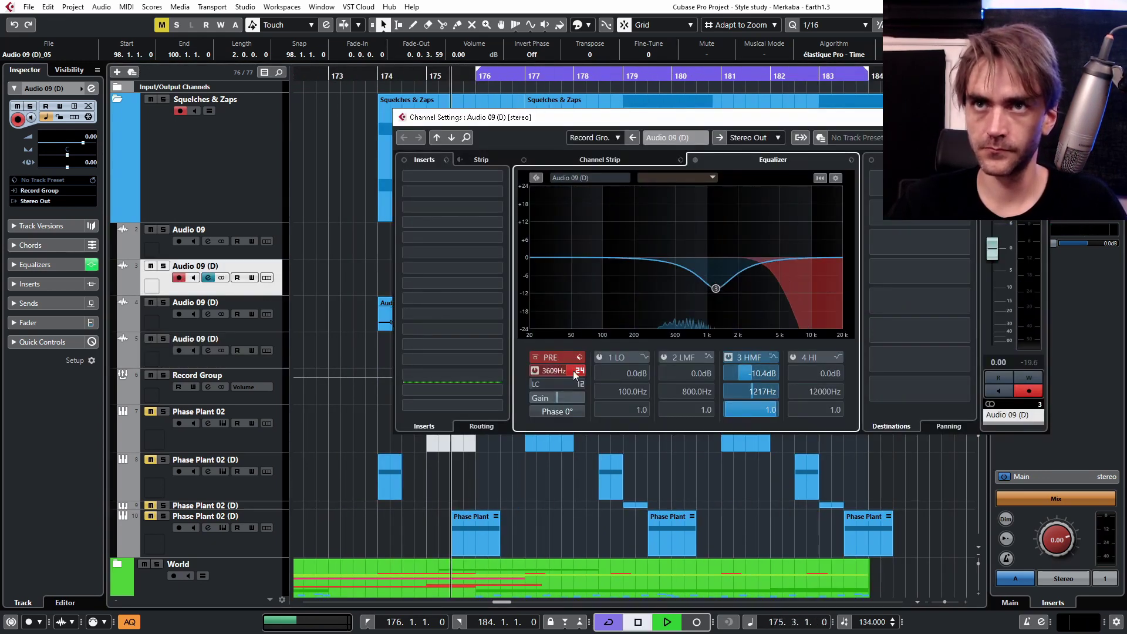
left_click(535, 384)
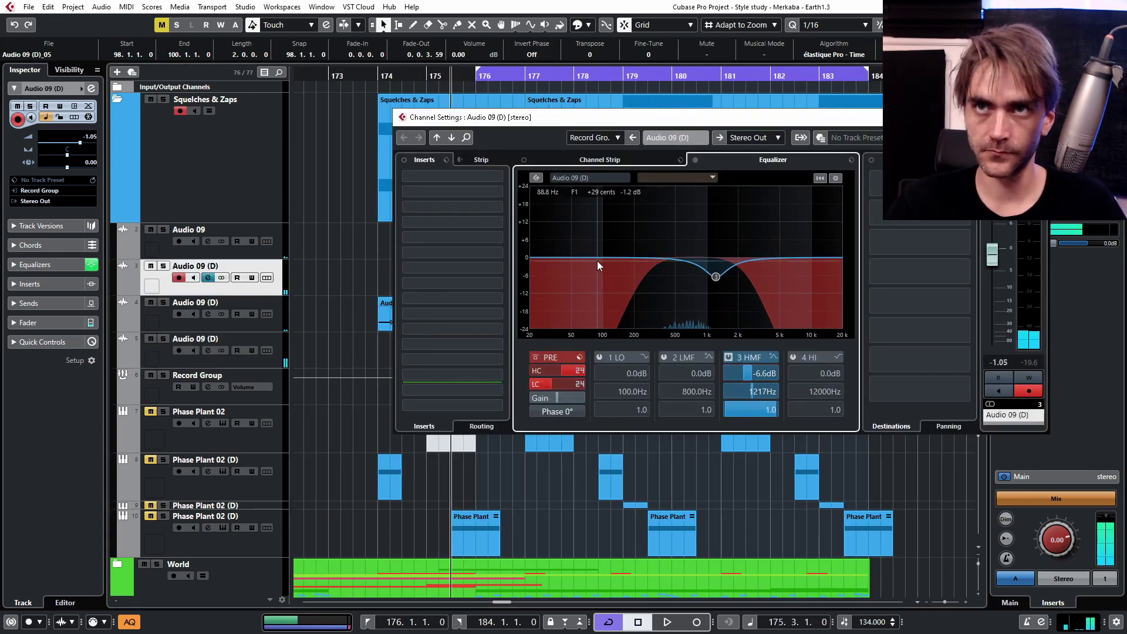
- Adjust the band 3 dip on the uppermost Audio 09 (D) track and add Rev INTENSITY in insert 4 with a reverb level of -10.2 dB
key("Escape")
key("g")
left_click(208, 278)
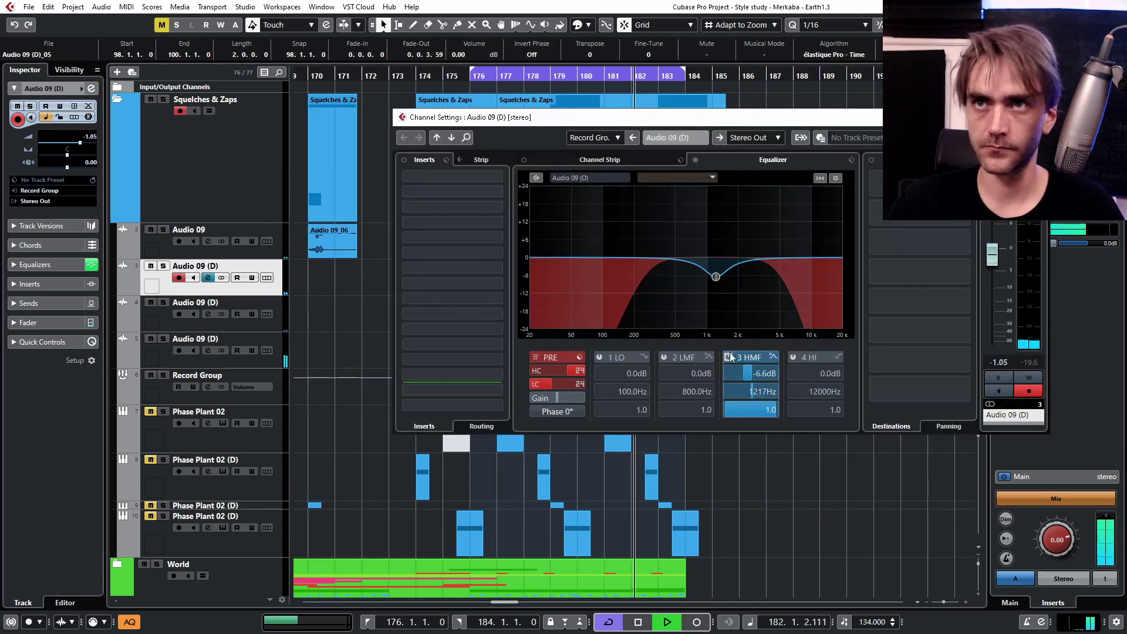
left_click_drag(708, 277, 763, 283)
left_click(839, 174)
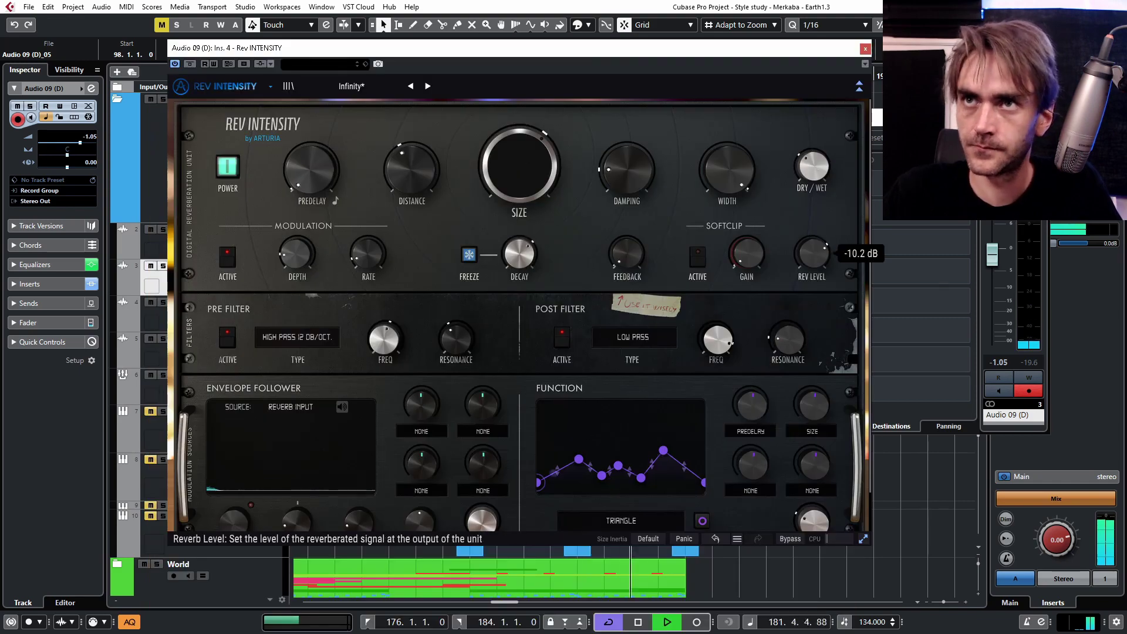
key("Escape")
key("Escape")
- Shorten the Audio 09 (D)_05 events at bars 177 and 181 to a length of 1.2.0.0
left_click(536, 347)
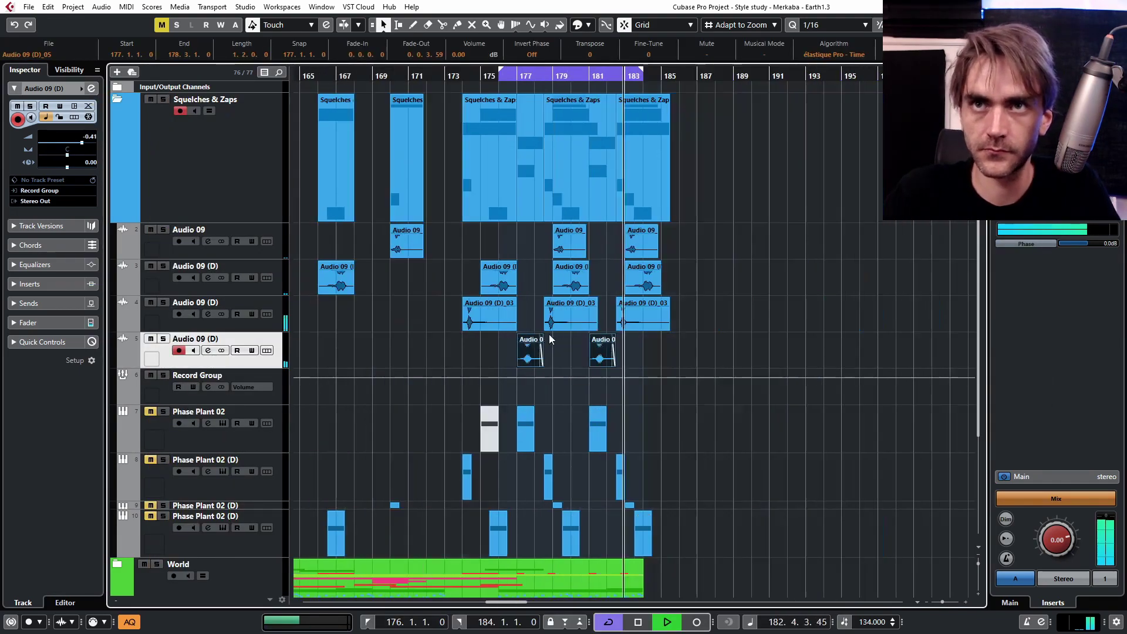
key("h")
key("g")
- Add the ColourCopy delay in insert 2 of the lowest Audio 09 (D) track with a 1/8 dot time base
left_click(208, 351)
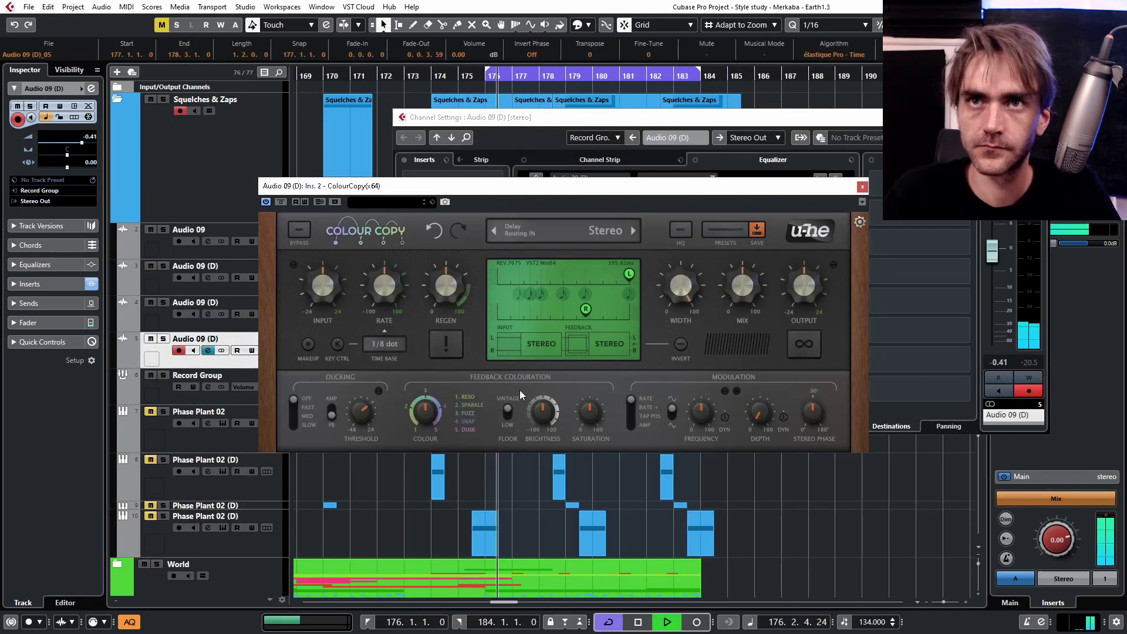
left_click(862, 188)
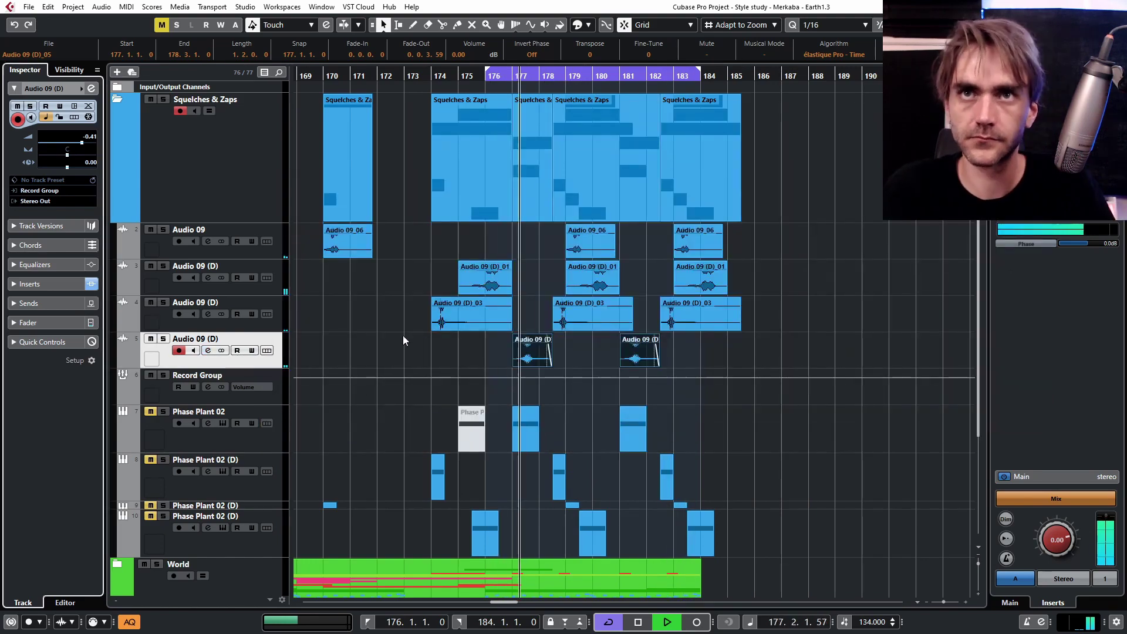
left_click(740, 365)
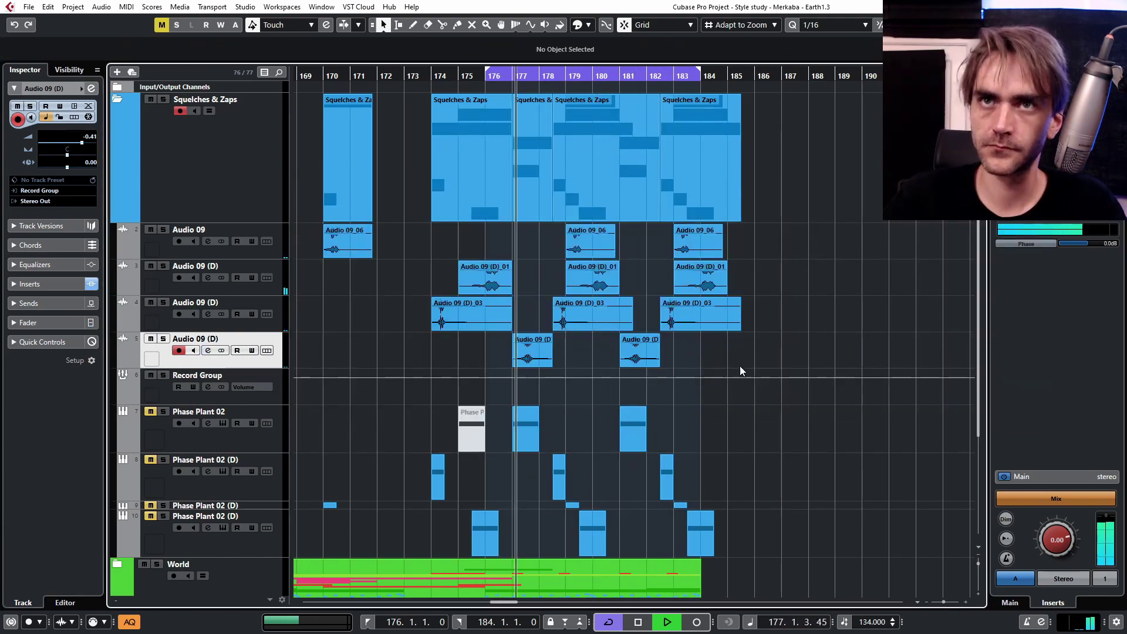
- Add ColourCopy in insert 2 of Audio 09 with saturation at 50.00, and cut a midrange band in its equalizer
scroll(822, 281, "down", 4)
left_click(208, 241)
left_click(455, 192)
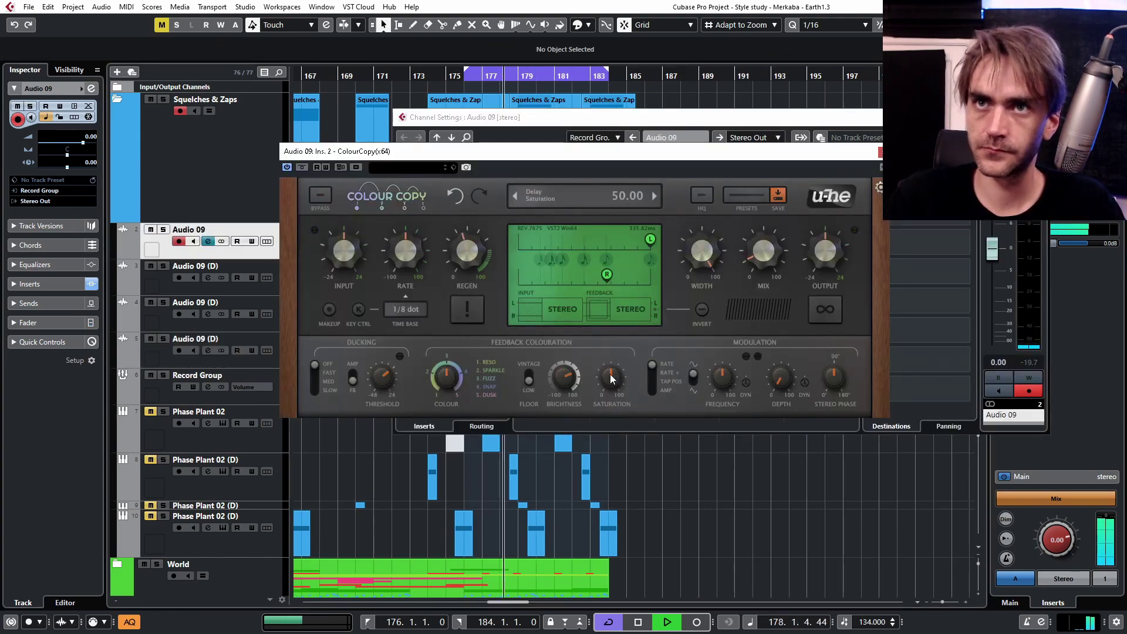
left_click(880, 152)
left_click_drag(659, 258, 659, 284)
key("e")
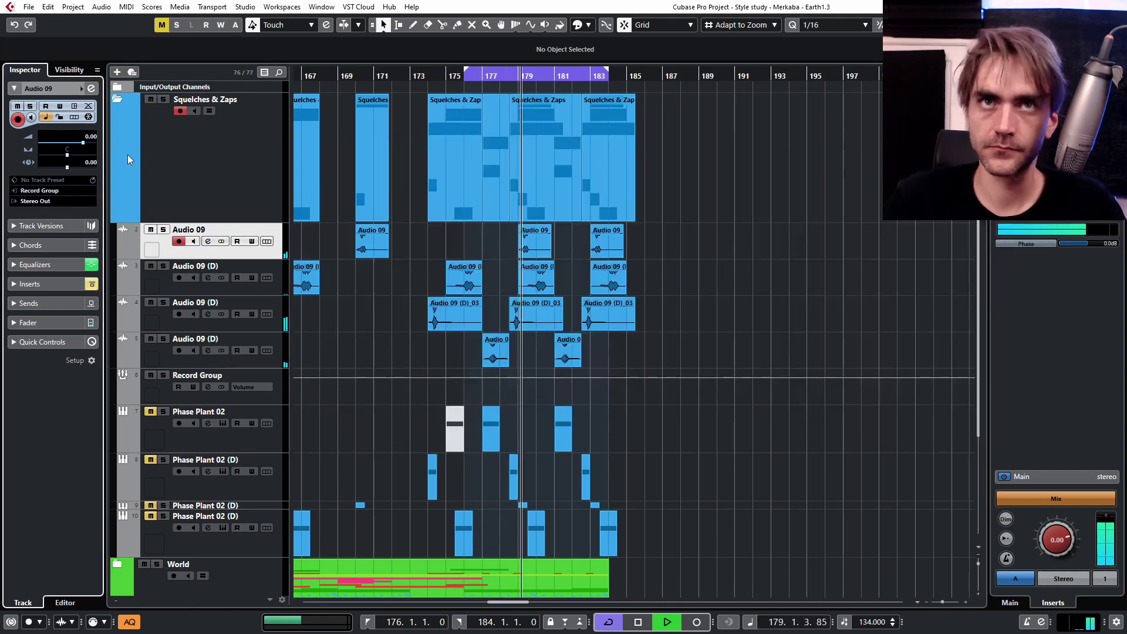
- Unmute the Phase Plant tracks and mute all four Audio 09 tracks
scroll(549, 494, "up", 3)
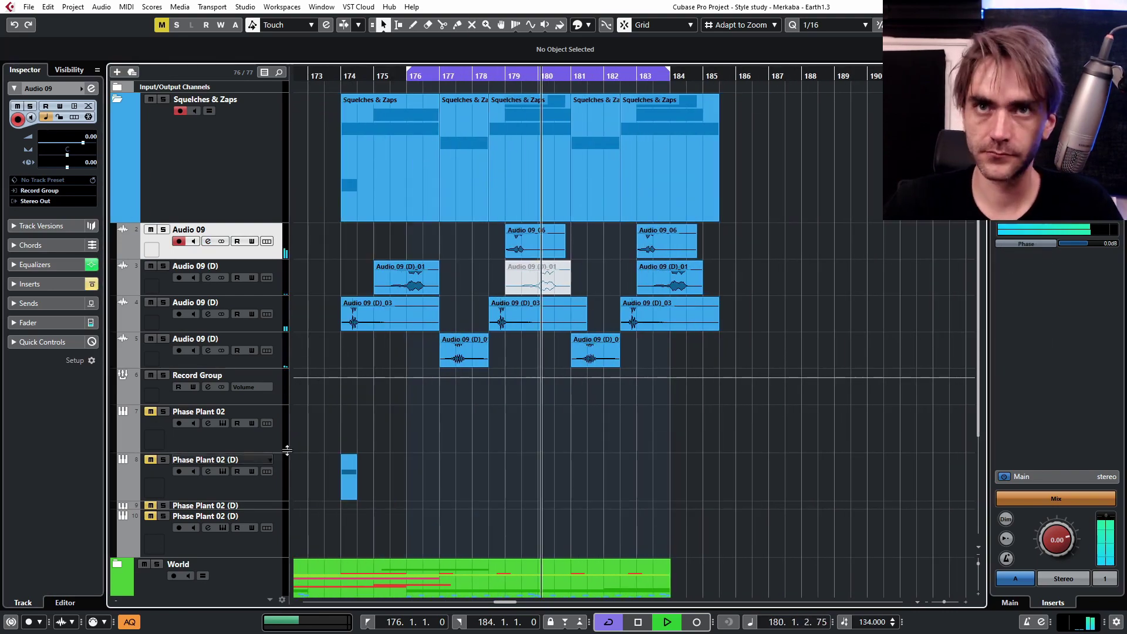
left_click(256, 438)
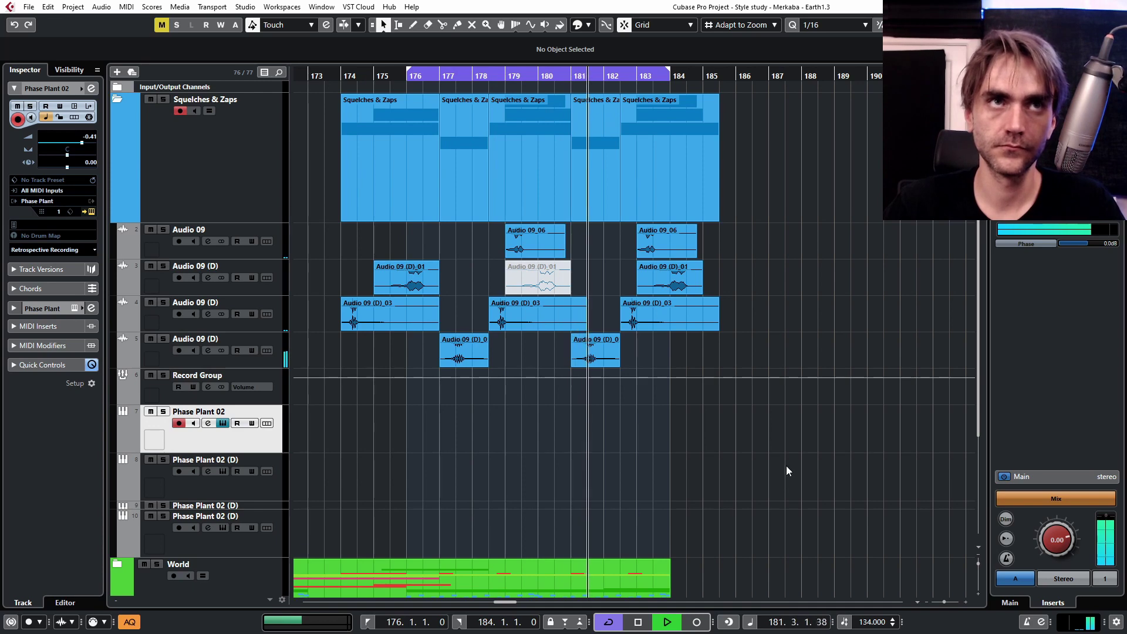
left_click(149, 341)
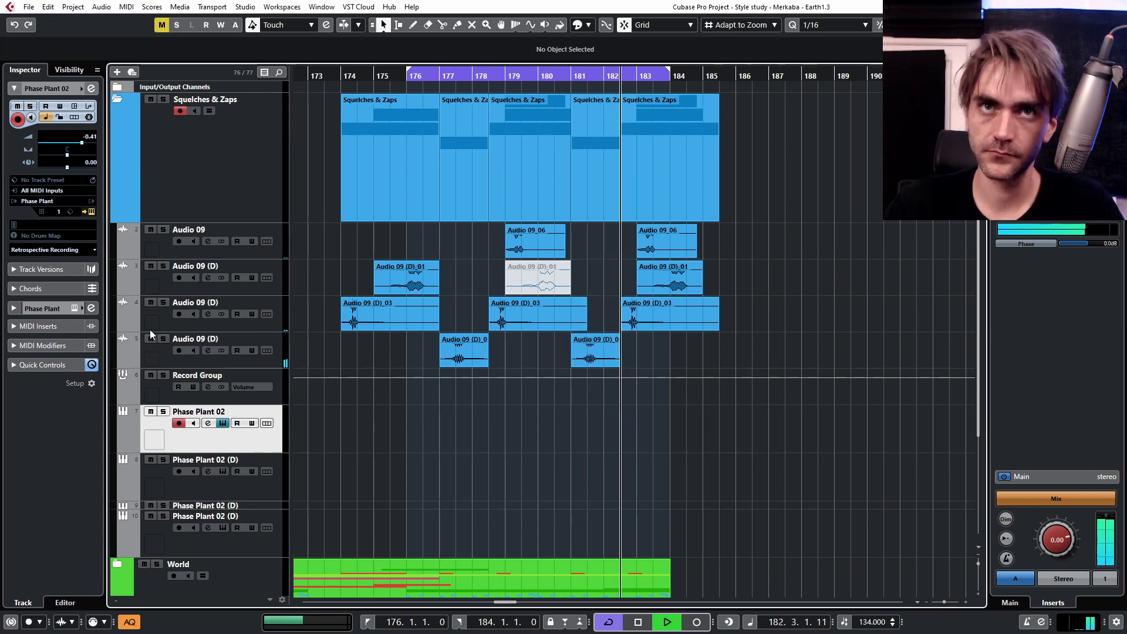
left_click(152, 300)
left_click(152, 255)
left_click(151, 268)
left_click(151, 230)
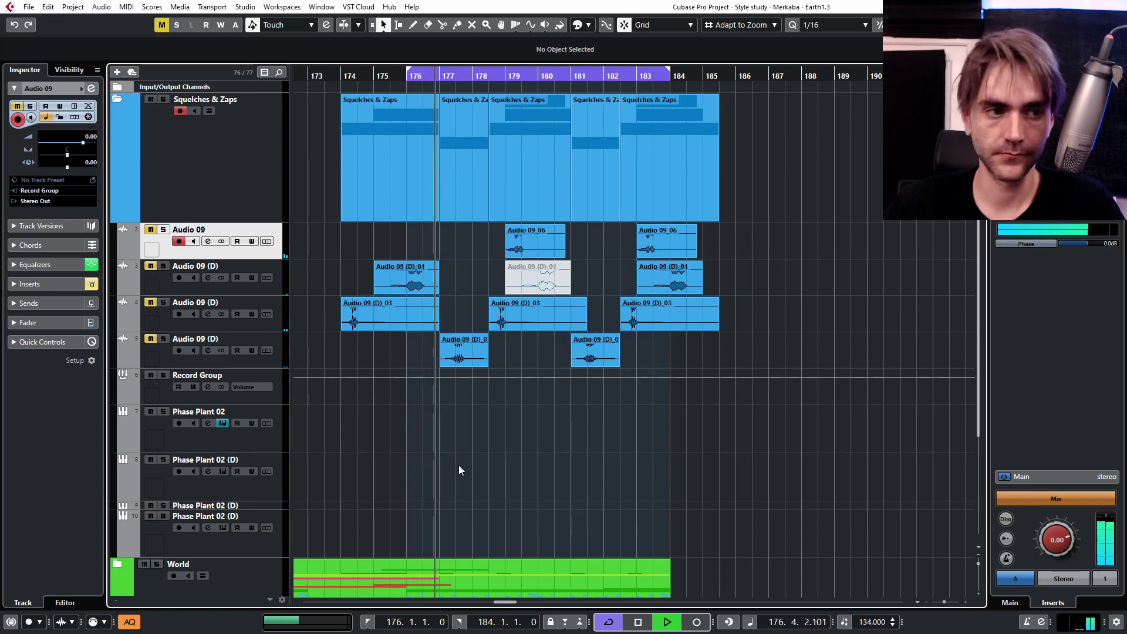
- Create a MIDI part from bar 176 to 184 on the Phase Plant 02 track and draw a G2 note at its start
left_click(259, 444)
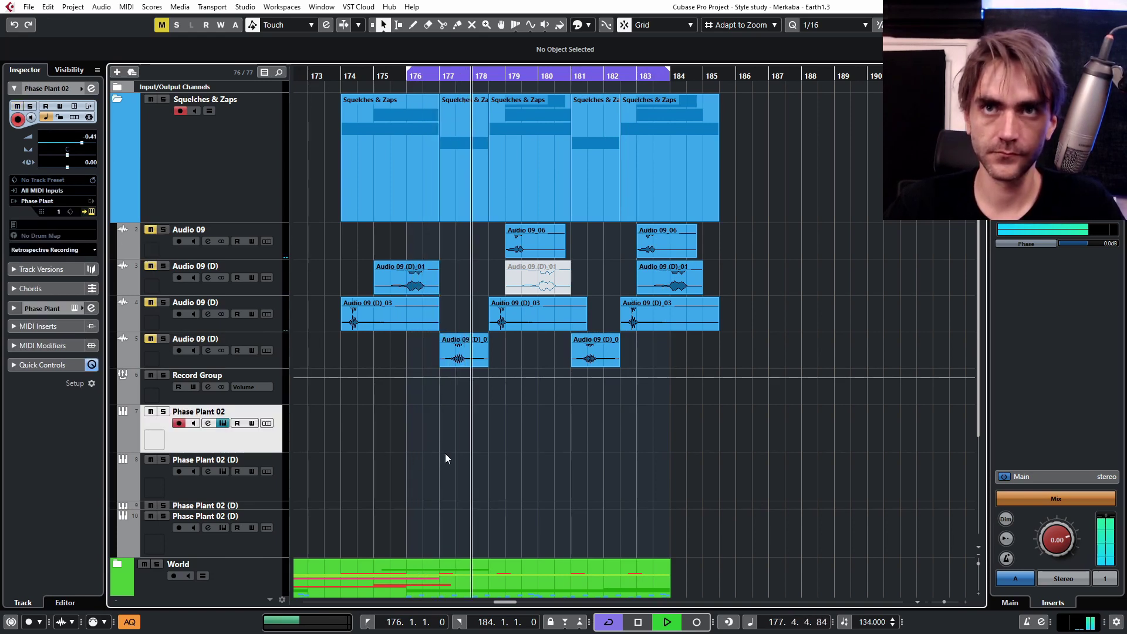
double_click(414, 442)
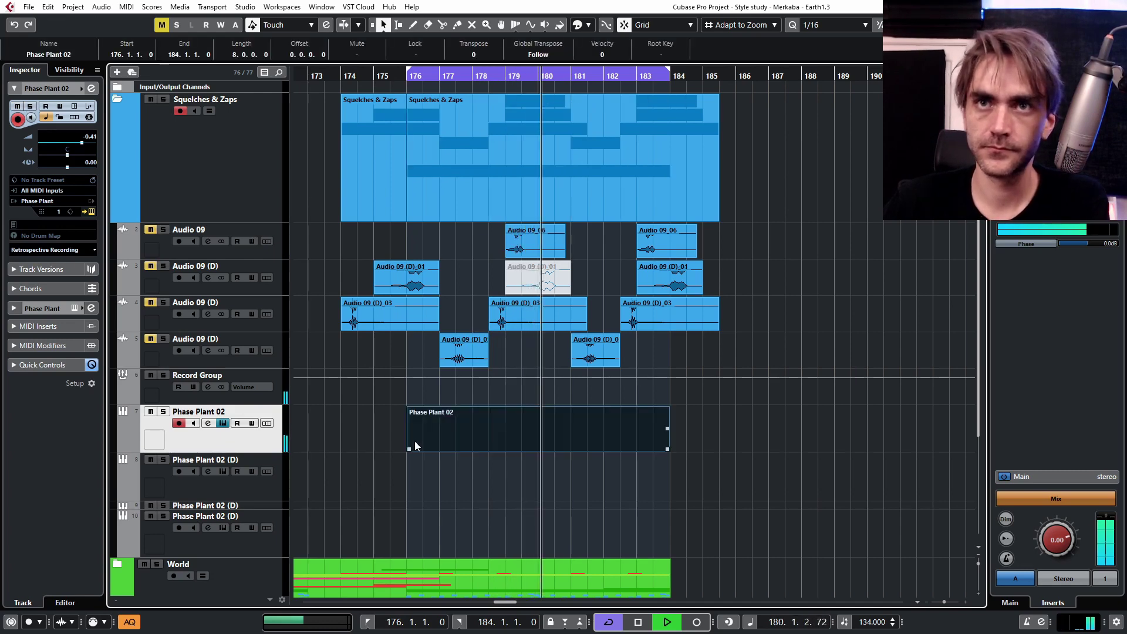
double_click(421, 440)
left_click_drag(174, 444, 320, 424)
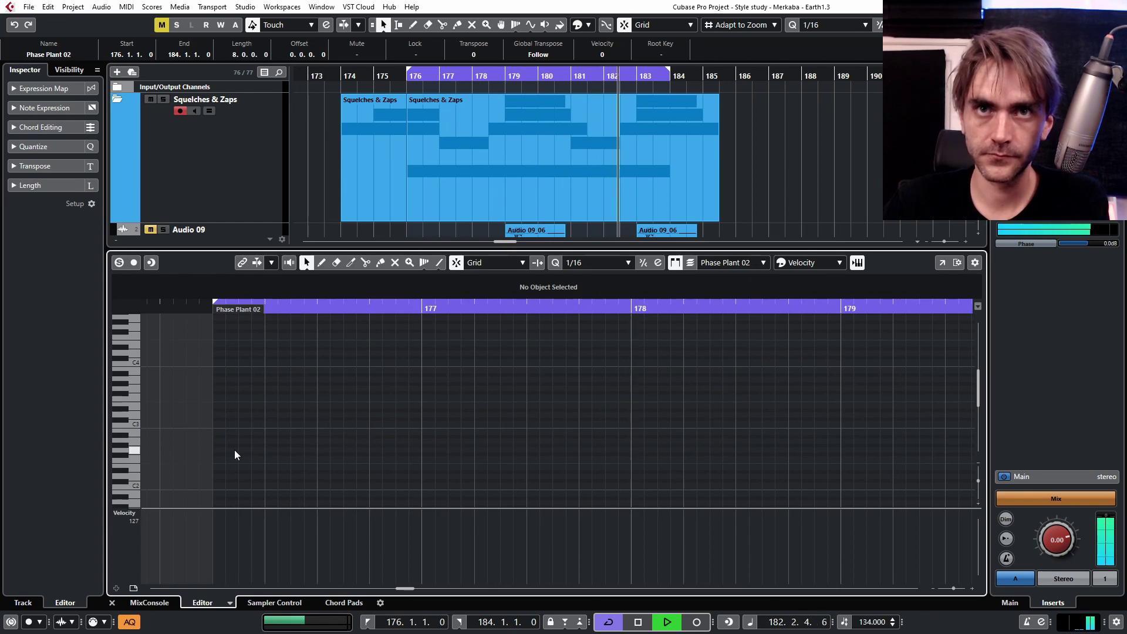
left_click(221, 450, "alt")
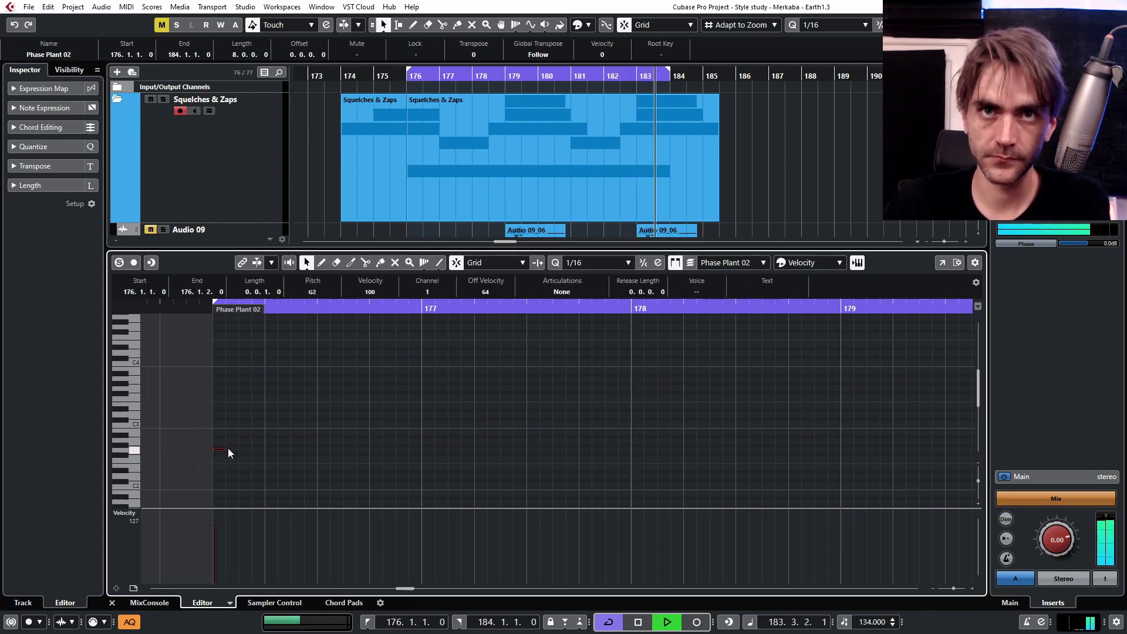
left_click_drag(225, 452, 311, 464)
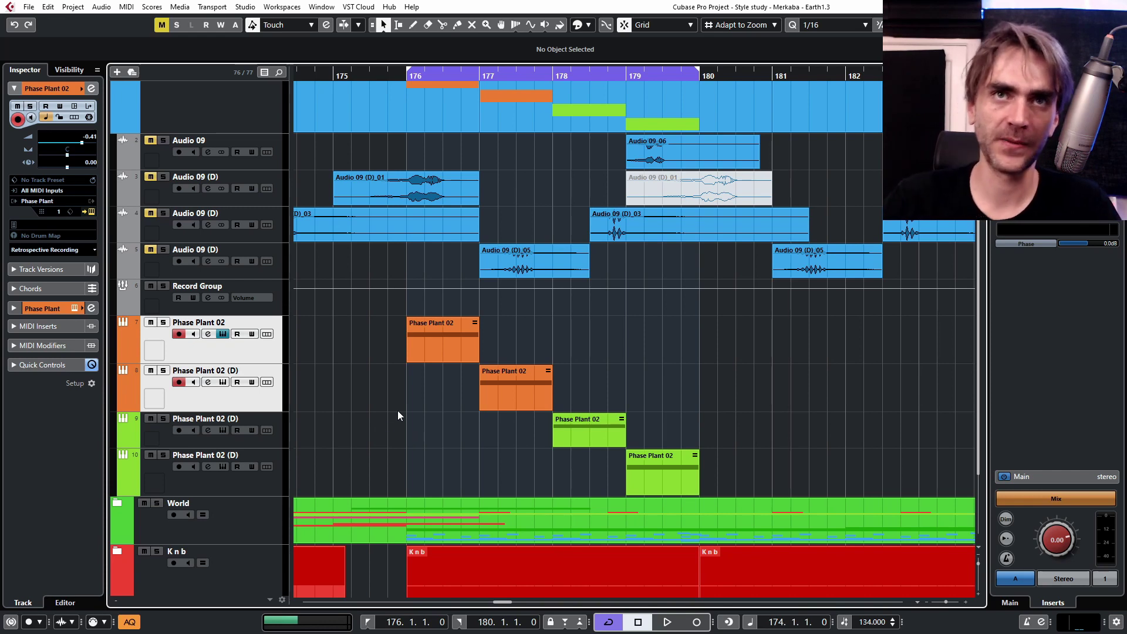
left_click_drag(329, 358, 488, 389)
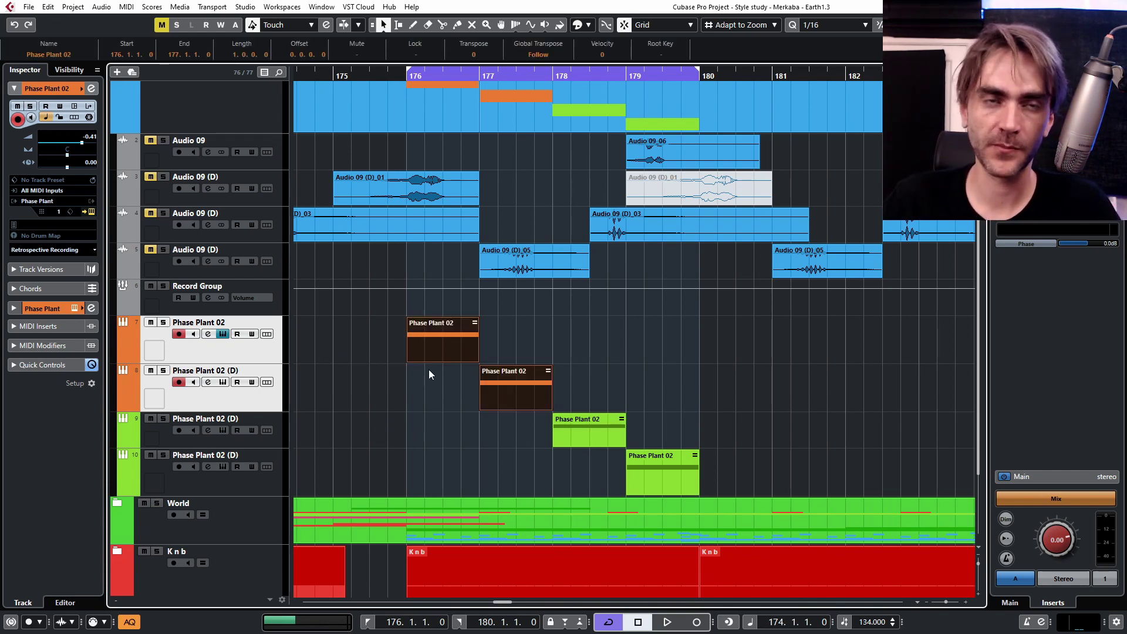
right_click(269, 450)
left_click(288, 439)
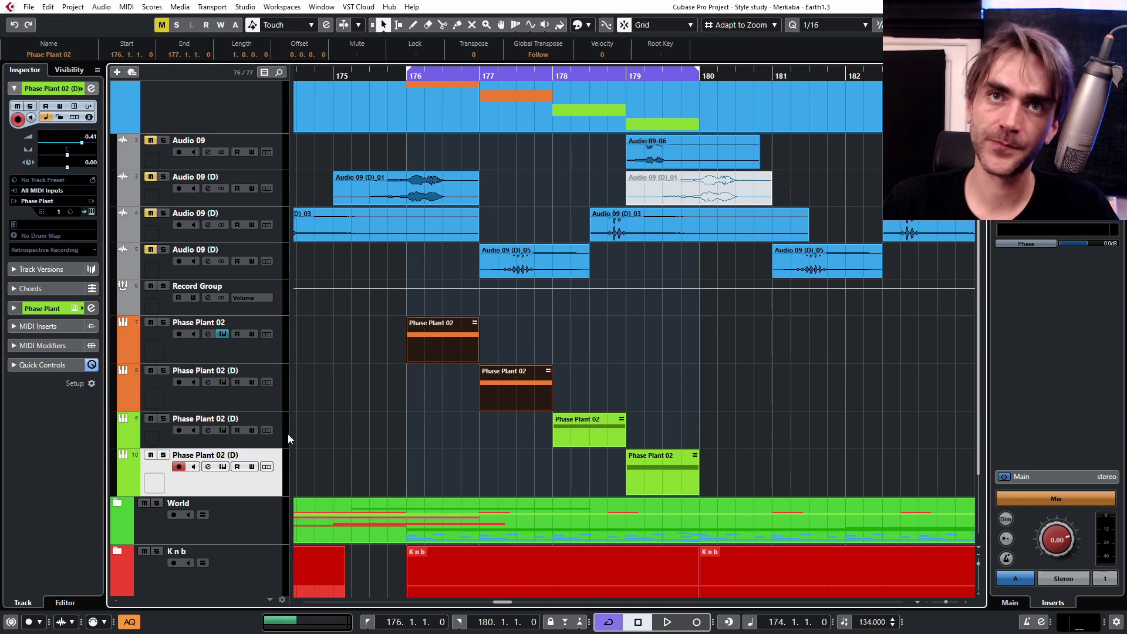
left_click(279, 444)
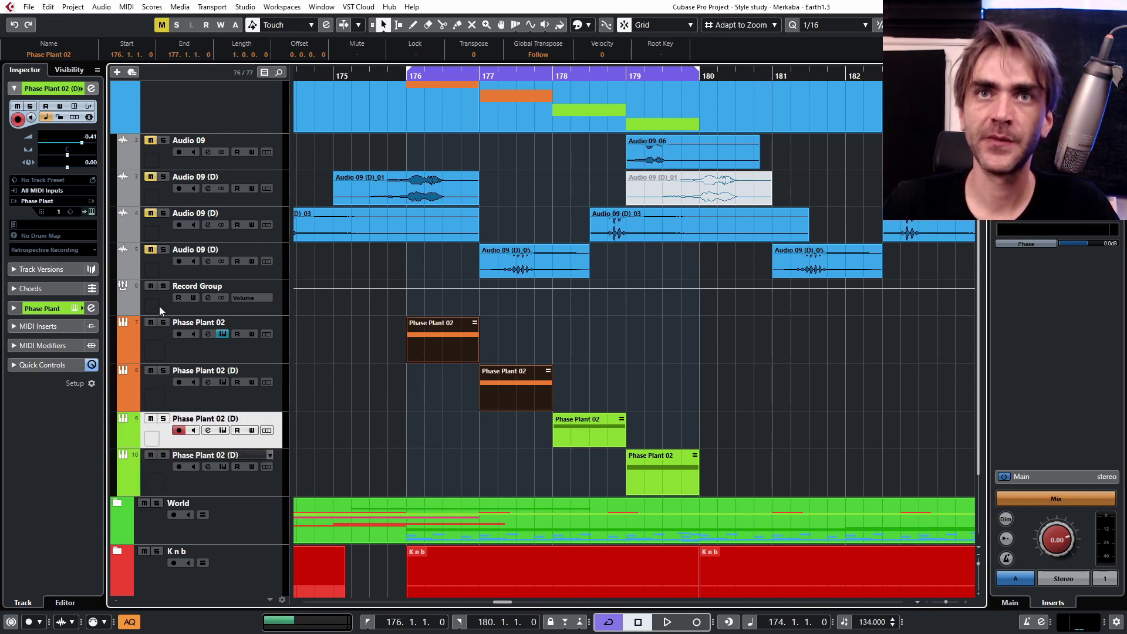
left_click(271, 360)
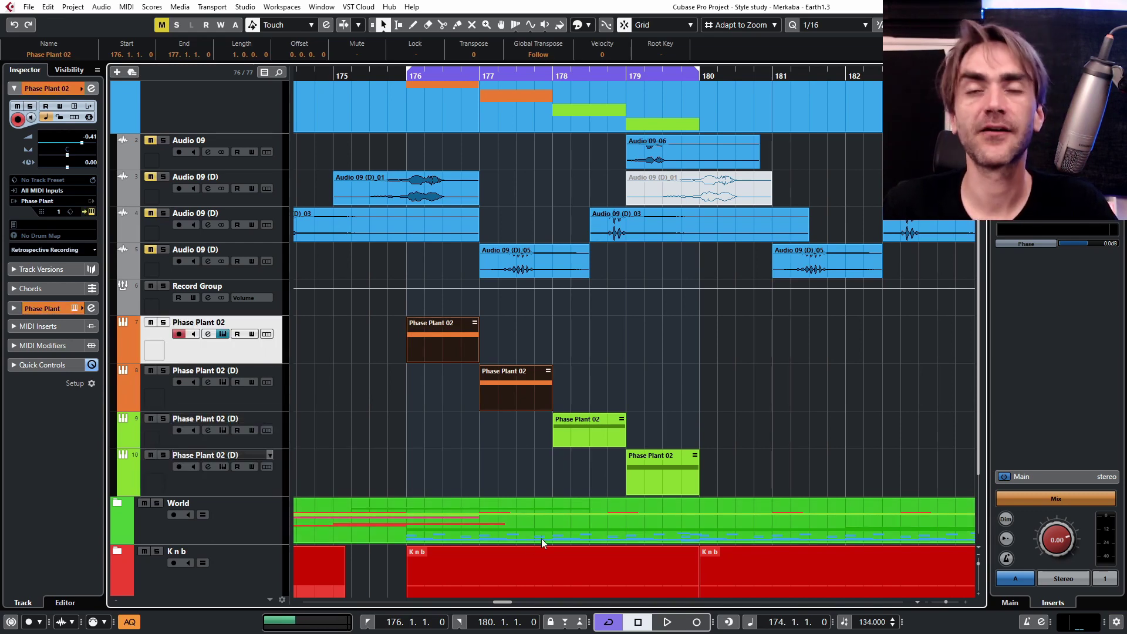
left_click(395, 436)
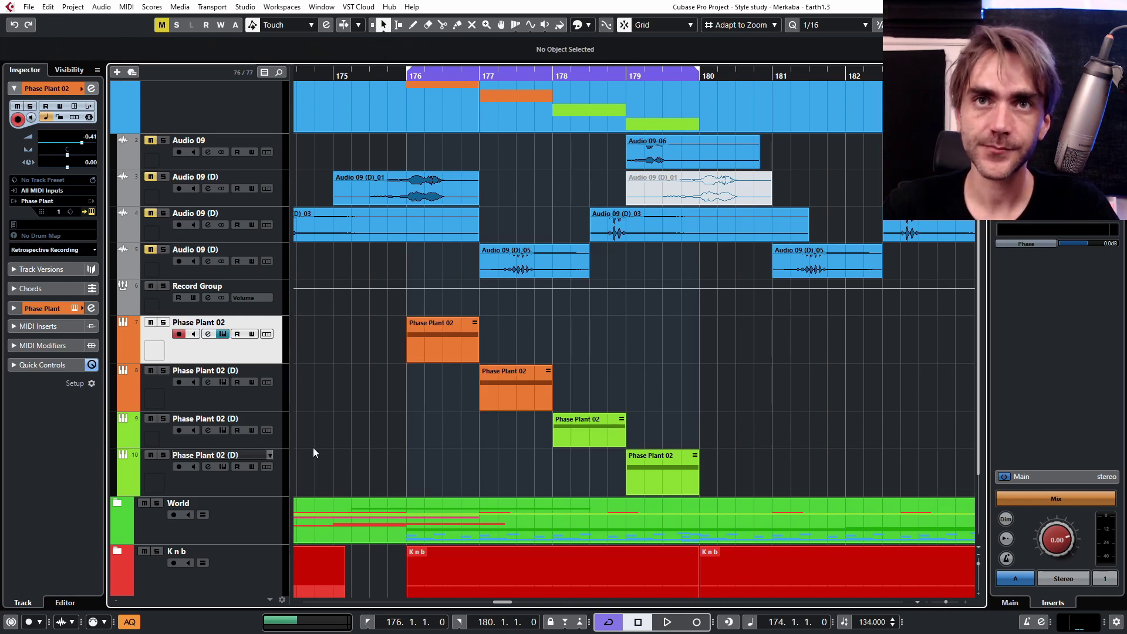
left_click(279, 441)
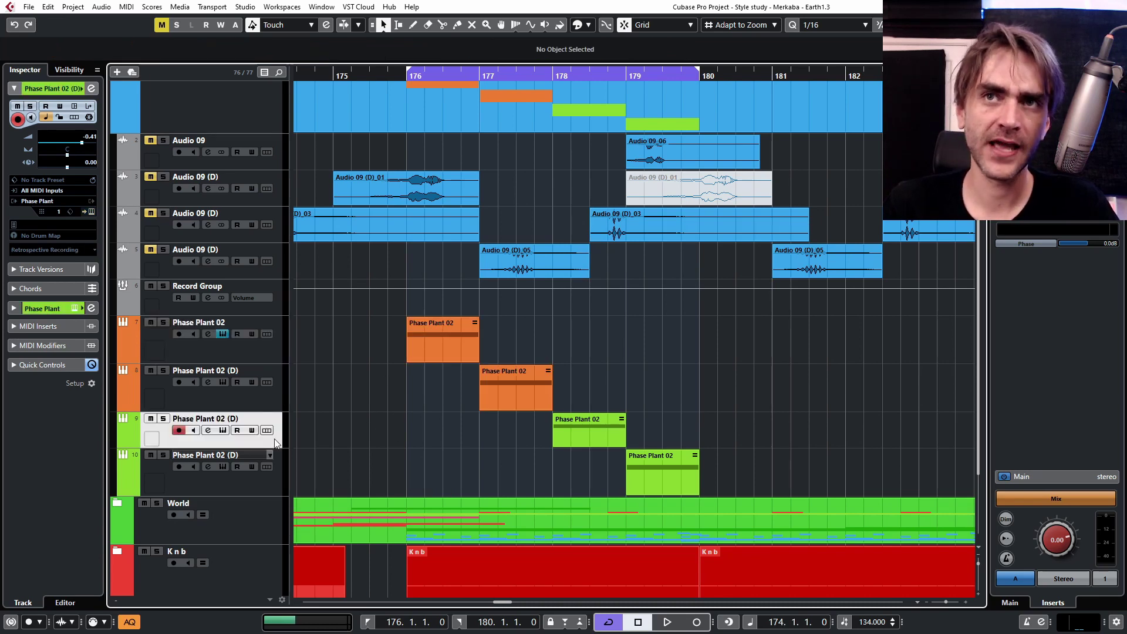
- Open the first Phase Plant 02 track's instrument, solo the track, and loop playback over its part from bar 176 to 177
left_click(259, 352)
left_click_drag(0, 91, 655, 25)
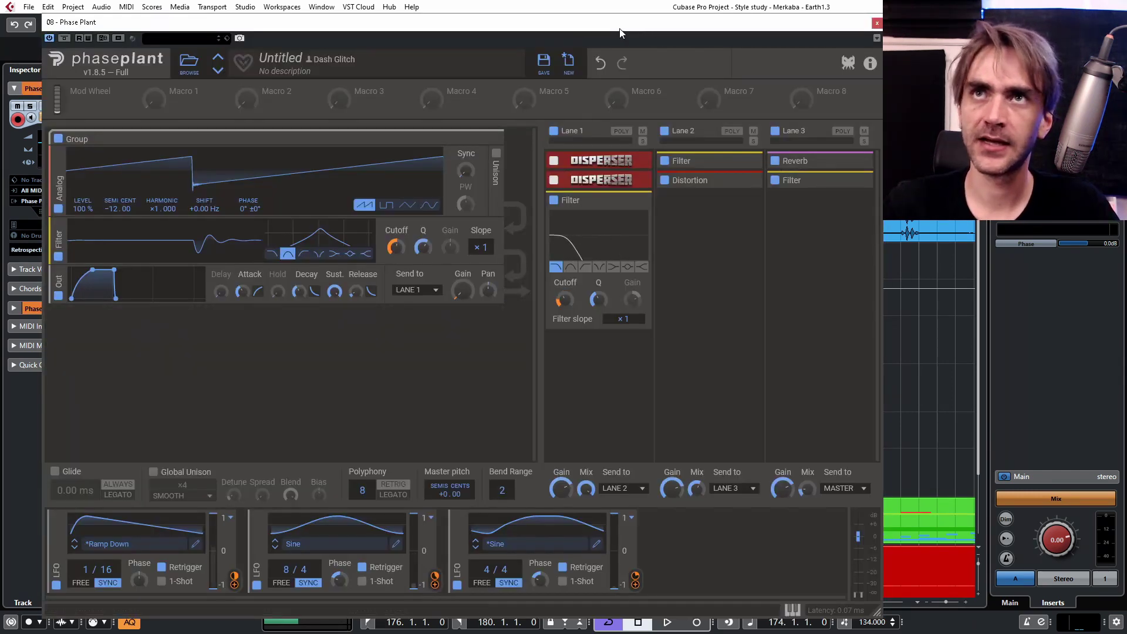
left_click_drag(488, 22, 775, 83)
left_click(163, 322)
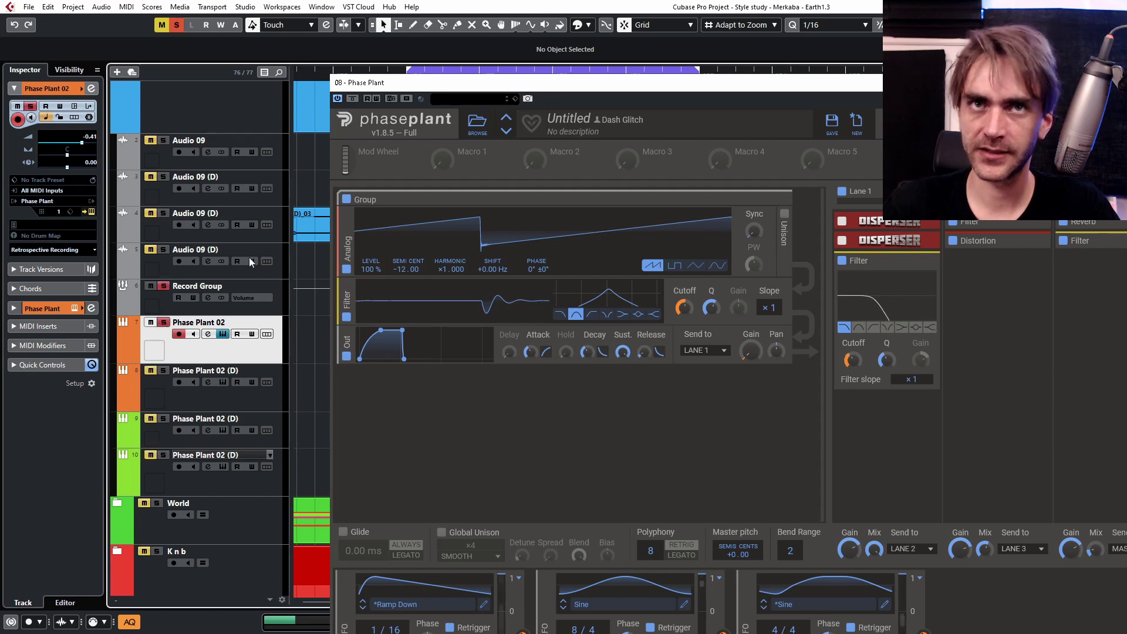
left_click_drag(413, 85, 603, 158)
left_click(461, 349)
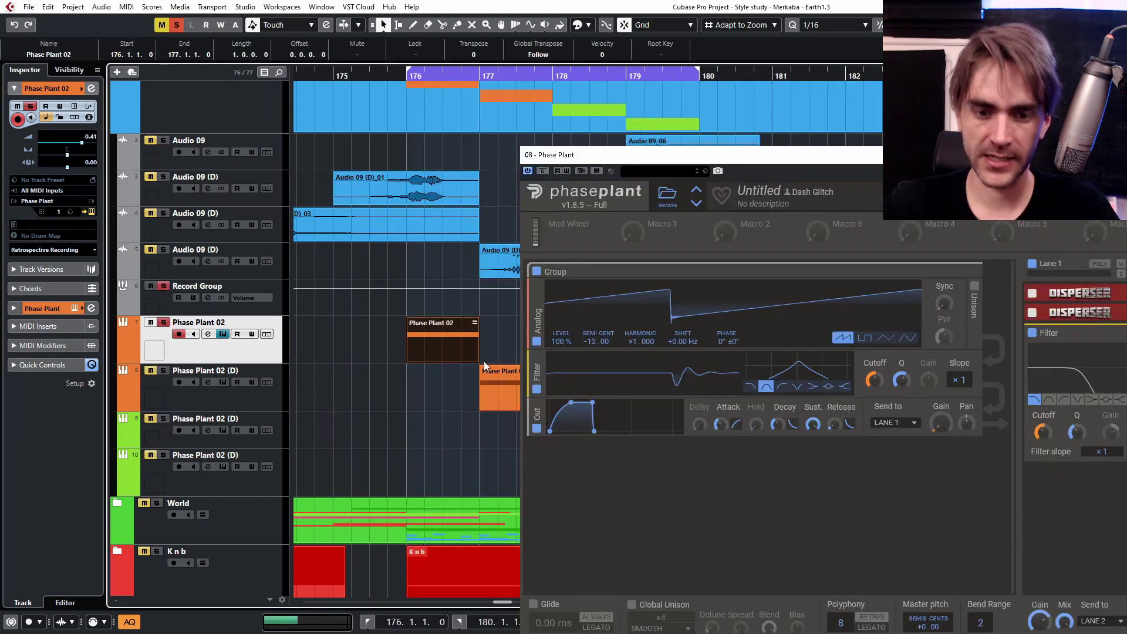
key("p")
key("space")
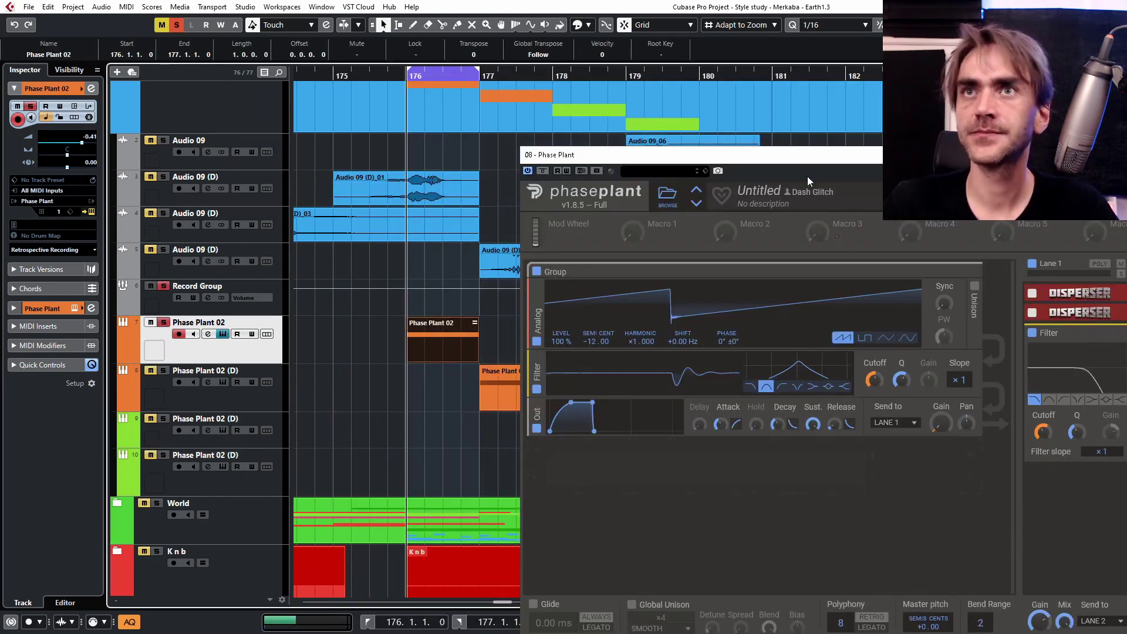
- Expand the Filter and Distortion in Lane 2, and raise the output mix of Lane 2 and Lane 3
double_click(782, 155)
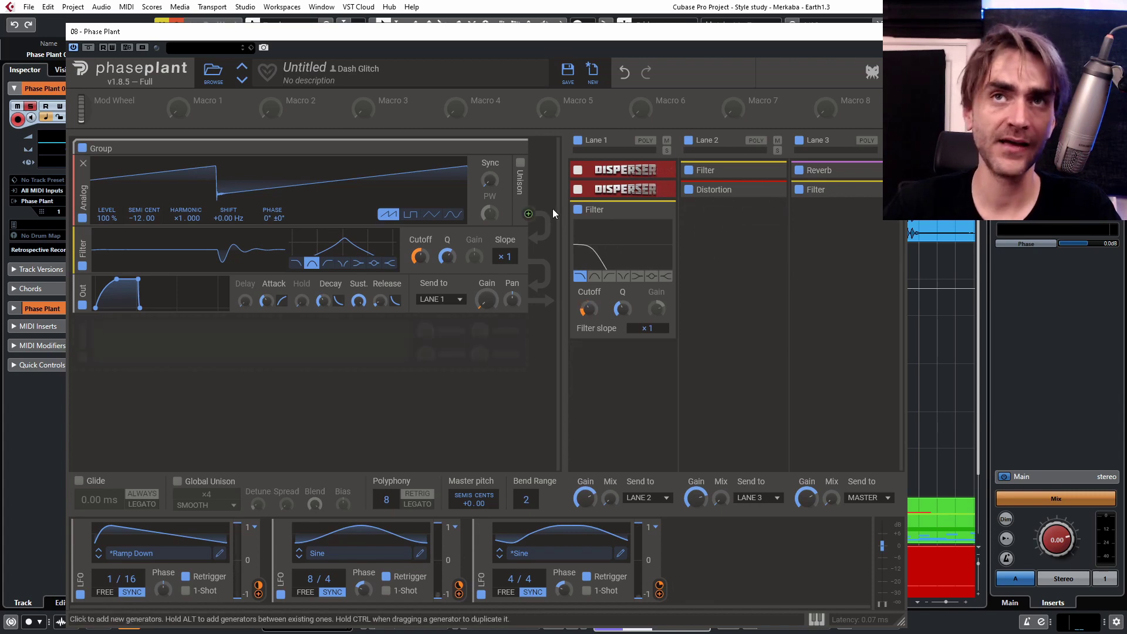
left_click(771, 194)
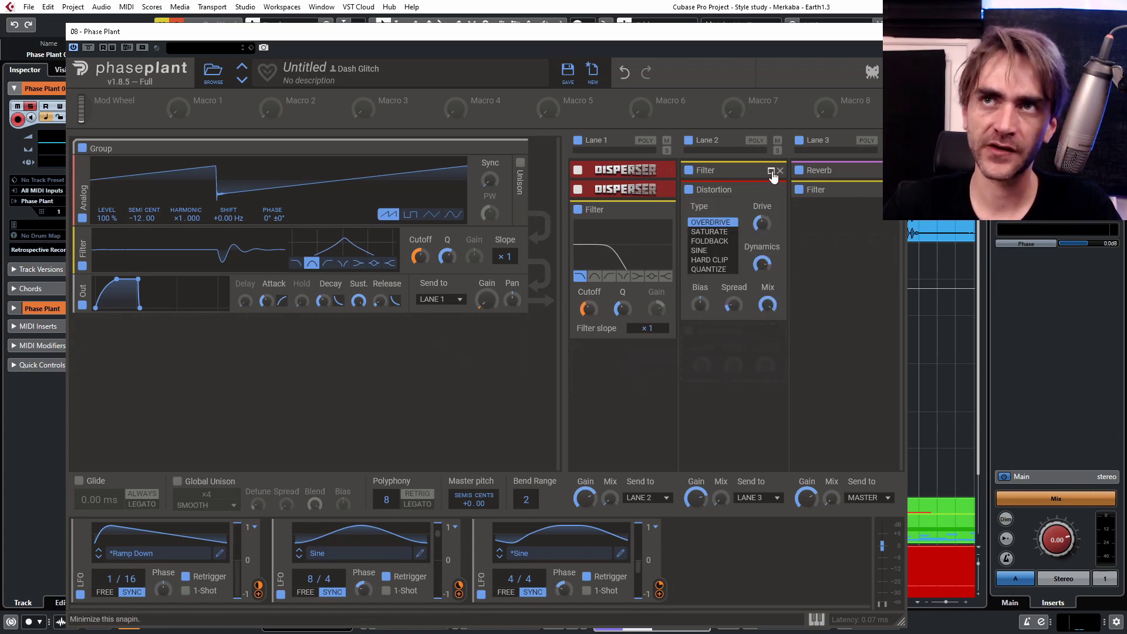
left_click(771, 170)
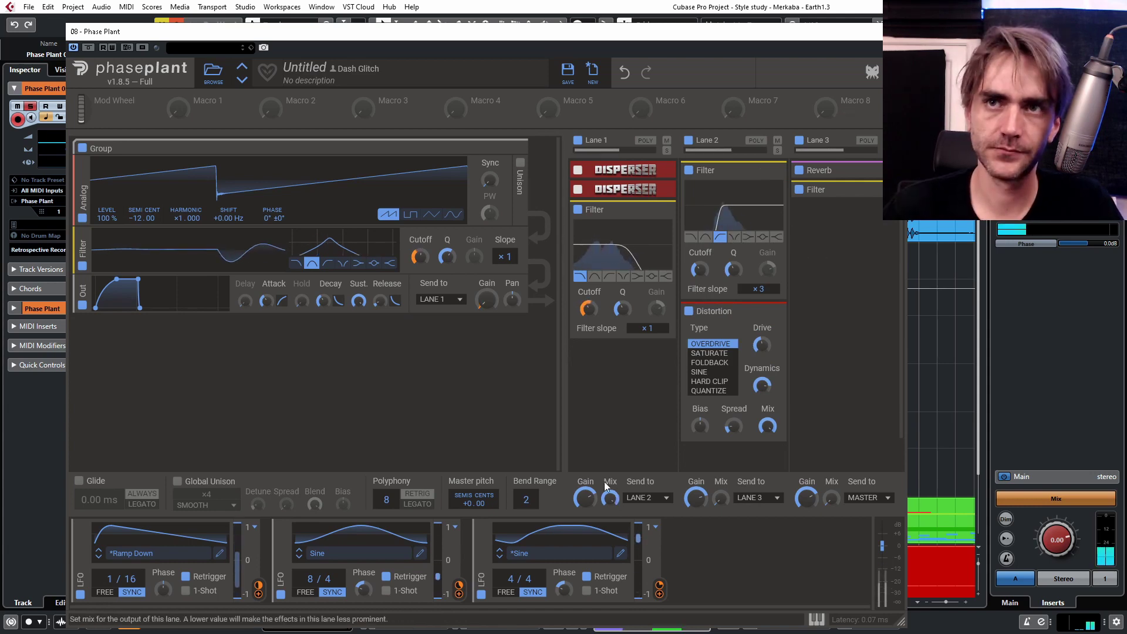
mouse_move(610, 498)
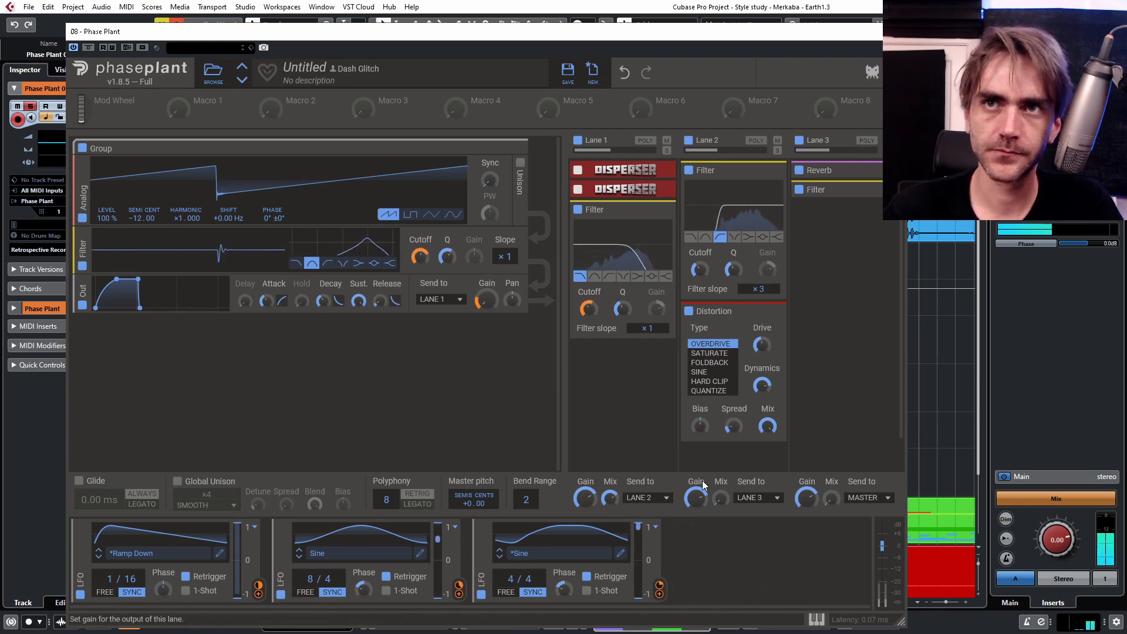
left_click_drag(724, 500, 723, 458)
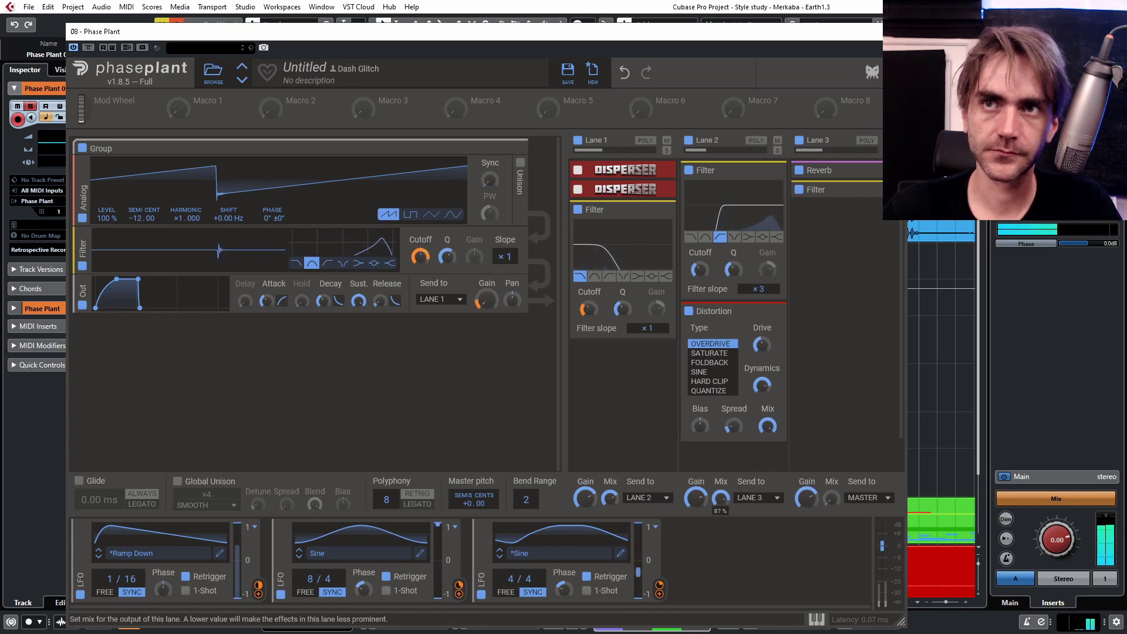
mouse_move(832, 499)
left_mouse_down()
mouse_move(831, 485)
mouse_move(836, 505)
left_mouse_up()
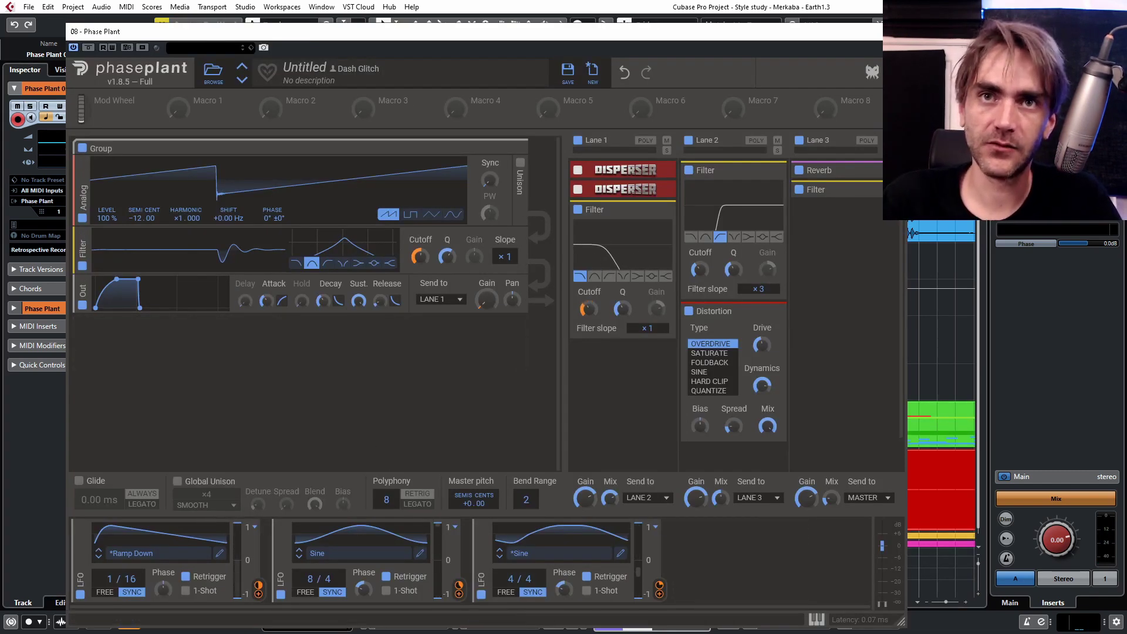
- Move the peak node of the second LFO's sine curve to the start of the cycle at 100%
left_click(421, 554)
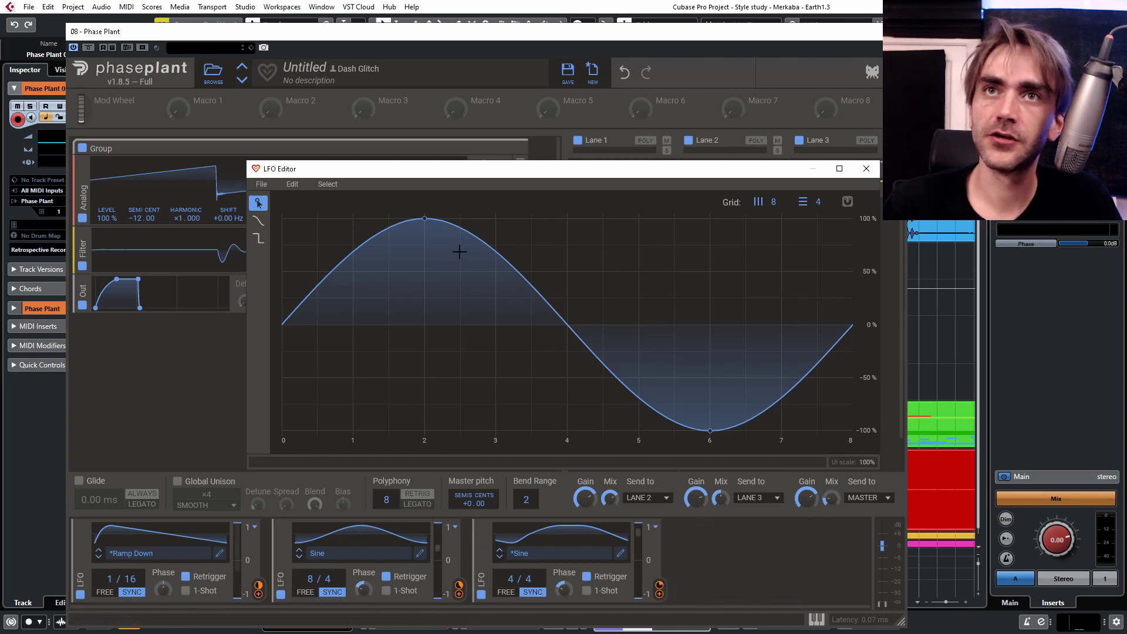
left_click_drag(425, 219, 284, 218)
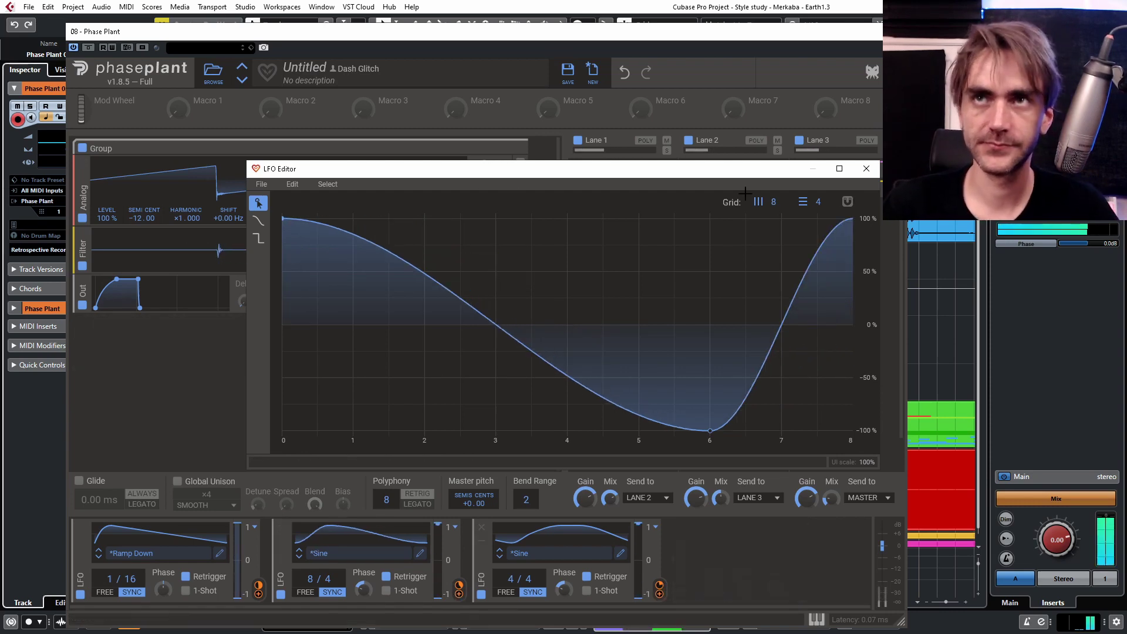
left_click(866, 169)
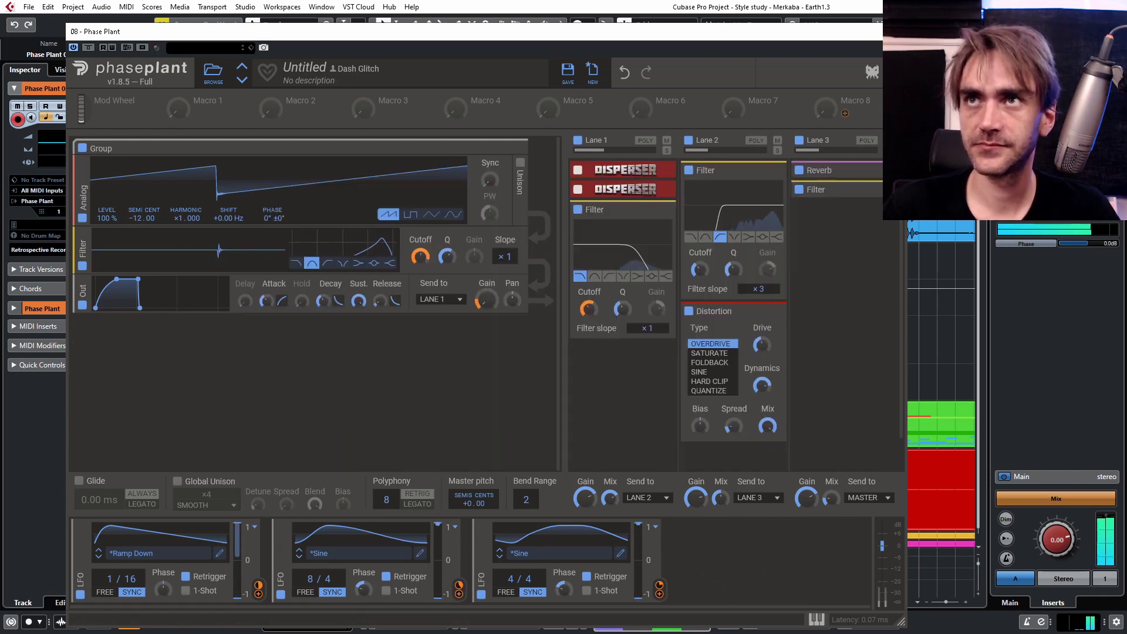
left_click(873, 31)
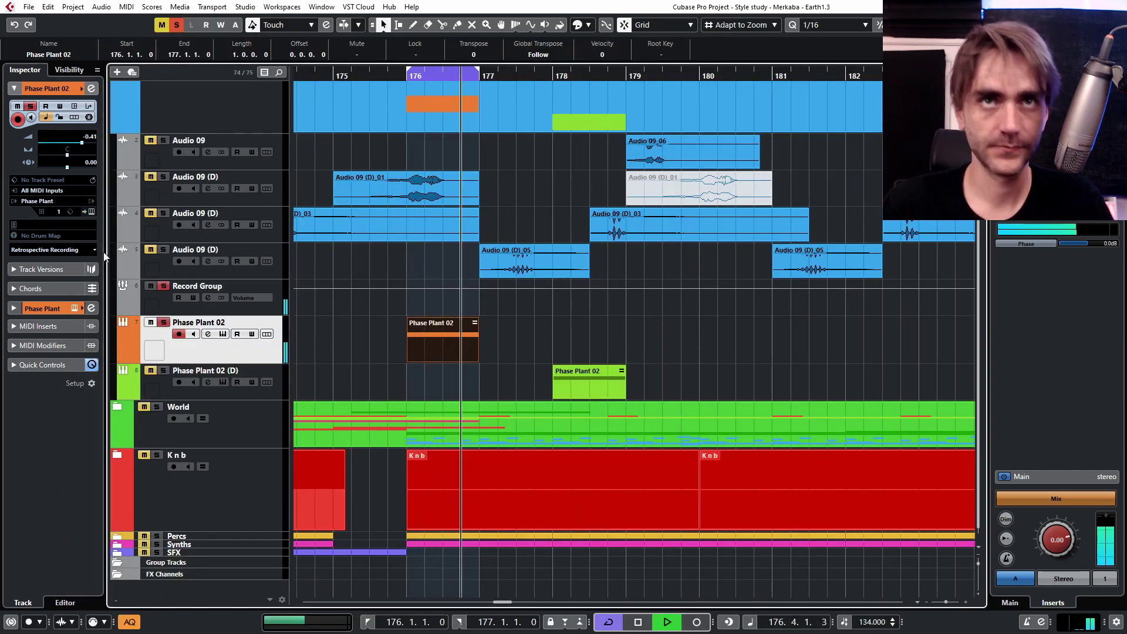
- Reshape the second LFO's falling curve with one added node at about 4.2 on the grid and 0%
left_click(252, 334)
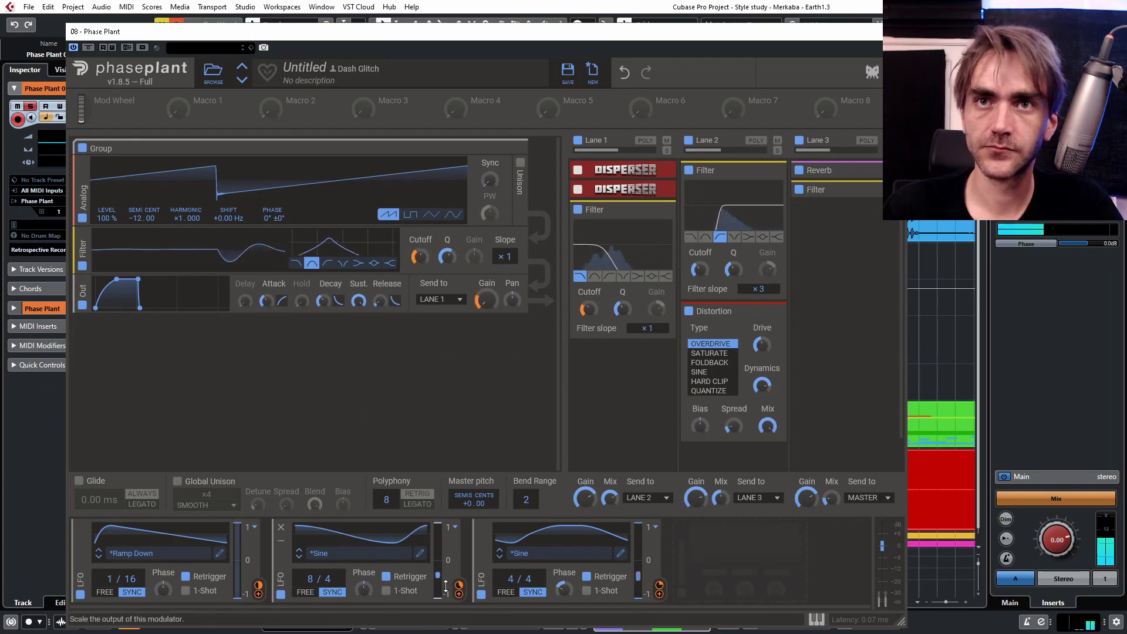
left_click(329, 535)
left_click(465, 360)
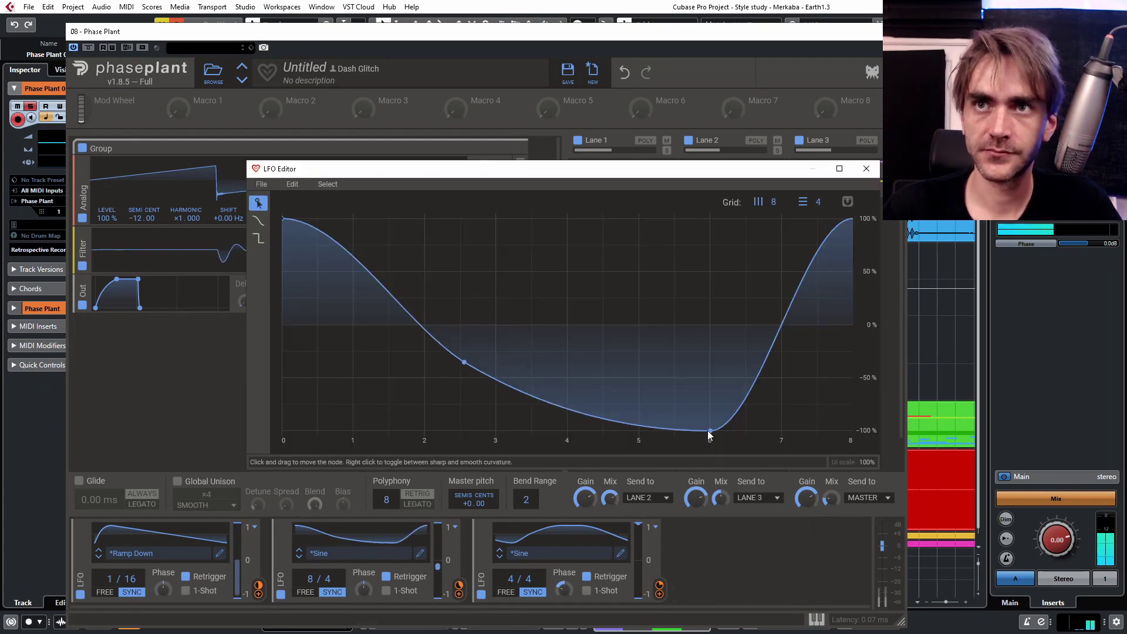
left_click(645, 302)
left_click_drag(464, 362, 494, 373)
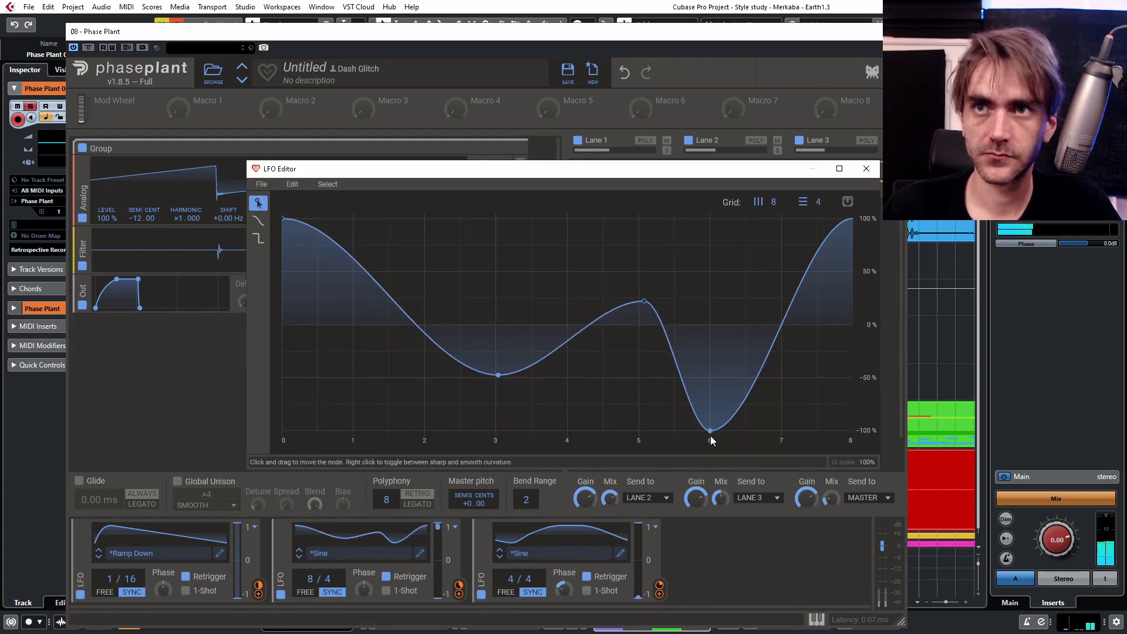
key("Delete")
left_click_drag(645, 302, 579, 326)
key("Escape")
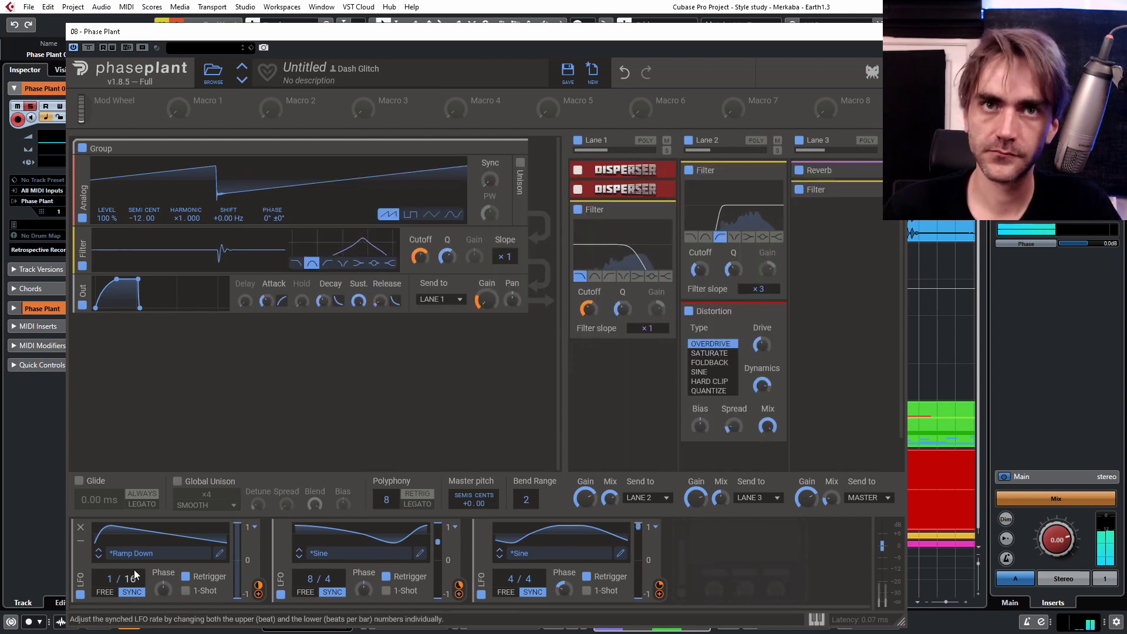
- Set the first LFO's rate to 1/4, and add a fourth sine LFO that modulates that rate by about 81%
scroll(130, 579, "down", 3)
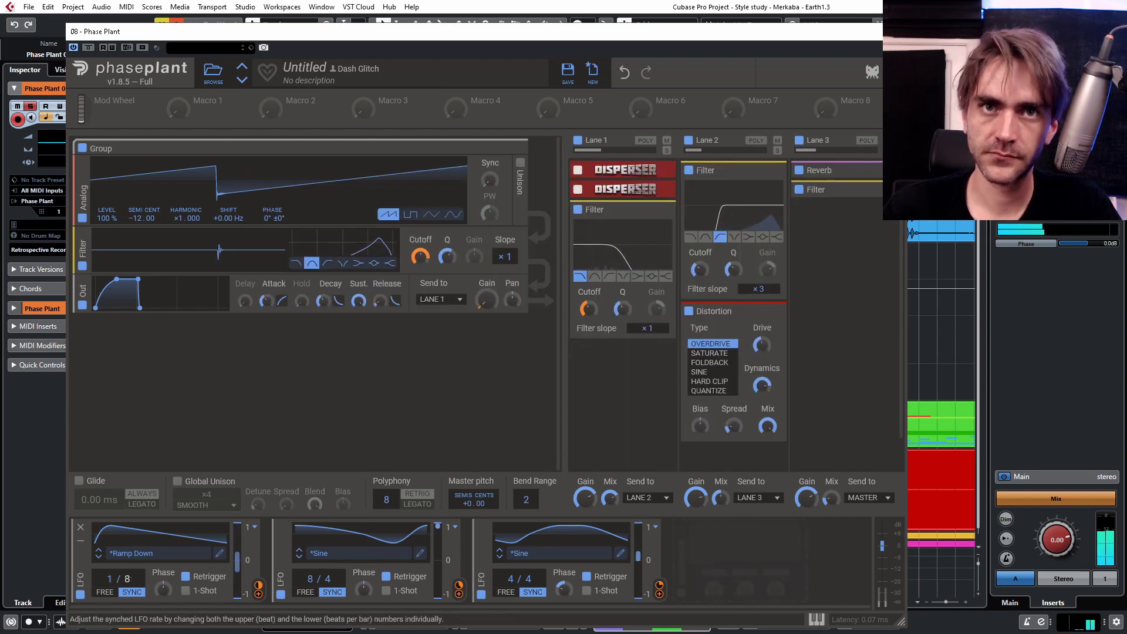
left_click(769, 558)
left_click(764, 543)
left_click_drag(860, 586, 131, 592)
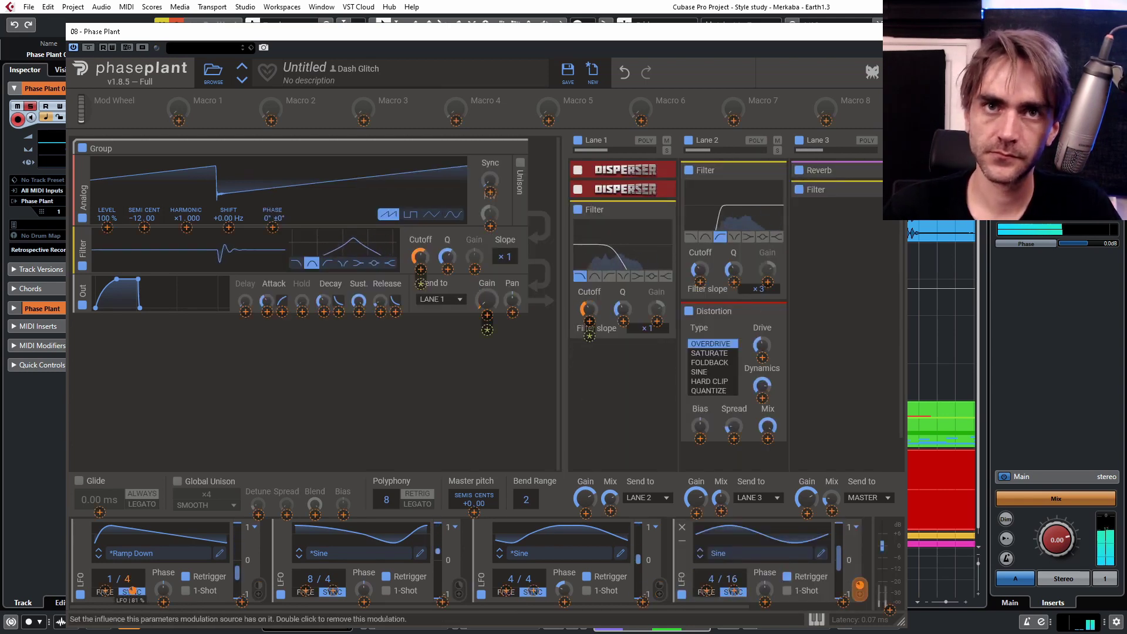
- Reshape the fourth LFO into a long fall with a steep rise at the end, and set its rate to 8/4
left_click(821, 553)
left_click_drag(734, 441, 772, 448)
key("Escape")
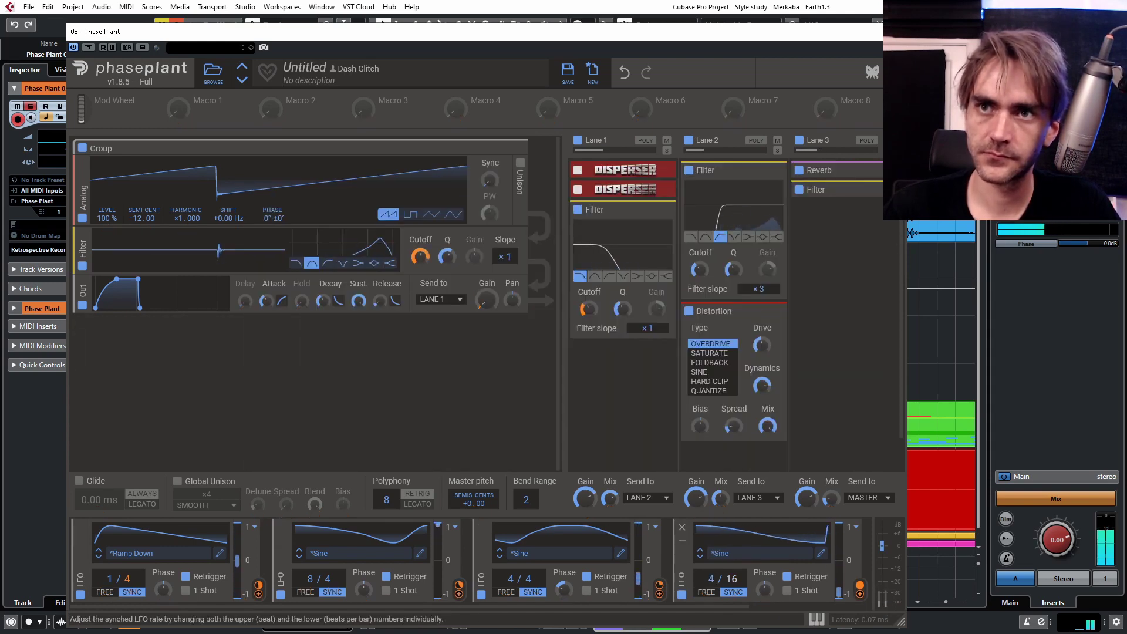
scroll(709, 579, "up", 6)
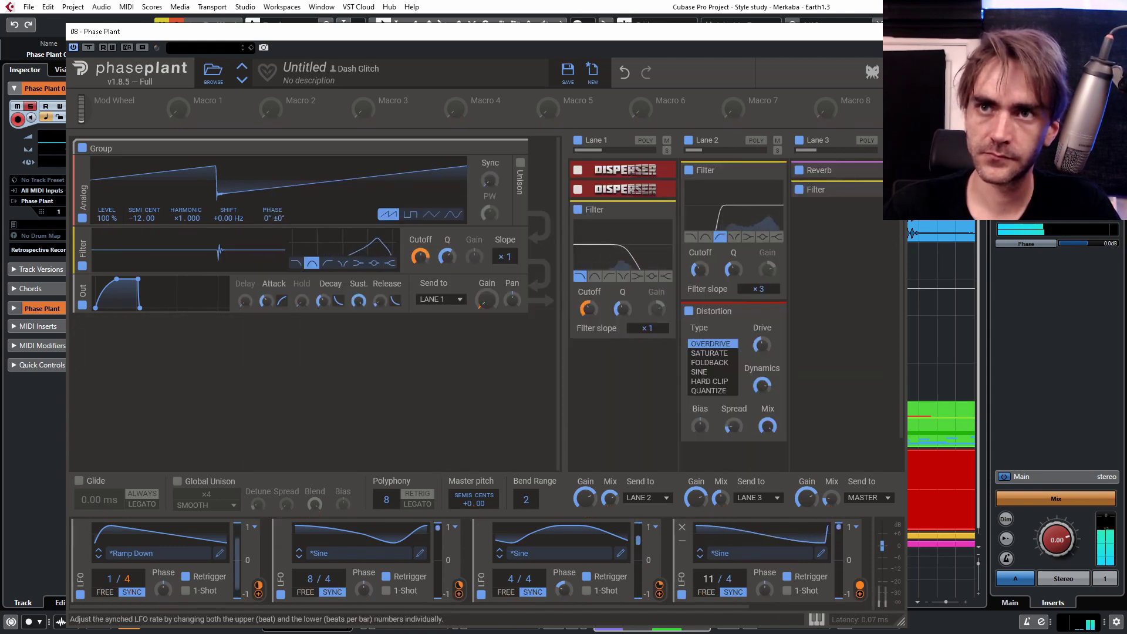
scroll(709, 579, "up", 2)
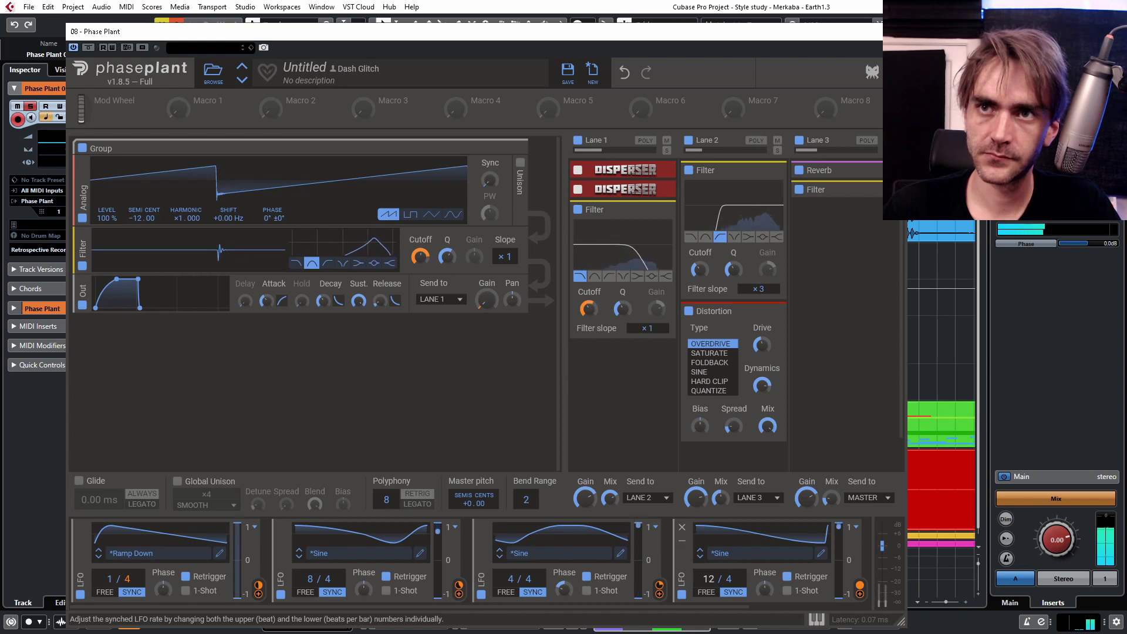
scroll(709, 579, "down", 2)
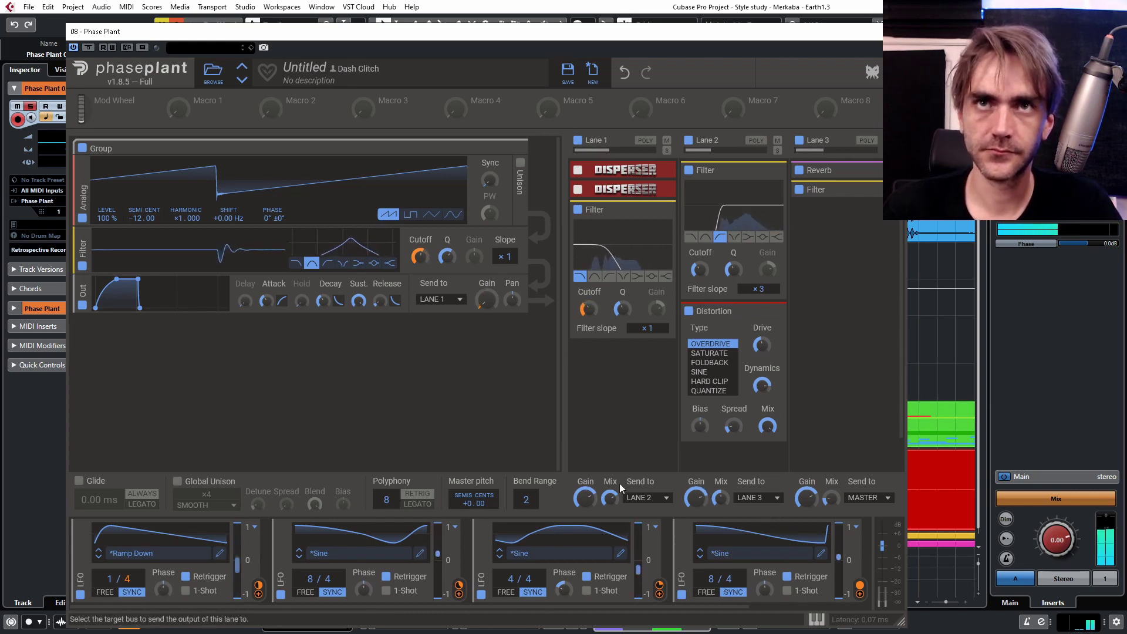
- Start the second LFO's curve at -100% and round its rise to a peak near 1.7 on the grid, using two added nodes
left_click(420, 554)
left_click(300, 219)
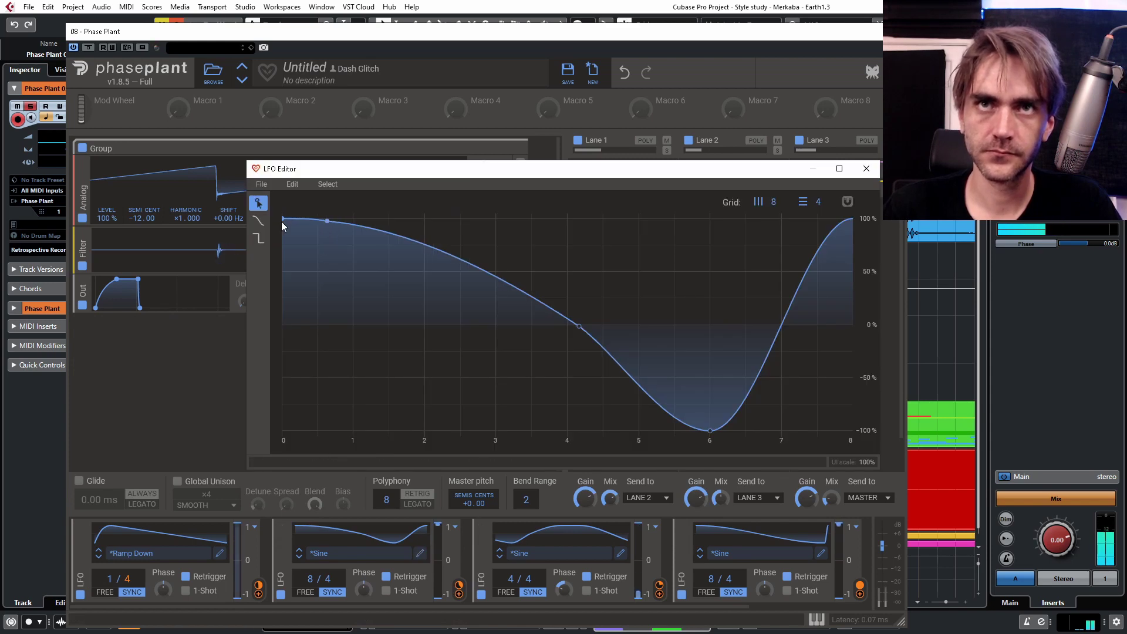
left_click_drag(283, 220, 241, 447)
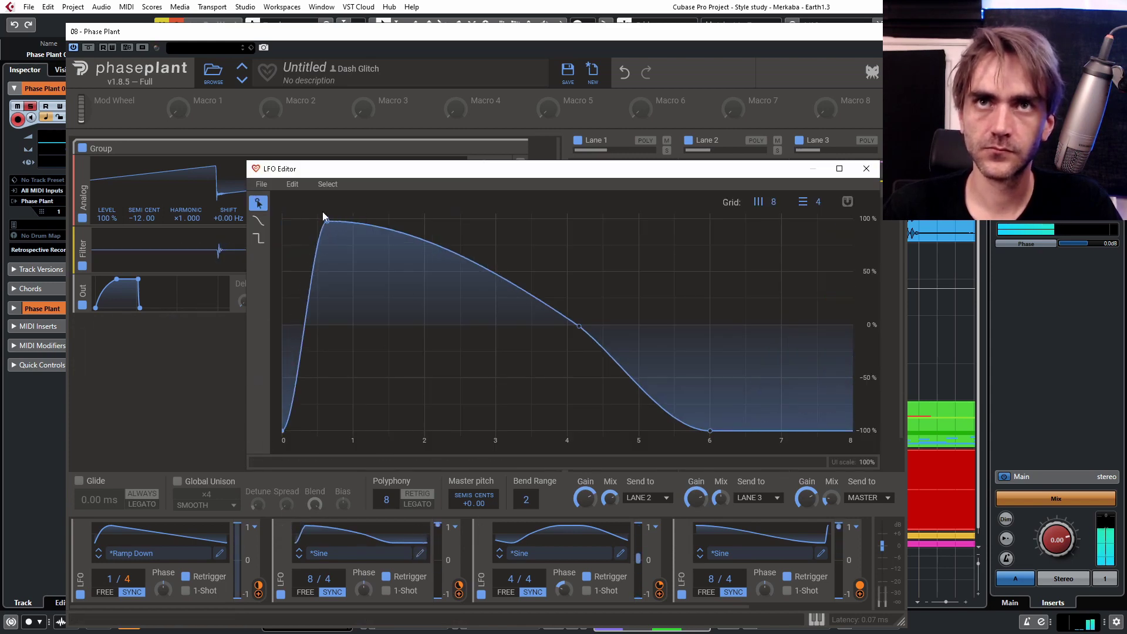
left_click(401, 233)
left_click_drag(326, 221, 401, 234)
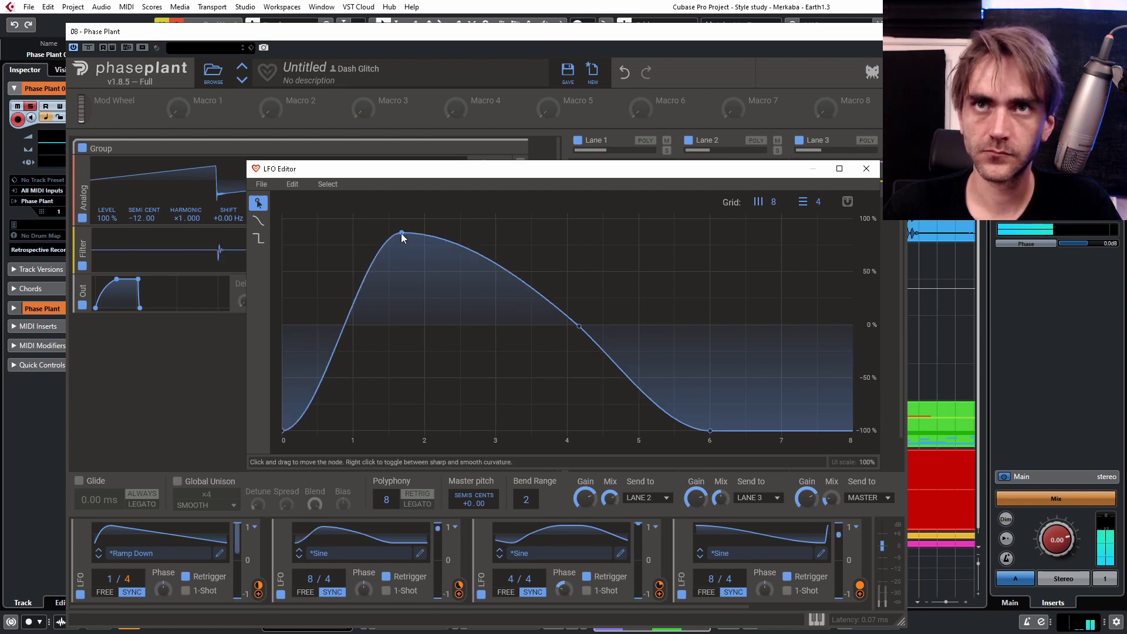
left_click_drag(364, 267, 343, 262)
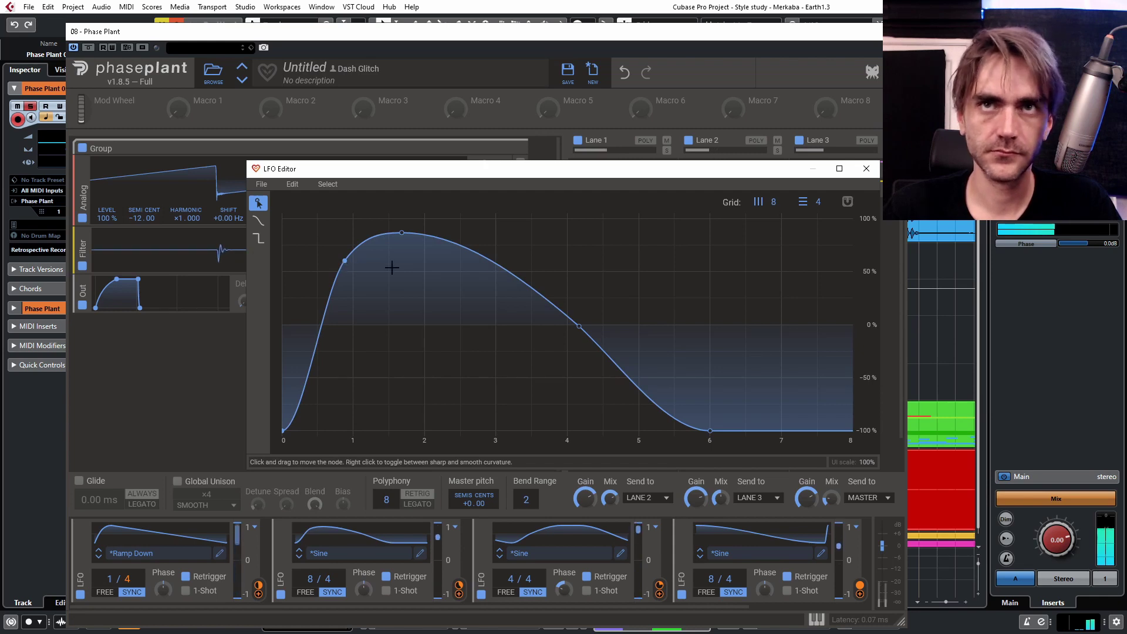
left_click(867, 170)
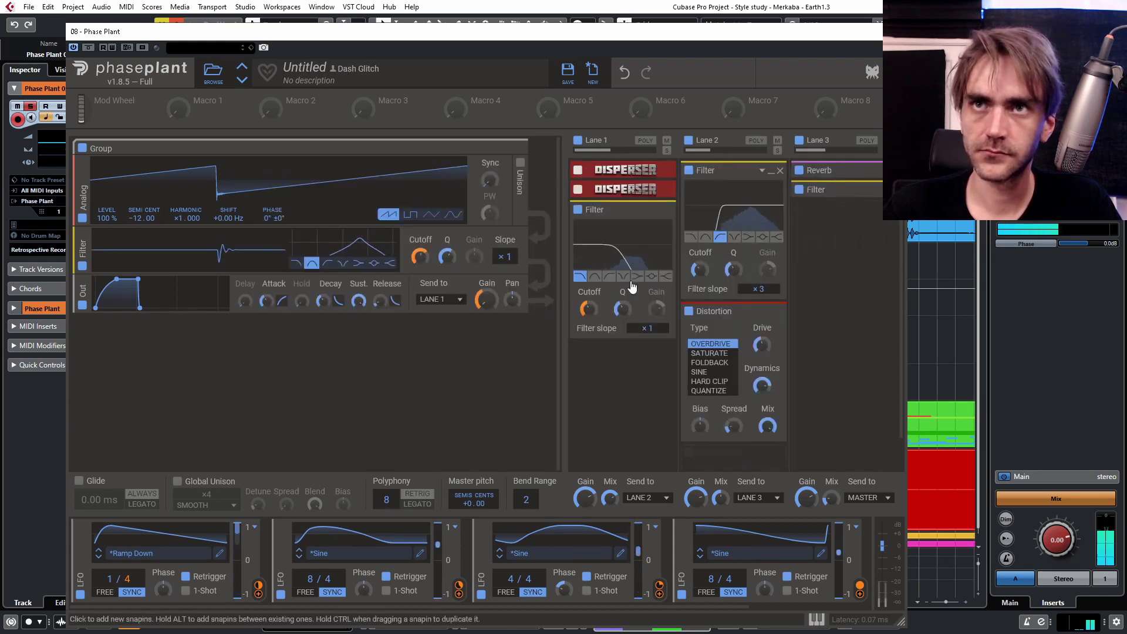
- Set the analog oscillator's tuning to -12.00 semitones and modulate Lane 3's mix with the fourth LFO, closing the patch window
left_click_drag(173, 219, 143, 242)
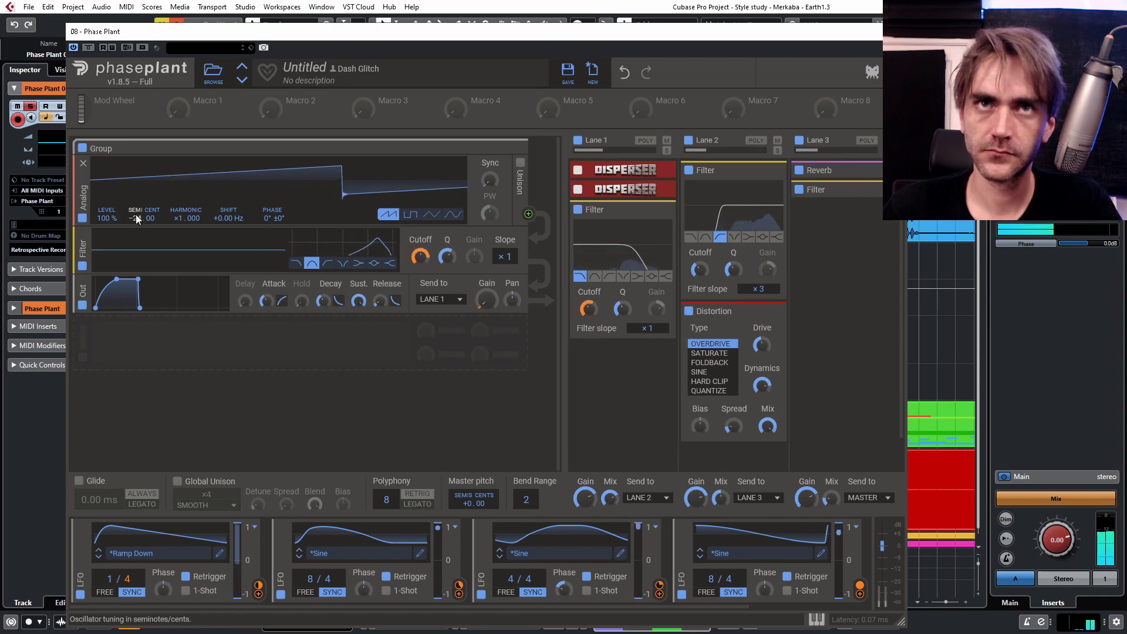
mouse_move(133, 217)
left_mouse_down()
mouse_move(133, 180)
mouse_move(133, 196)
left_mouse_up()
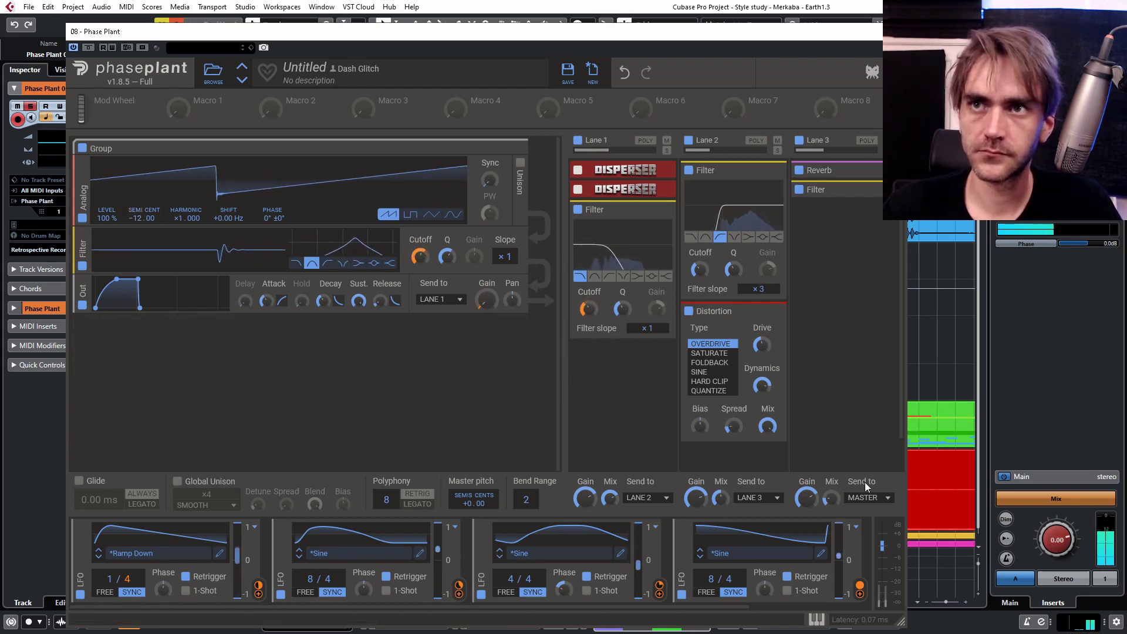
left_click(831, 498)
mouse_move(831, 497)
left_mouse_down()
mouse_move(833, 487)
mouse_move(833, 506)
left_mouse_up()
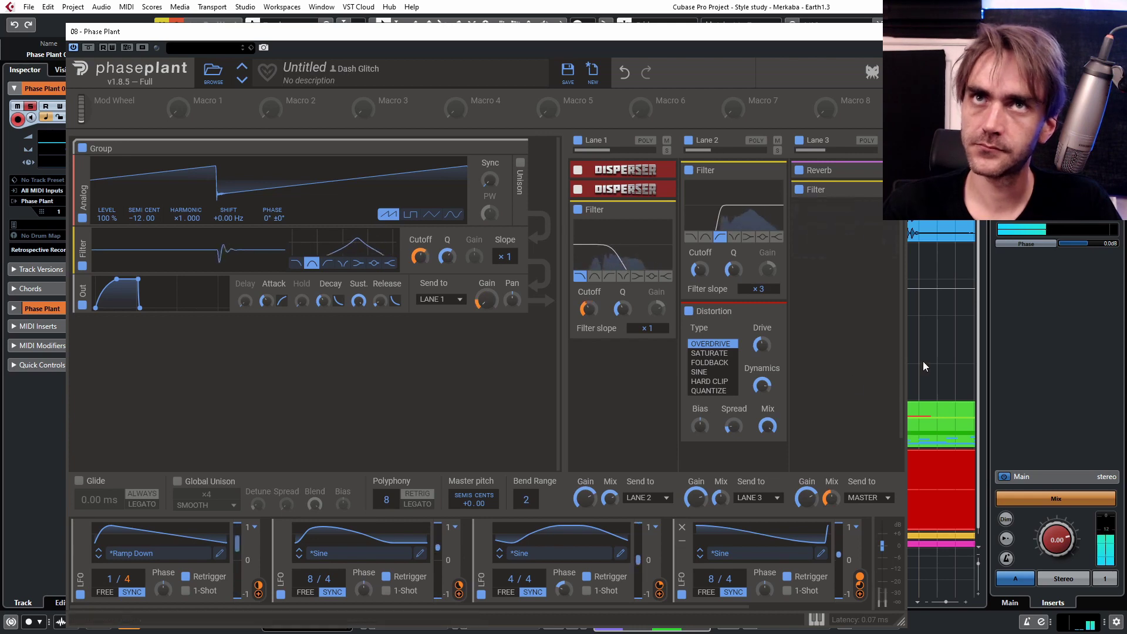
key("Escape")
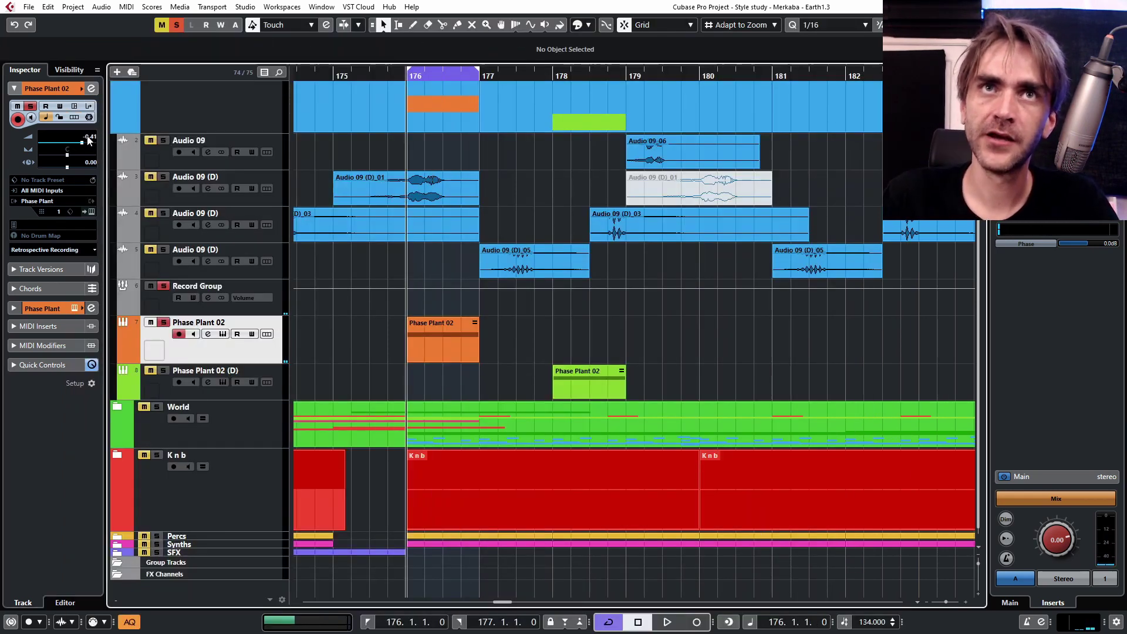
- Duplicate the orange Phase Plant 02 track, move the copy's clip to bar 177, and extend the loop end to bar 178
right_click(242, 344)
left_click(277, 384)
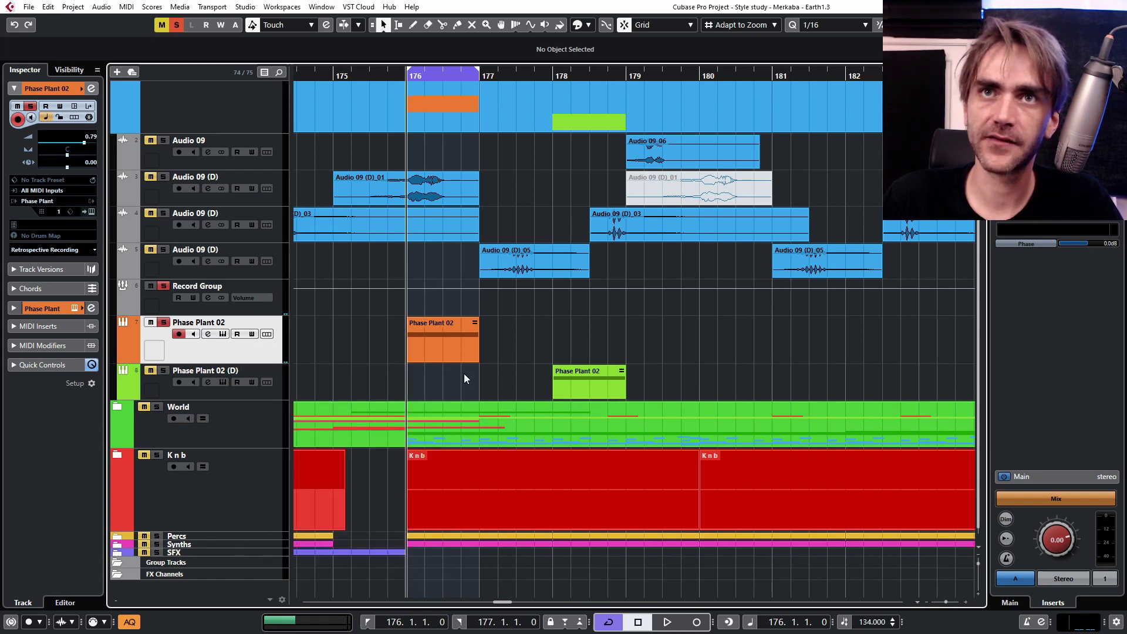
left_click_drag(443, 388, 516, 379)
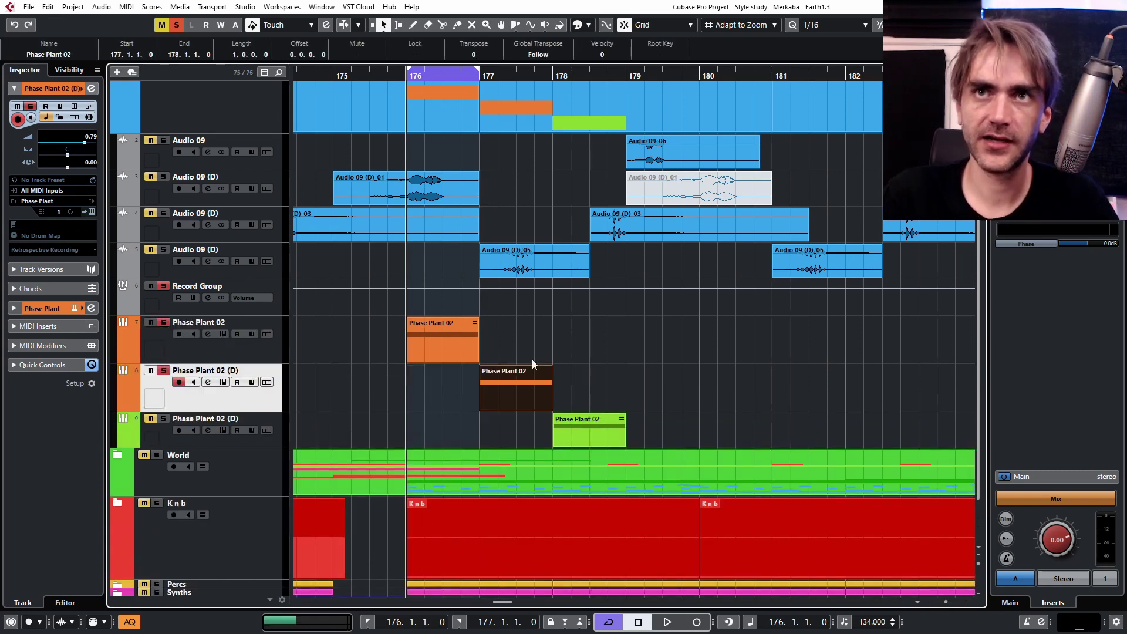
left_click(554, 78, "alt")
left_click(382, 414)
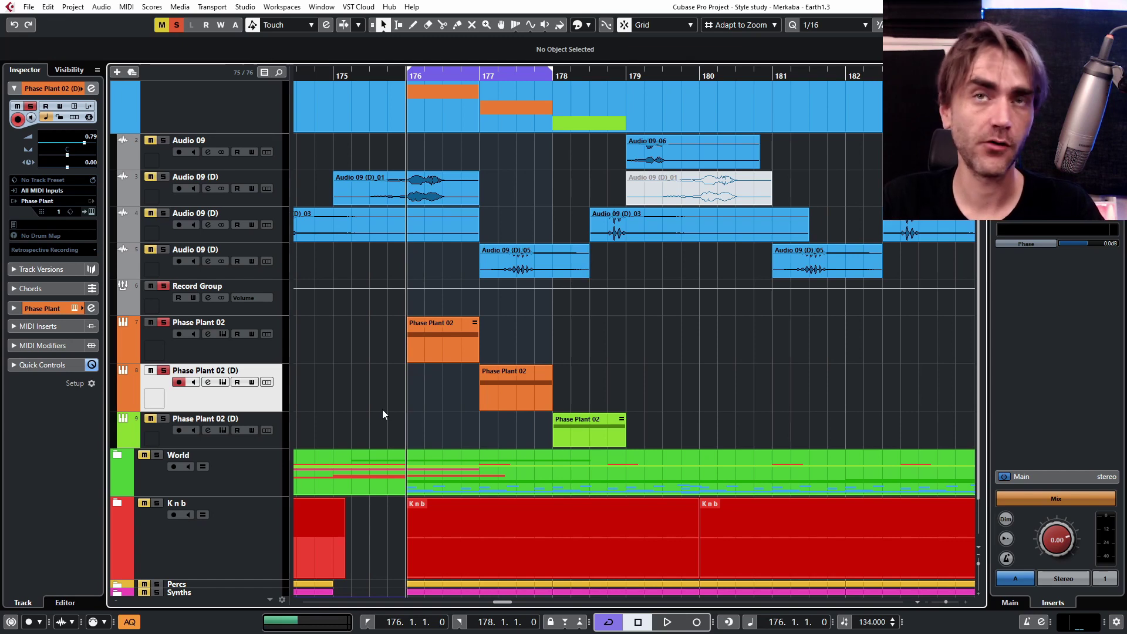
- During playback, reshape the fourth LFO's rise in the duplicated track's Phase Plant, with a node at about 1.7 on the grid and 30%
left_click(90, 213)
key("space")
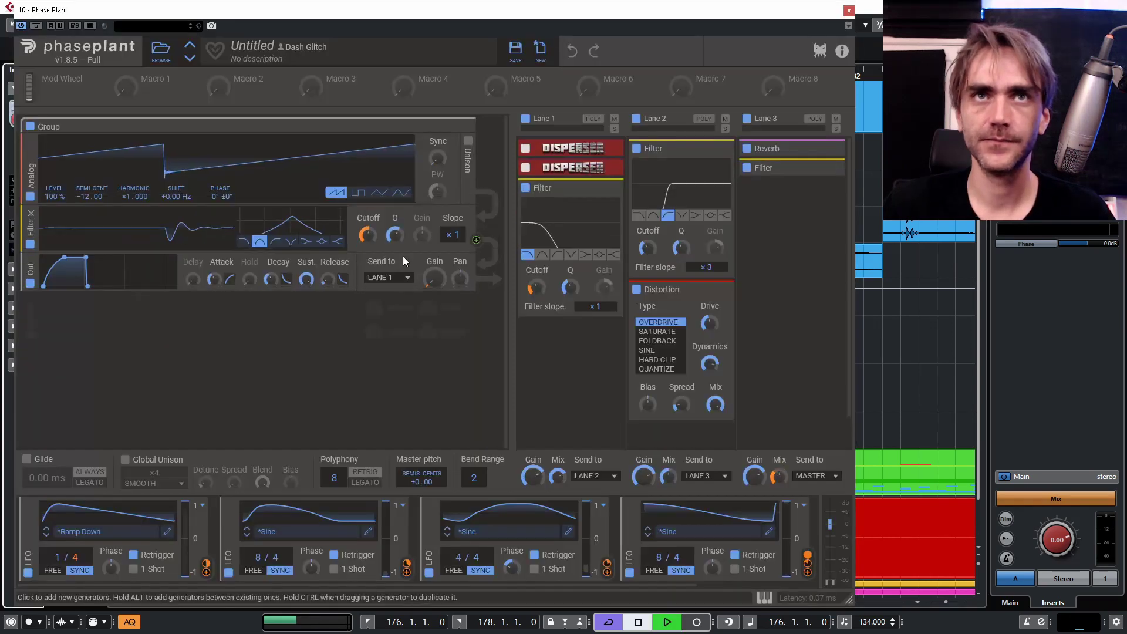
left_click(461, 312)
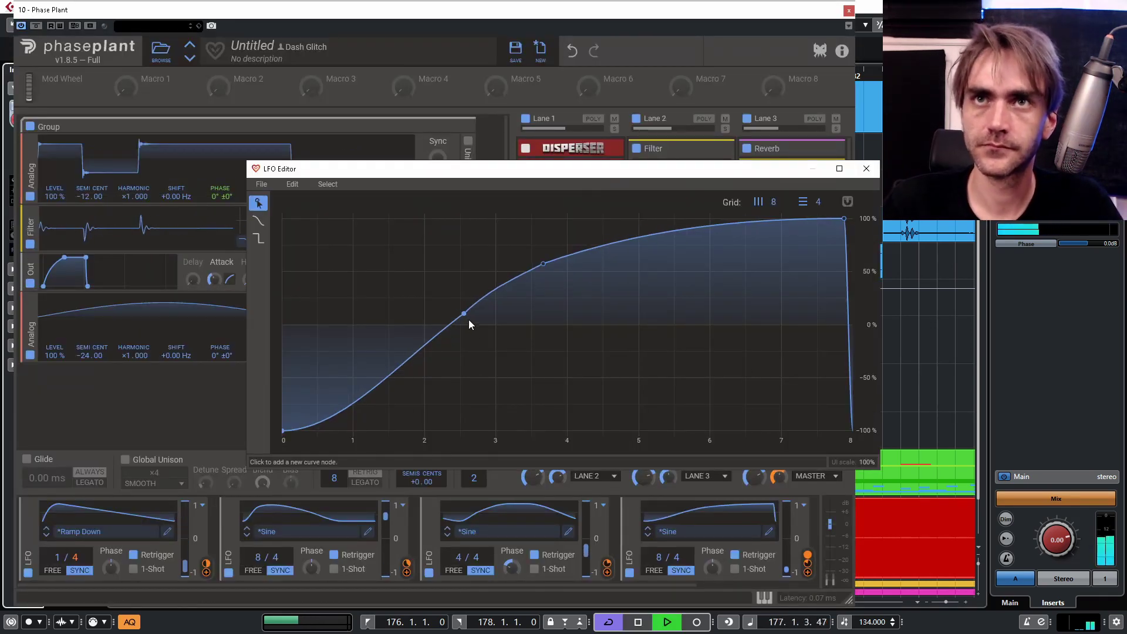
left_click_drag(461, 313, 481, 220)
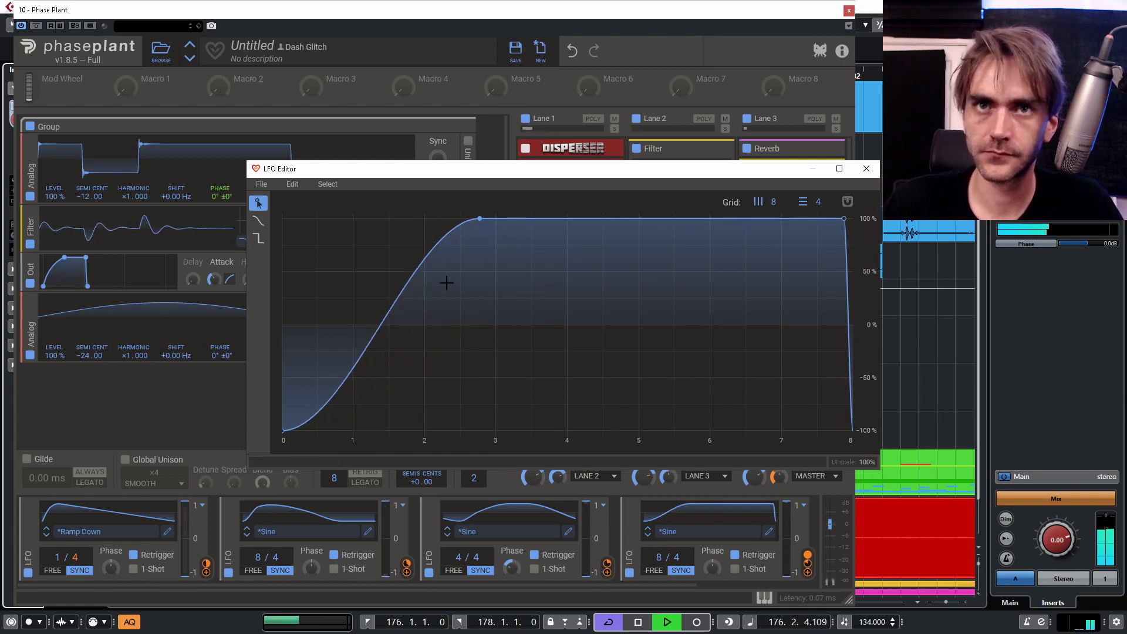
left_click_drag(478, 218, 405, 269)
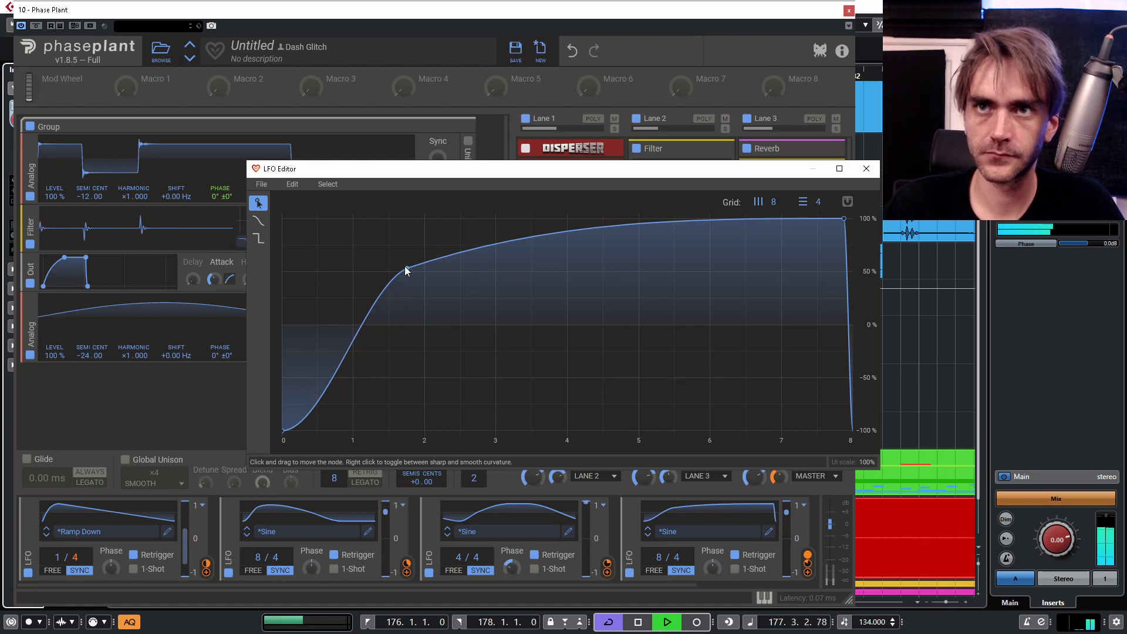
left_click(438, 259)
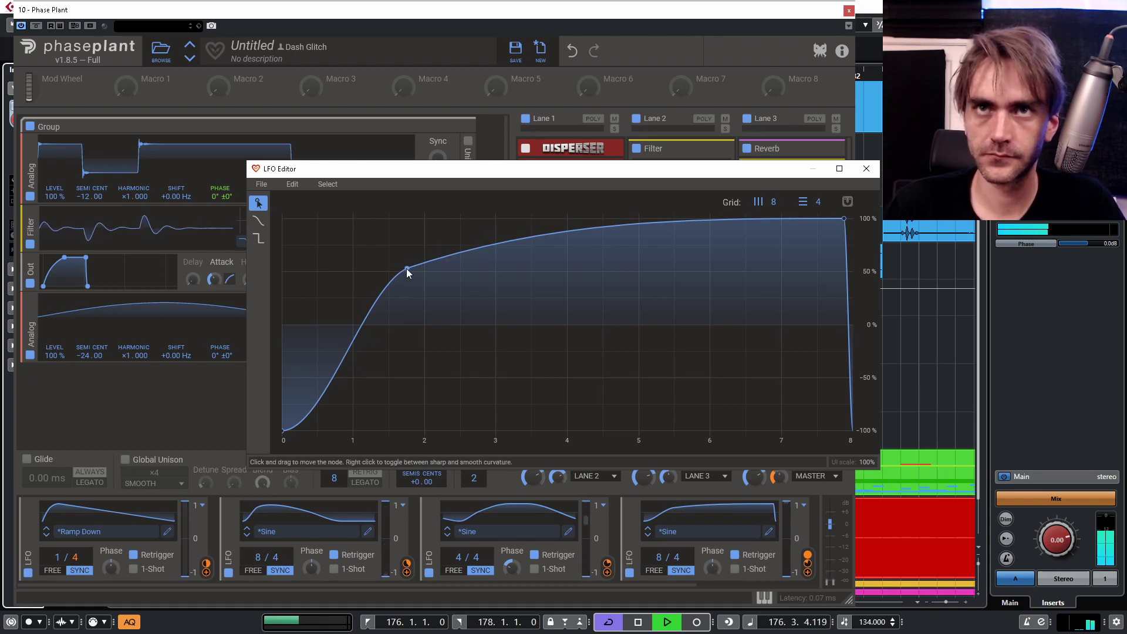
left_click_drag(406, 269, 403, 293)
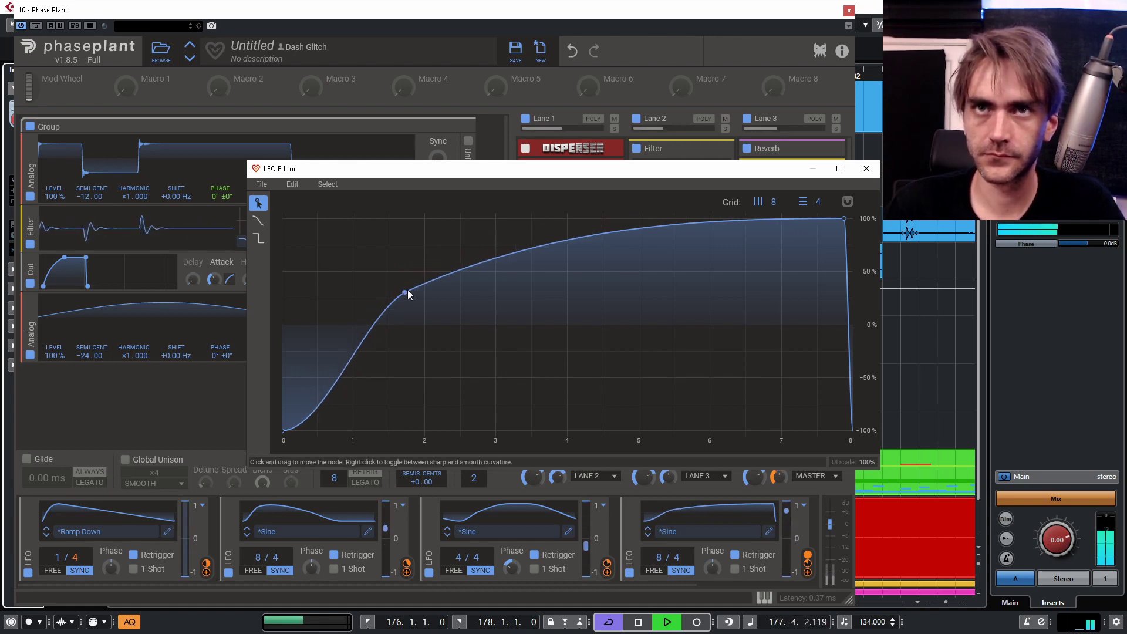
left_click(388, 307)
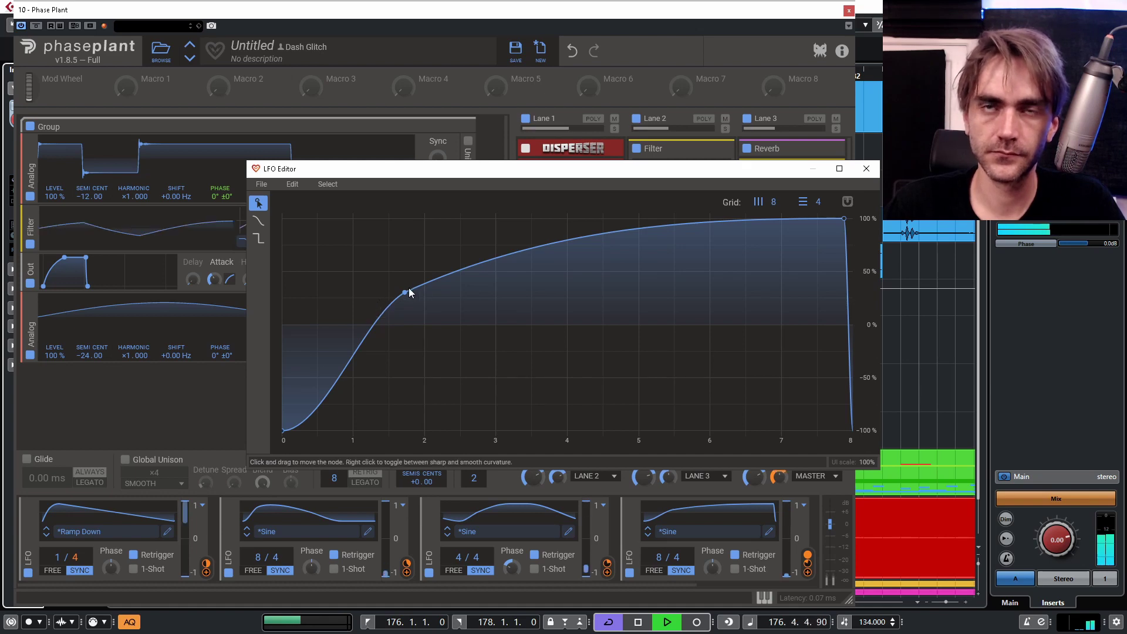
- Dip the fourth LFO's curve to -100% with an added node at about 3.5 on the grid, and close the LFO editor
left_click(537, 403)
left_click_drag(530, 400, 533, 430)
left_click(594, 409)
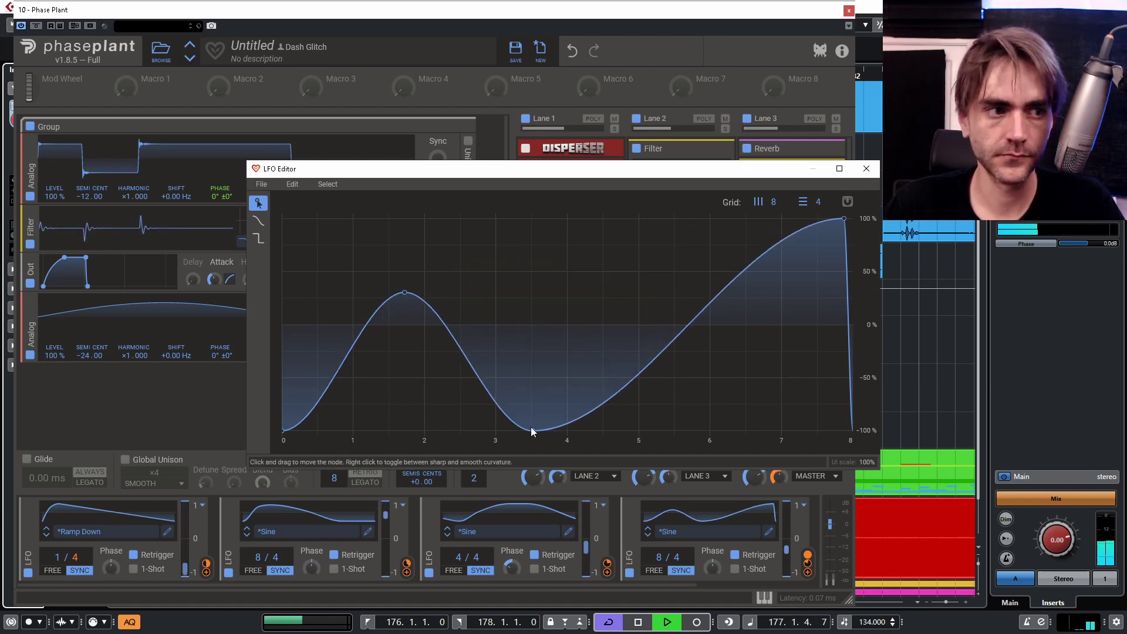
left_click(636, 377)
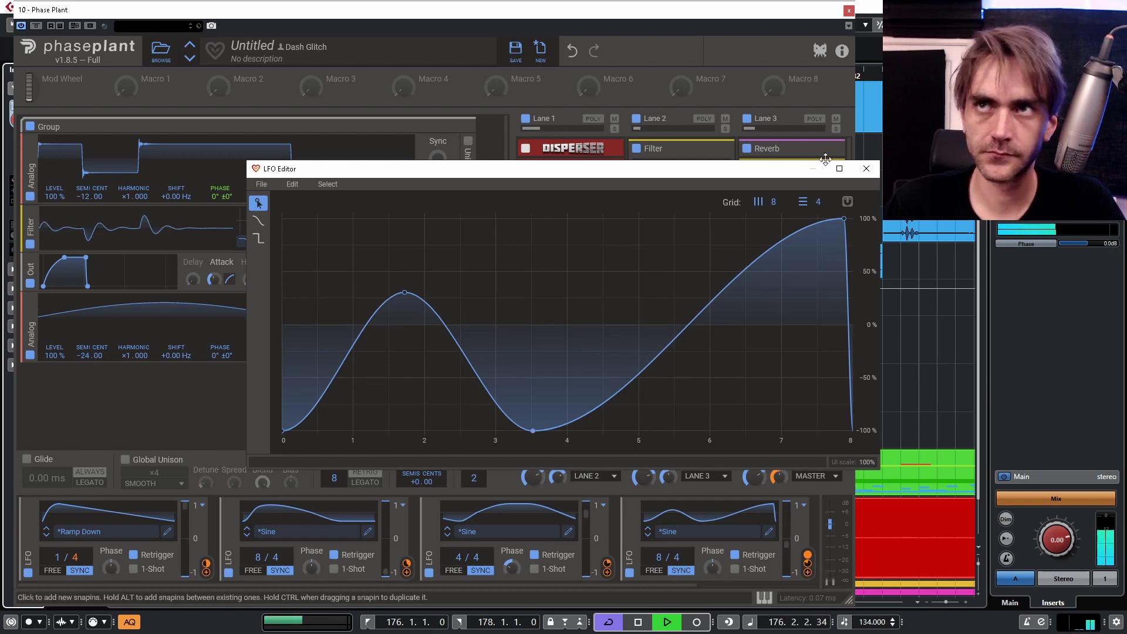
left_click(872, 173)
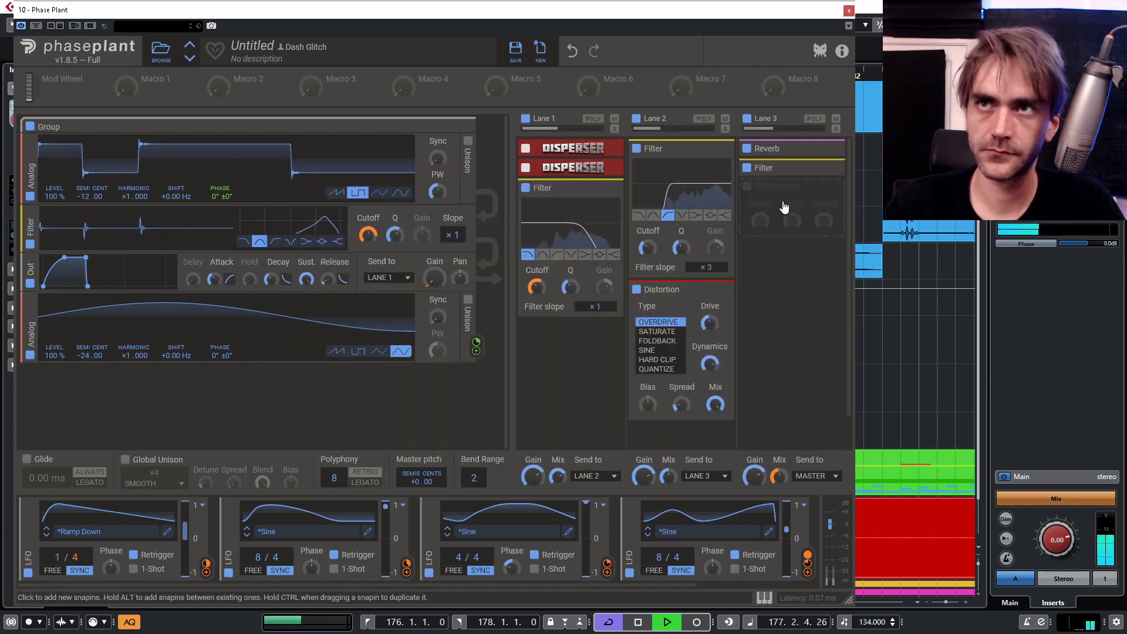
- Flatten the third LFO's curve with one node at about 2.4 on the grid and -40% and the peak at about 3.6 and 5%
left_click(568, 533)
left_click_drag(424, 214, 454, 369)
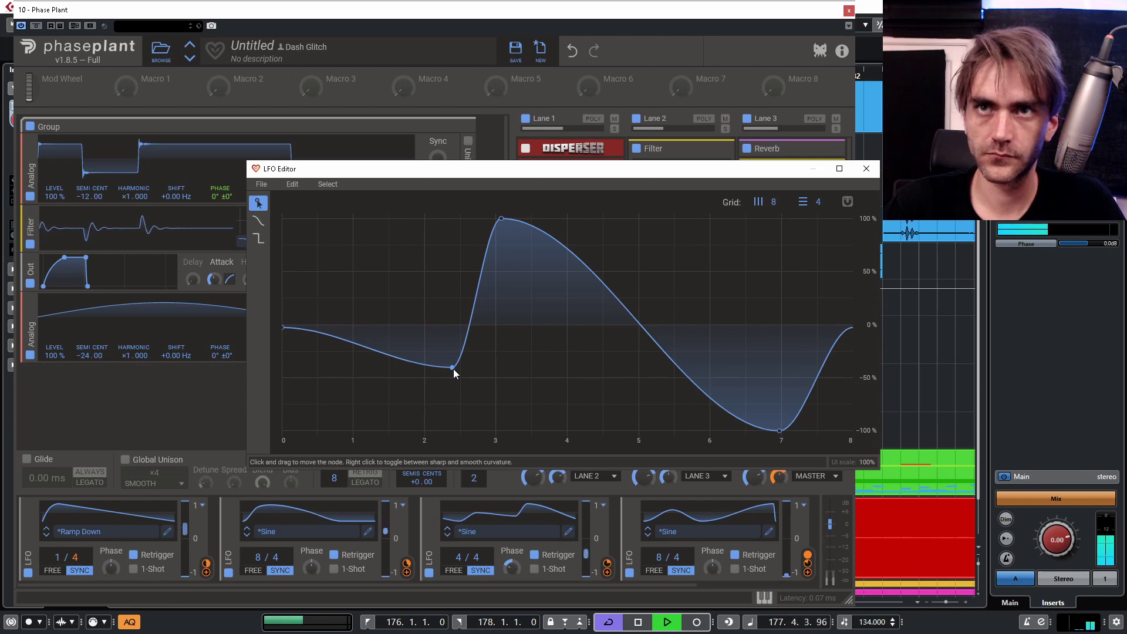
left_click_drag(503, 218, 544, 318)
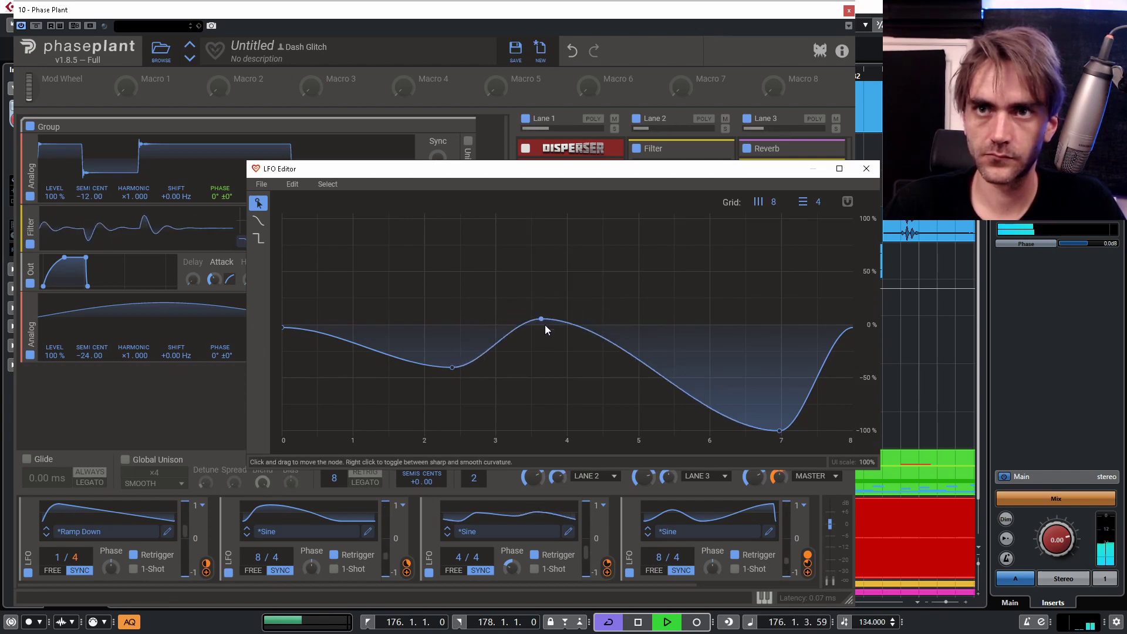
left_click(866, 169)
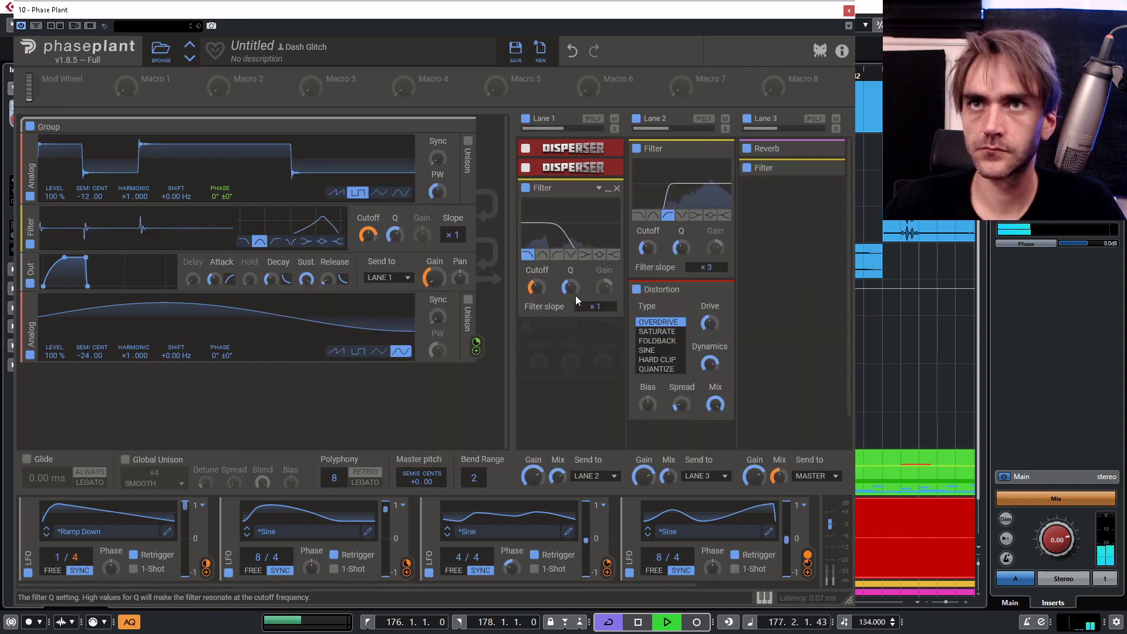
- Lower Lane 1's mix slightly while listening to the loop, and close the Phase Plant window
mouse_move(538, 298)
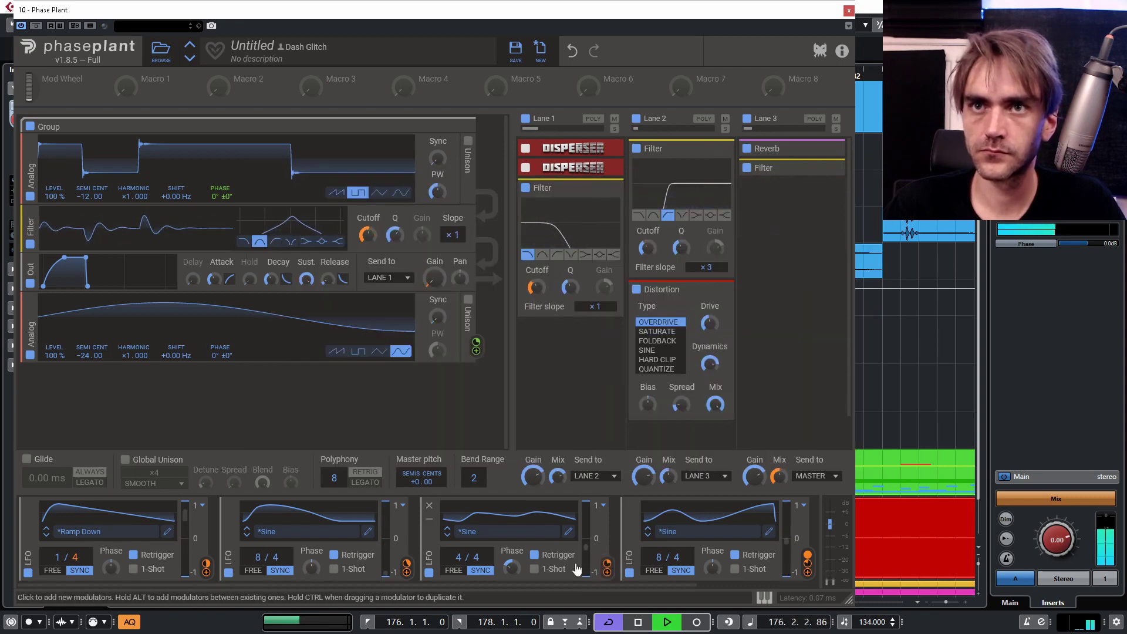
mouse_move(608, 566)
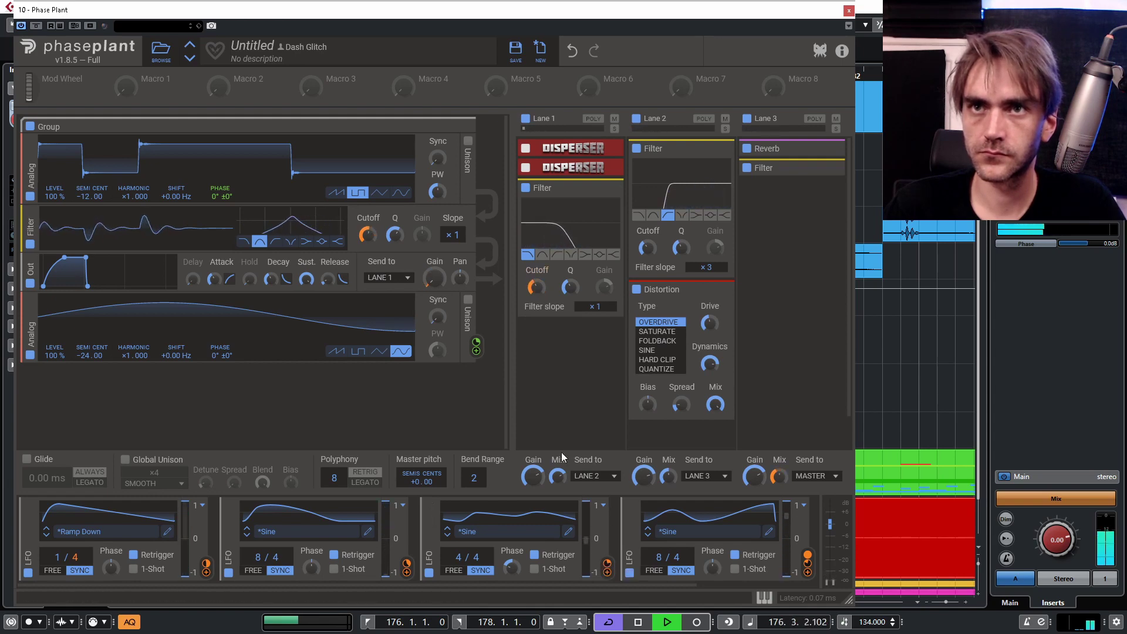
mouse_move(557, 476)
left_click_drag(557, 477, 557, 490)
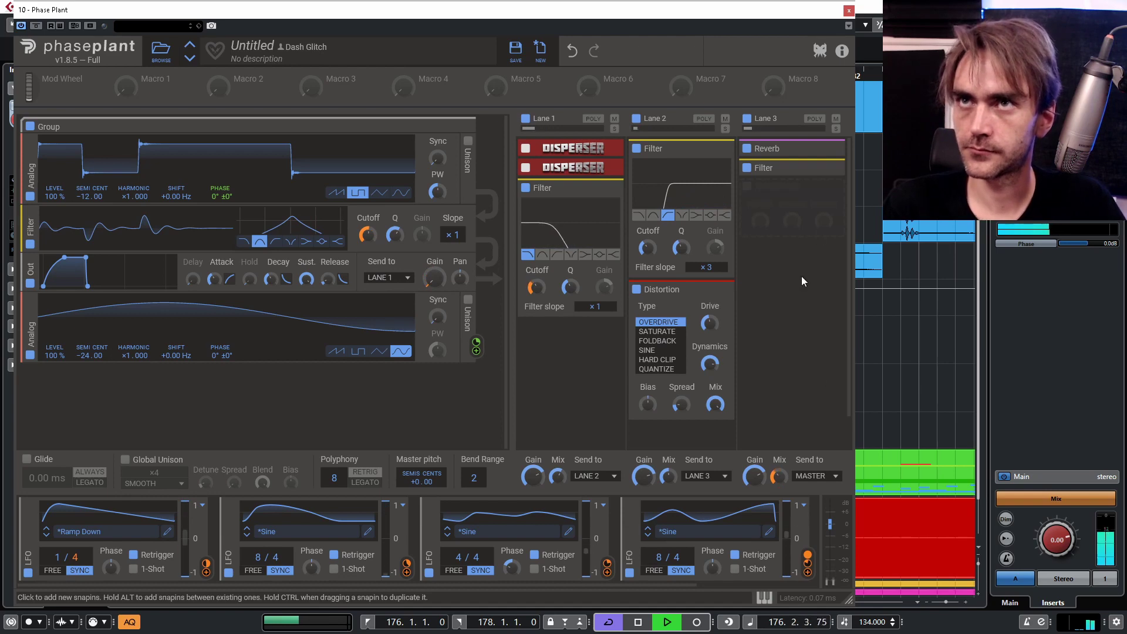
left_click(849, 10)
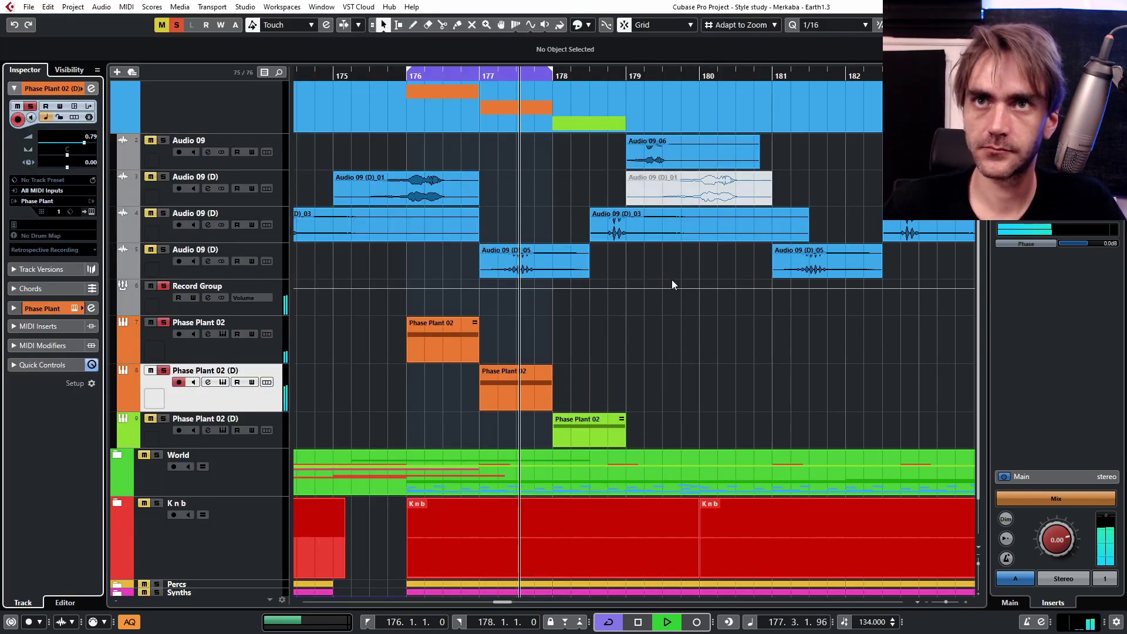
- Solo the green Phase Plant 02 (D) track and play all three Phase Plant clips in a loop from bar 176 to 179
key("g")
key("g")
key("g")
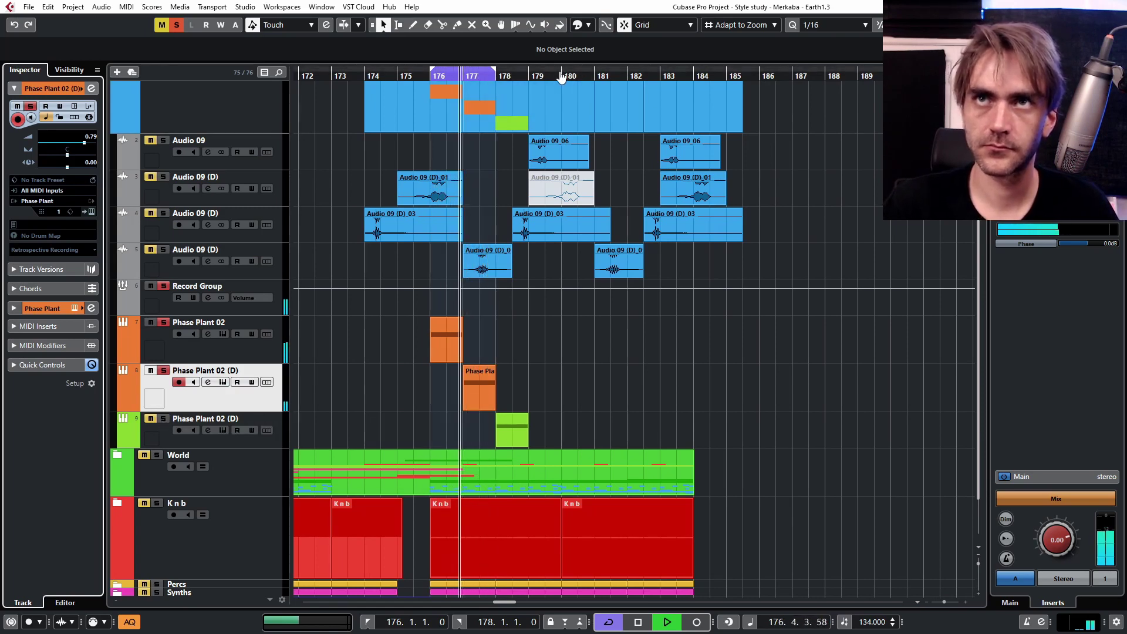
left_click(561, 77, "alt")
left_click(172, 421)
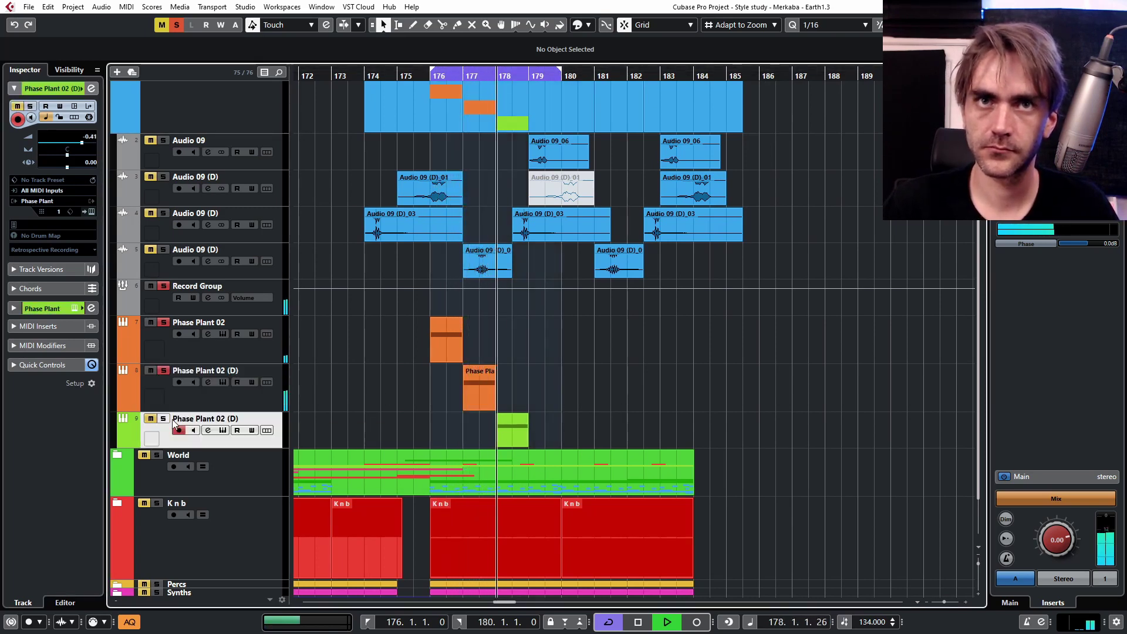
scroll(572, 378, "down", 2)
scroll(468, 374, "up", 2)
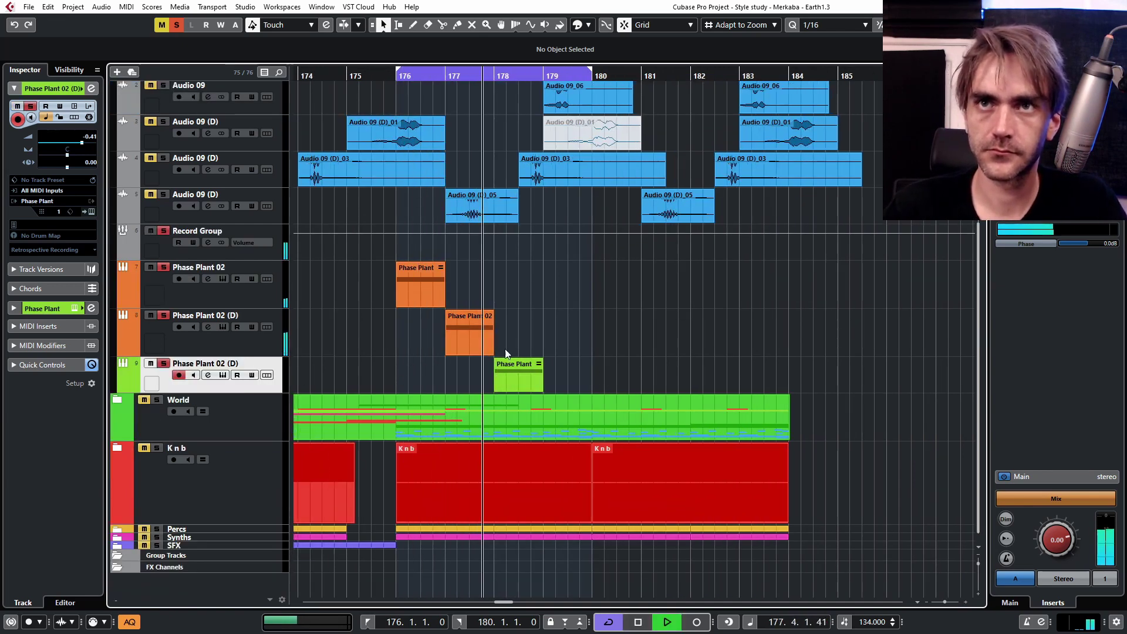
left_click(541, 69, "alt")
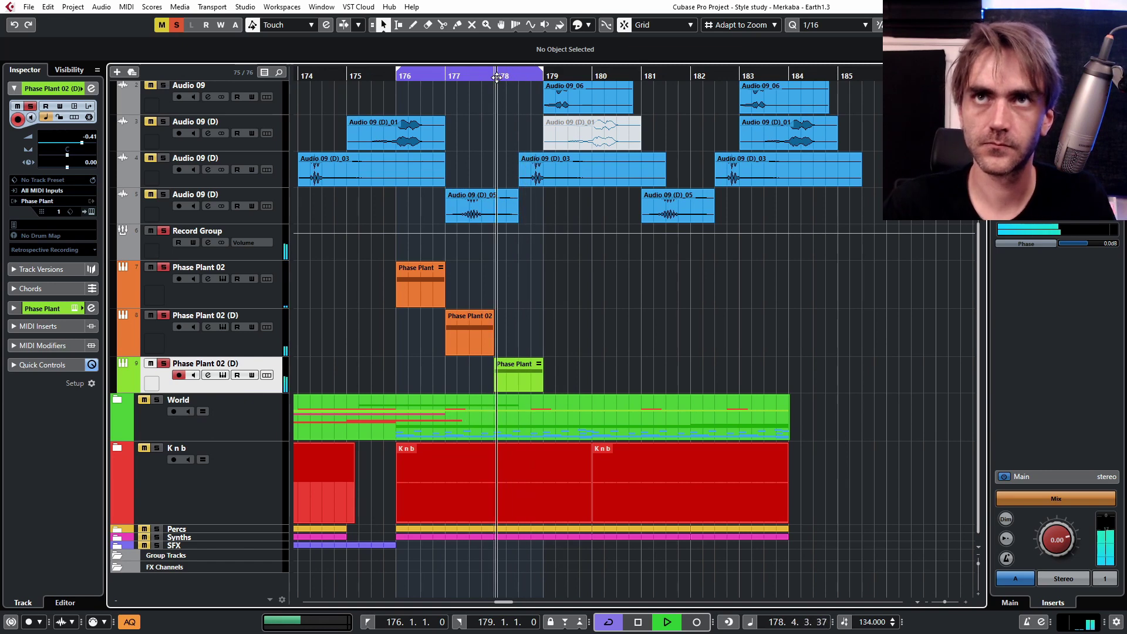
key("space")
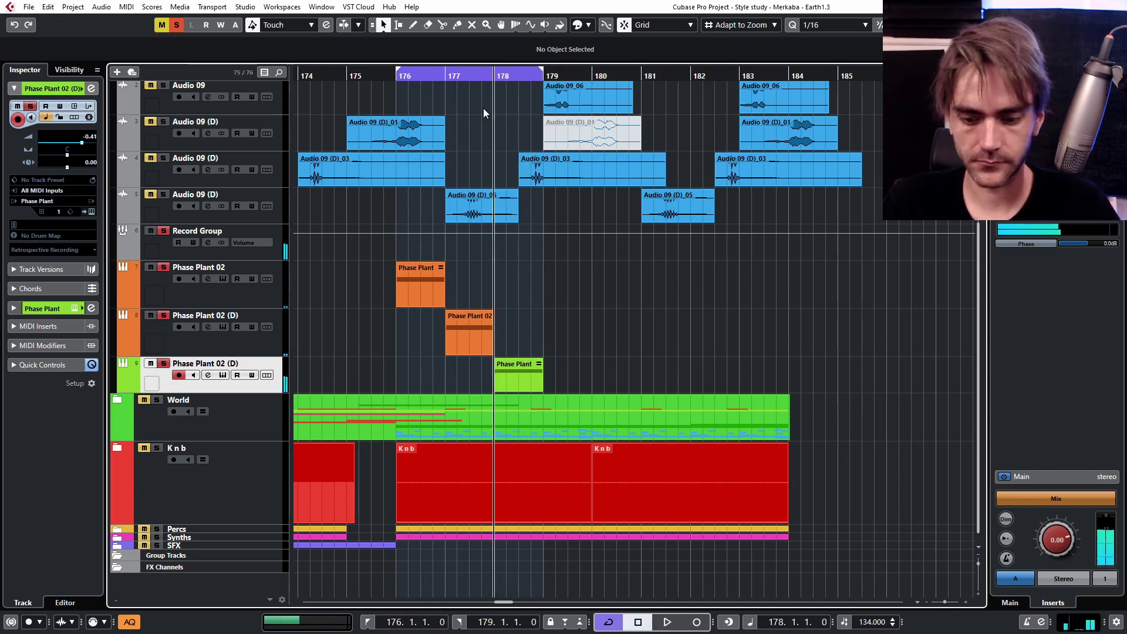
- Open the green track's Phase Plant and disable its first, third and fourth LFOs
left_click(223, 375)
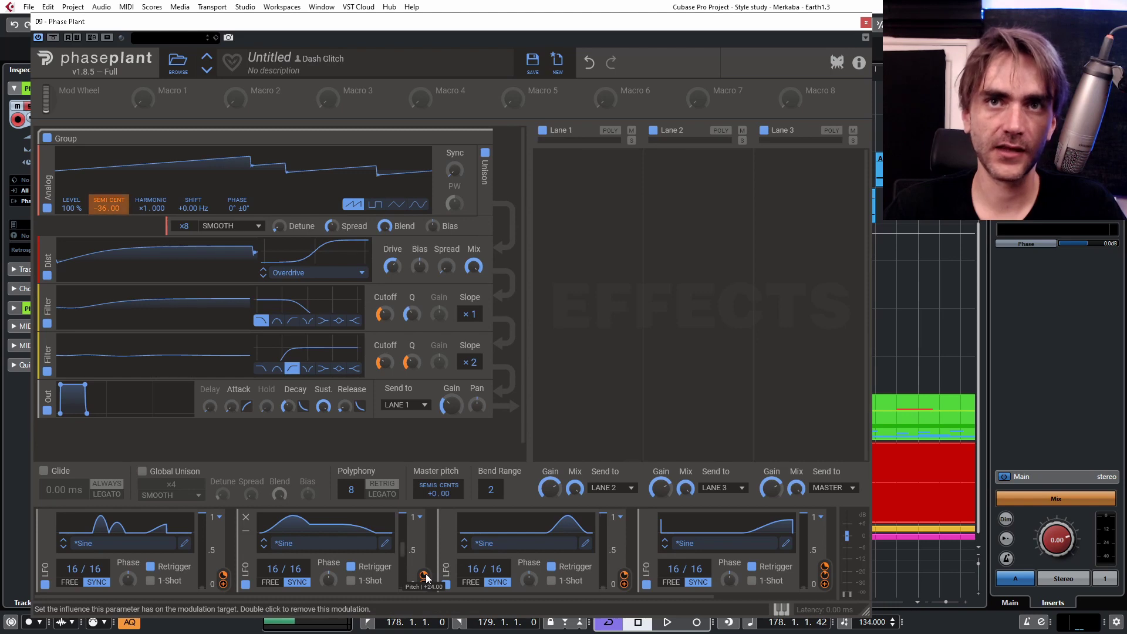
left_click(44, 586)
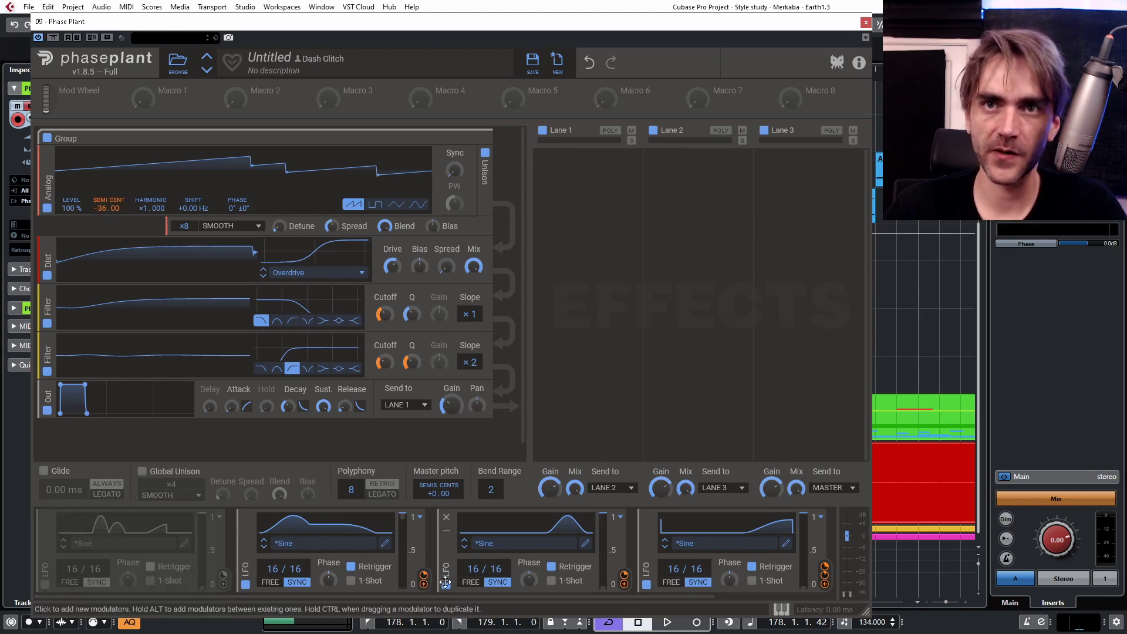
left_click(446, 583)
left_click(647, 584)
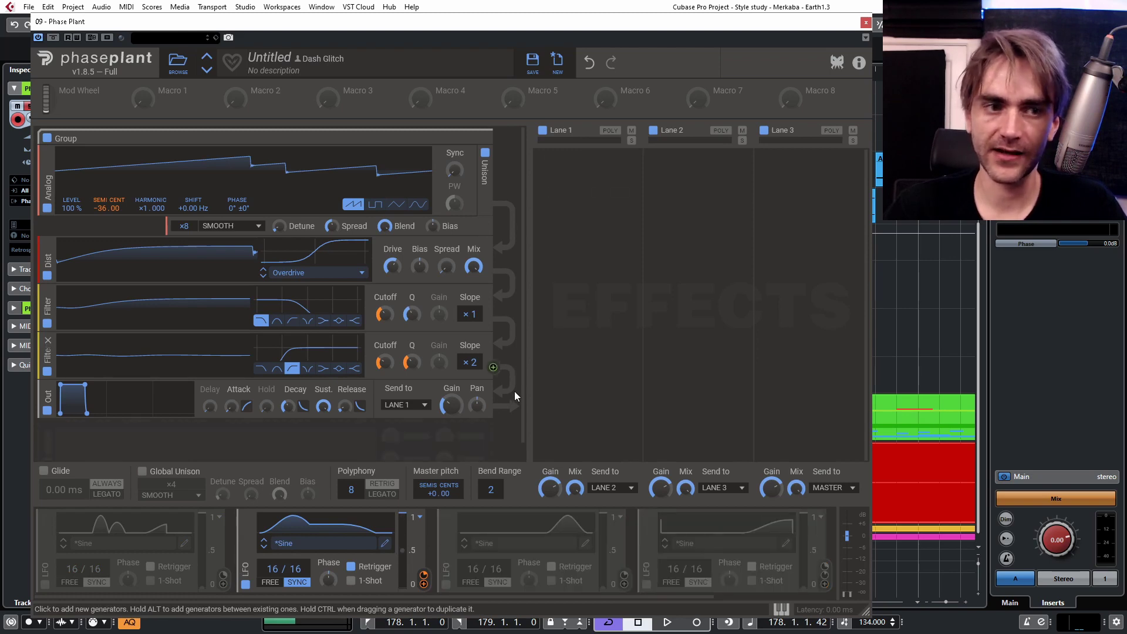
- Disable the low-pass filter, audition the sound, and inspect how much the second LFO modulates the oscillator's pitch
key("space")
left_click(47, 324)
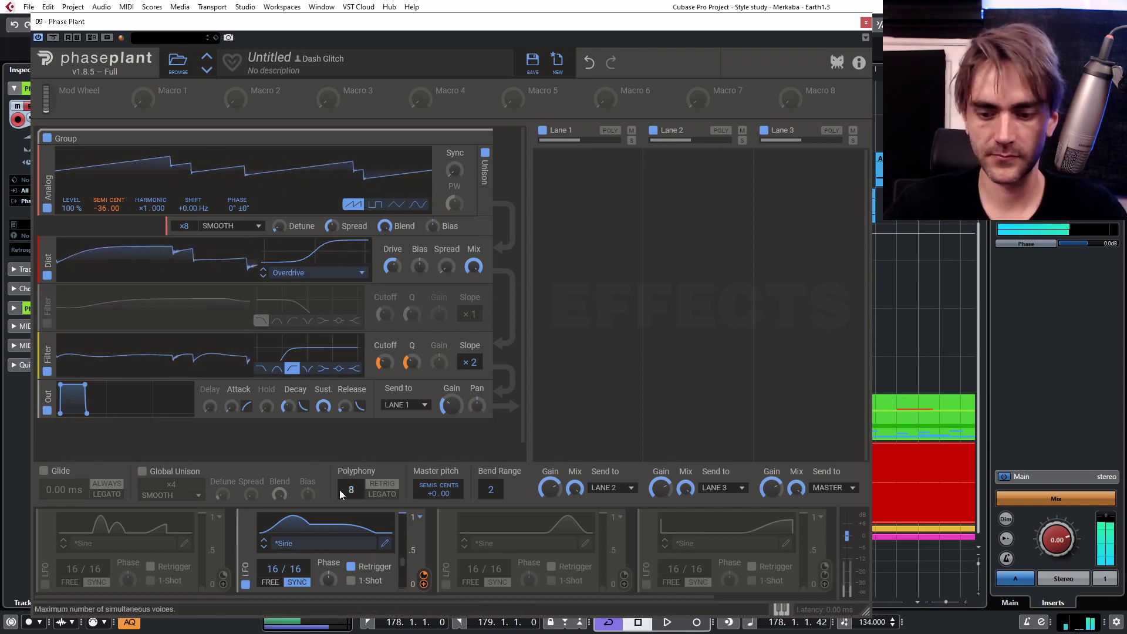
key("space")
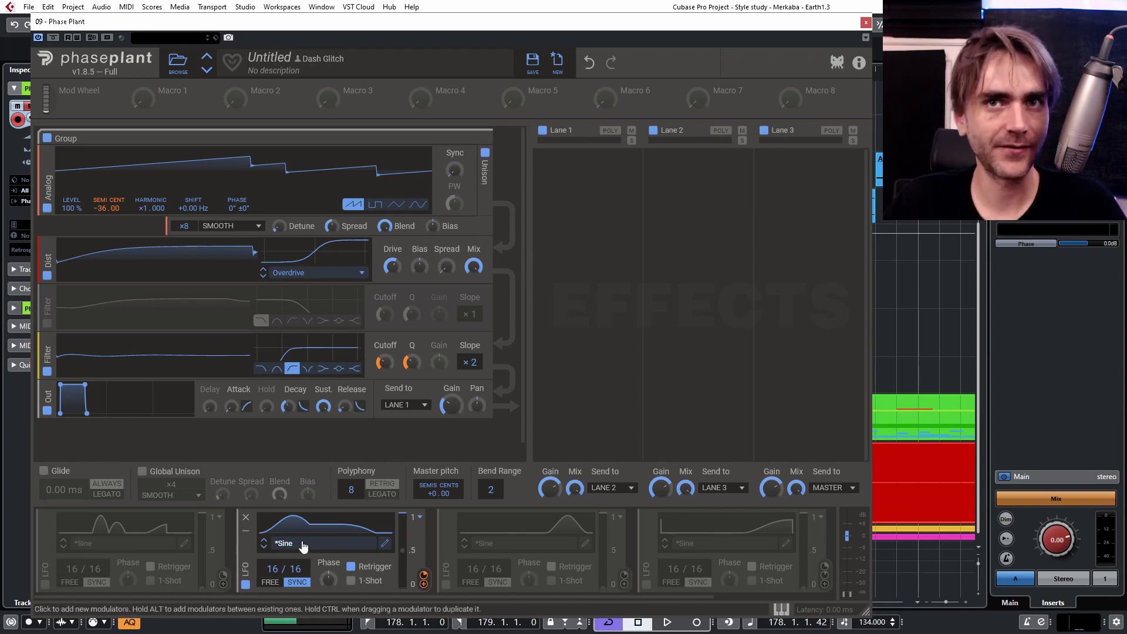
left_click_drag(303, 546, 109, 207)
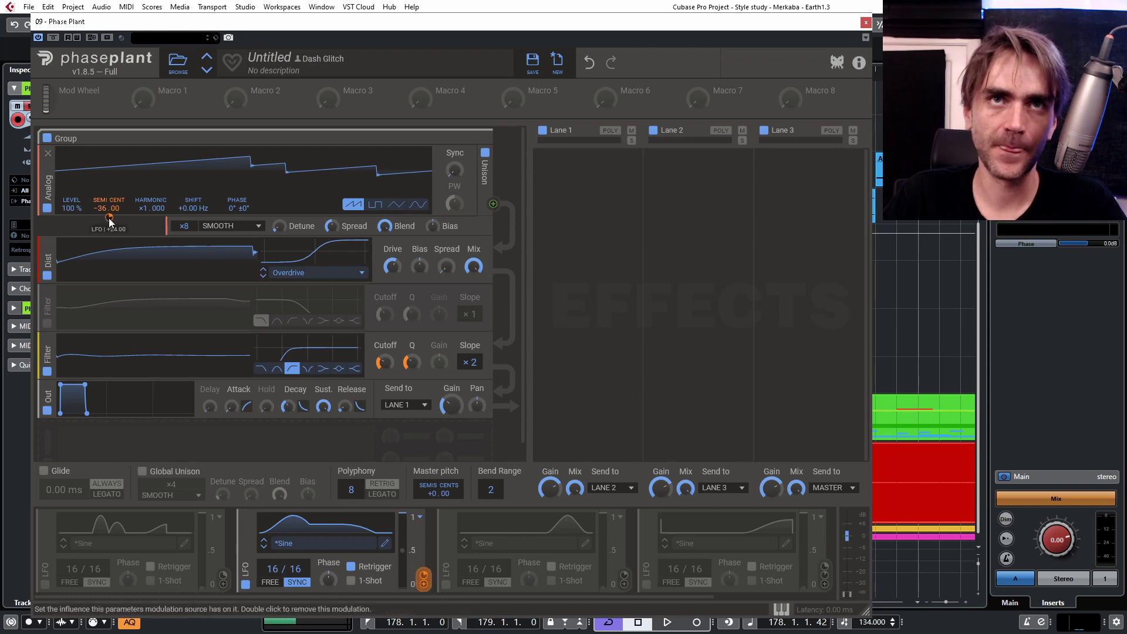
- Inspect the second LFO's curve in its editor and re-enable the low-pass filter
left_click(385, 543)
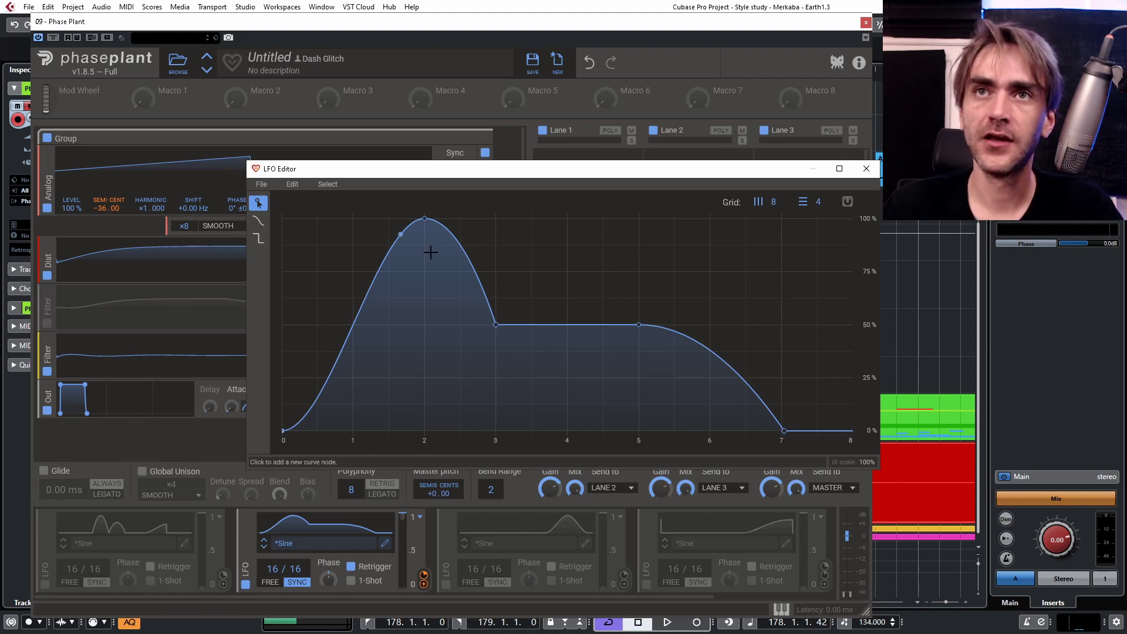
left_click(865, 171)
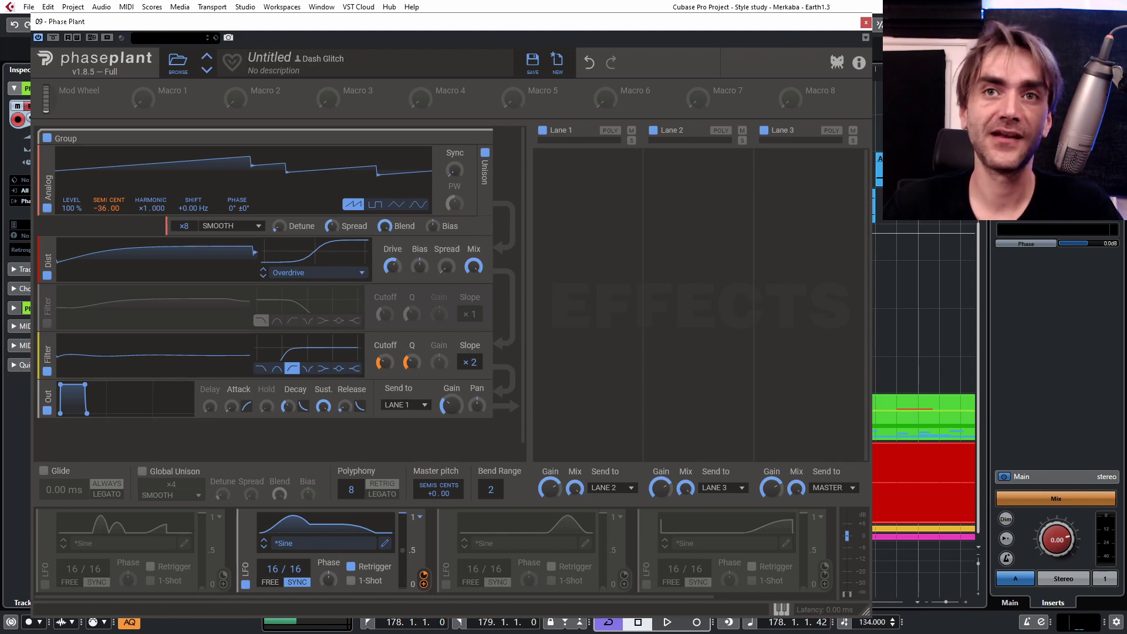
left_click(47, 323)
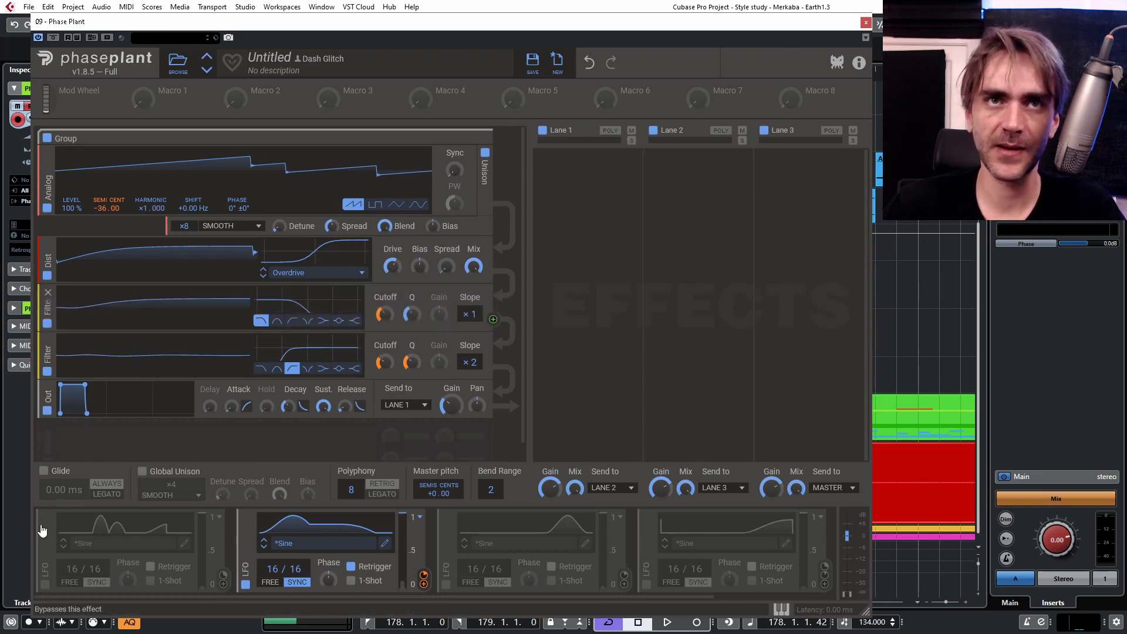
- Re-enable the first, third and fourth LFOs and play the loop
left_click(43, 589)
left_click(446, 585)
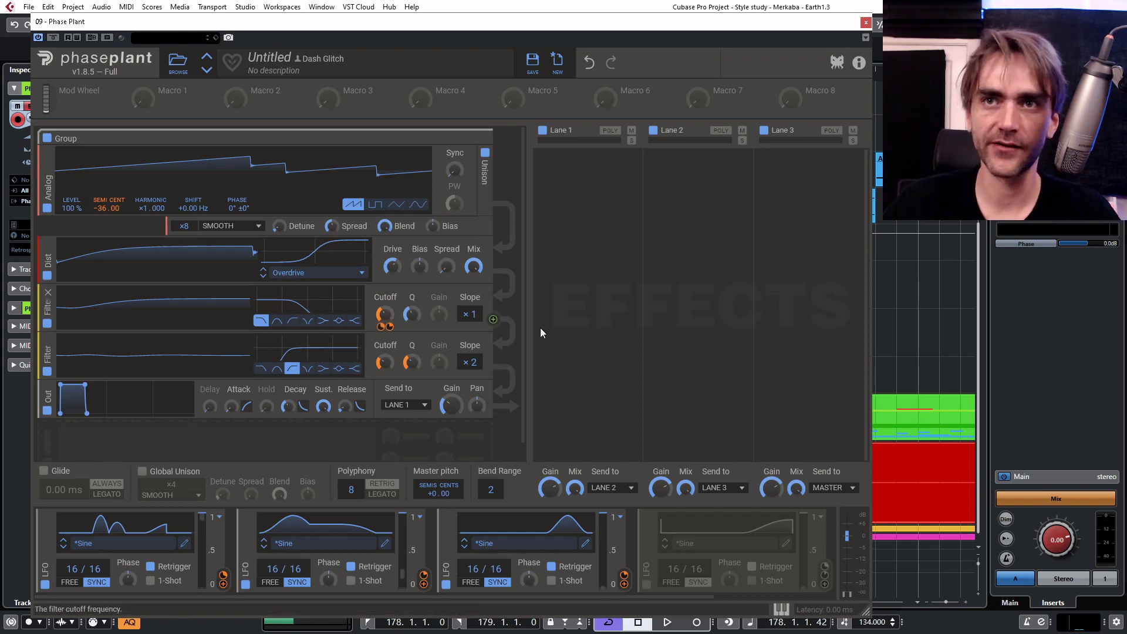
left_click(648, 586)
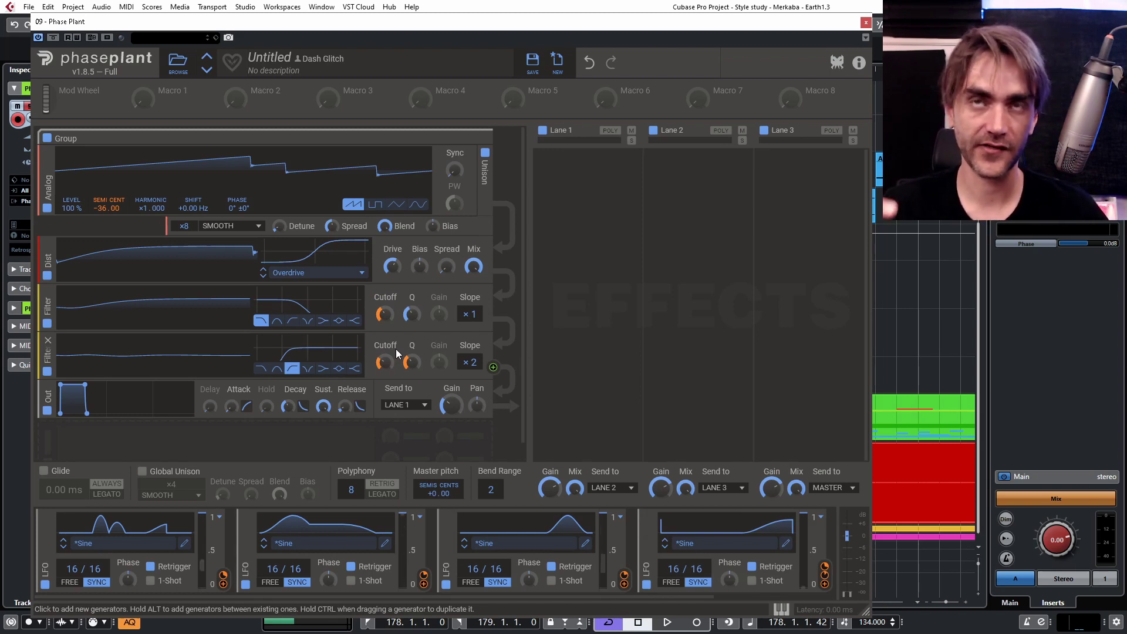
key("space")
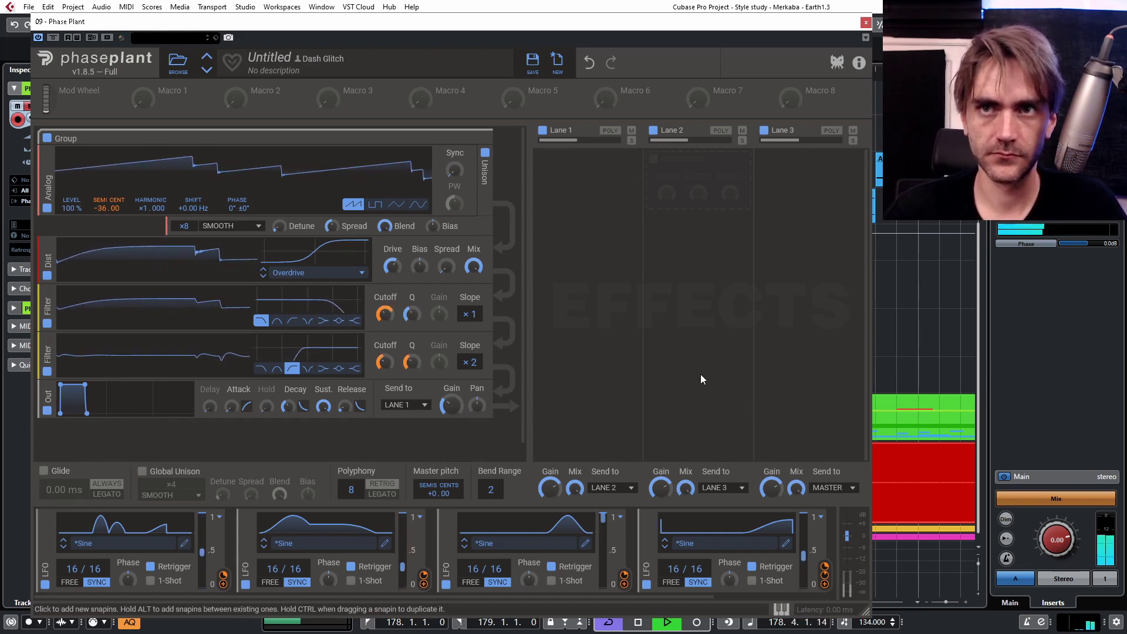
- Narrow the third LFO's peak by moving its end node earlier, and close the curve editor
left_click(585, 545)
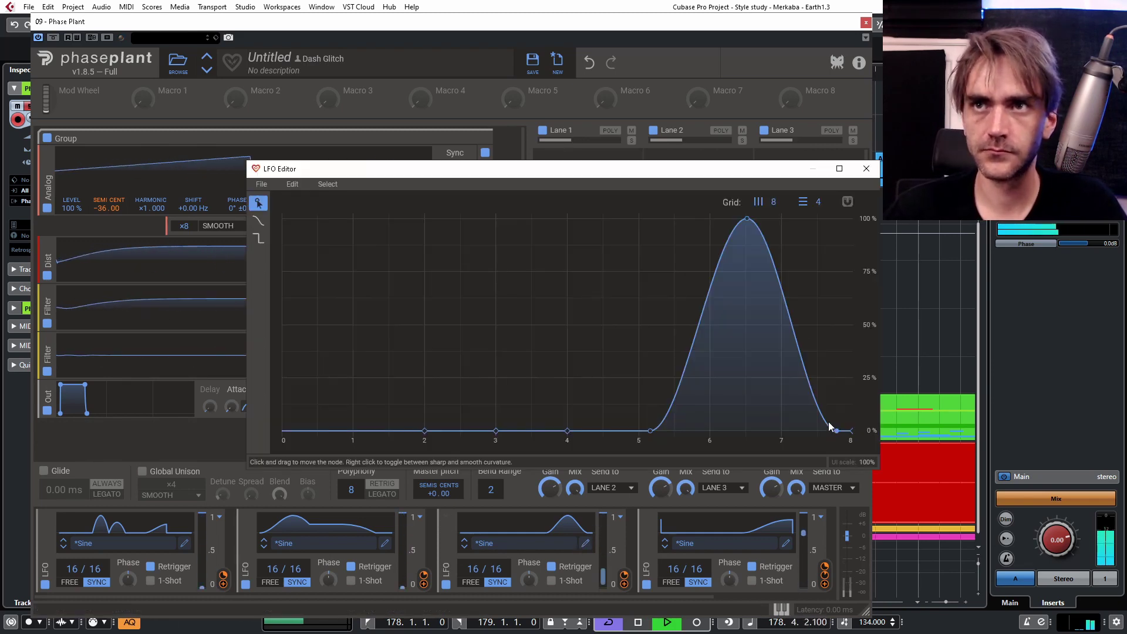
mouse_move(823, 412)
left_mouse_down()
mouse_move(780, 442)
mouse_move(766, 429)
mouse_move(753, 436)
mouse_move(796, 439)
mouse_move(801, 455)
left_mouse_up()
left_click(868, 170)
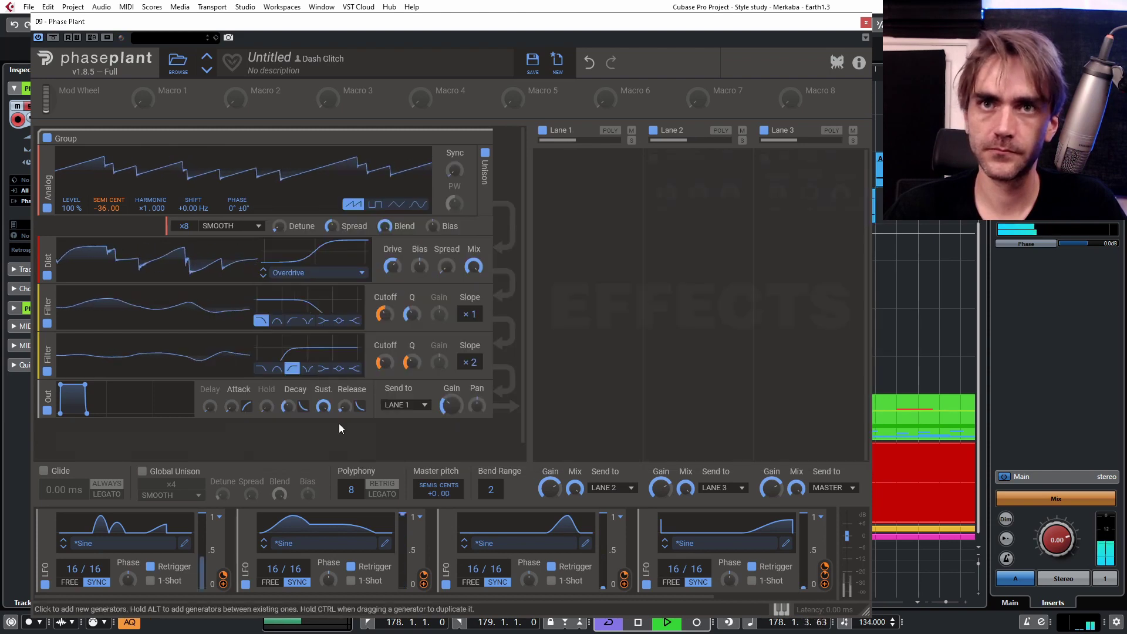
- Reshape the first LFO's last hump, and remove all three peaks so the curve is flat at 0%
left_click(184, 545)
left_click_drag(746, 325, 712, 325)
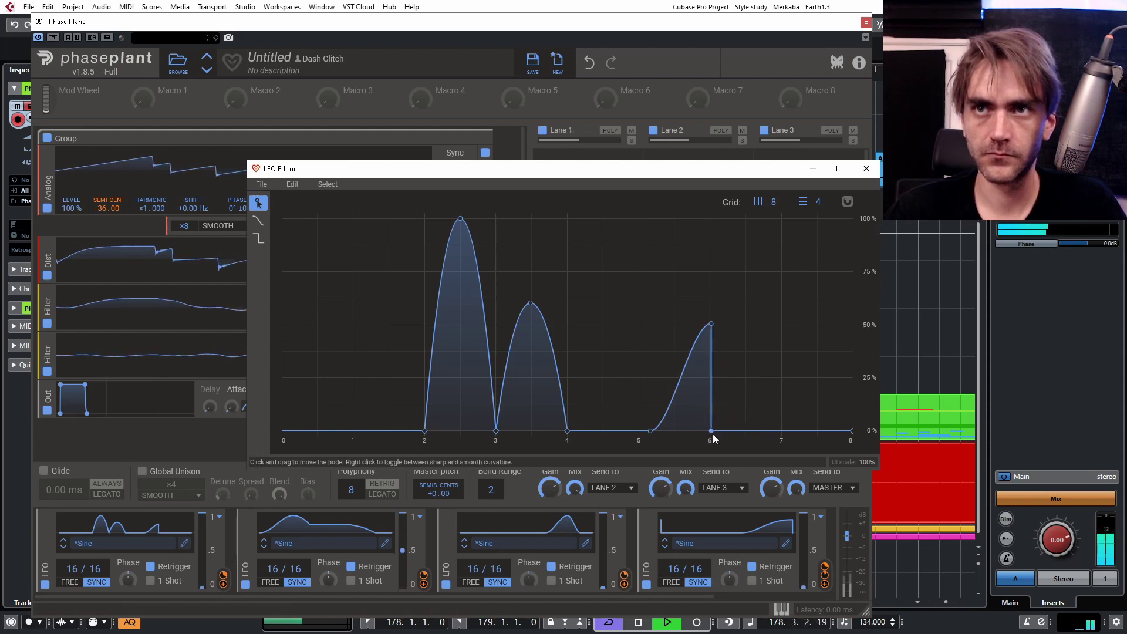
left_click_drag(712, 432, 843, 467)
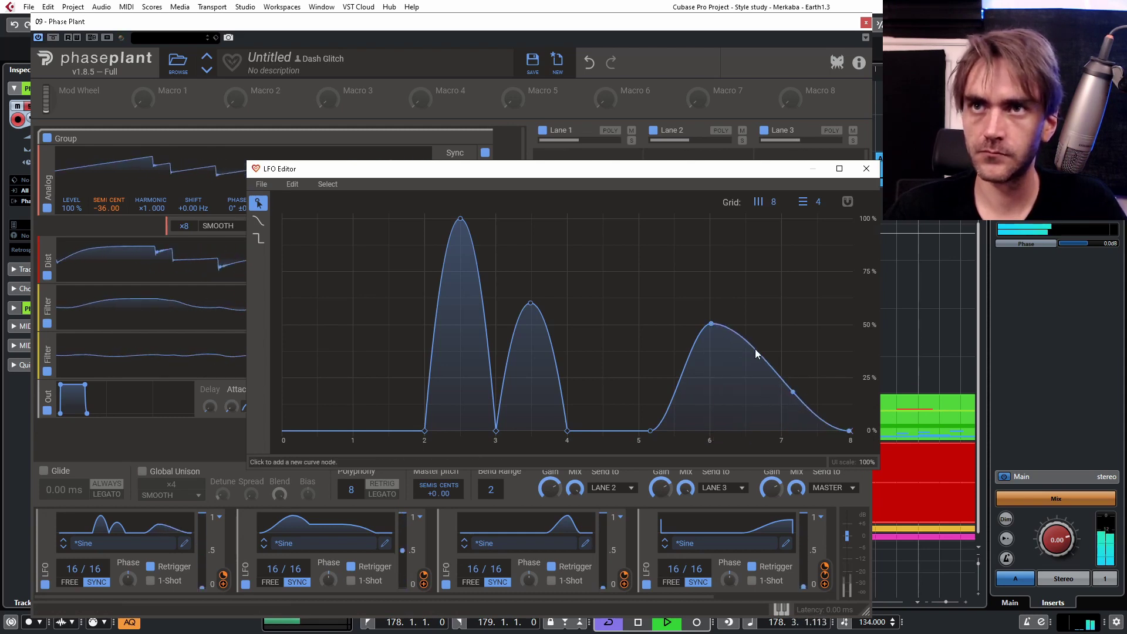
double_click(711, 323)
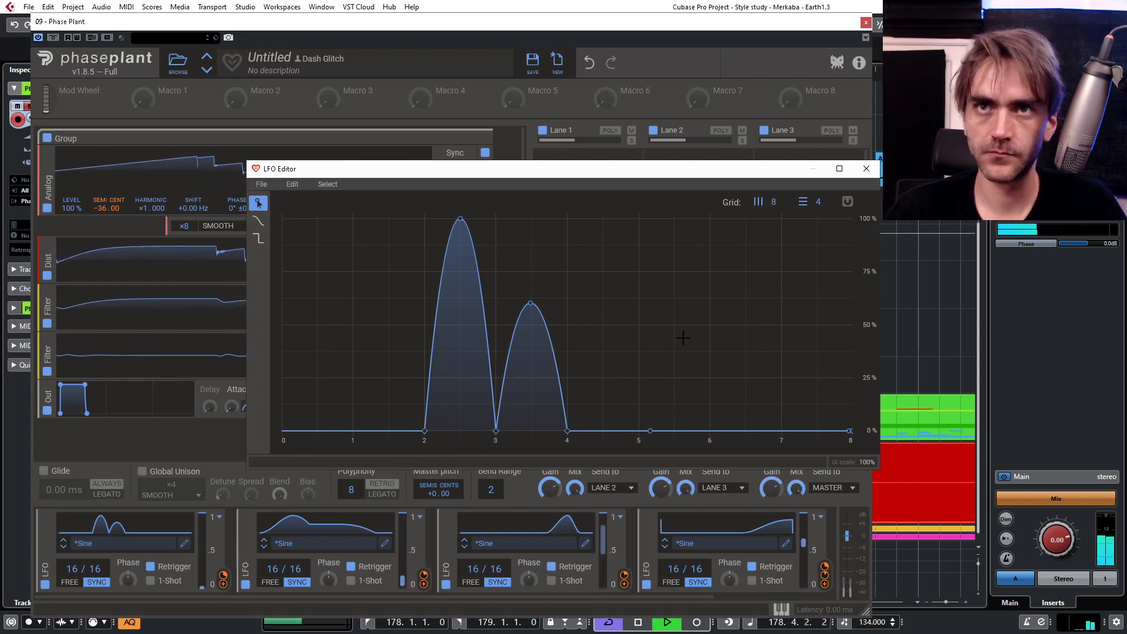
double_click(460, 219)
double_click(530, 303)
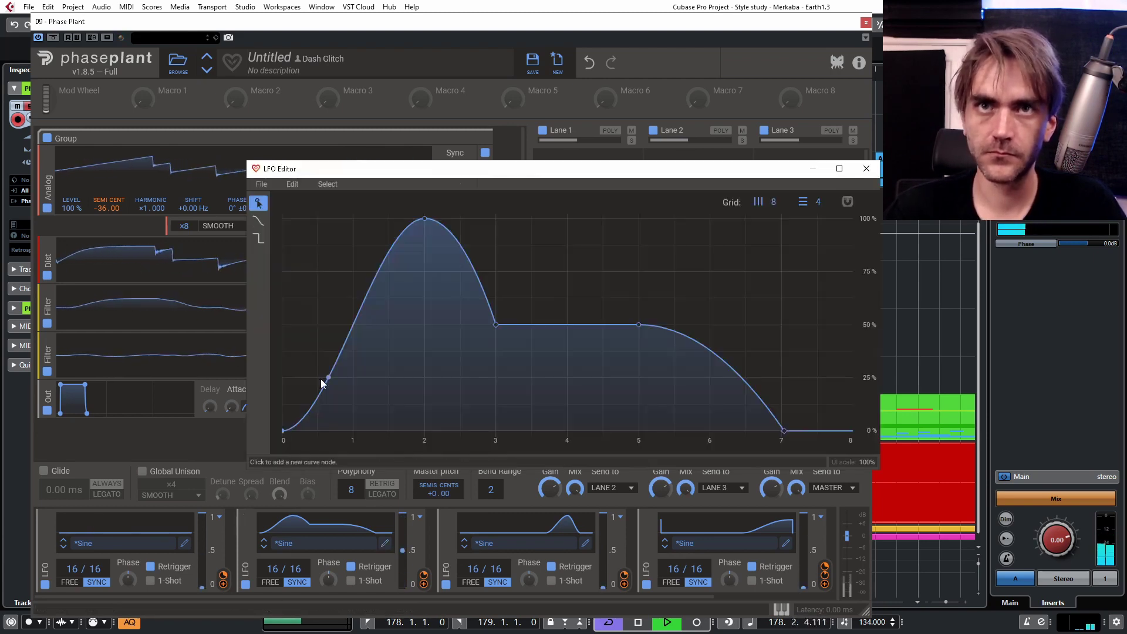
- Reshape the second LFO to start at 100% until grid line 2, fall to 50% at 3 and hold 50% to the end
left_click_drag(284, 431, 283, 218)
double_click(681, 432)
left_click_drag(681, 431, 716, 432)
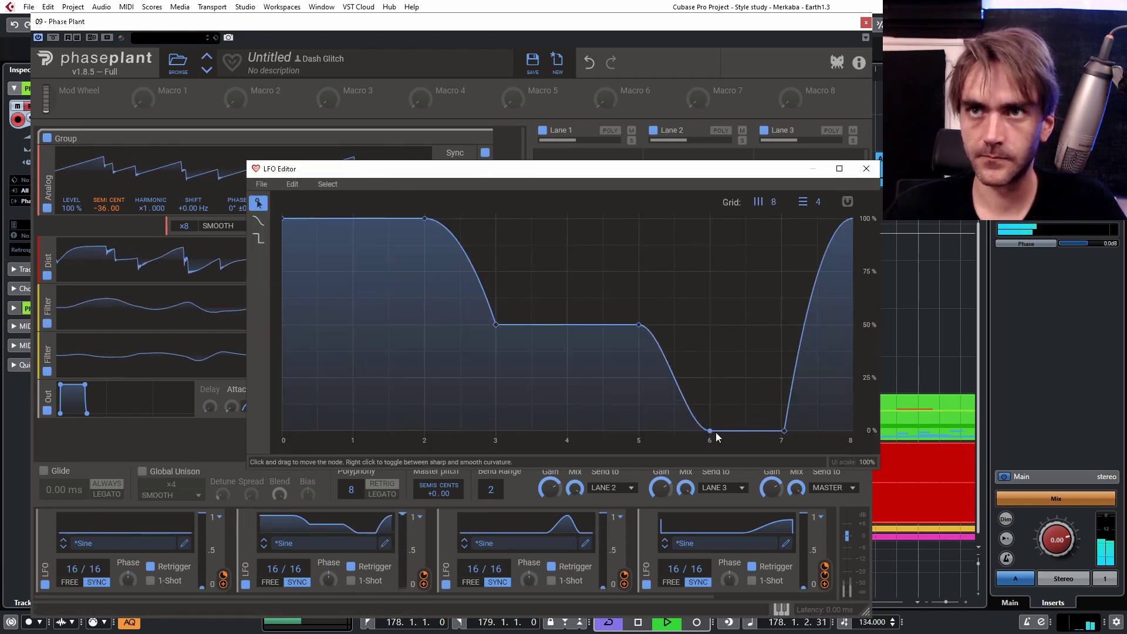
left_click_drag(784, 433, 779, 220)
left_click_drag(710, 431, 672, 351)
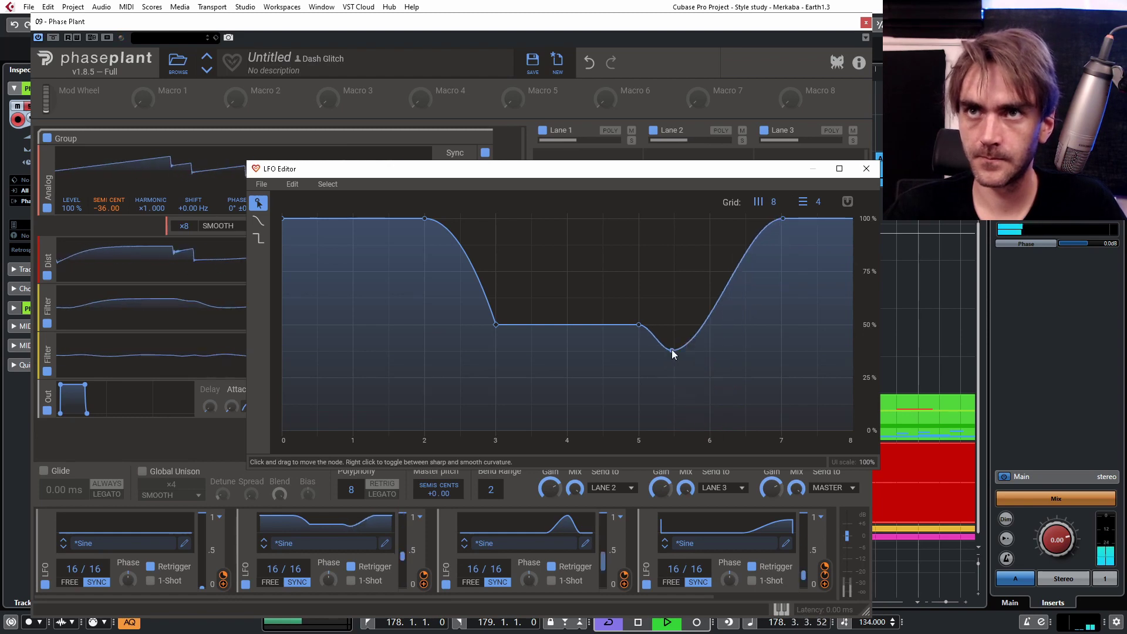
double_click(674, 327)
double_click(783, 219)
left_click_drag(851, 219, 851, 324)
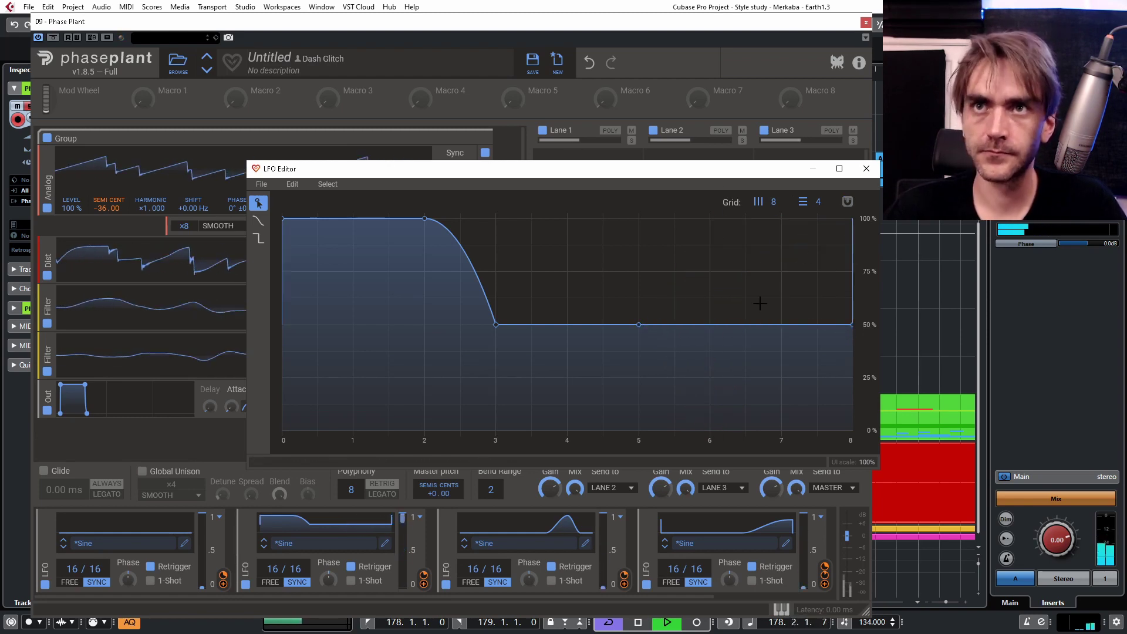
left_click(866, 169)
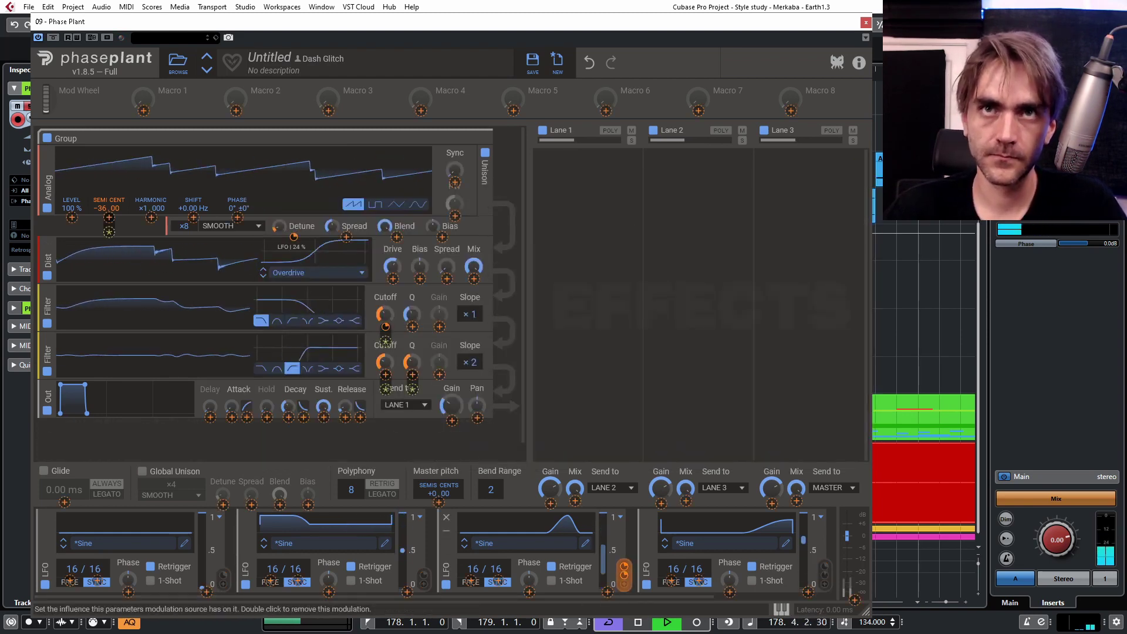
- Give the first LFO five humps: three descending from 75% to 50% and about 38%, one at 75%, and one at about 42%
left_click(185, 543)
mouse_move(352, 430)
left_mouse_down()
mouse_move(352, 251)
mouse_move(336, 272)
mouse_move(317, 272)
mouse_move(353, 430)
left_mouse_up()
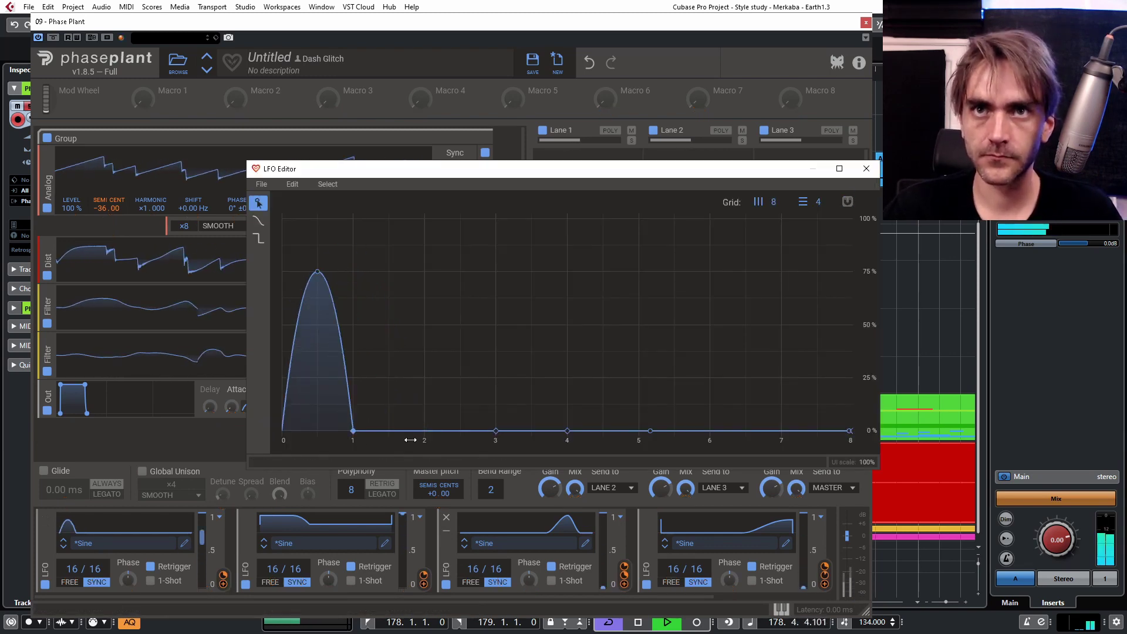
left_click_drag(424, 430, 388, 325)
left_click_drag(495, 430, 460, 351)
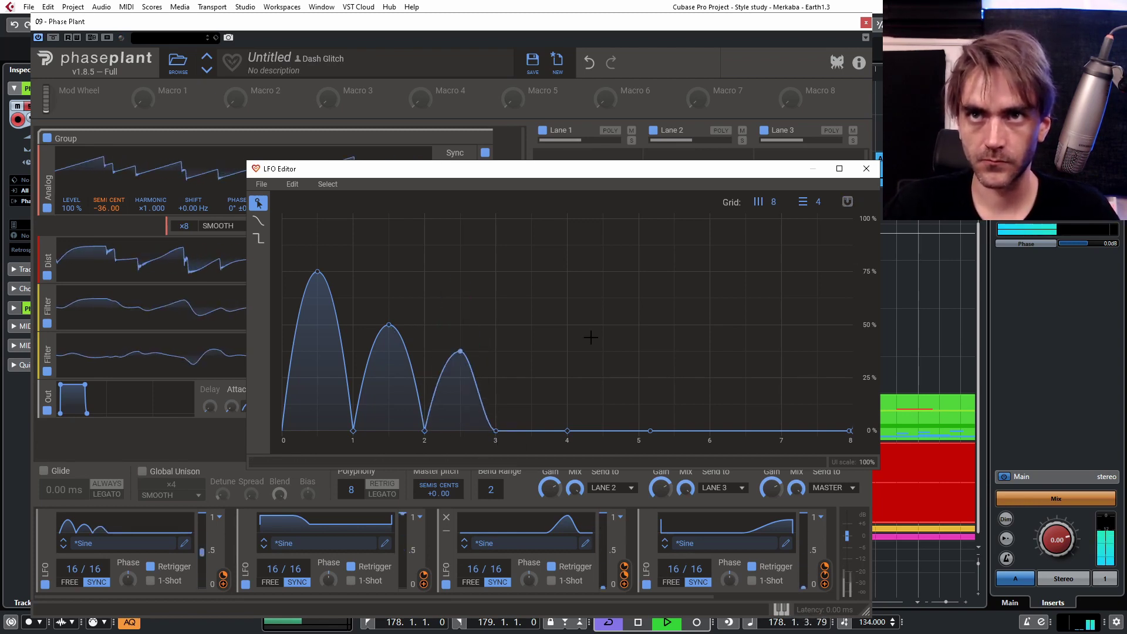
left_click_drag(603, 431, 603, 272)
left_click_drag(749, 431, 746, 311)
left_click(723, 431)
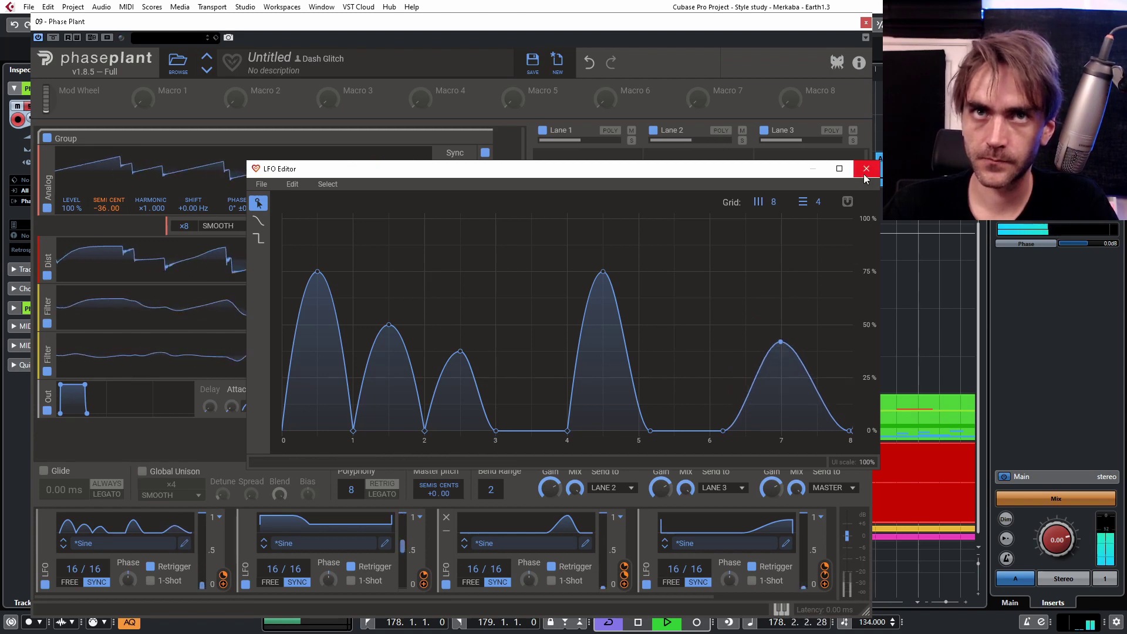
left_click(866, 168)
- Set the analog oscillator's pitch to -24 semitones and disable the second LFO
mouse_move(107, 208)
left_mouse_down()
mouse_move(108, 219)
mouse_move(108, 194)
left_mouse_up()
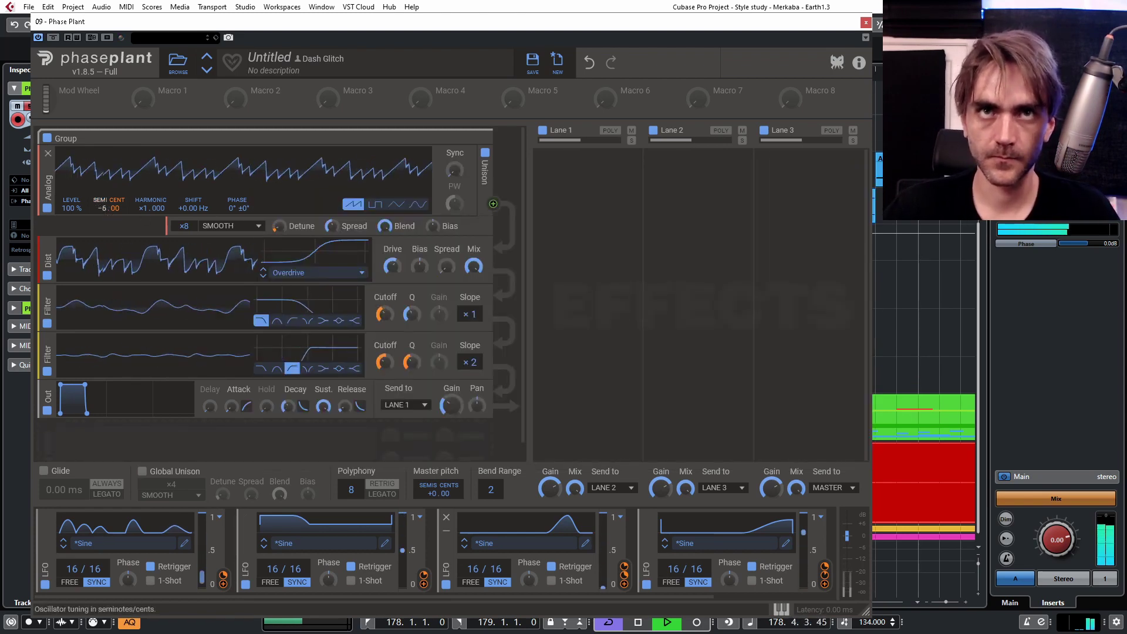
left_click(244, 586)
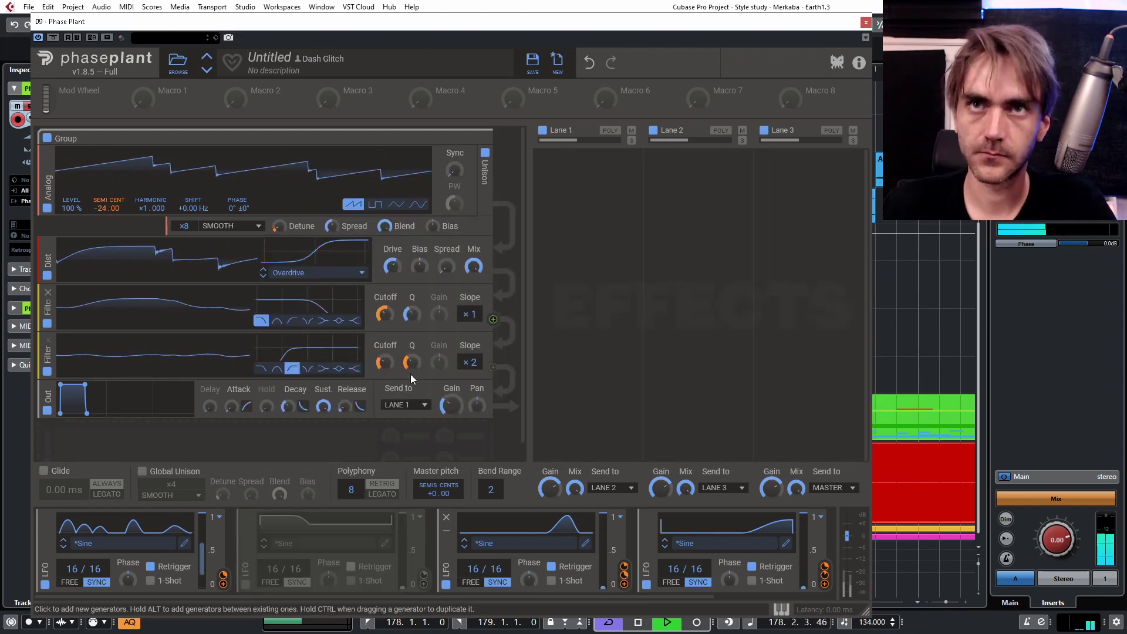
left_click(223, 584)
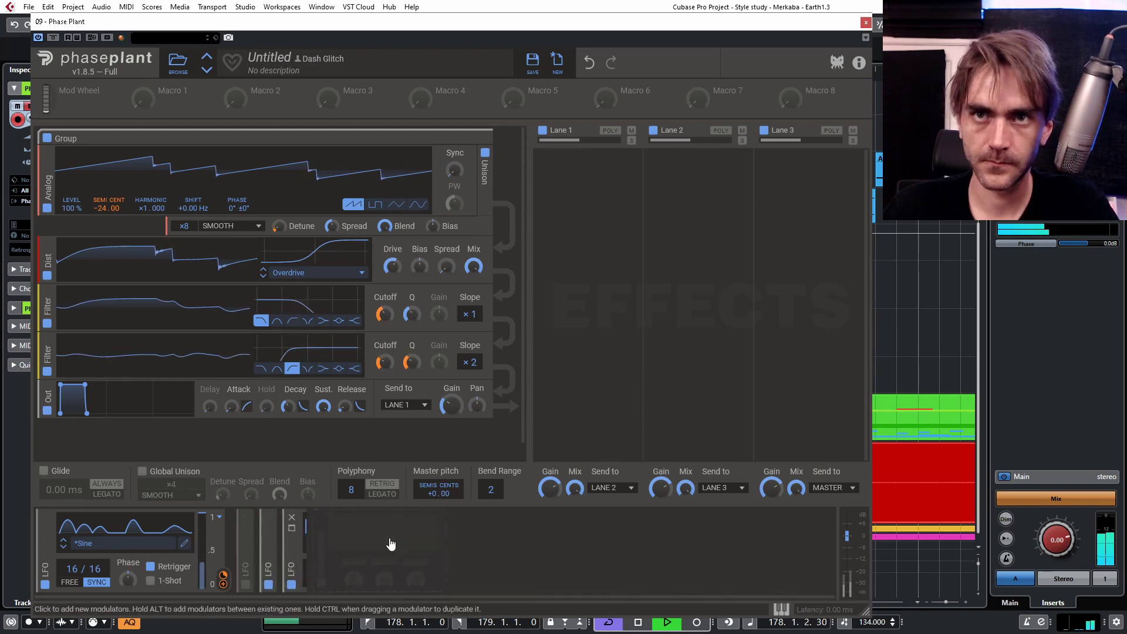
- Add a synced 4/4 LFO and route it to the first LFO's depth instead of the low-pass filter's cutoff
left_click(388, 600)
key("Escape")
left_click(366, 582)
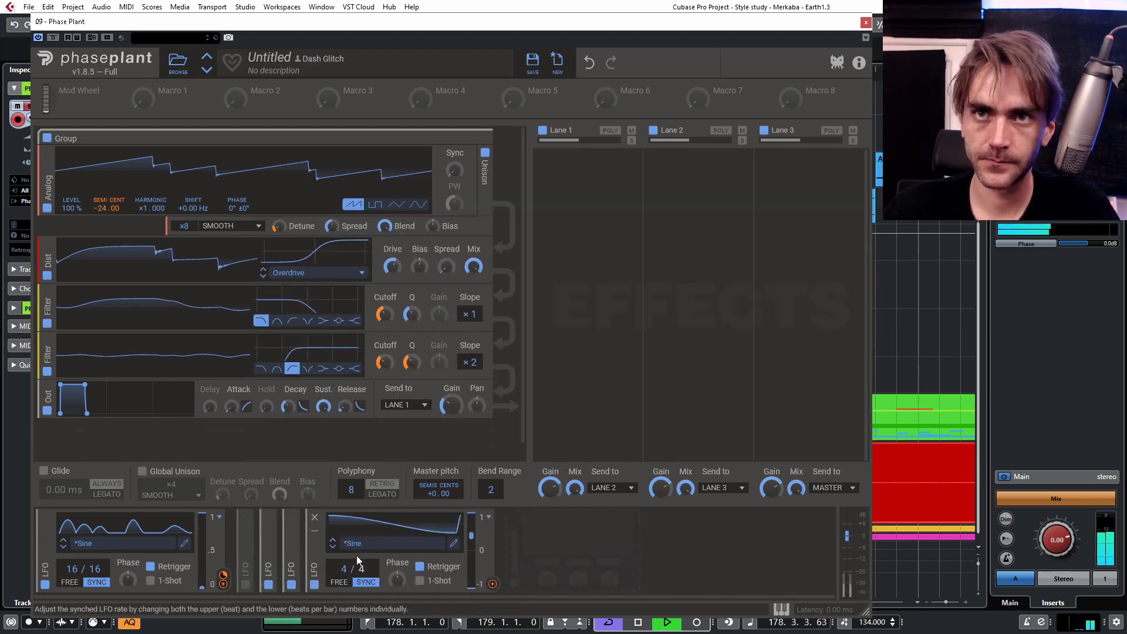
left_click_drag(493, 584, 385, 329)
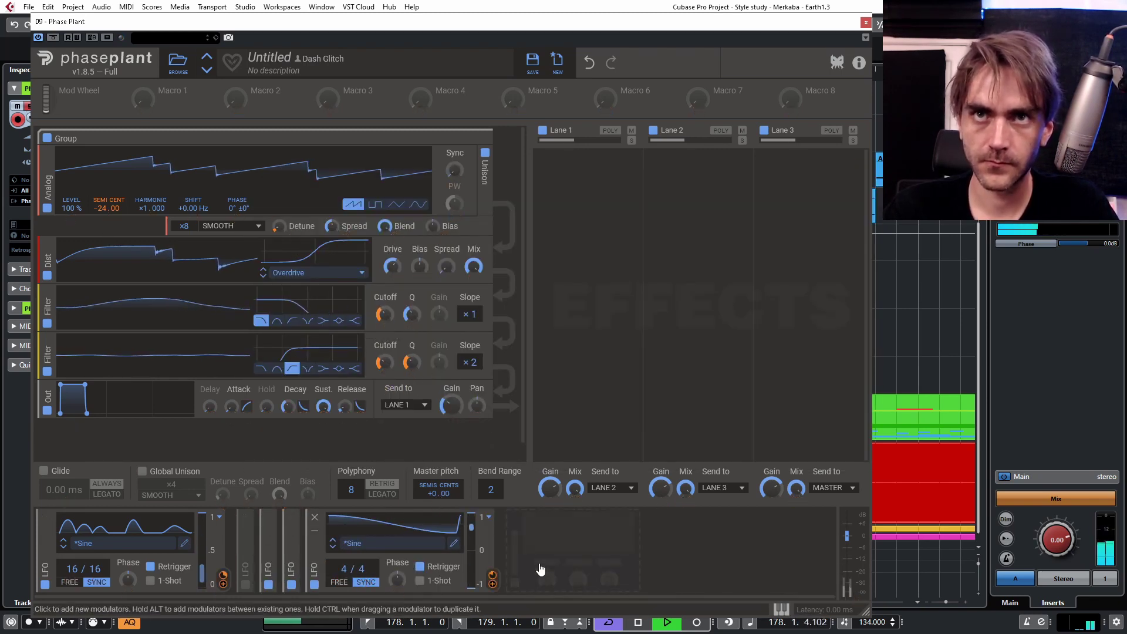
left_click(492, 575)
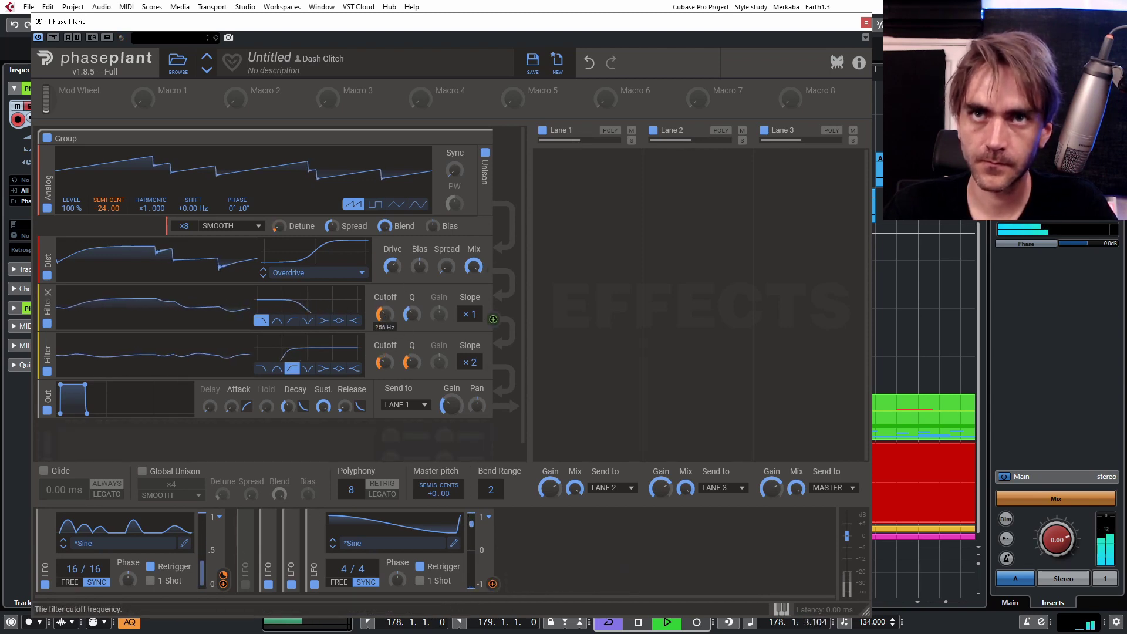
left_click_drag(488, 586, 206, 557)
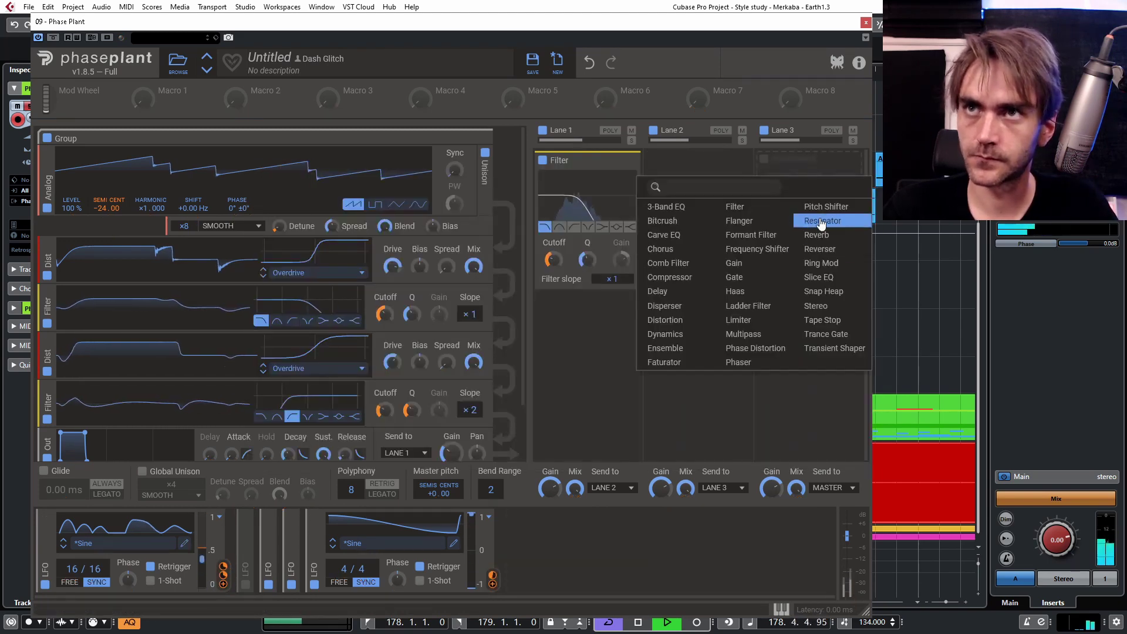
- Add two Disperser effects to Lane 2 and a Reverb to Lane 3
left_click(677, 308)
left_click_drag(749, 205, 747, 203)
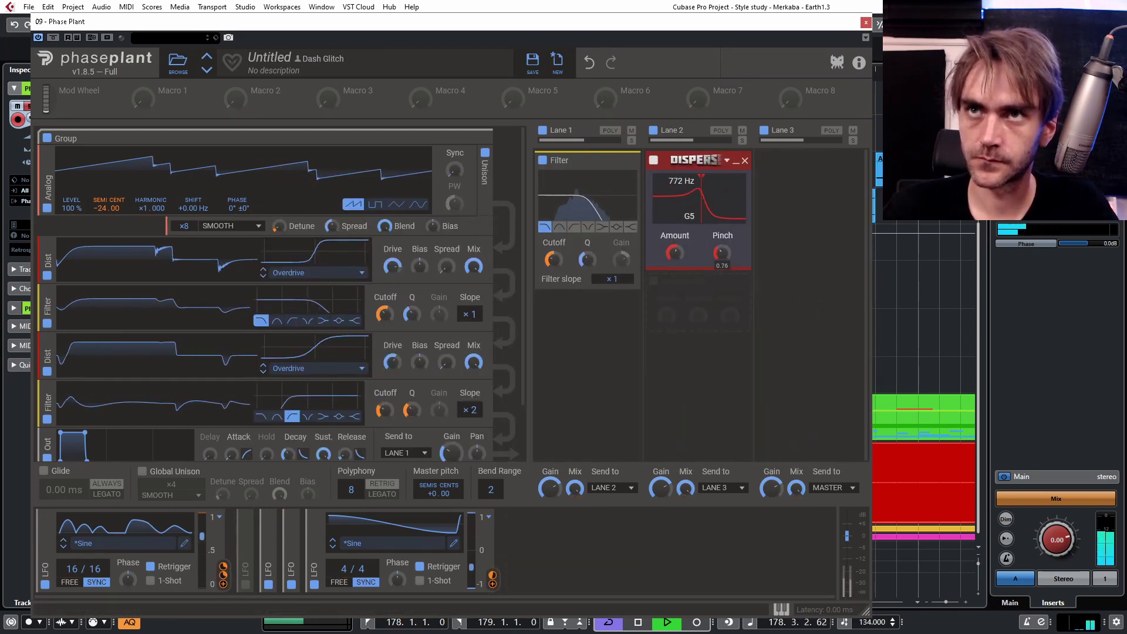
left_click(810, 163)
left_click(838, 225)
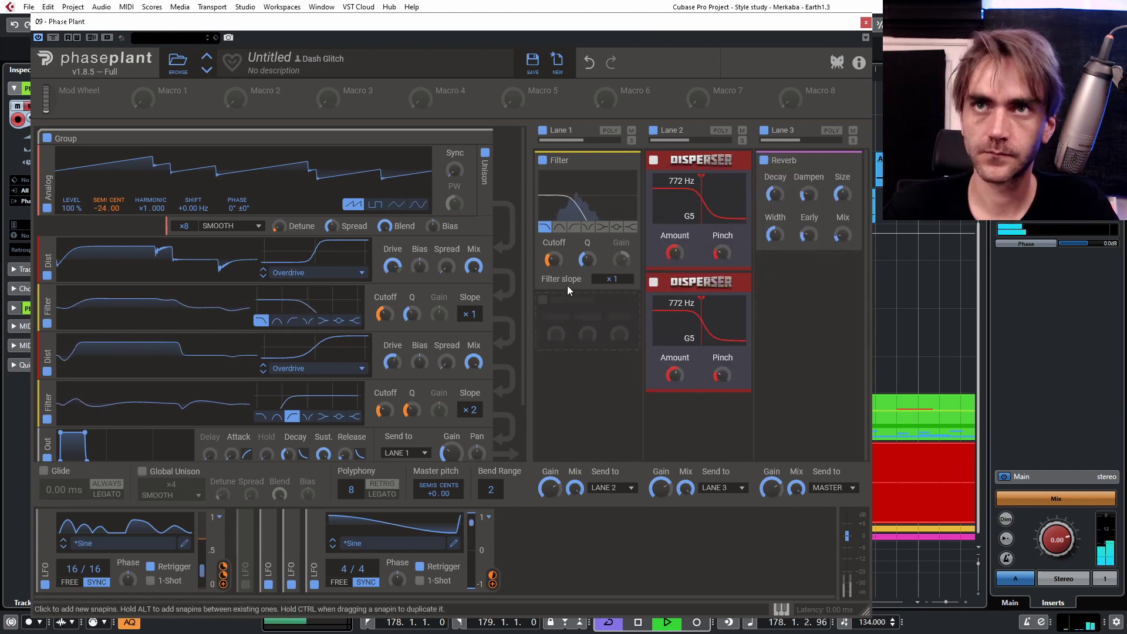
- Add a Dynamics effect after the filters in Lane 1, compress its upper range and raise its output gain to about 5.5 dB
left_click(625, 160)
left_click(579, 251)
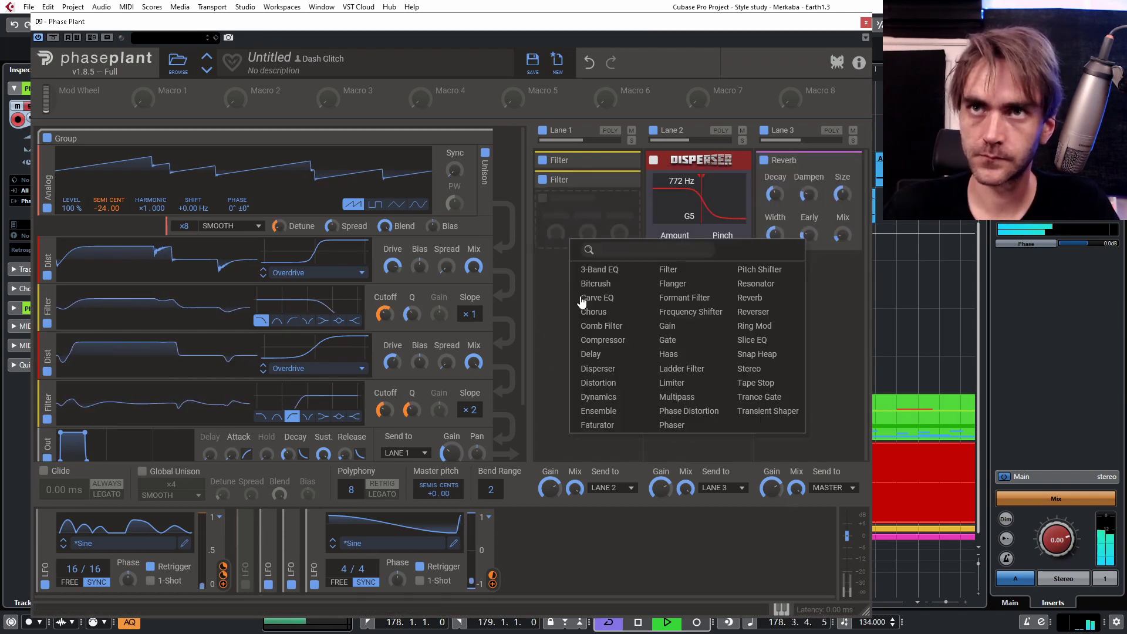
left_click(599, 274)
left_click_drag(599, 275, 590, 274)
left_click_drag(633, 212, 628, 251)
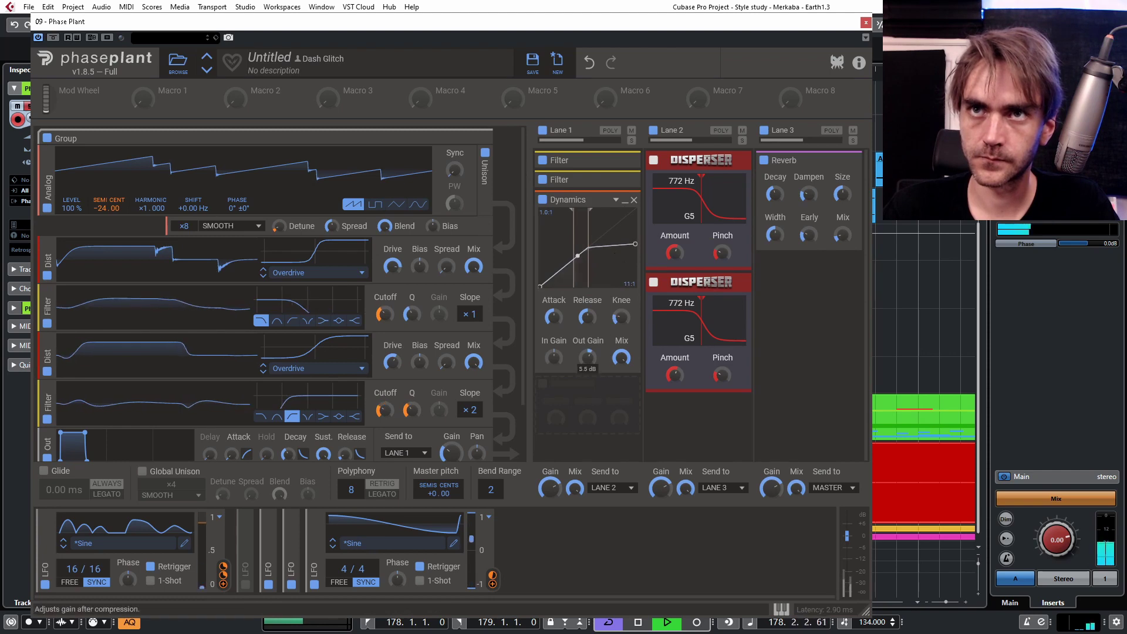
left_click(625, 200)
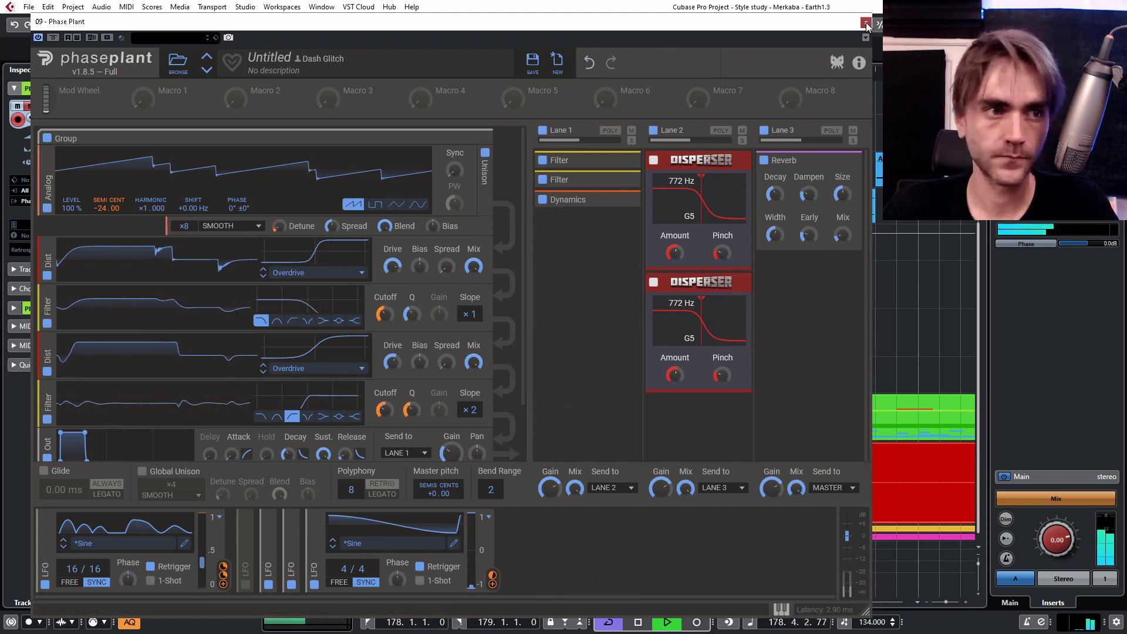
- Close the Phase Plant window and set the loop range from bar 176 to bar 180
key("ctrl+w")
left_click_drag(621, 74, 659, 75)
left_click_drag(584, 75, 506, 75)
- Duplicate the green Phase Plant 02 (D) track and delete the leftover earlier clips before bar 176
right_click(261, 379)
left_click(329, 418)
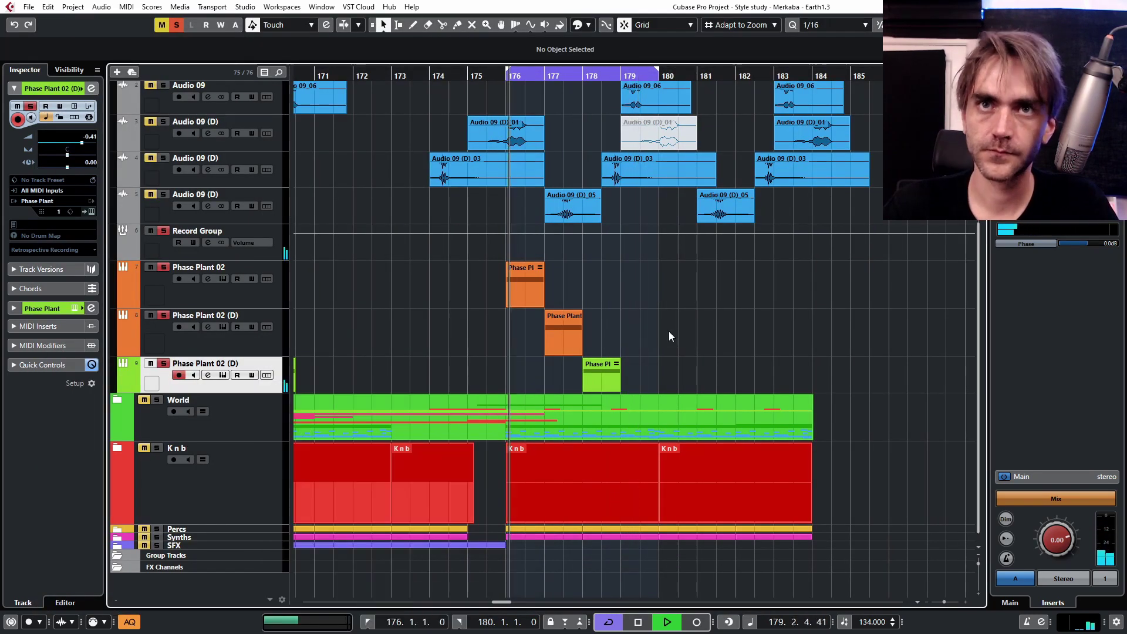
scroll(510, 362, "down", 6)
scroll(587, 305, "left", 2)
left_click_drag(655, 250, 325, 370)
key("Delete")
- Move the duplicated green track's clip to bar 179, directly after the other three Phase Plant clips
scroll(470, 362, "left", 4)
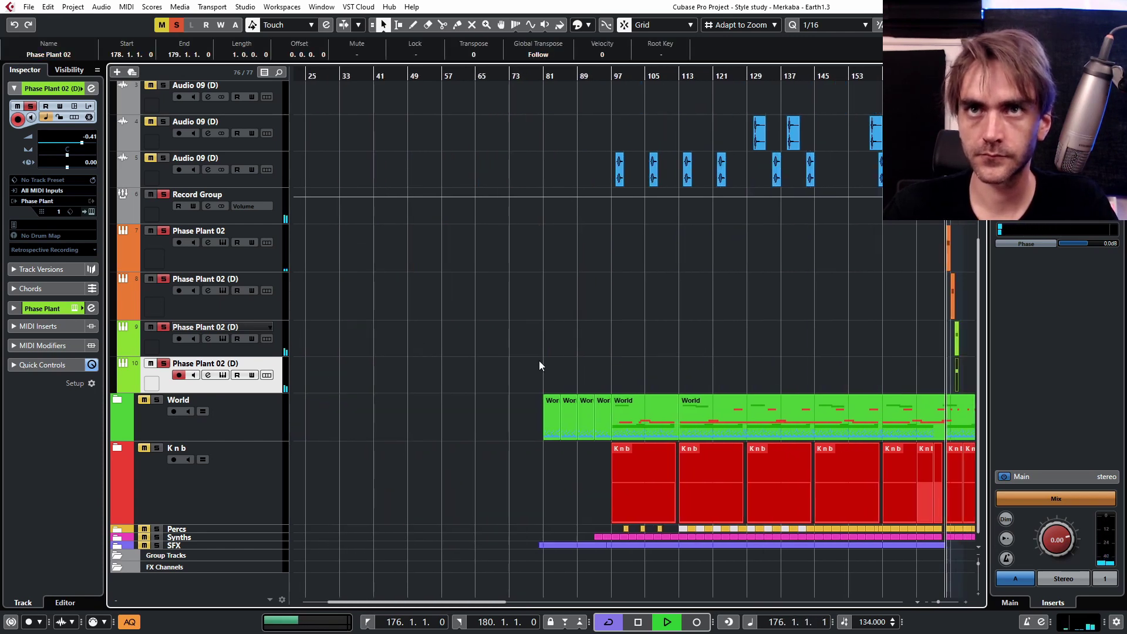
scroll(617, 361, "right", 7)
scroll(681, 366, "up", 6)
scroll(423, 370, "left", 8)
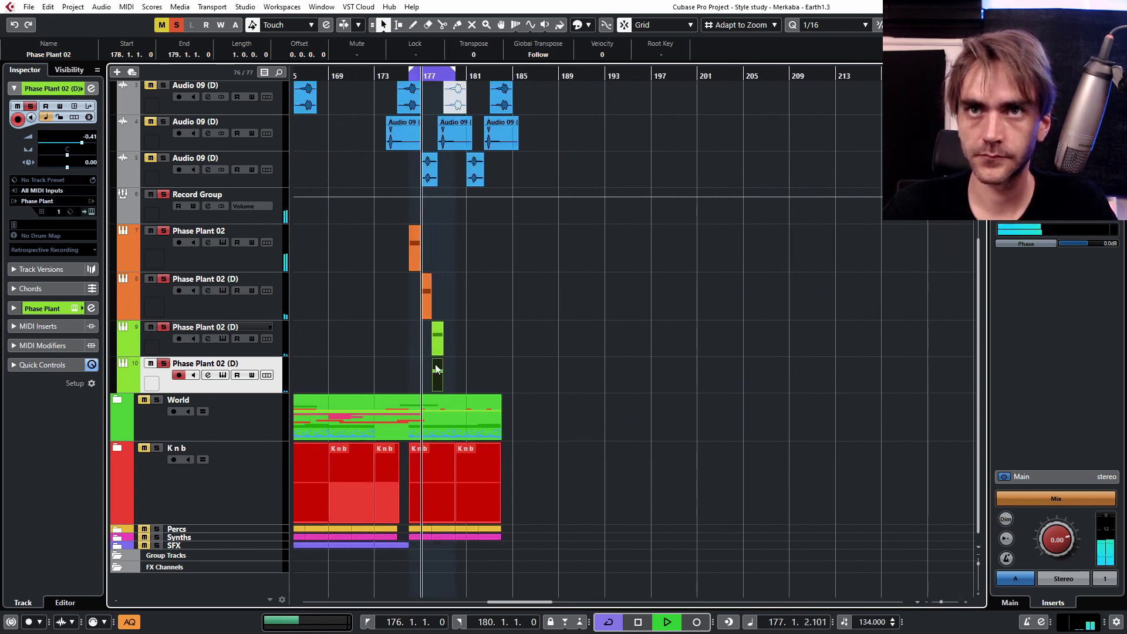
left_click_drag(398, 373, 457, 368)
scroll(588, 353, "left", 8)
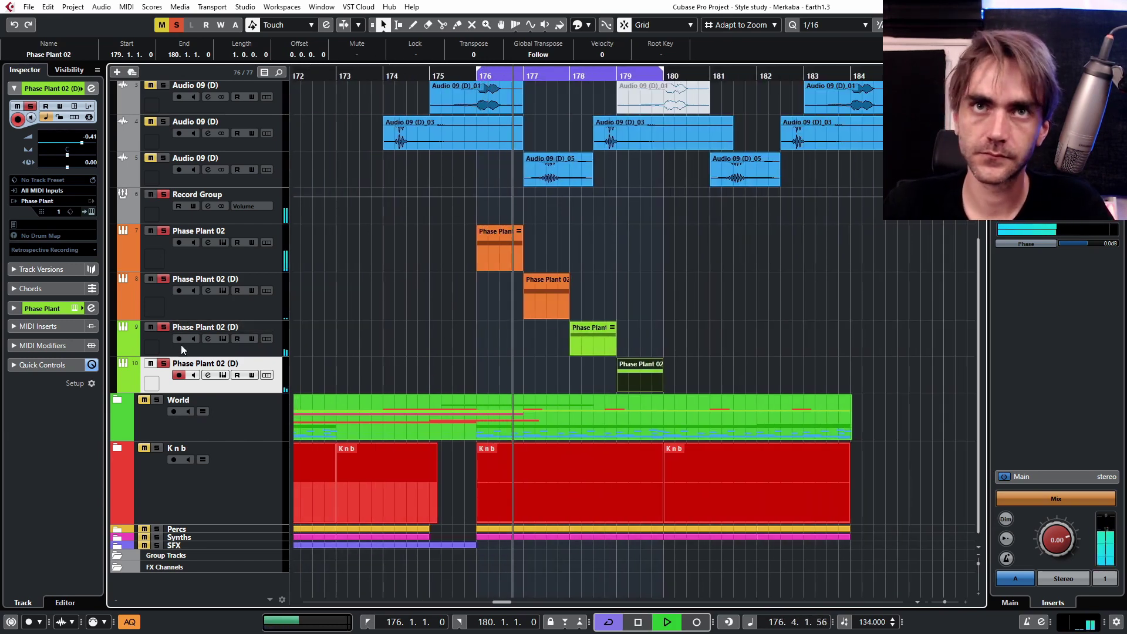
- Lower the volume of the first green Phase Plant 02 (D) track to about -2.78 dB and look over its Phase Plant settings
left_click(149, 324)
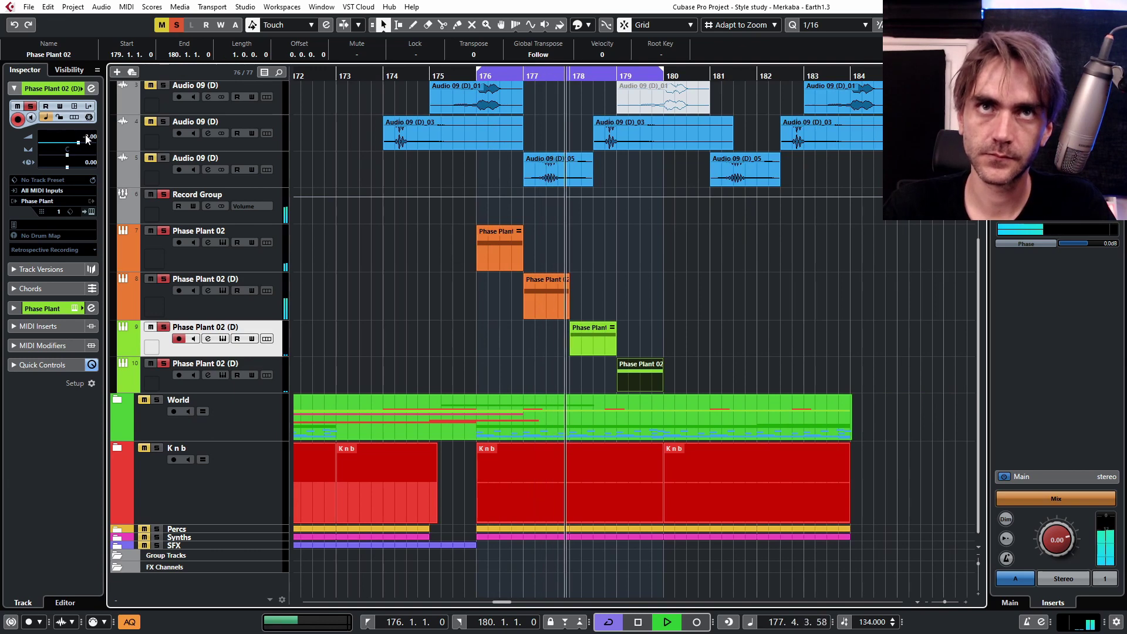
scroll(86, 138, "down", 3)
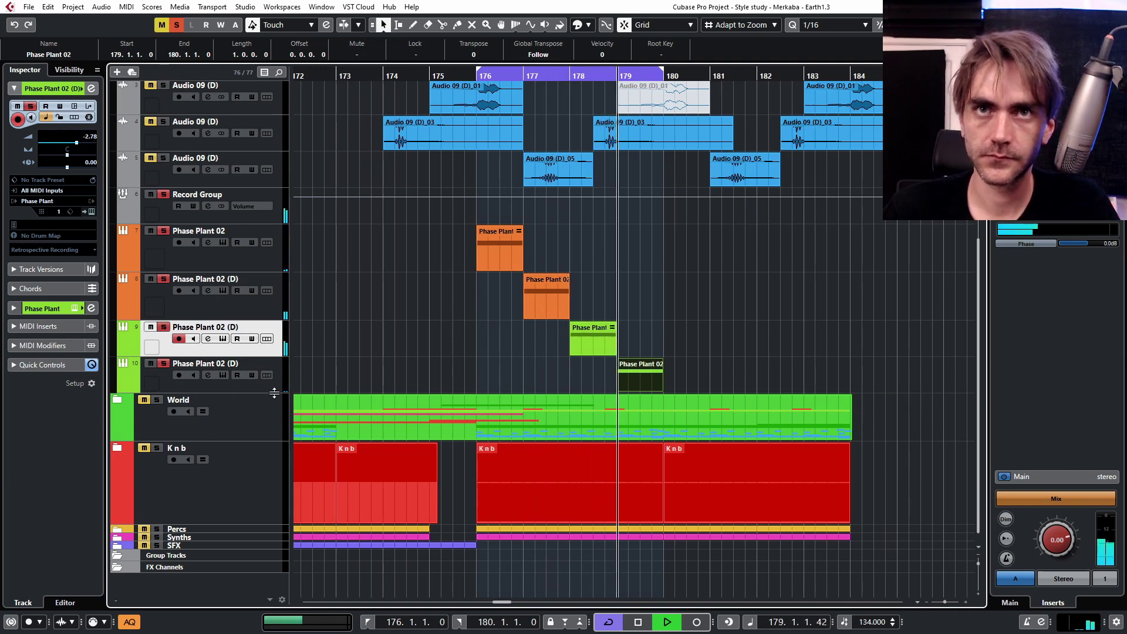
left_click(92, 211)
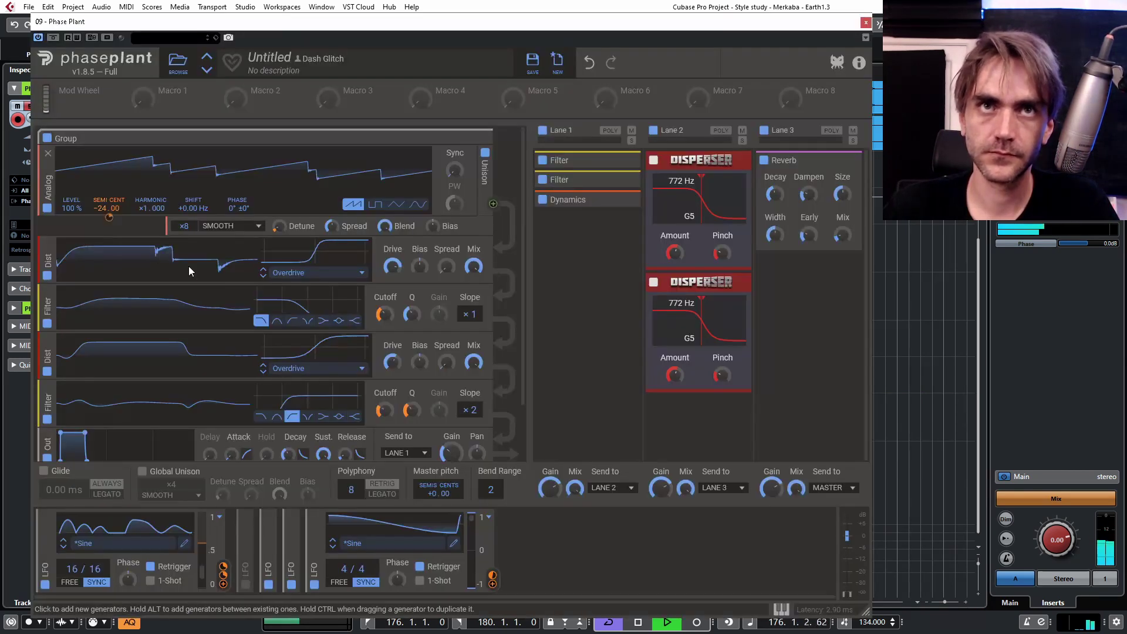
left_click(867, 23)
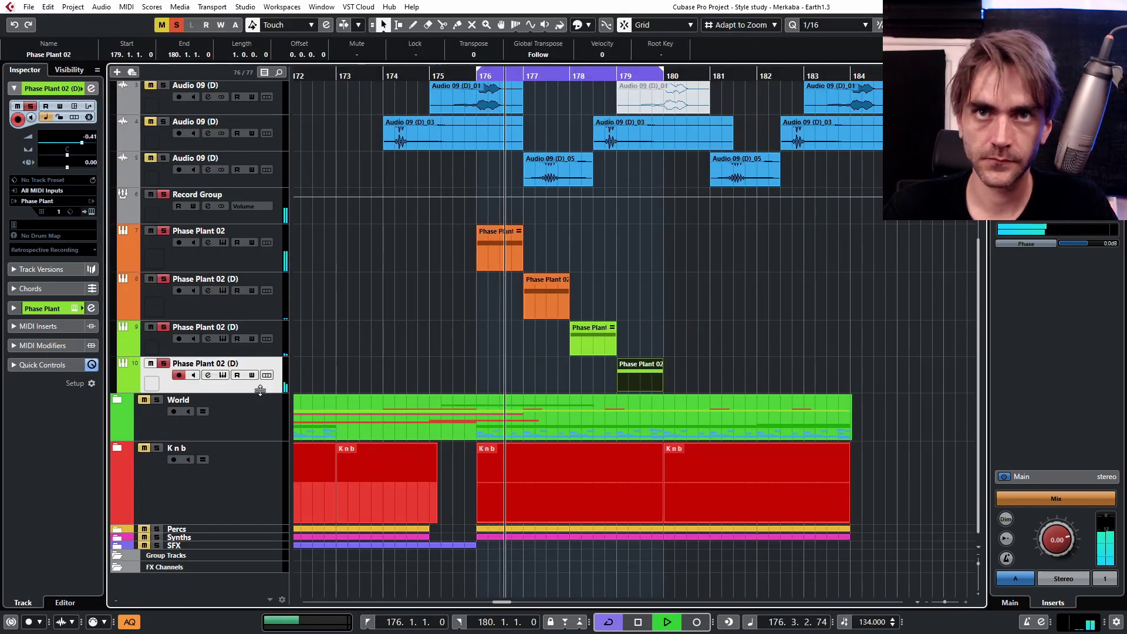
- In the fourth Phase Plant track's synth, sync the LFO at 4/16 and modulate the first generator filter's cutoff by about 37 %
left_click(267, 375)
key("space")
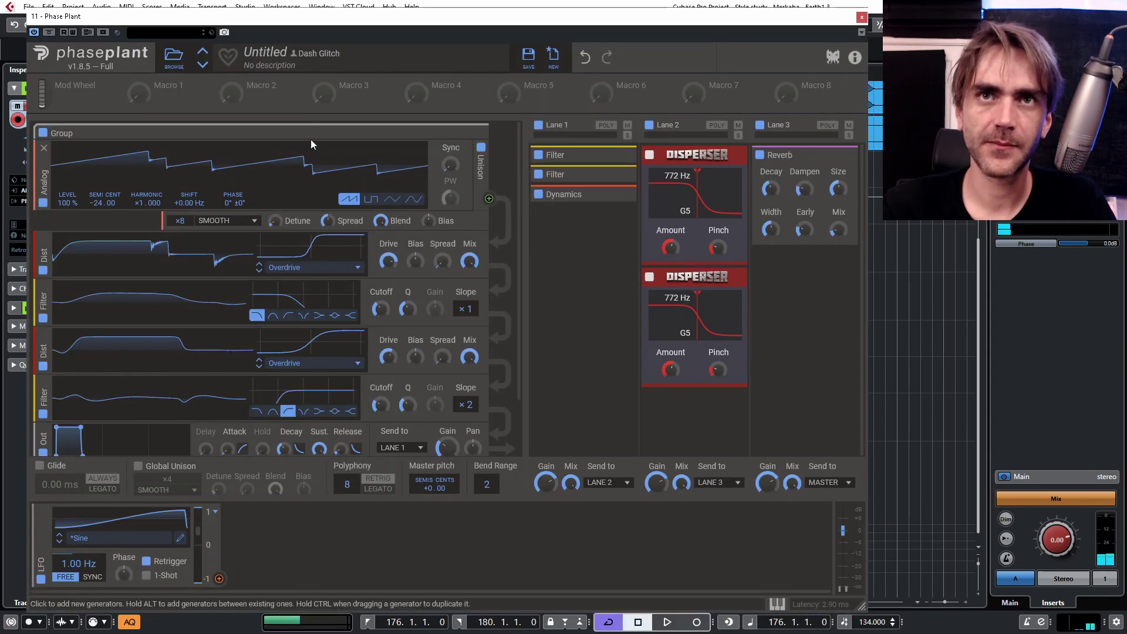
left_click(219, 579)
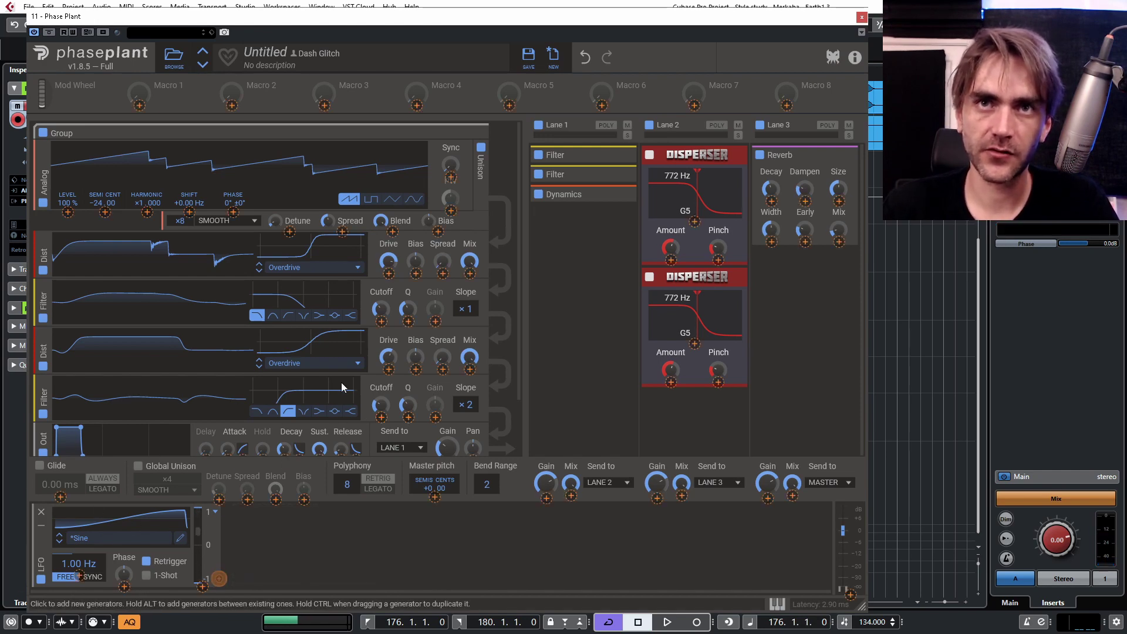
left_click(220, 579)
left_click(94, 577)
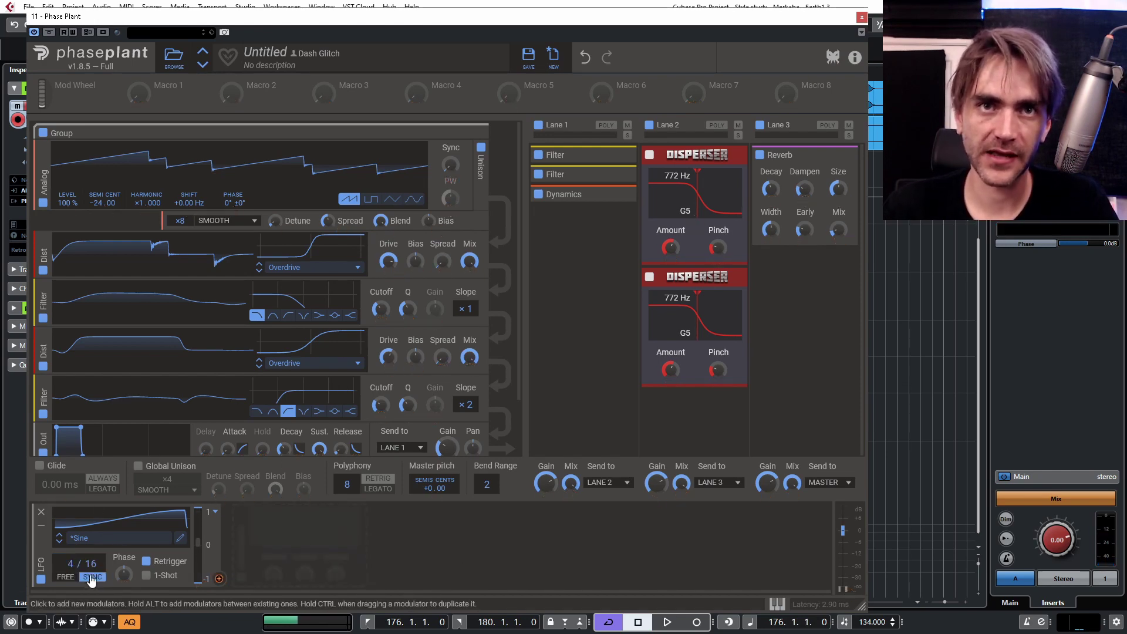
left_click(220, 580)
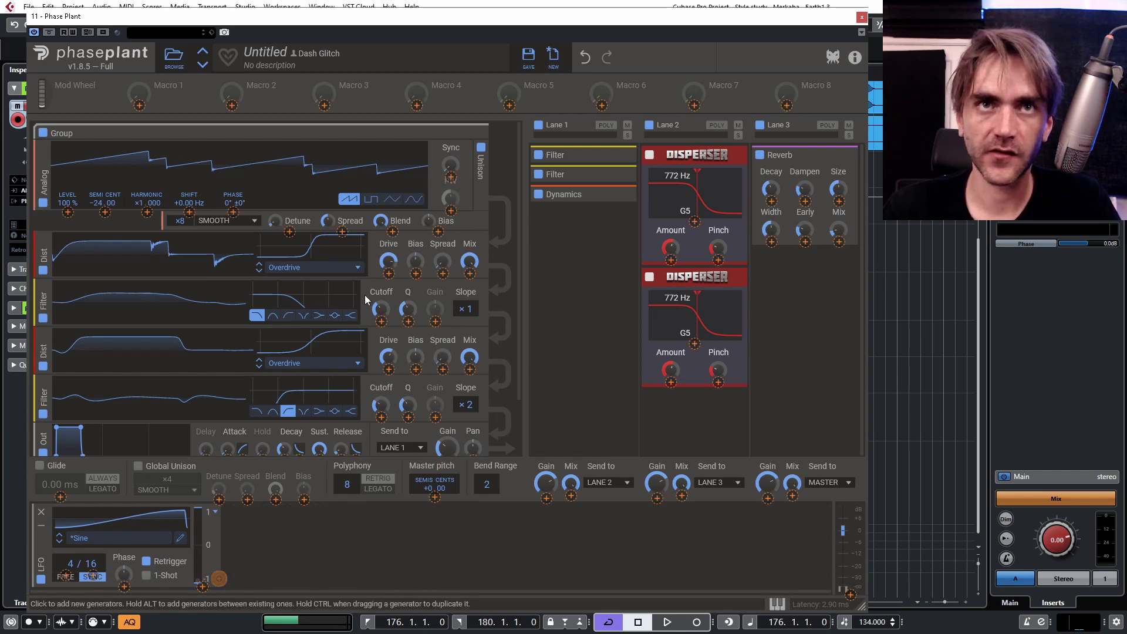
left_click(381, 321)
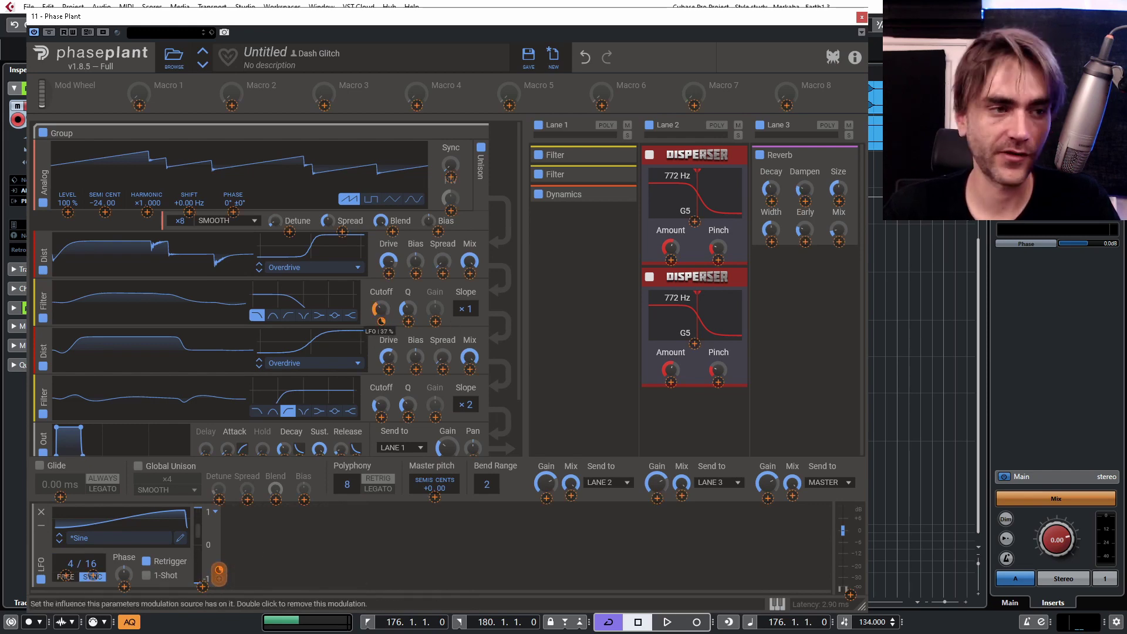
left_click(634, 573)
key("space")
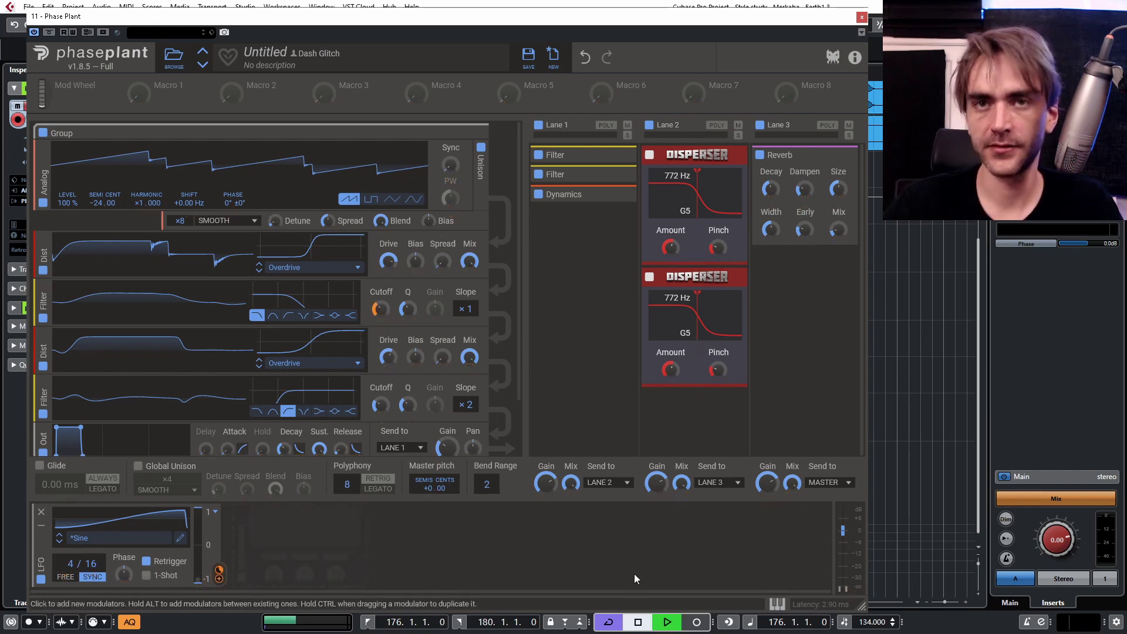
- Set the loop range from bar 179 to 180 and modulate the cutoff of the first Lane 1 filter with the LFO
left_click(862, 17)
left_click(615, 73)
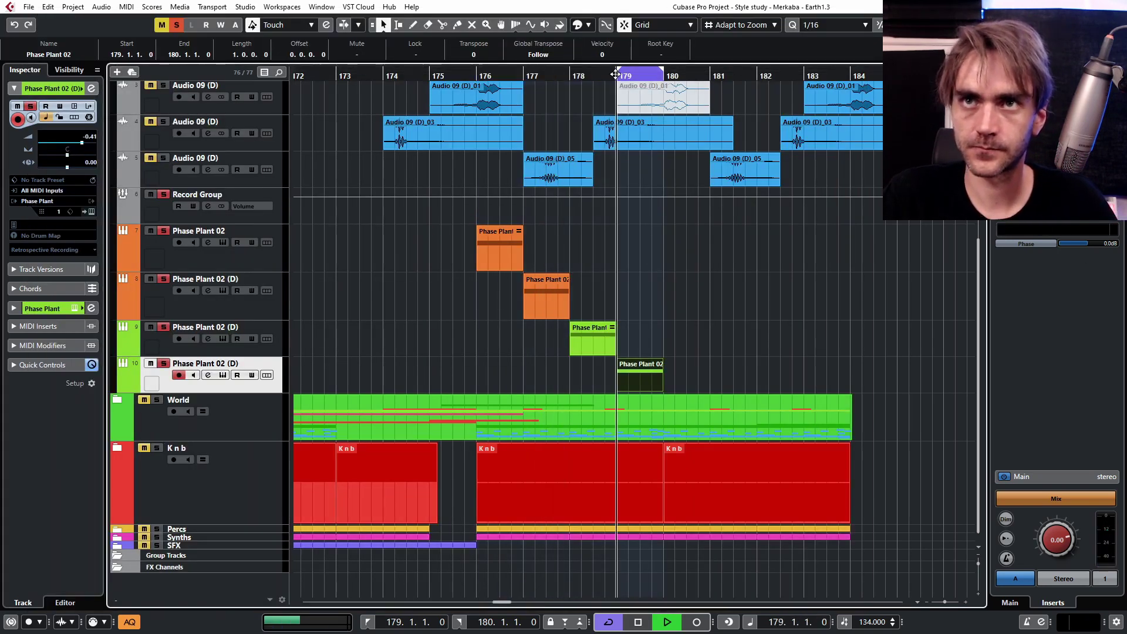
left_click(91, 214)
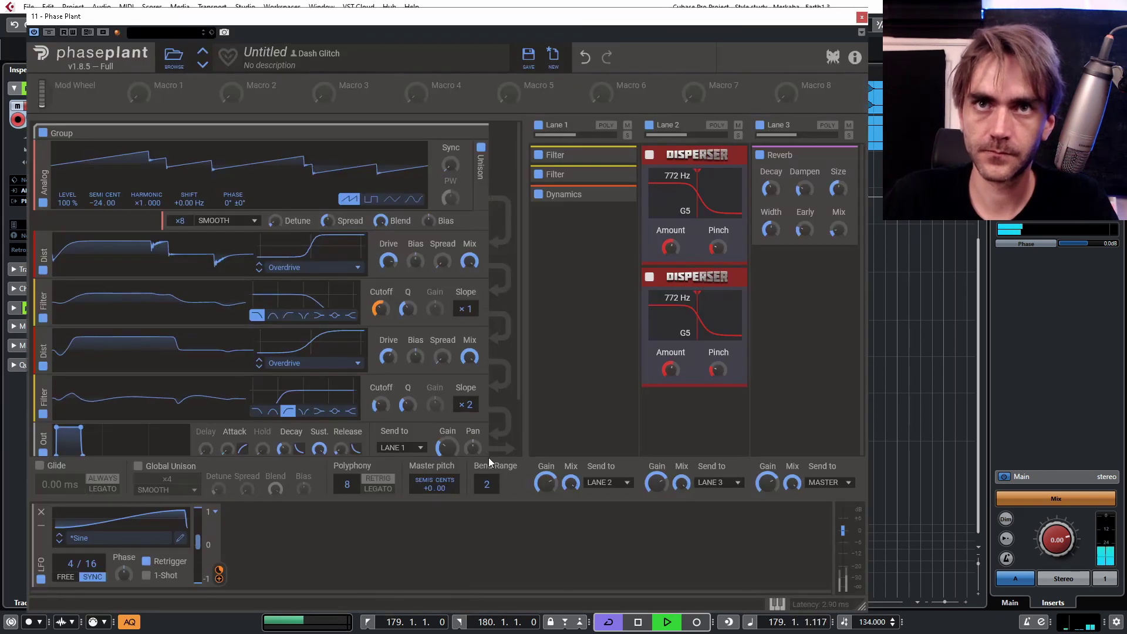
left_click(621, 160)
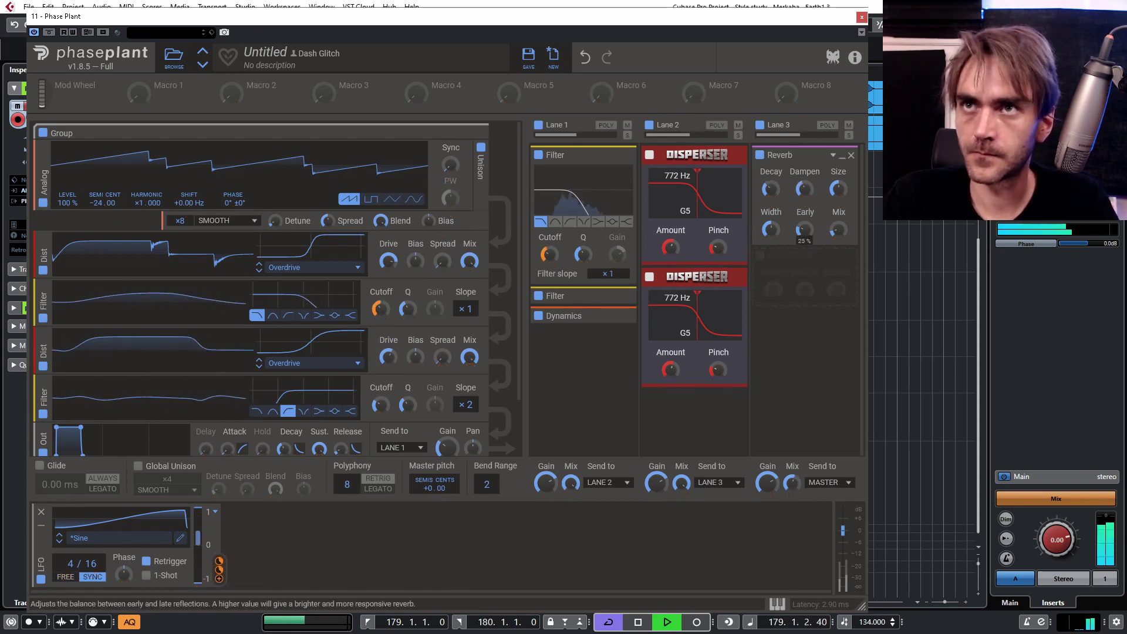
- Extend the LFO curve's peak to the end of the cycle as a full rising ramp and set its rate to 4/4
left_click(146, 522)
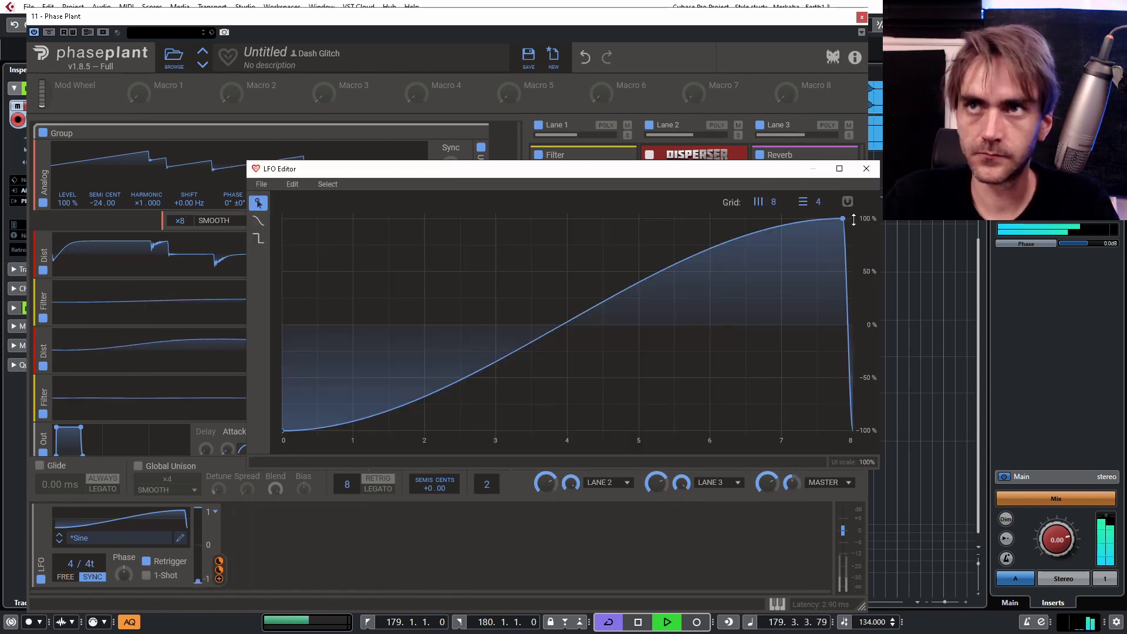
scroll(97, 562, "down", 3)
left_click_drag(753, 231, 879, 180)
left_click(866, 168)
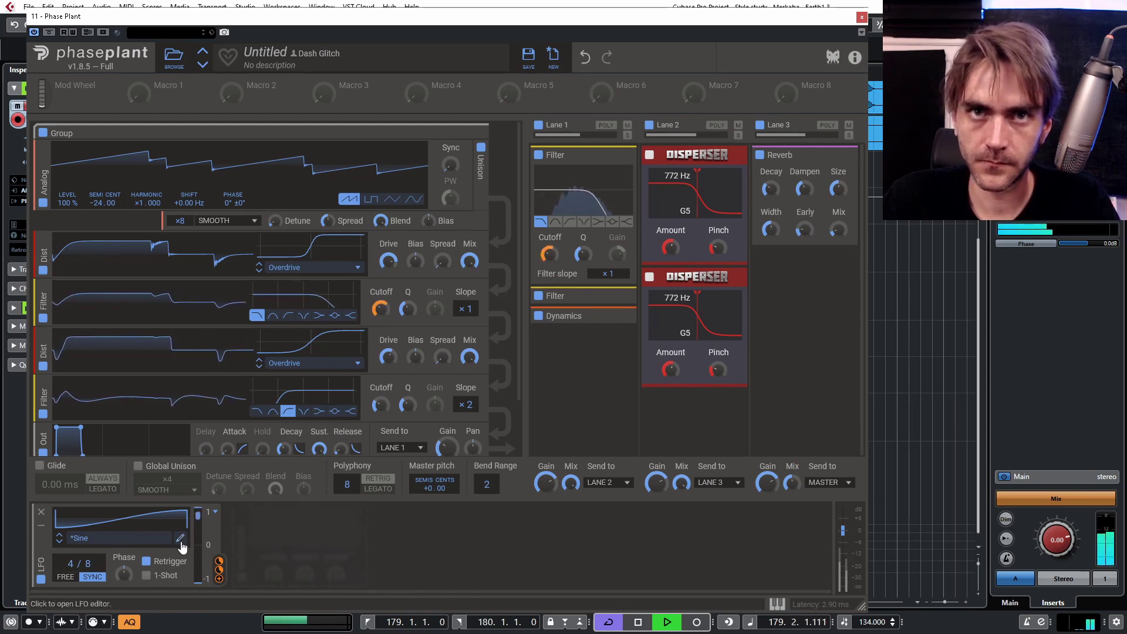
left_click_drag(93, 565, 93, 546)
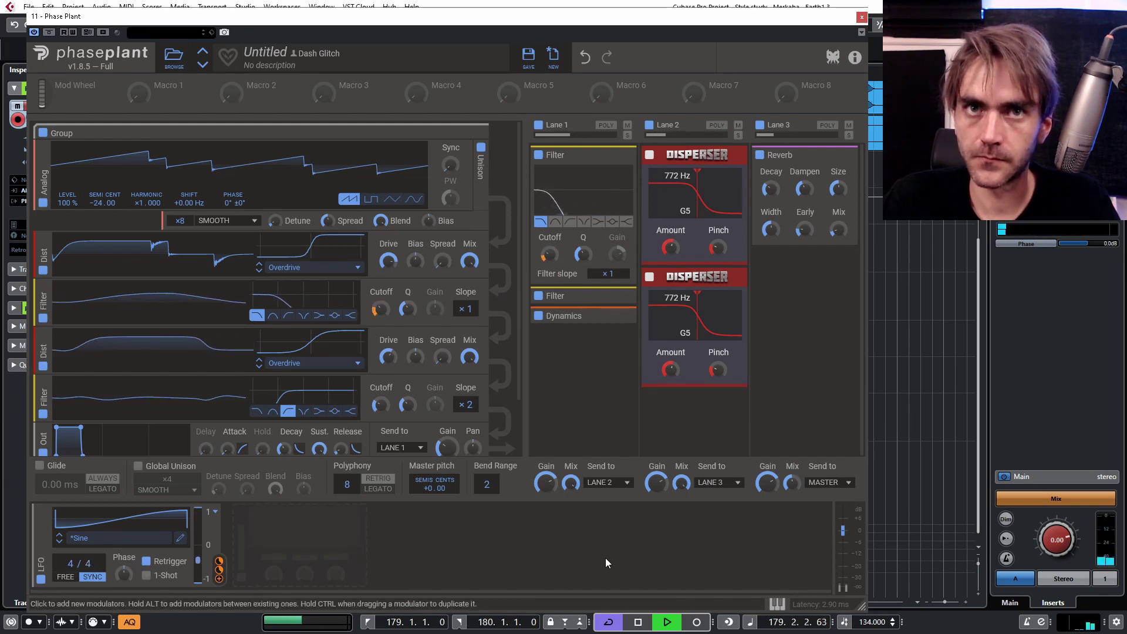
- Close the Phase Plant window, stop playback and select the fourth Phase Plant track
left_click(863, 33)
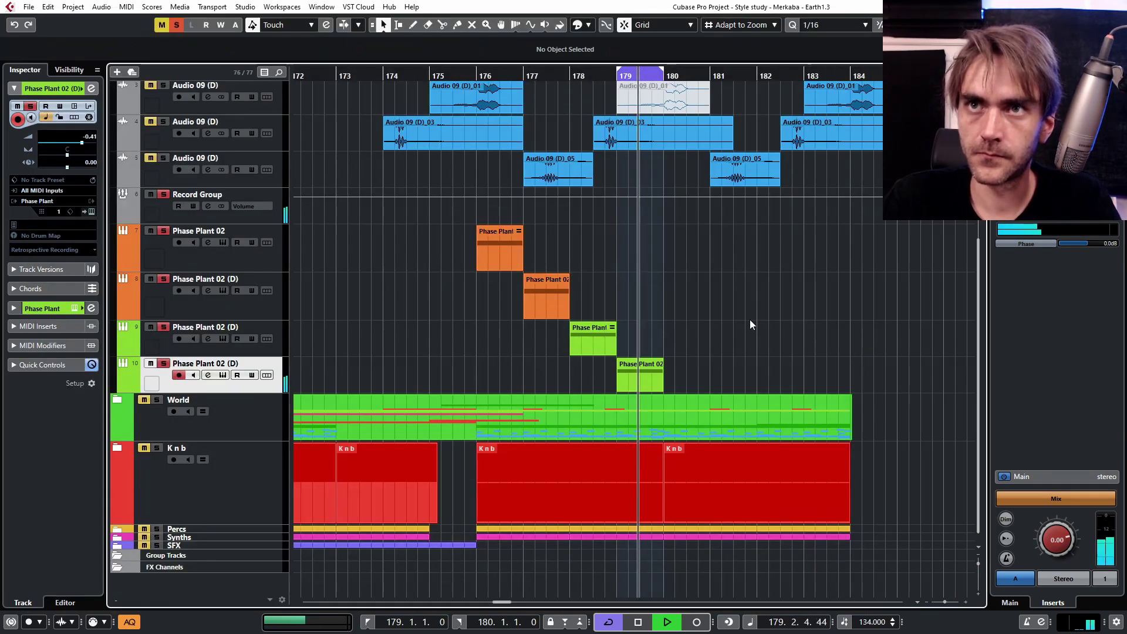
scroll(728, 293, "down", 3, "ctrl")
scroll(664, 353, "up", 4)
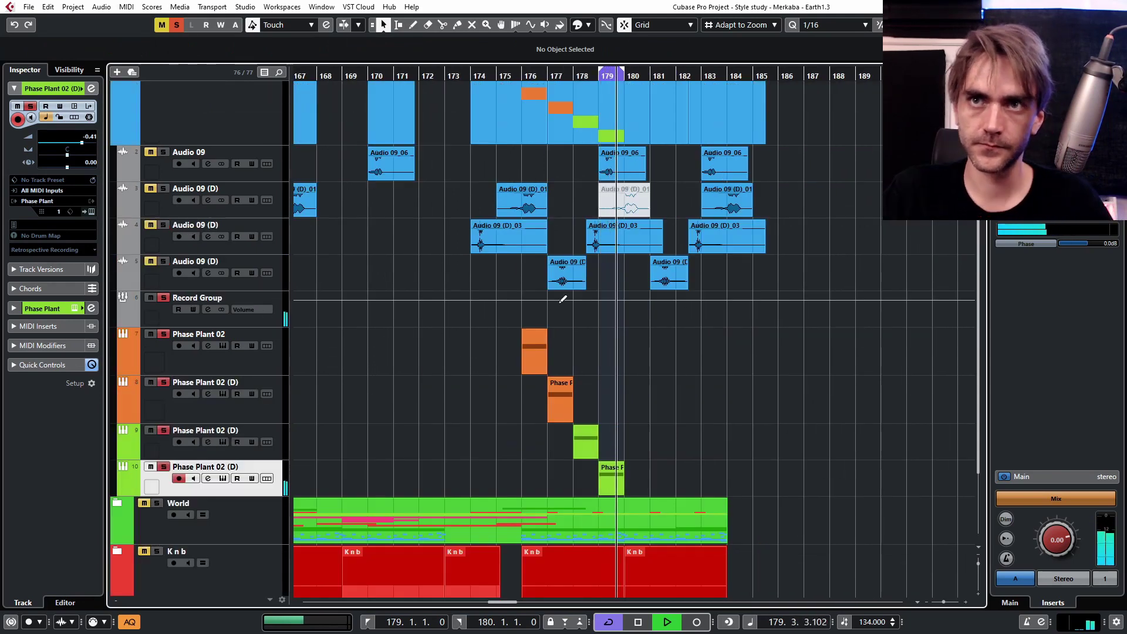
key("space")
left_click(260, 364)
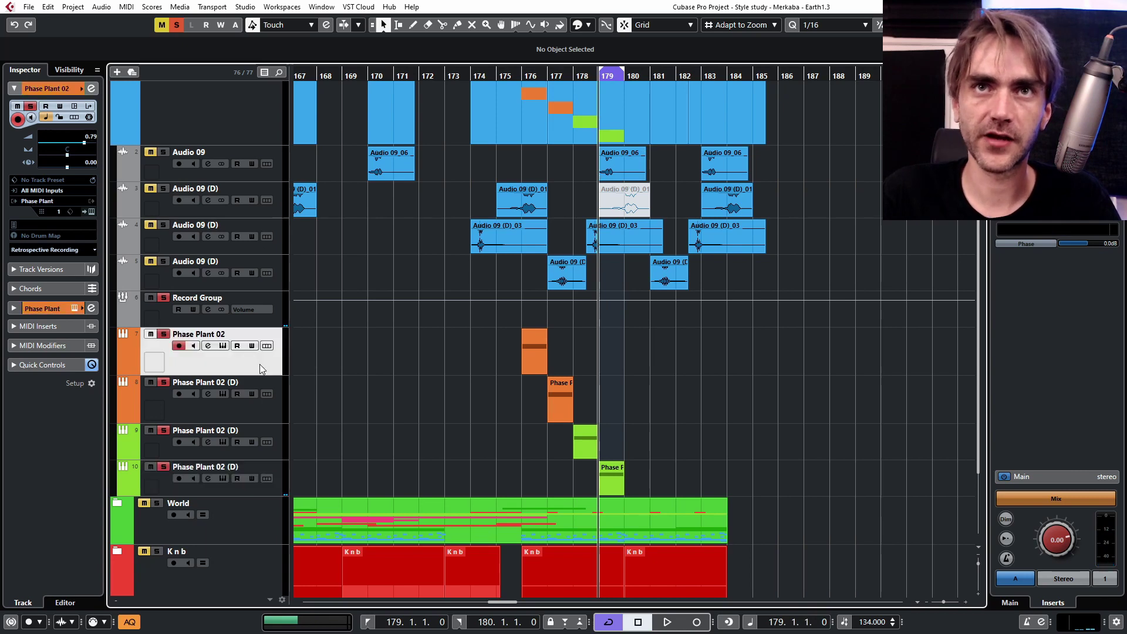
left_click(273, 491)
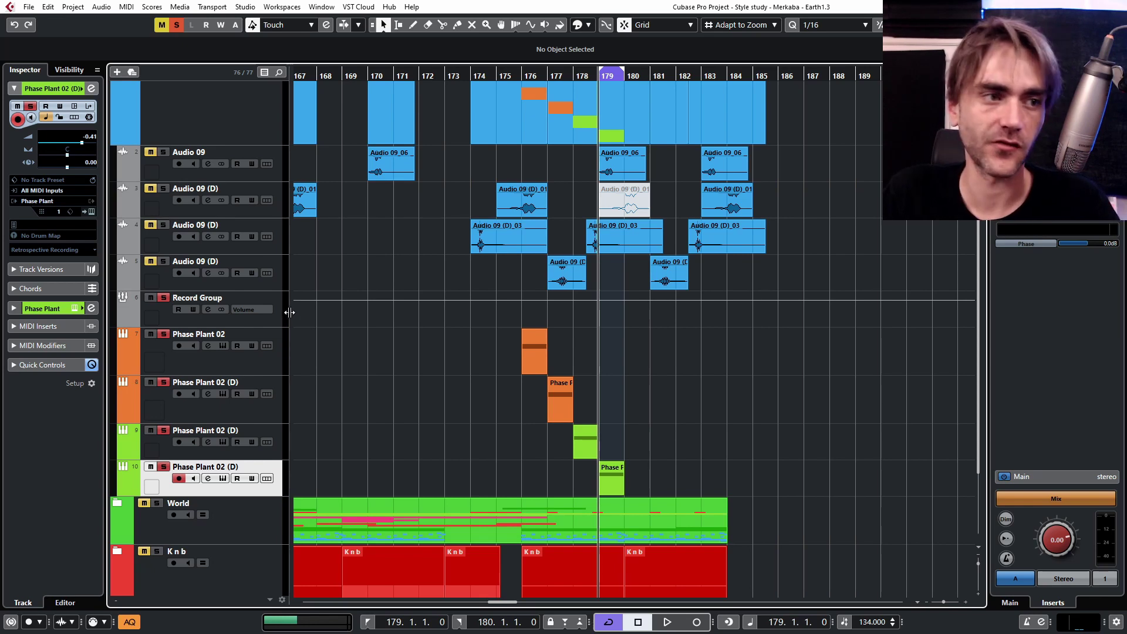
- Add another duplicated audio track, mute all Phase Plant clips except the first, record it to audio and move the recording to bar 171
key("Delete")
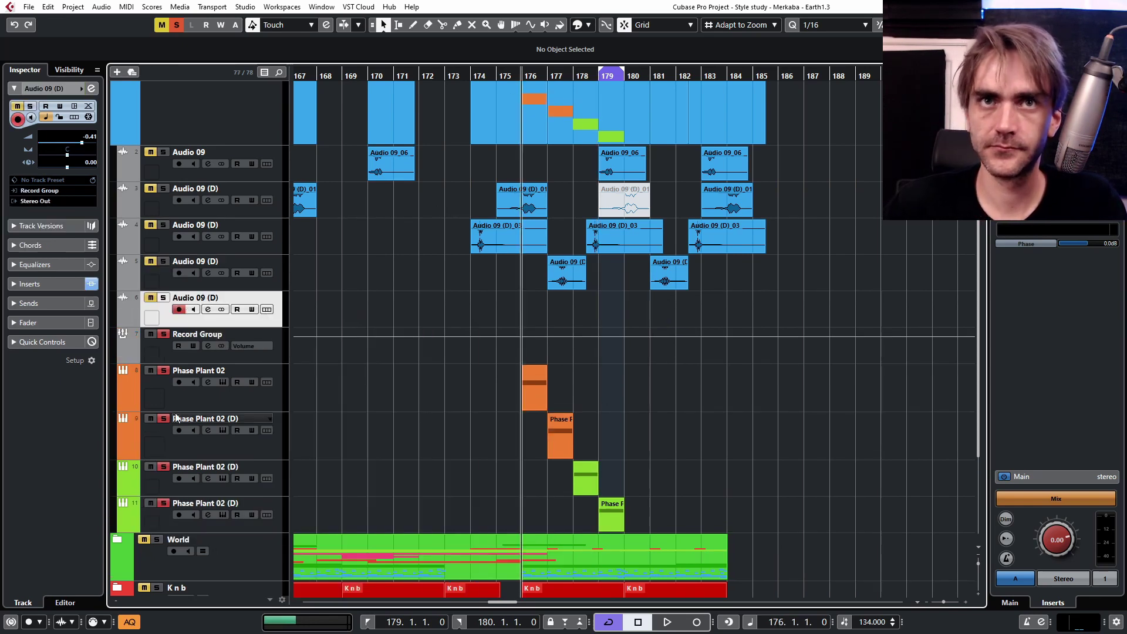
key("7")
left_click_drag(503, 448, 776, 514)
left_click(696, 622)
left_click(697, 622)
key("1")
key("space")
left_click_drag(552, 311, 424, 311)
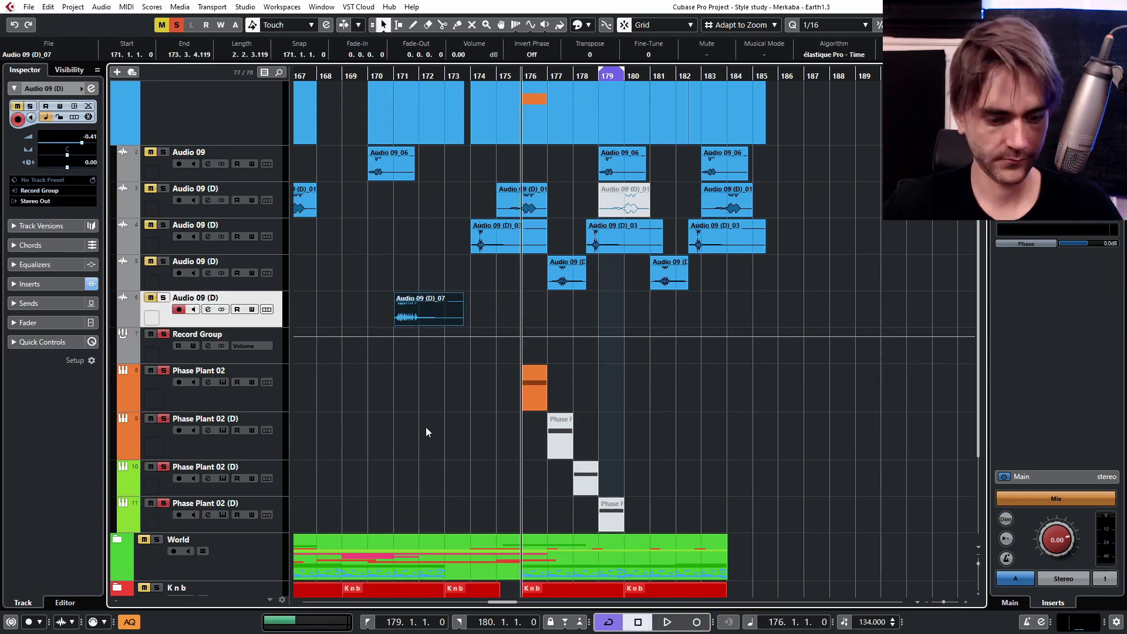
- Mute the first Phase Plant clip, unmute the second and record it to audio
key("7")
left_click(534, 394)
left_click(560, 439)
key("1")
key("KP_Multiply")
key("space")
key("space")
mouse_move(523, 324)
left_mouse_down()
mouse_move(548, 329)
mouse_move(522, 311)
left_mouse_up()
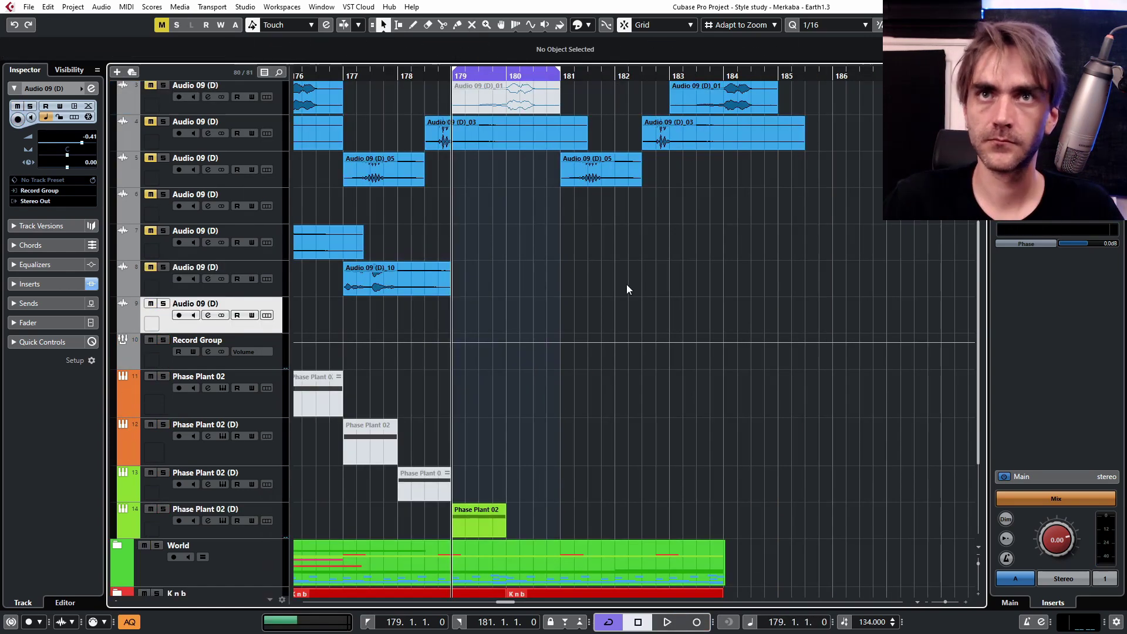
- Start looped playback of the fourth Phase Plant clip and arm the newest empty audio track for recording
key("space")
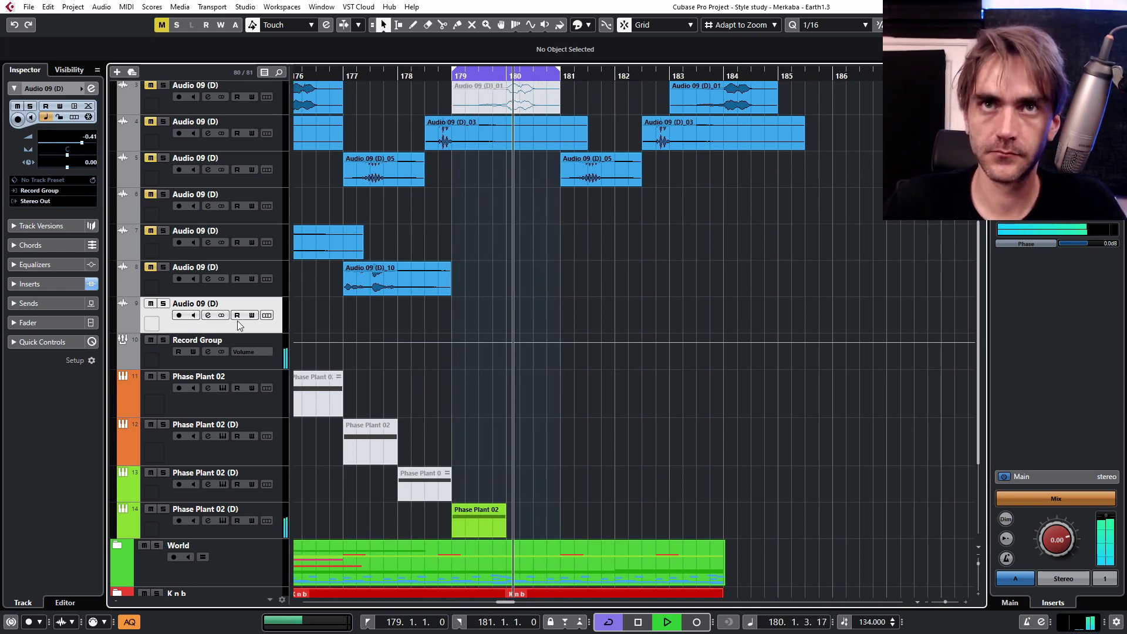
left_click(179, 316)
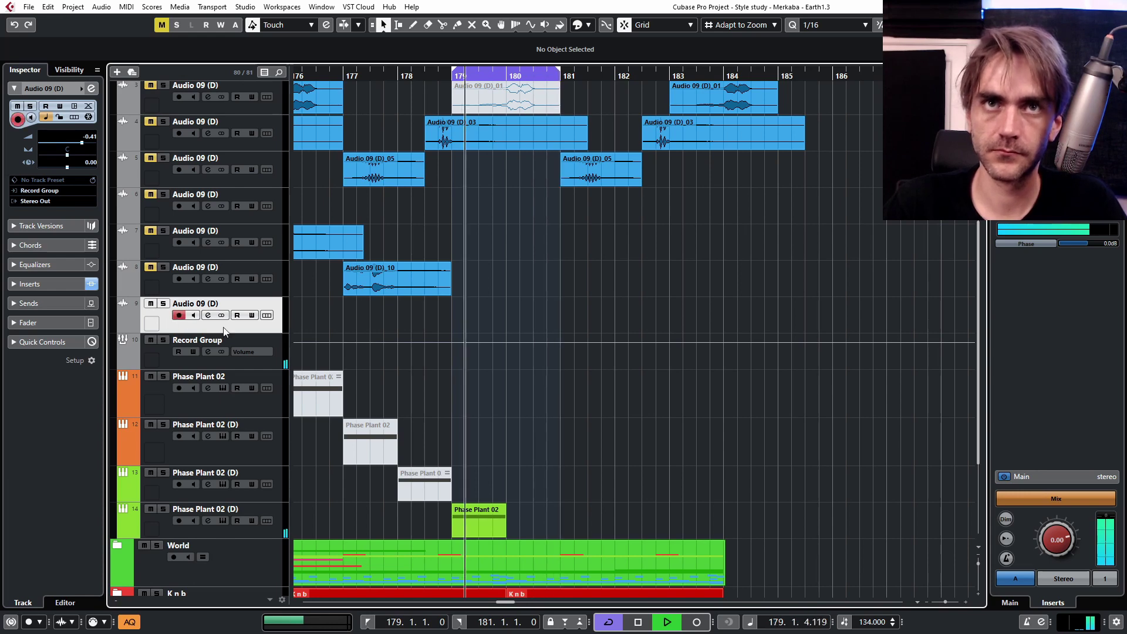
left_click(697, 622)
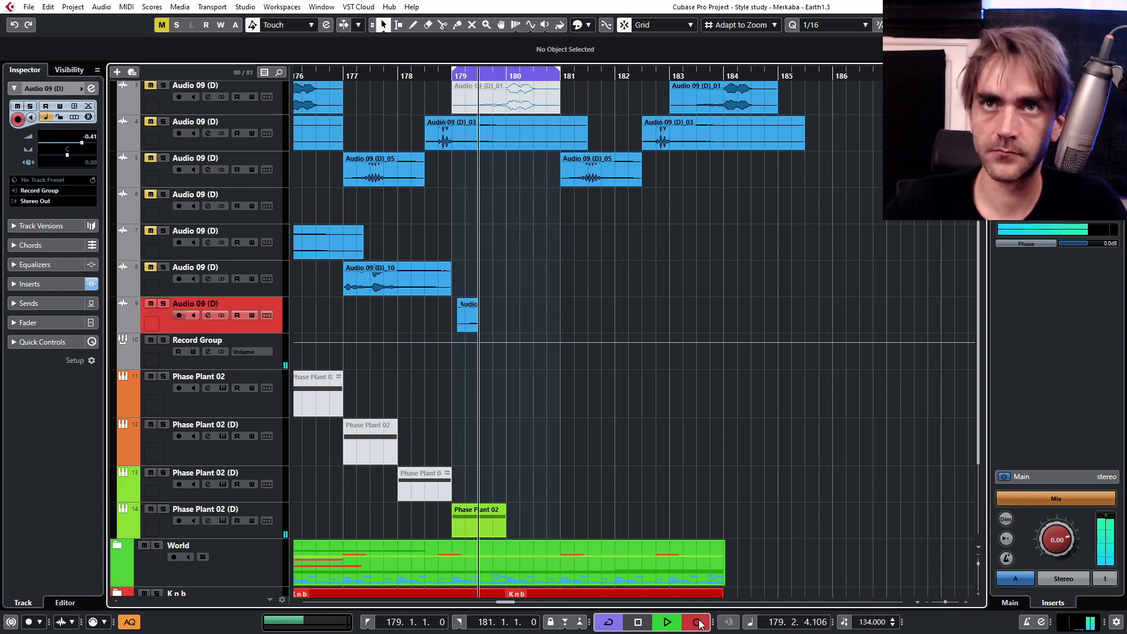
left_click(697, 622)
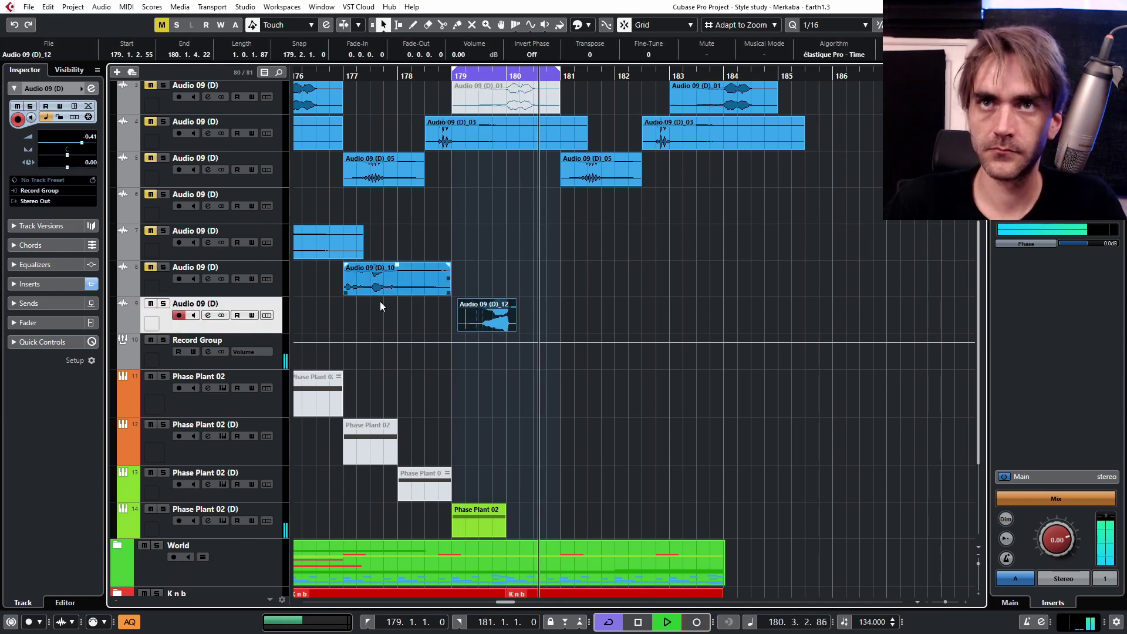
key("Delete")
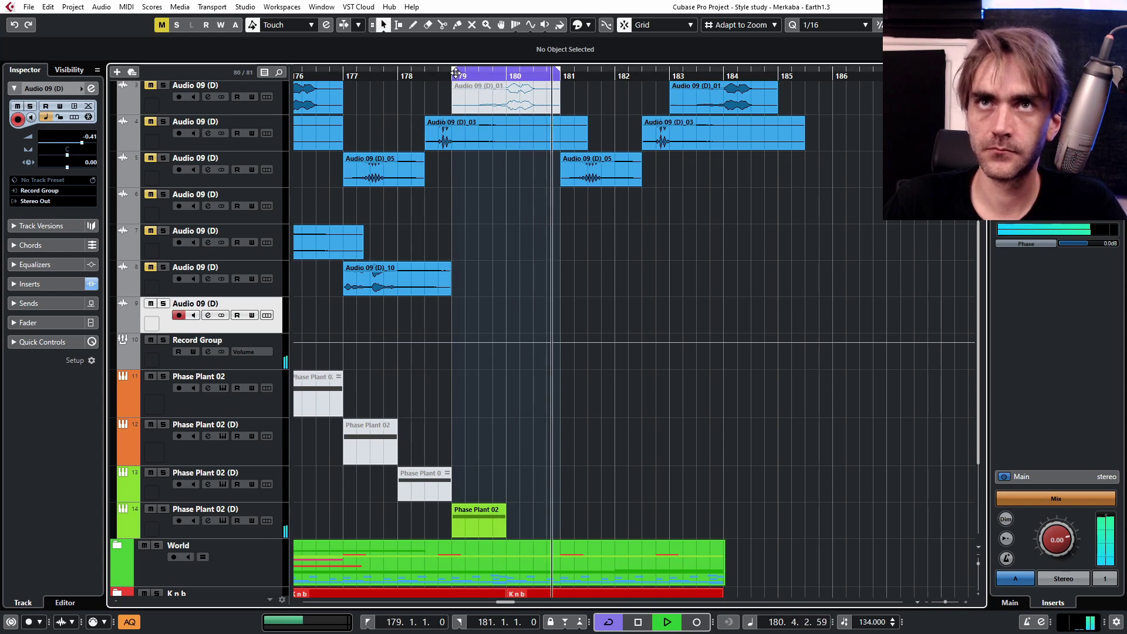
- Set the loop range from bar 178 to 180 and record the fourth Phase Plant clip onto the armed audio track
left_click_drag(453, 72, 398, 83)
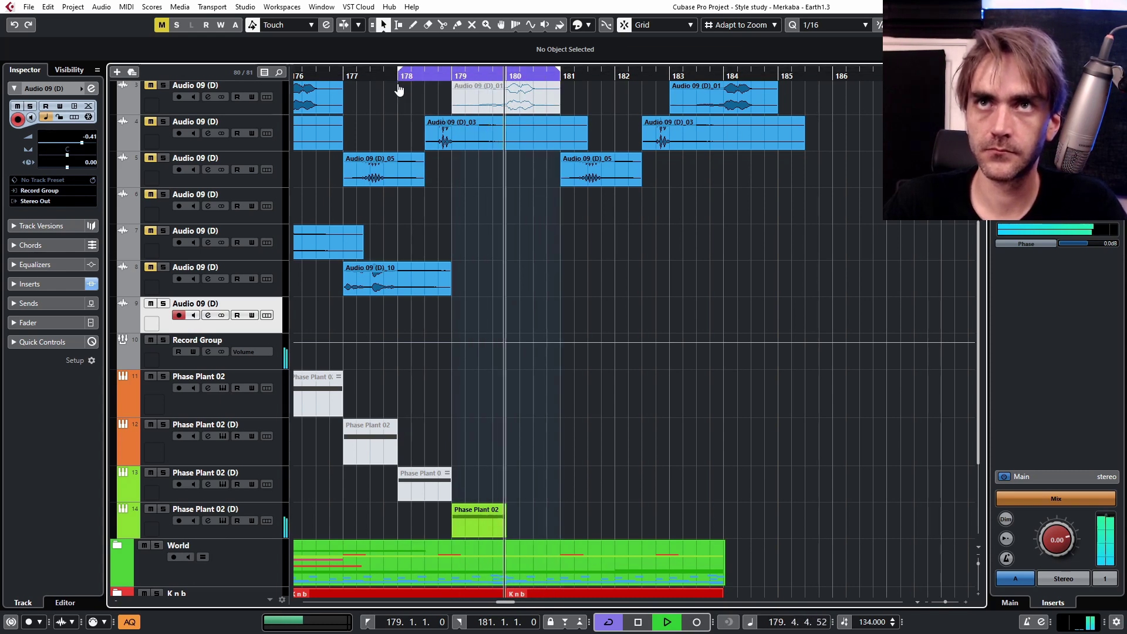
left_click_drag(558, 76, 507, 82)
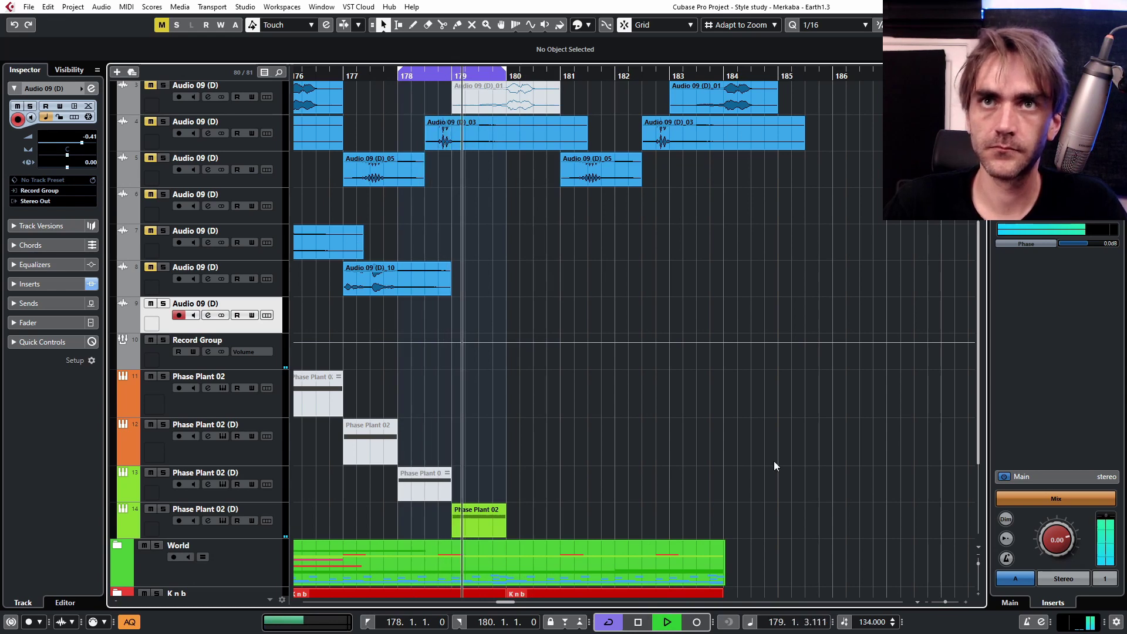
left_click(699, 624)
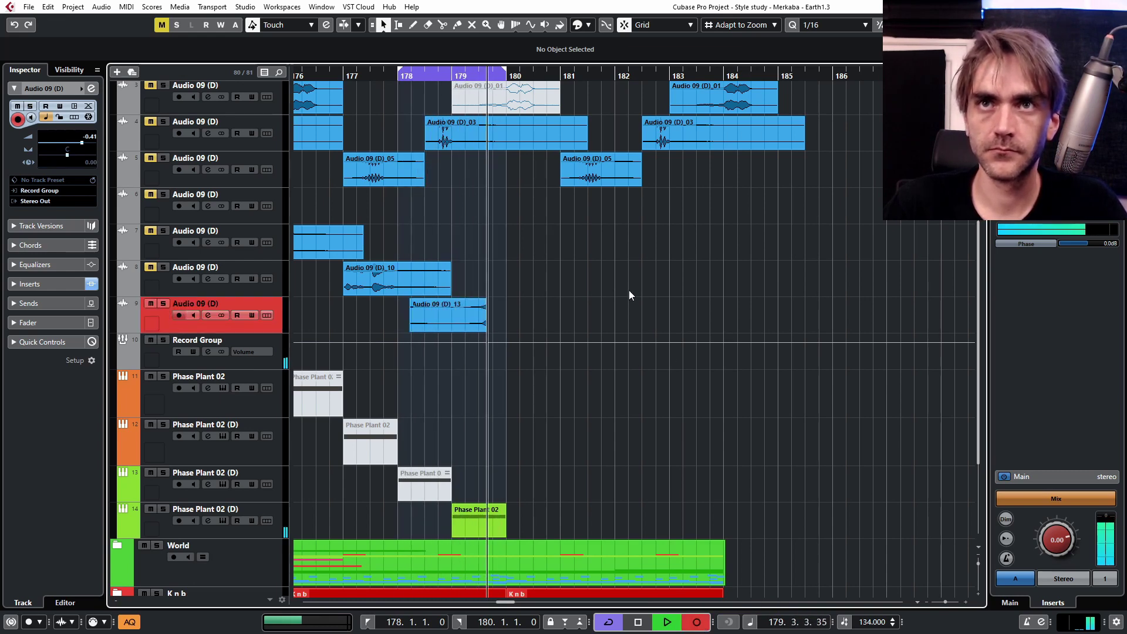
left_click(669, 621)
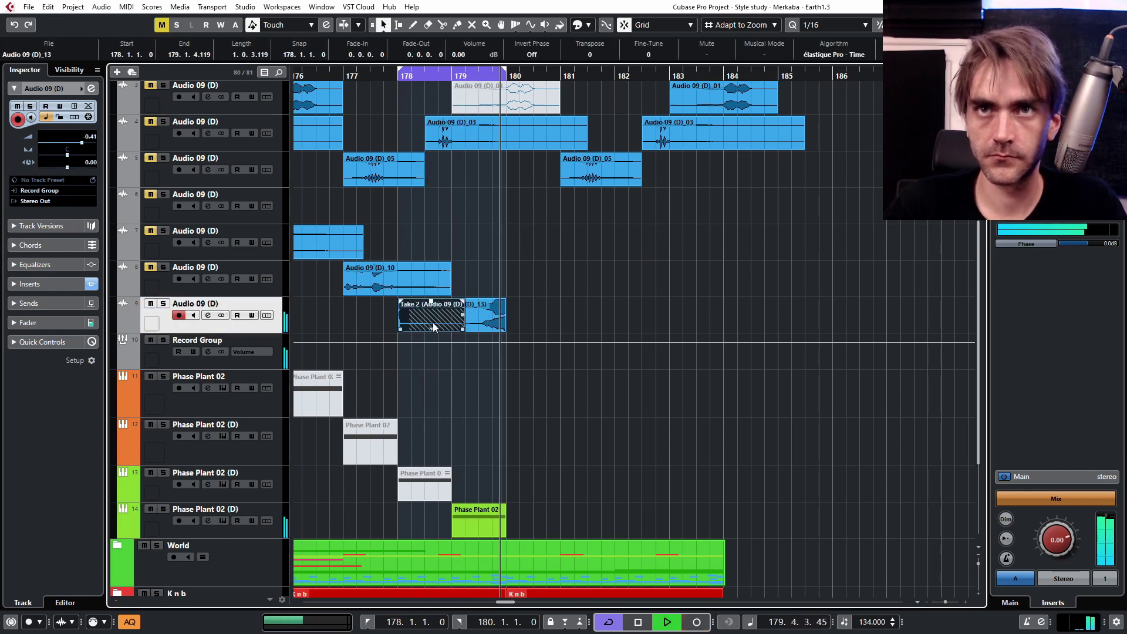
- Move the recorded Take 1 clip to bar 182 and rename its audio track Sweeps
left_click_drag(417, 328, 575, 336)
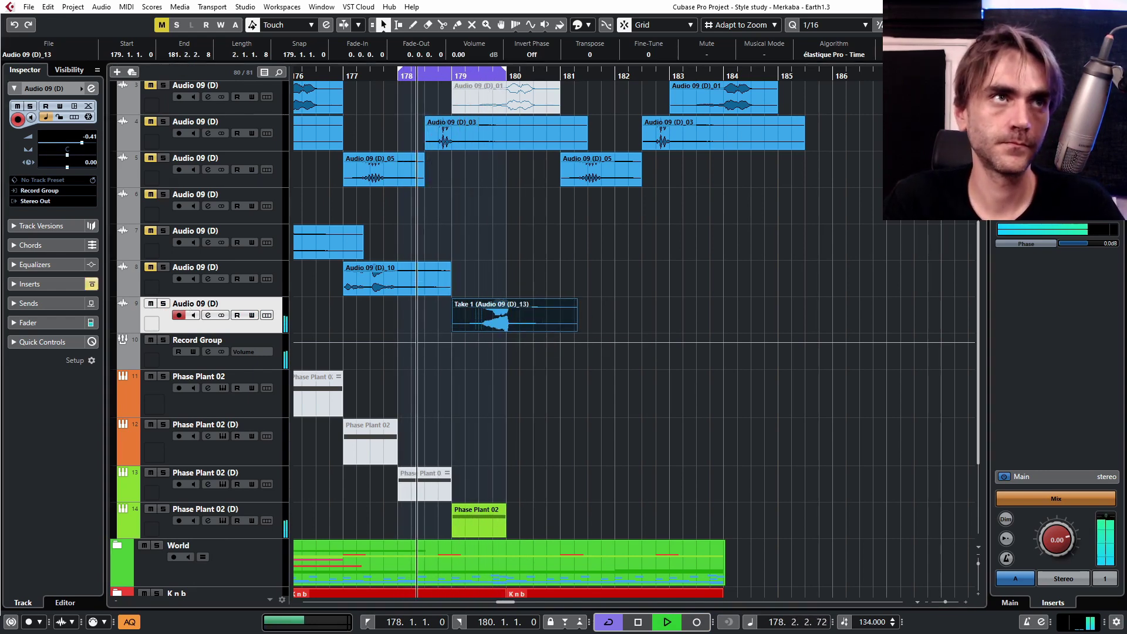
left_click_drag(548, 322, 670, 318)
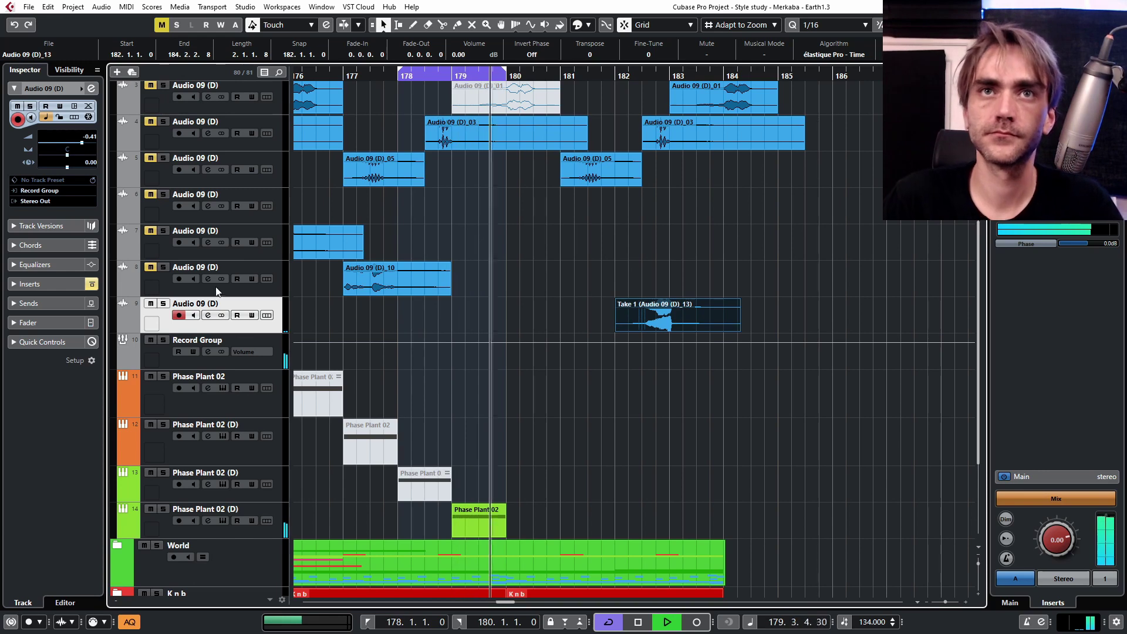
double_click(200, 303)
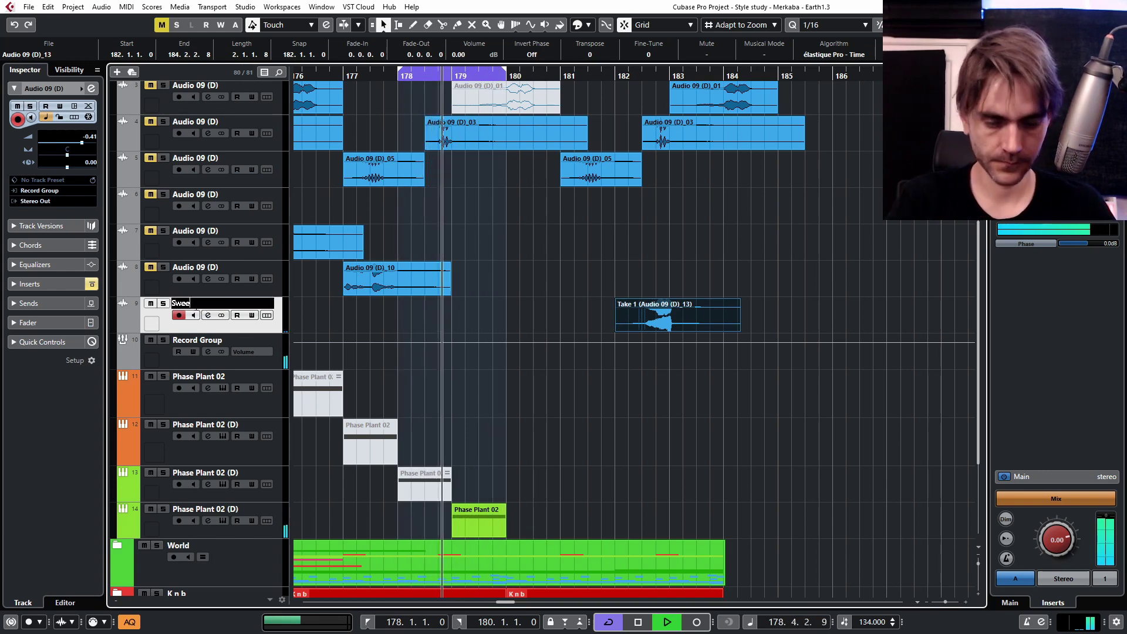
type("Sweeps")
key("Return")
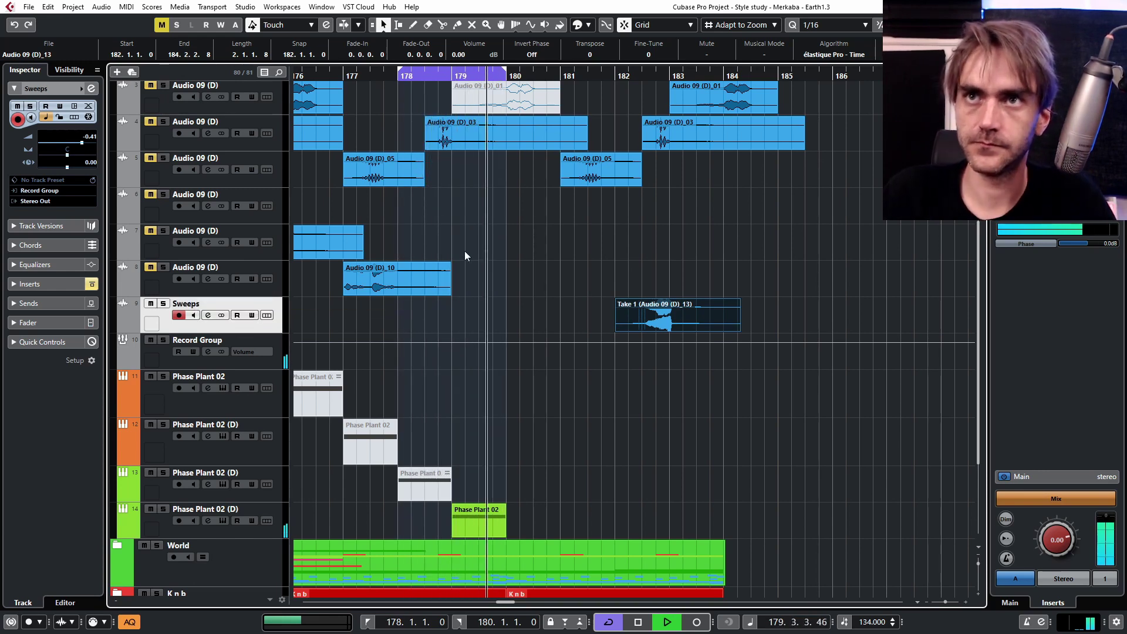
left_click(624, 288)
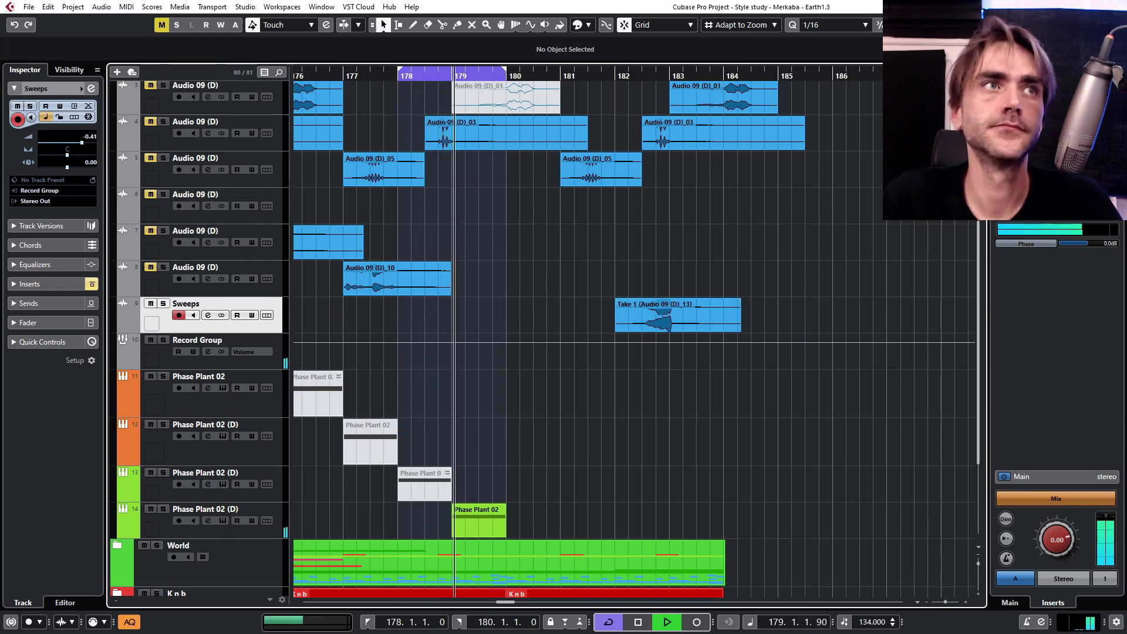
- Open the LFO's curve in the LFO Editor of the fourth track's Phase Plant
left_click(222, 388)
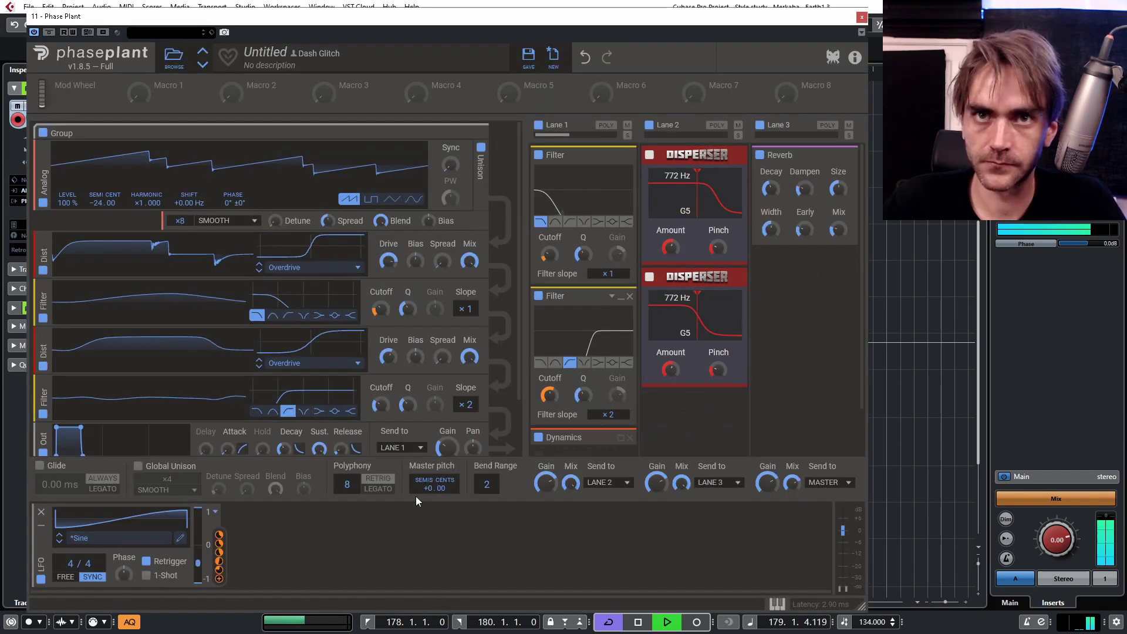
left_click(181, 538)
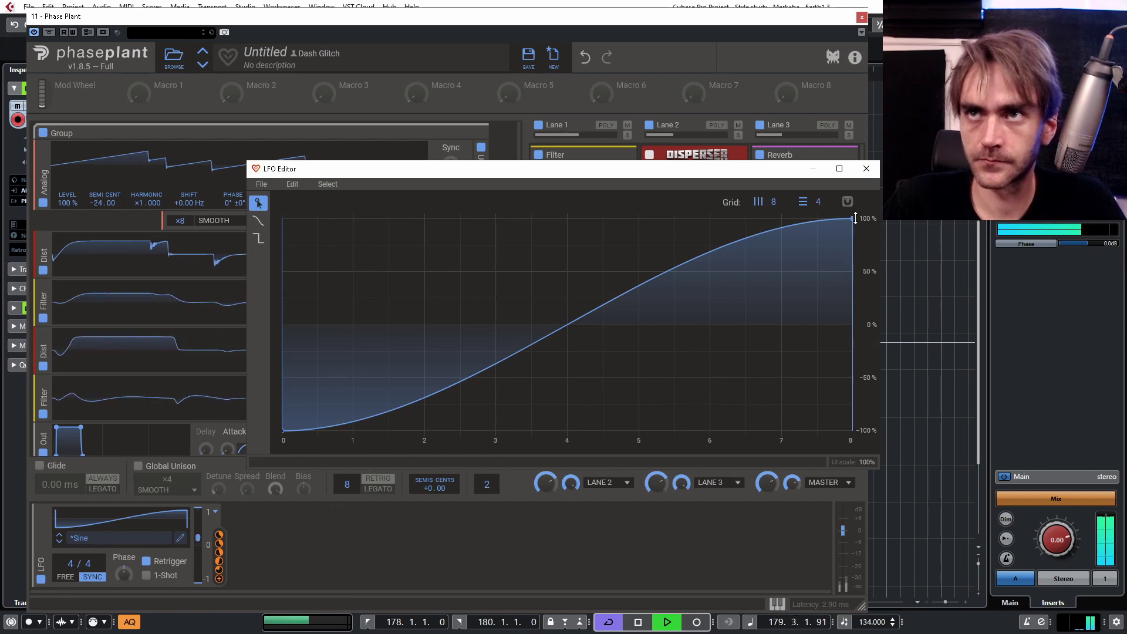
- Reshape the LFO curve so its 100 % peak falls steeply to -100 % just before grid position 8
left_click_drag(852, 221, 836, 198)
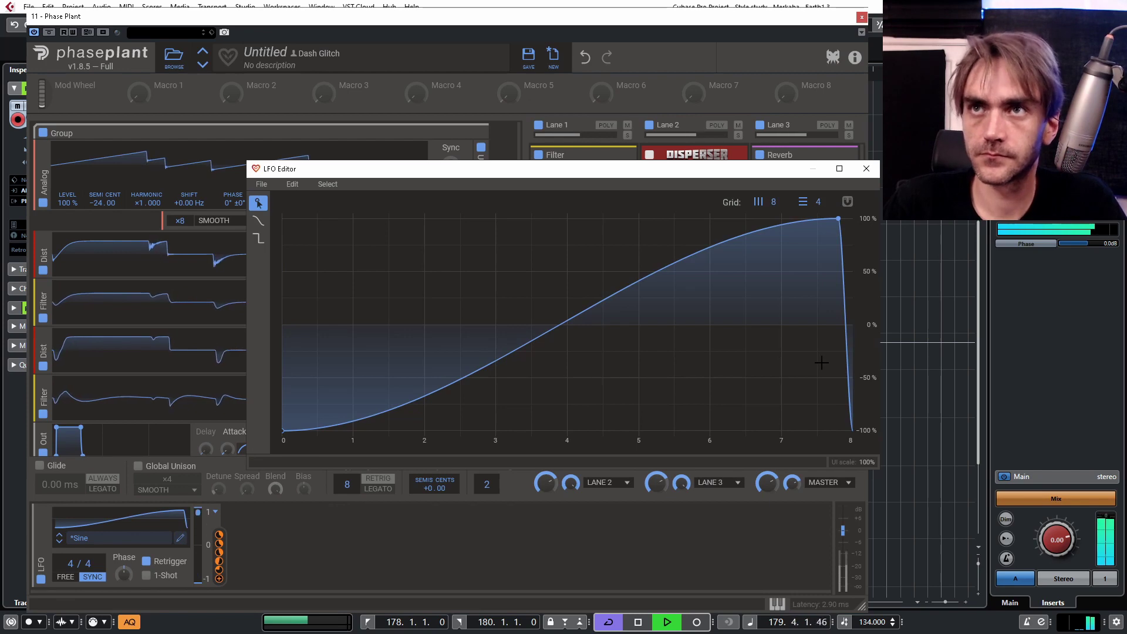
left_click(874, 173)
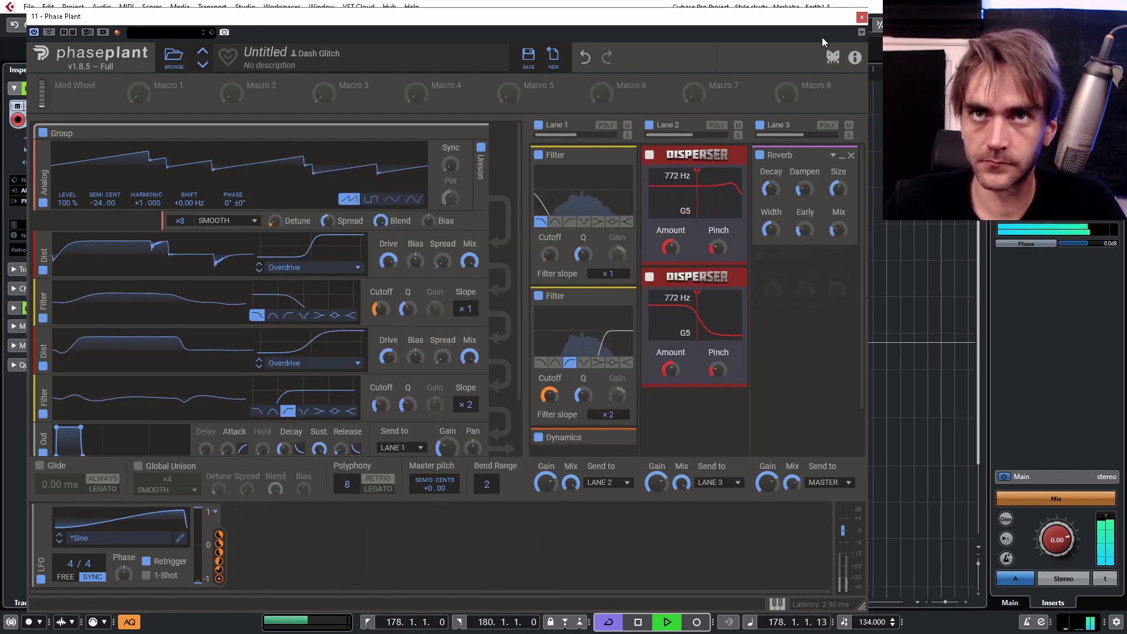
left_click(861, 18)
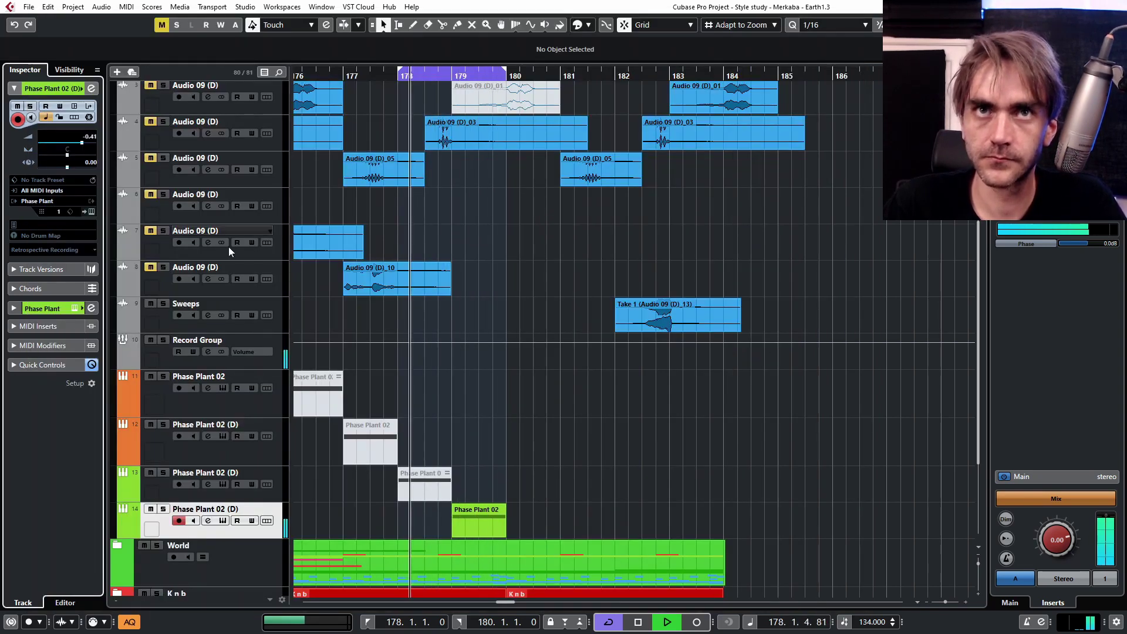
- Record the sweep sound onto the Sweeps track over the loop from bar 178 to bar 180
left_click(251, 329)
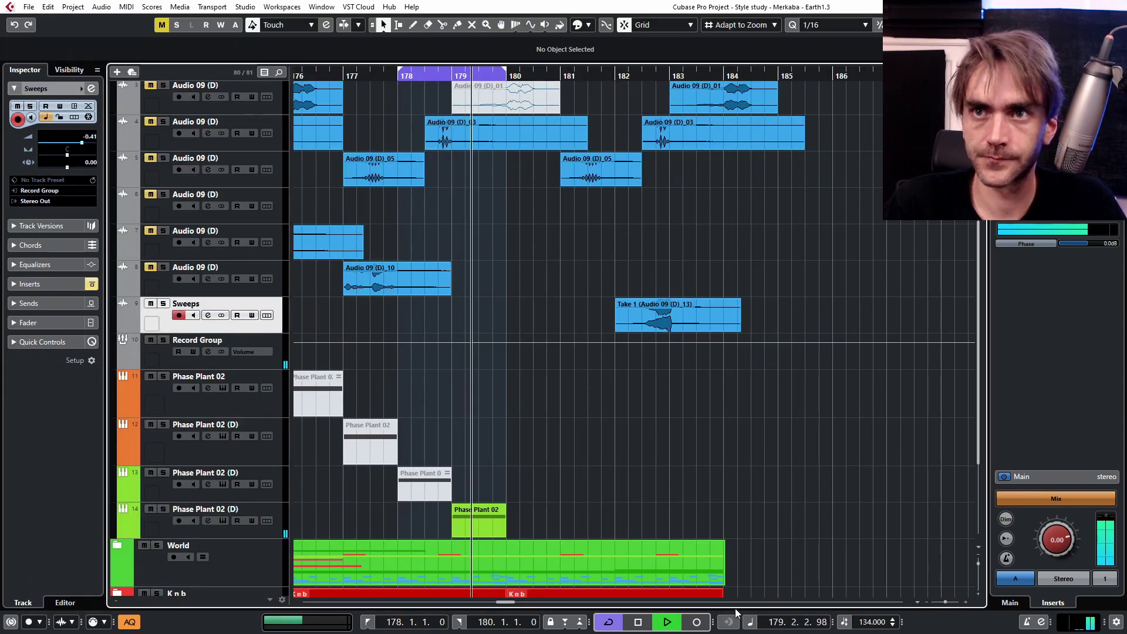
left_click(698, 623)
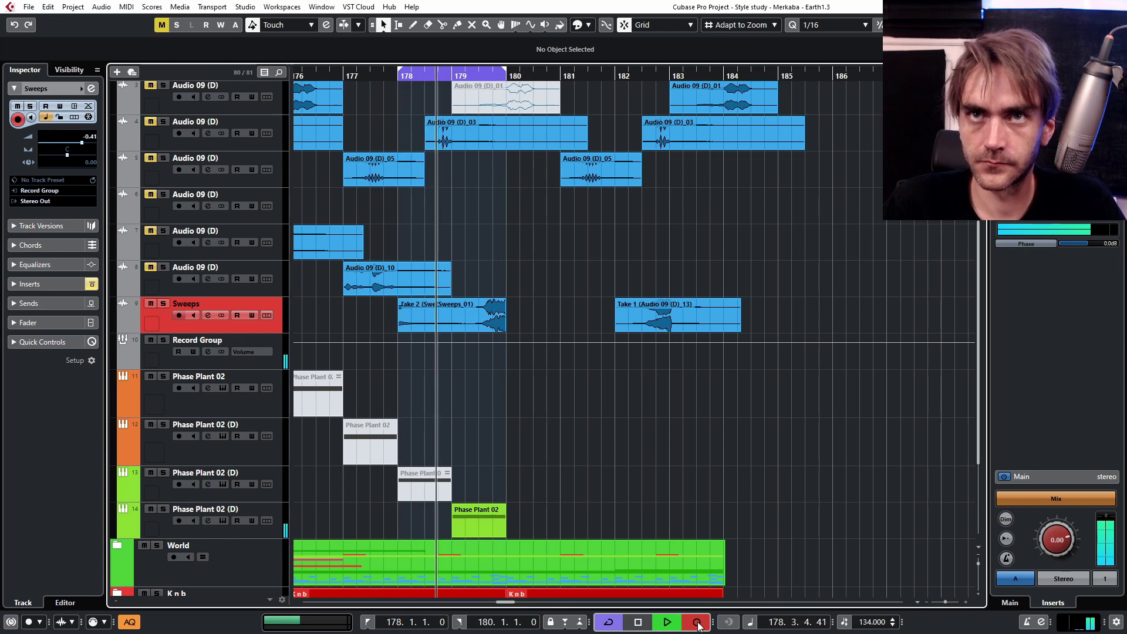
left_click(697, 623)
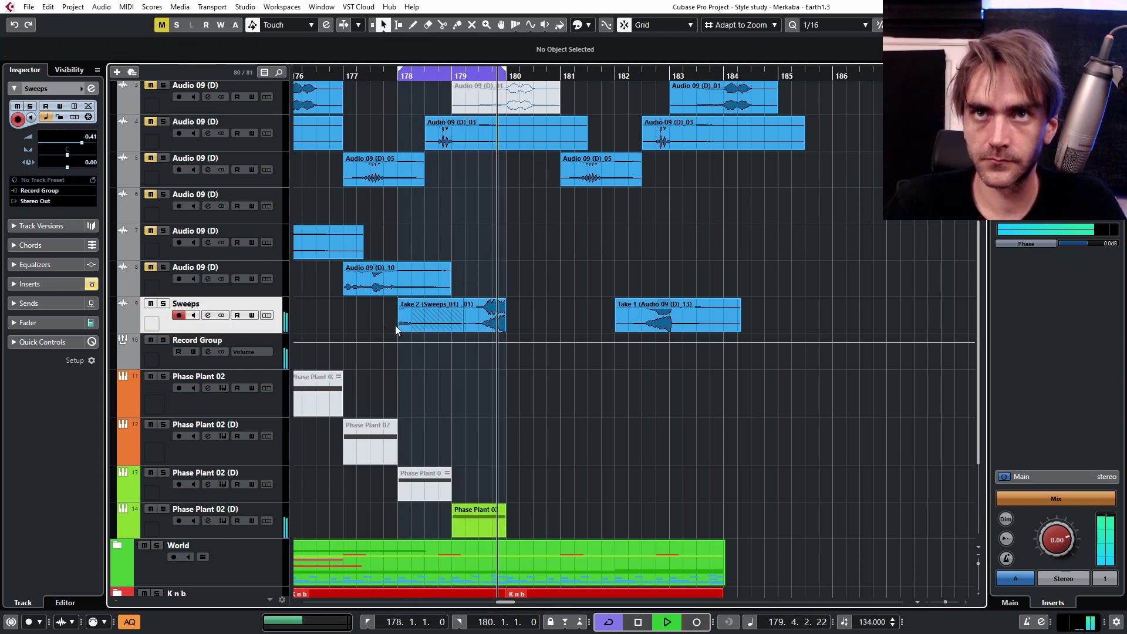
- Assign the LFO to the frequency of both Dispersers in Lane 2, with 19 % on the second one
double_click(452, 429)
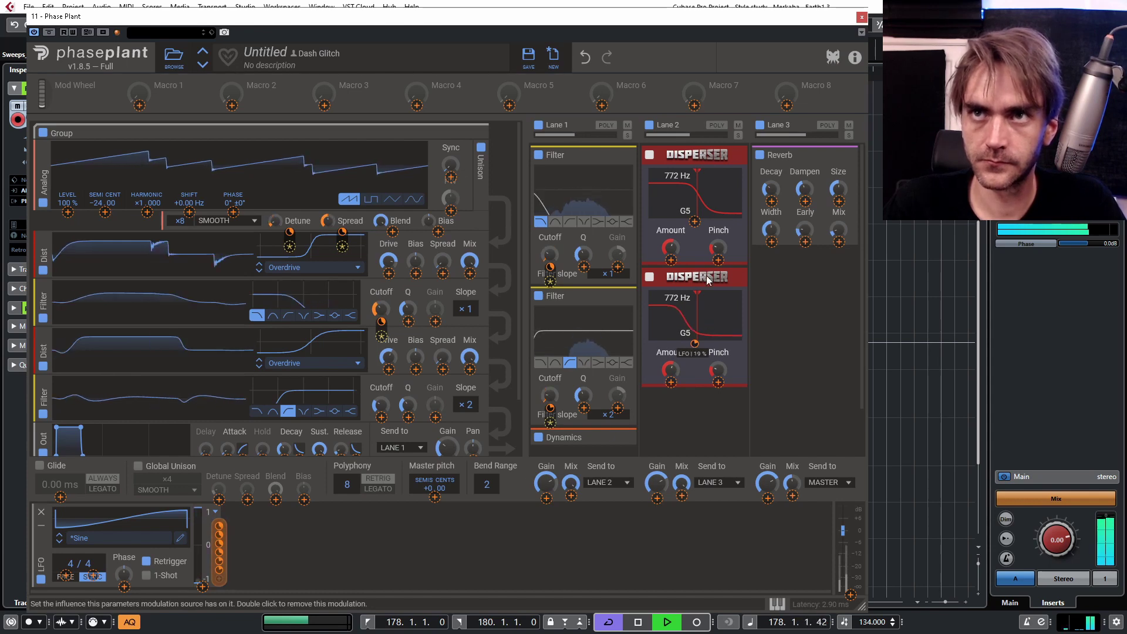
left_click_drag(696, 228, 696, 224)
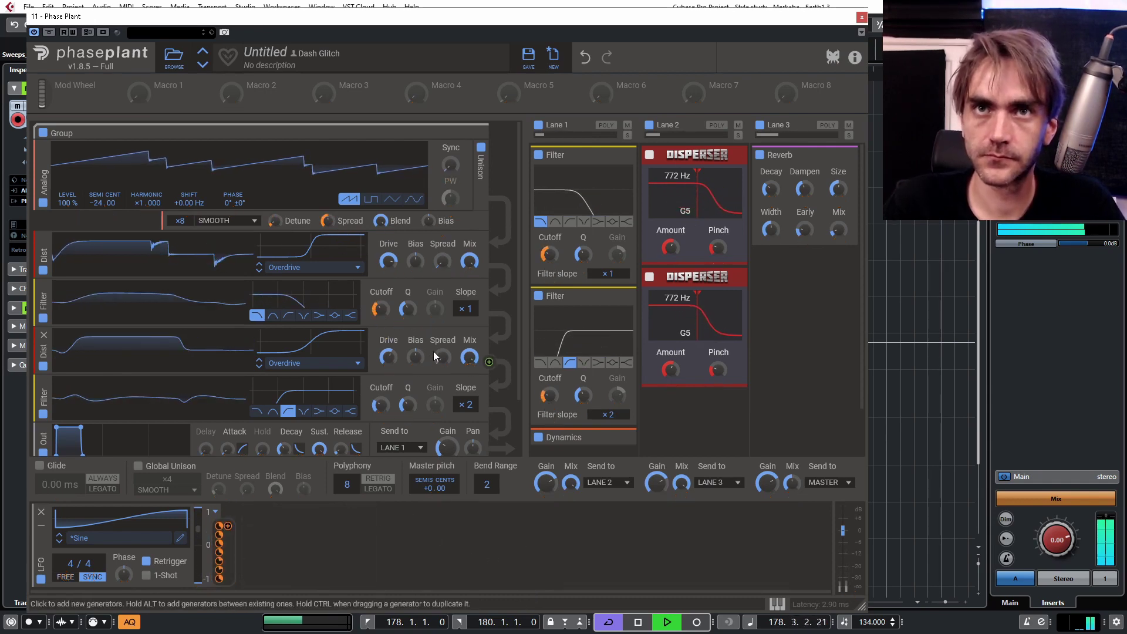
- Reset the second distortion's Bias and assign the LFO to the Bias of both Overdrive distortions
left_click_drag(417, 357, 417, 391)
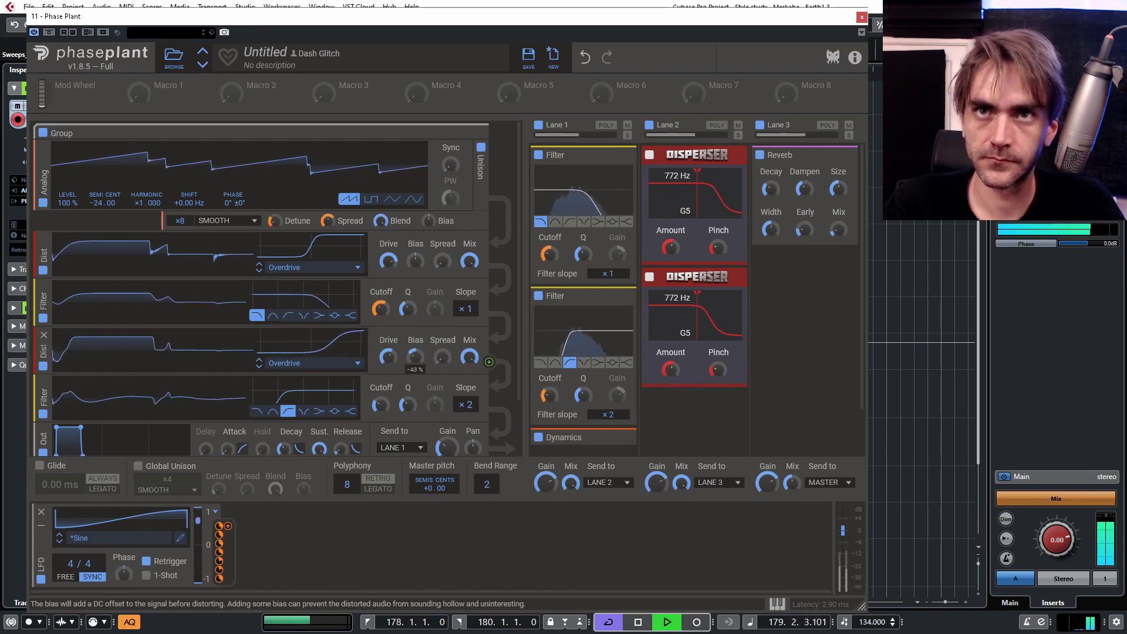
double_click(416, 358)
left_click_drag(227, 525, 417, 262)
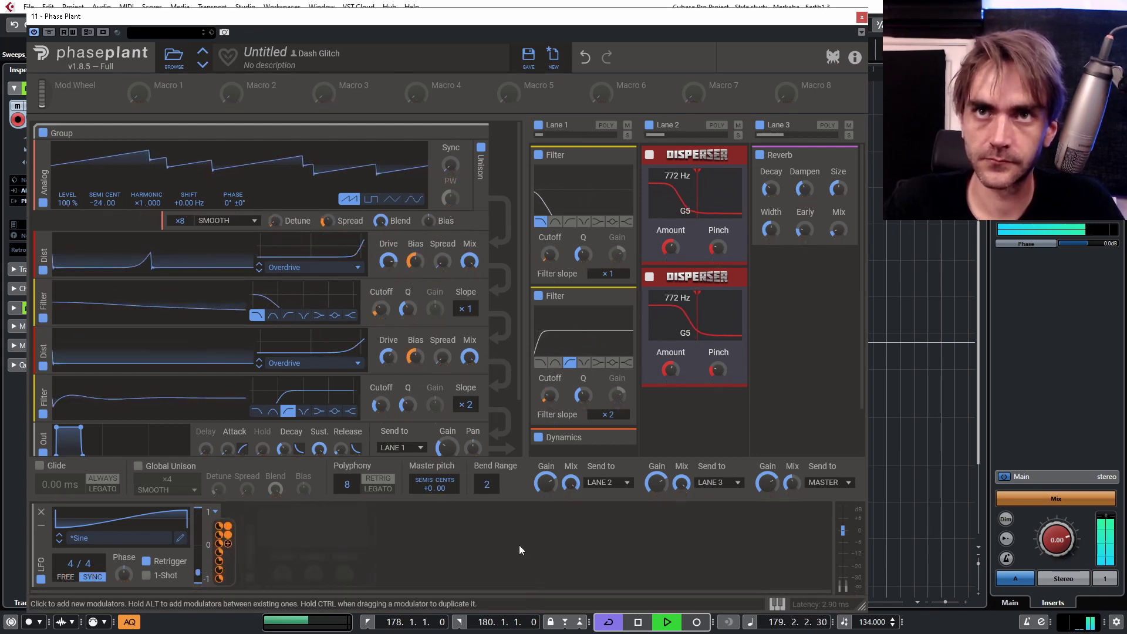
mouse_move(417, 371)
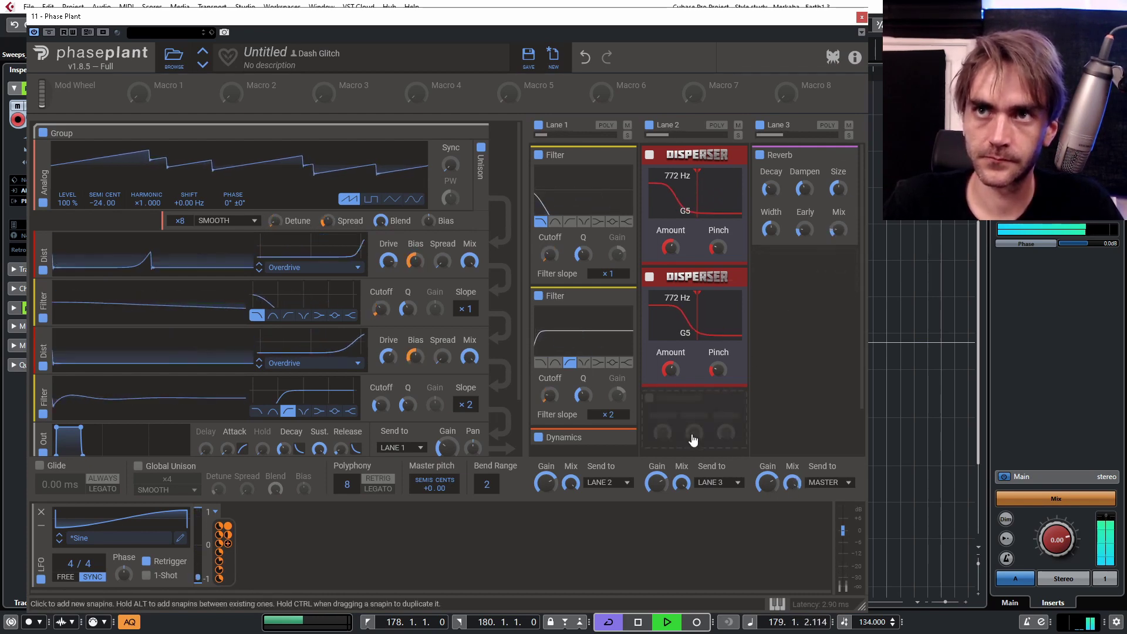
- Add a Haas effect below the Dispersers in Lane 2 and return to the project
left_click(695, 404)
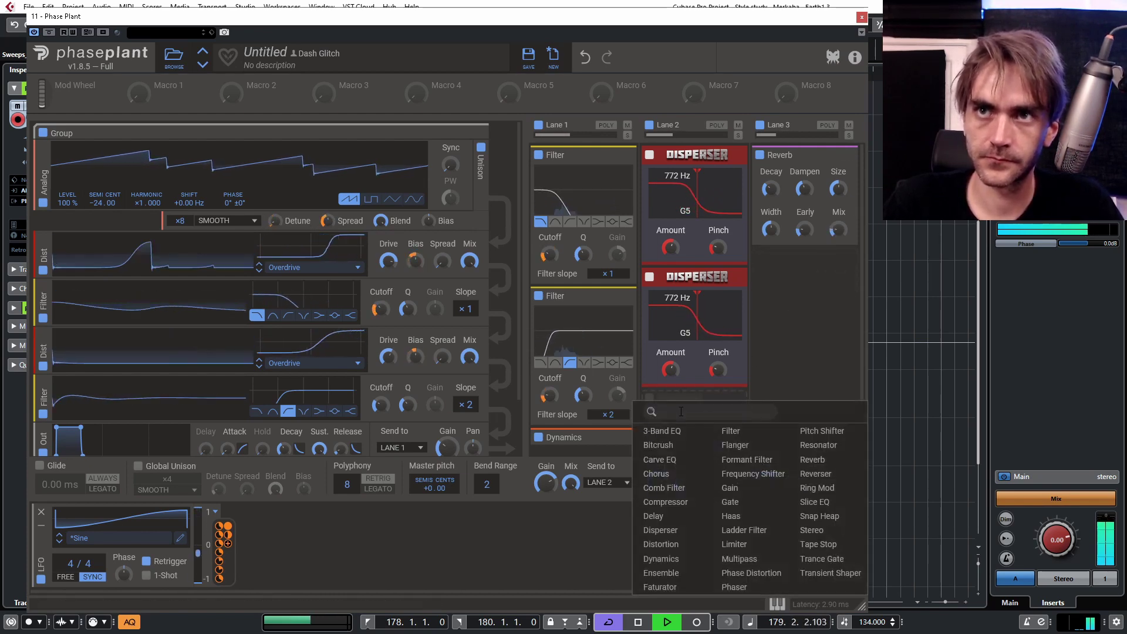
left_click(731, 516)
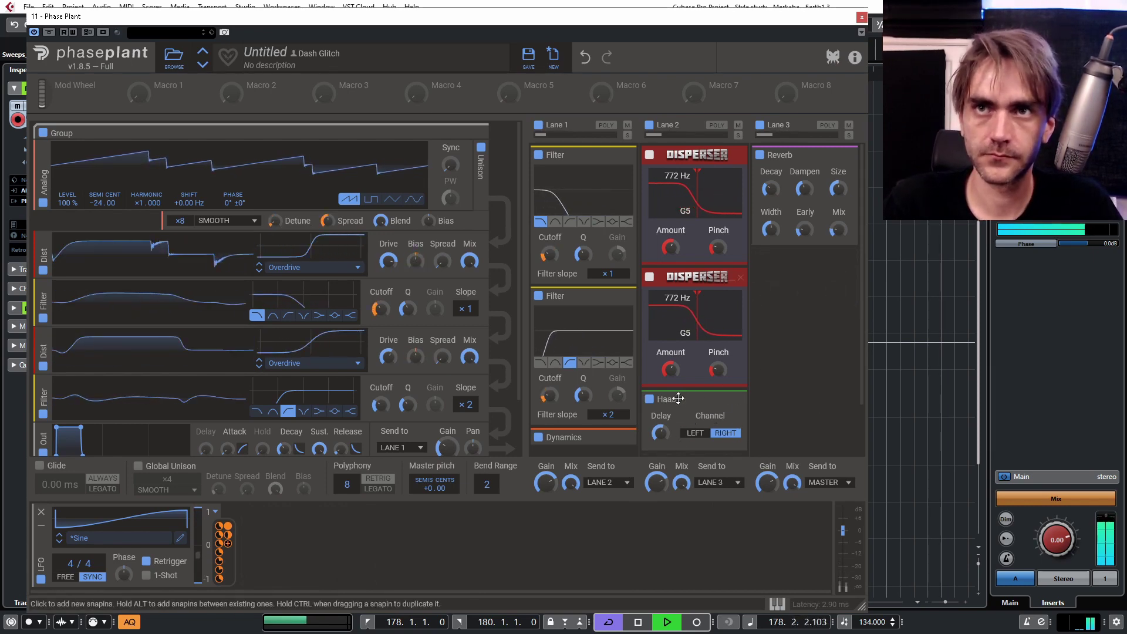
scroll(686, 400, "down", 2)
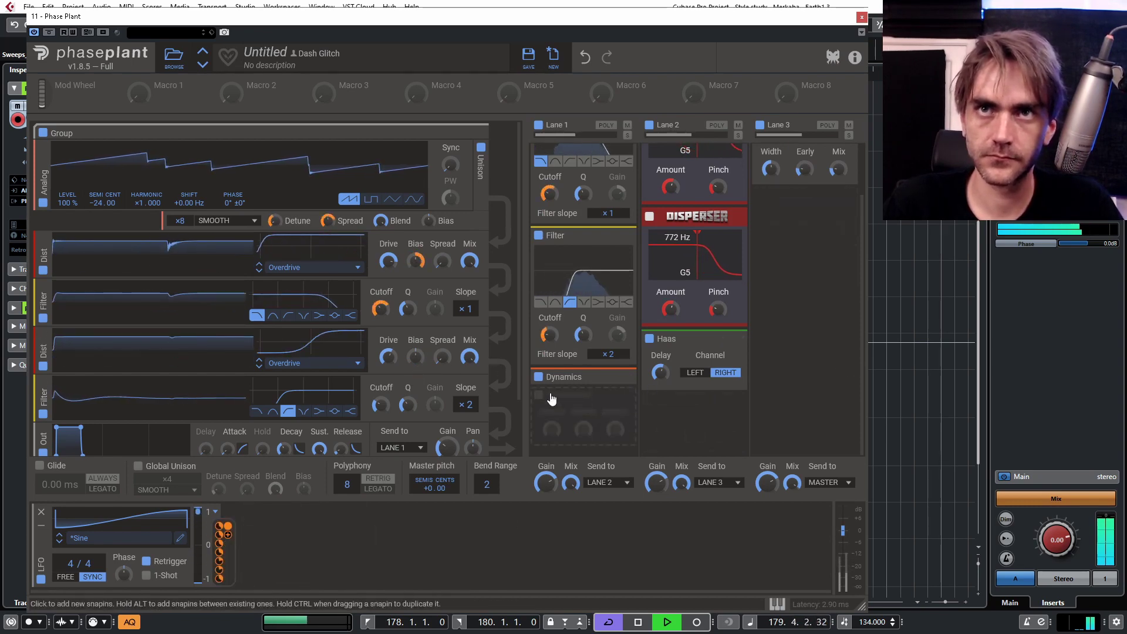
left_click(860, 17)
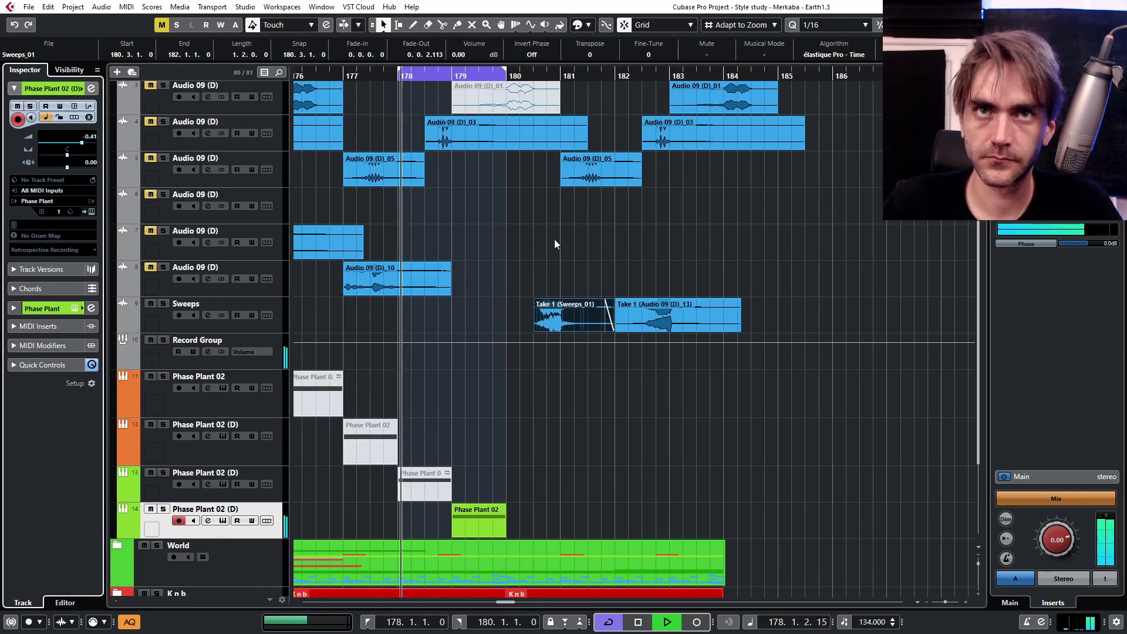
- Record the altered sweep as another take on the Sweeps track within the bar 178 to 180 loop
left_click(145, 322)
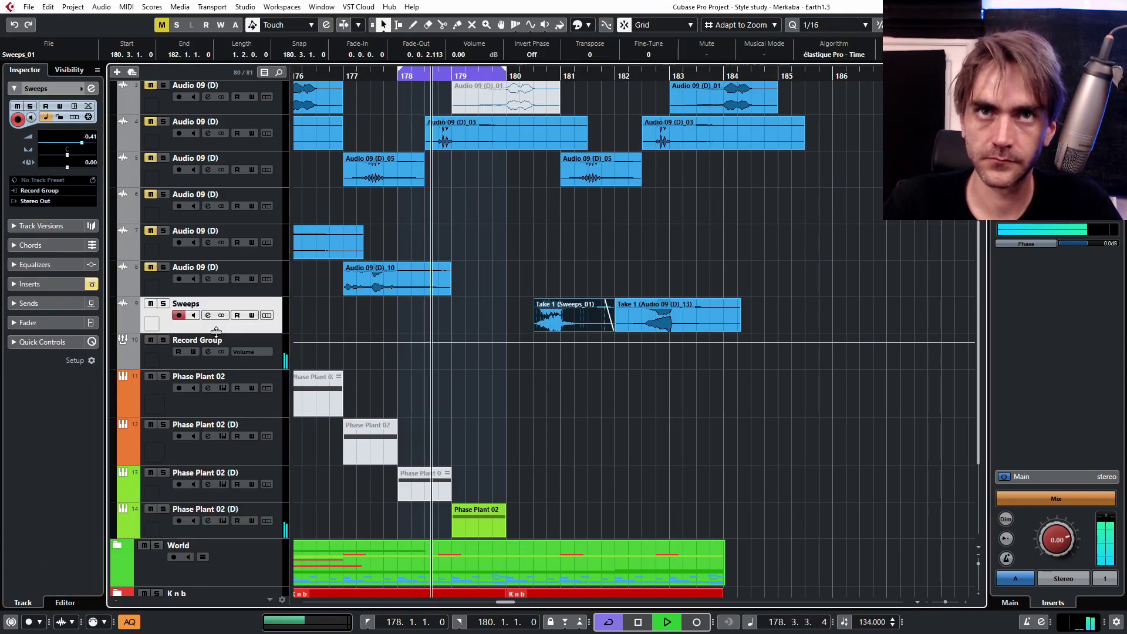
left_click(696, 621)
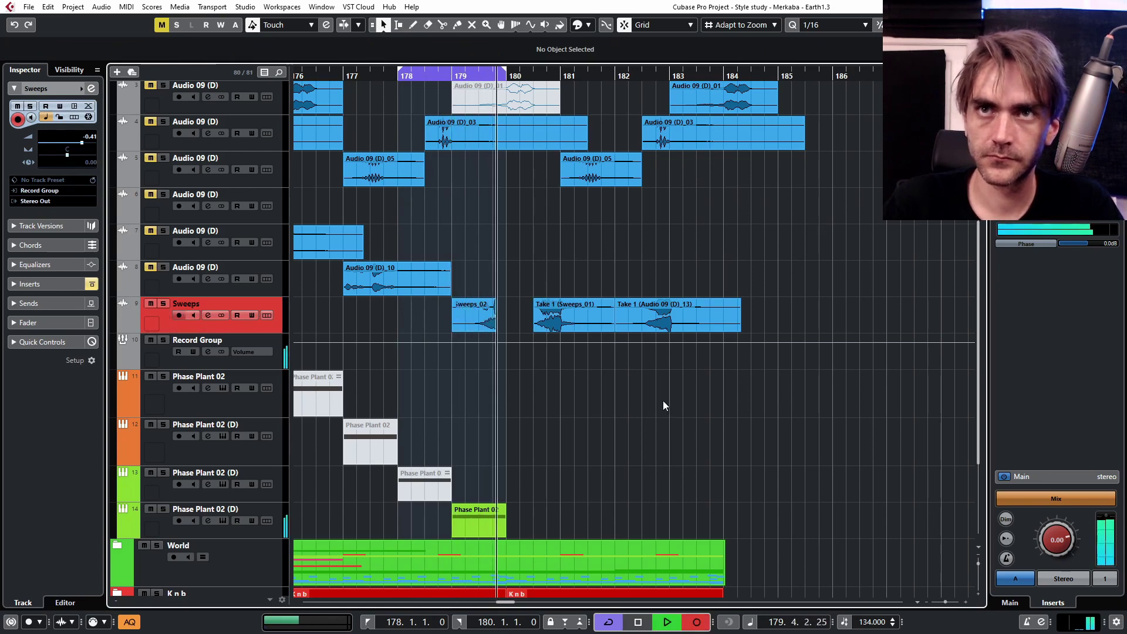
left_click(696, 623)
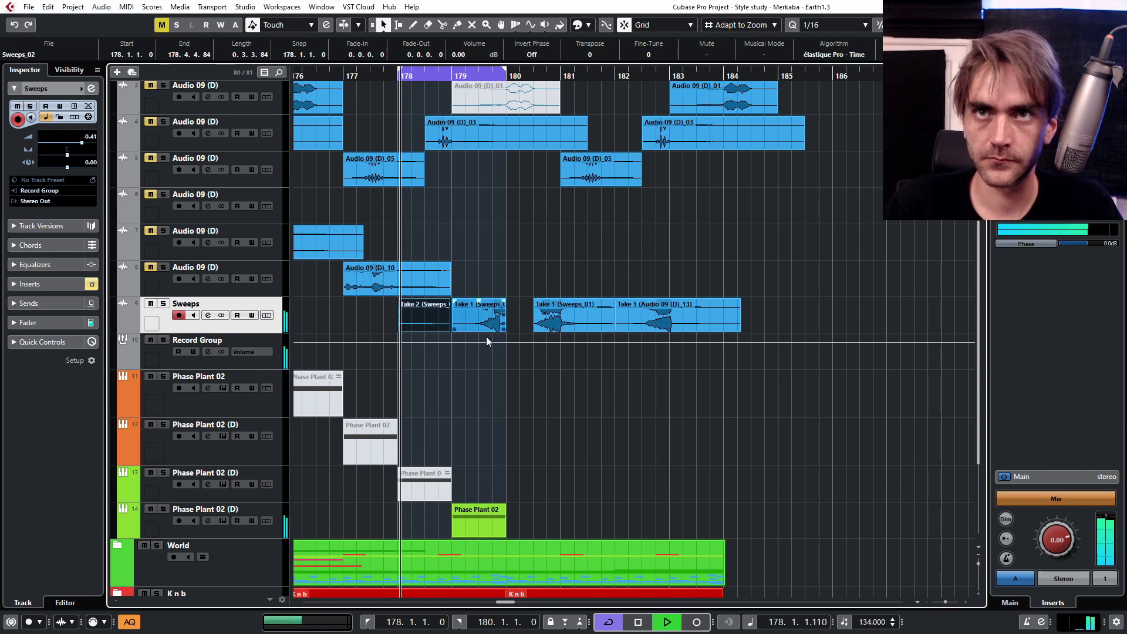
- Delete the leftover take at bar 178 and move the remaining Sweeps clips right so the first starts at bar 181
key("Delete")
mouse_move(784, 298)
left_mouse_down()
mouse_move(478, 331)
mouse_move(588, 317)
left_mouse_up()
left_click(621, 340)
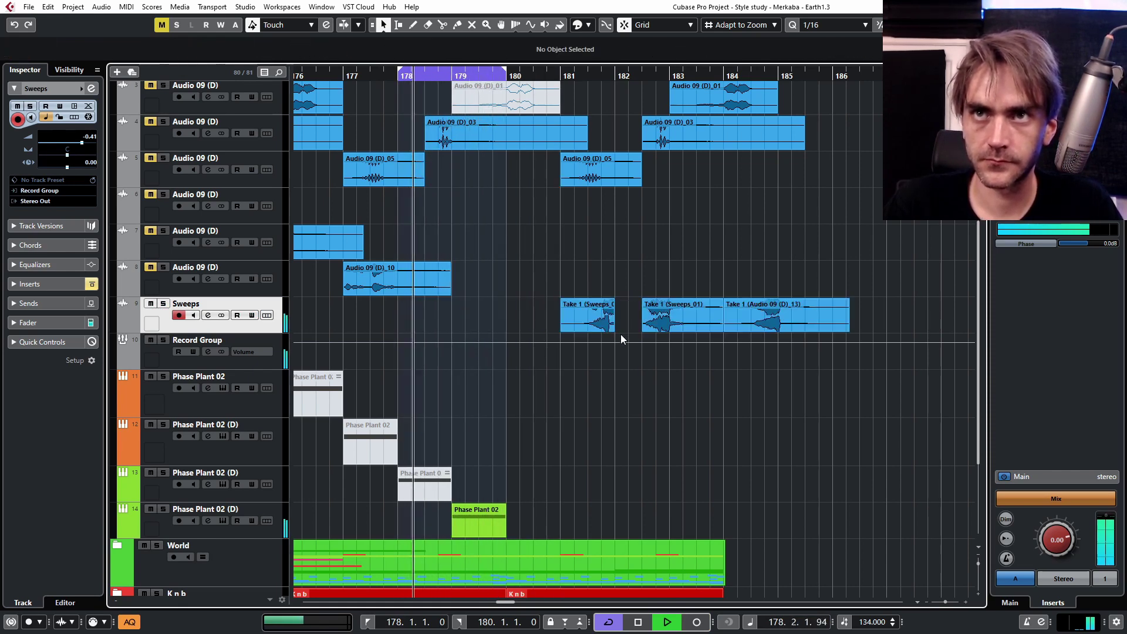
- Shift the two older sweep clips one bar to the right and extend the Sweeps_02 clip to bar 183
left_click_drag(661, 258, 816, 324)
left_click(613, 365)
left_click_drag(612, 327, 671, 327)
- Reopen Phase Plant on the last synth track, remove the LFO modulation from the first distortion's Bias, and close the plugin
left_click(269, 530)
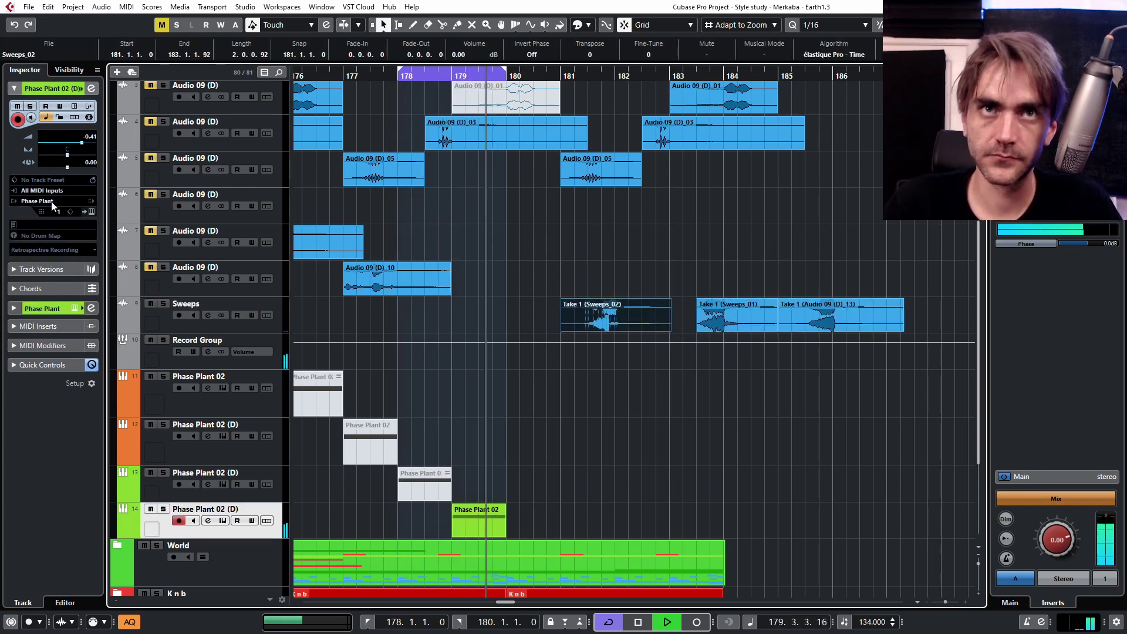
left_click(92, 209)
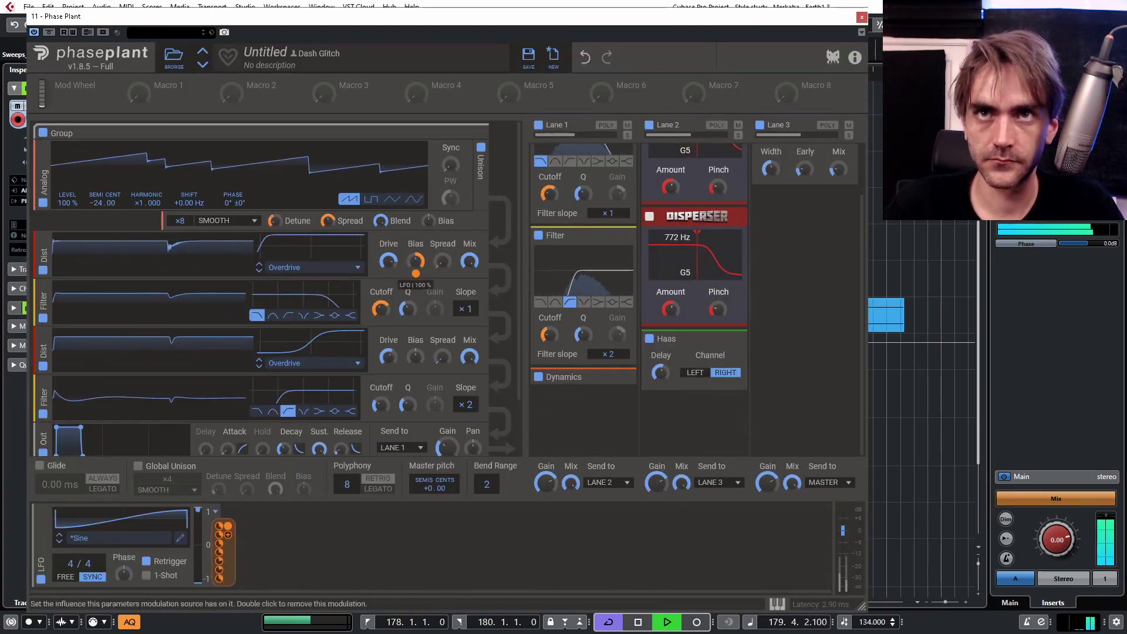
mouse_move(416, 273)
scroll(415, 273, "down", 4)
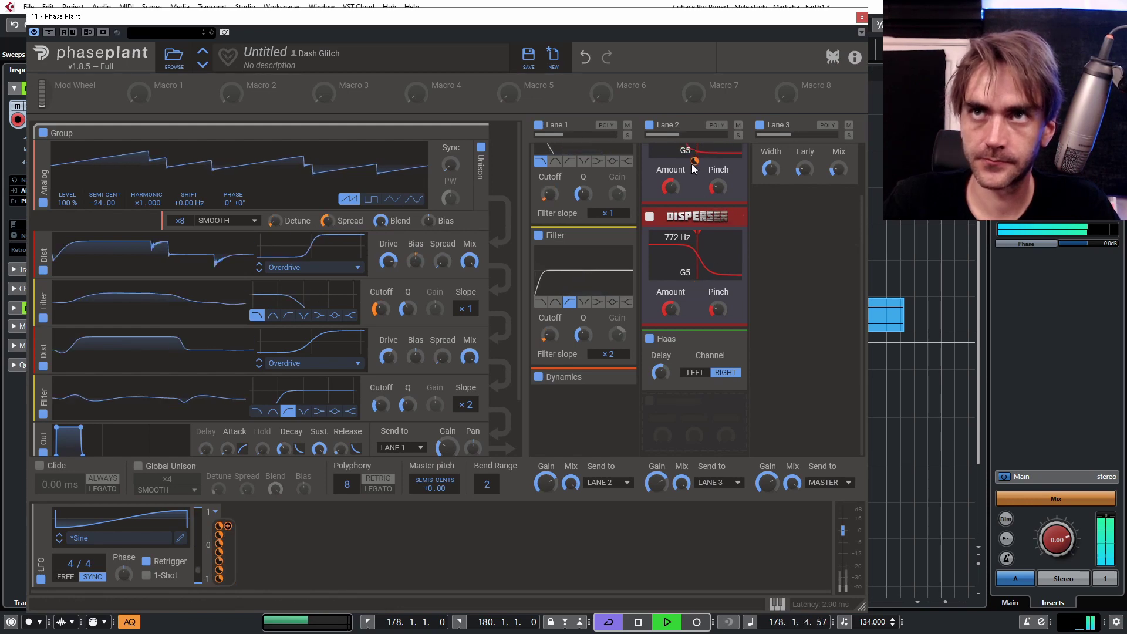
scroll(807, 319, "up", 2)
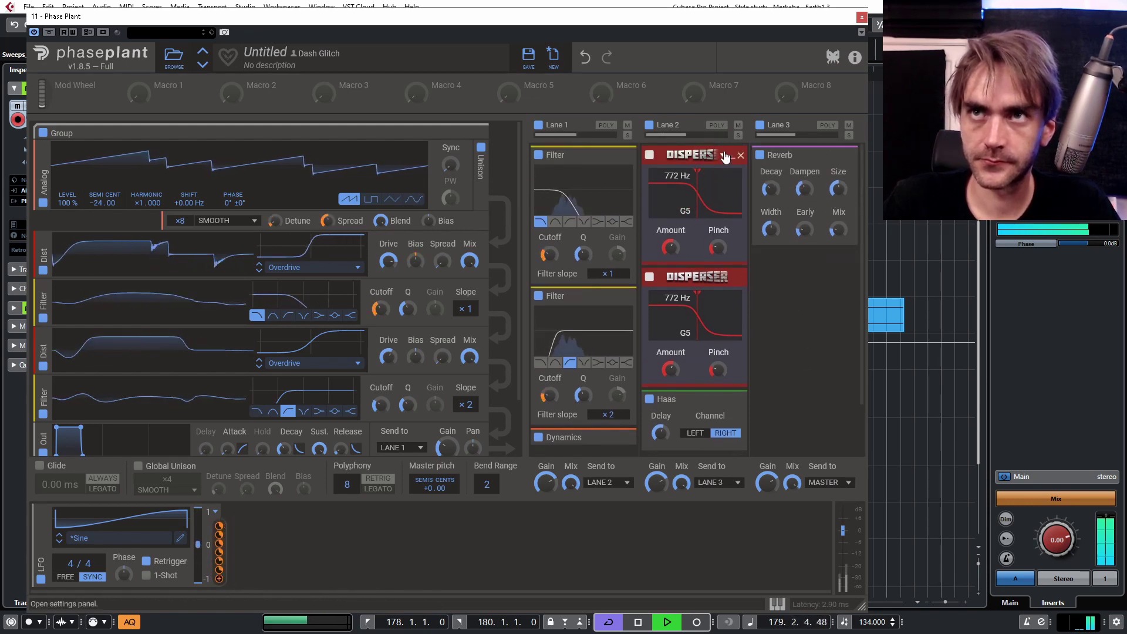
left_click(733, 156)
key("ctrl+w")
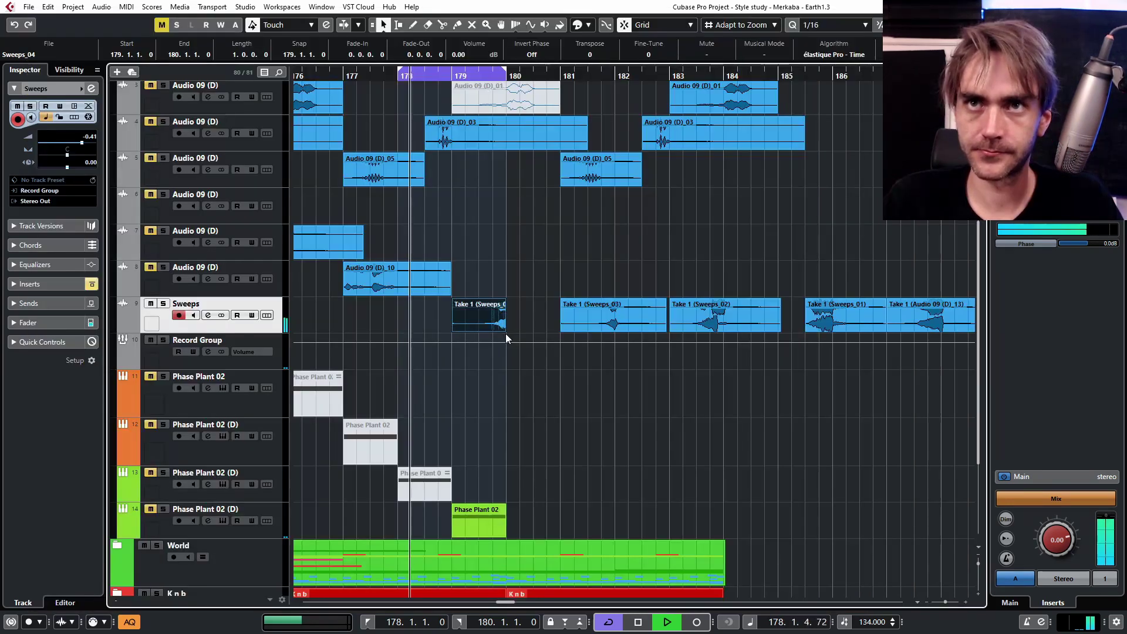
- Extend the Sweeps_04 clip to bar 181 and trim its start to 179.3
left_click_drag(505, 334, 559, 334)
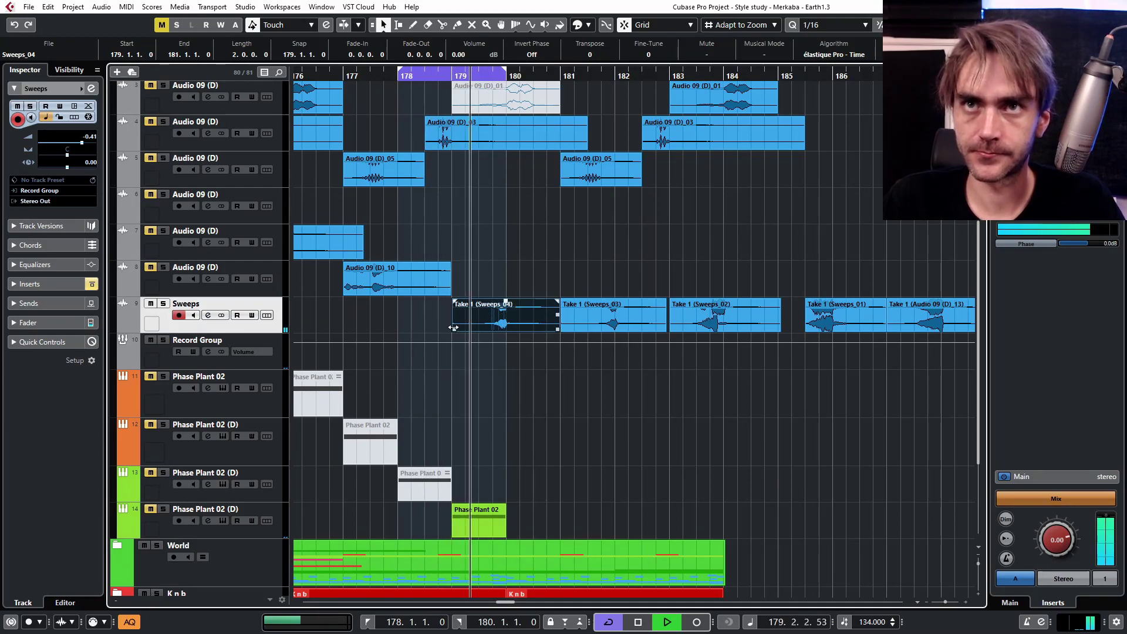
left_click_drag(454, 328, 480, 327)
key("g")
key("g")
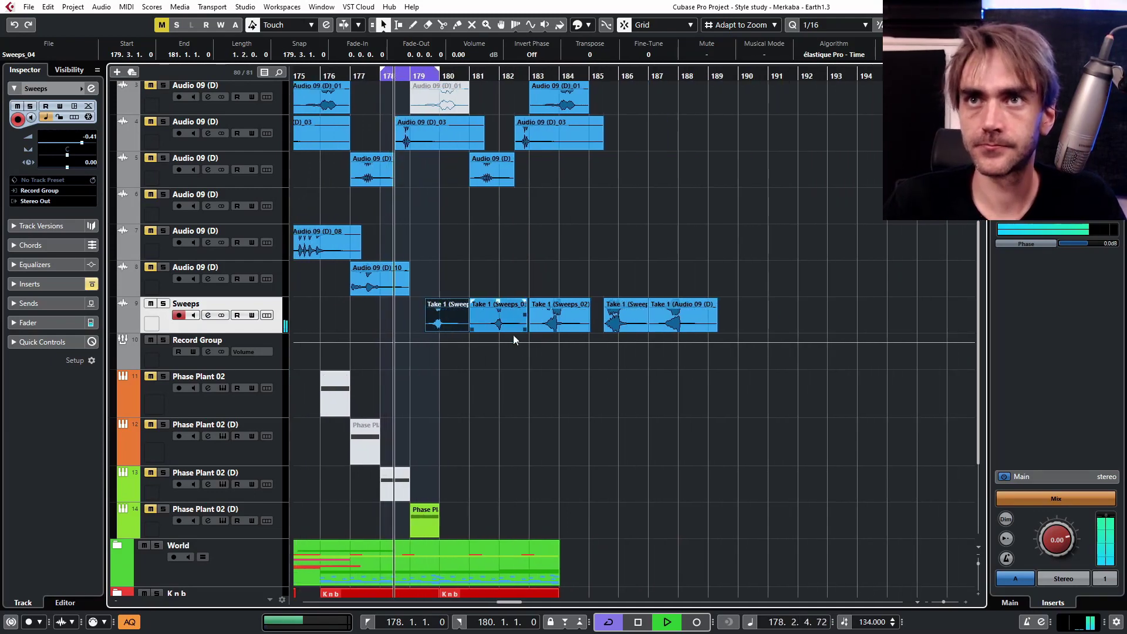
- Select all four Phase Plant 02 tracks and shrink their height to the minimum
left_click(262, 397)
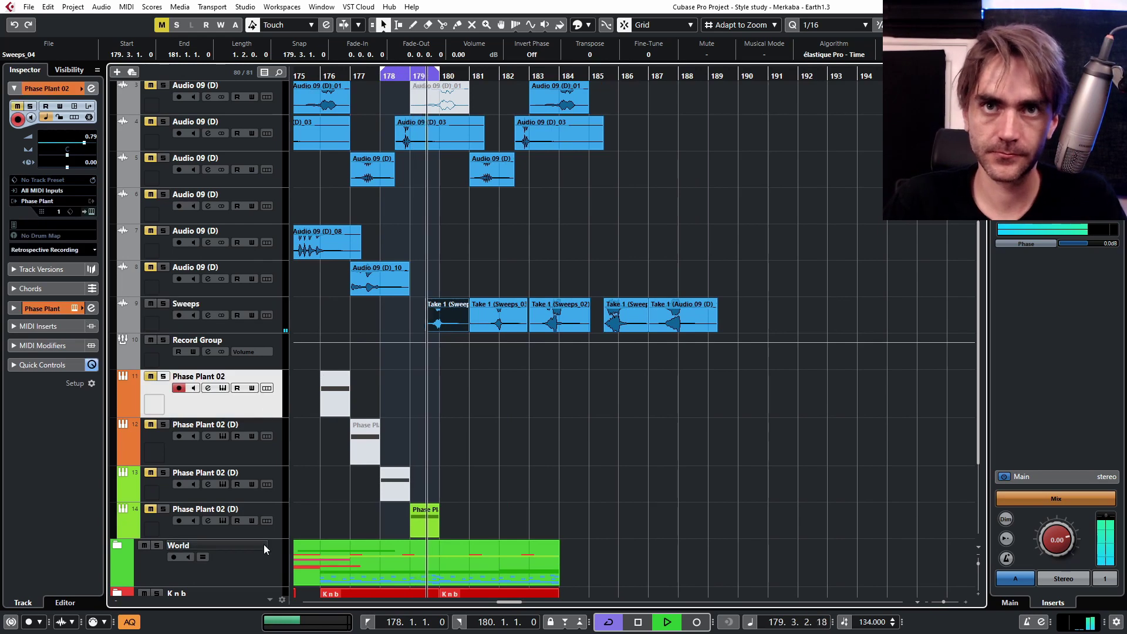
left_click(270, 534, "shift")
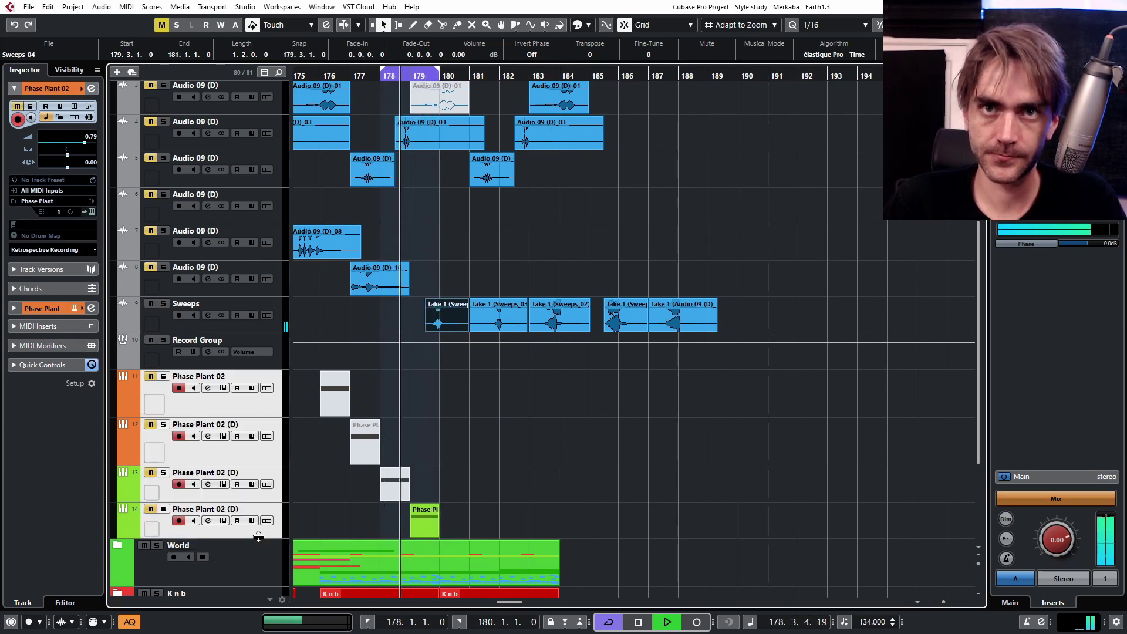
left_click_drag(259, 536, 259, 403)
- Set the loop range to run from bar 176 to bar 184
scroll(509, 172, "left", 3)
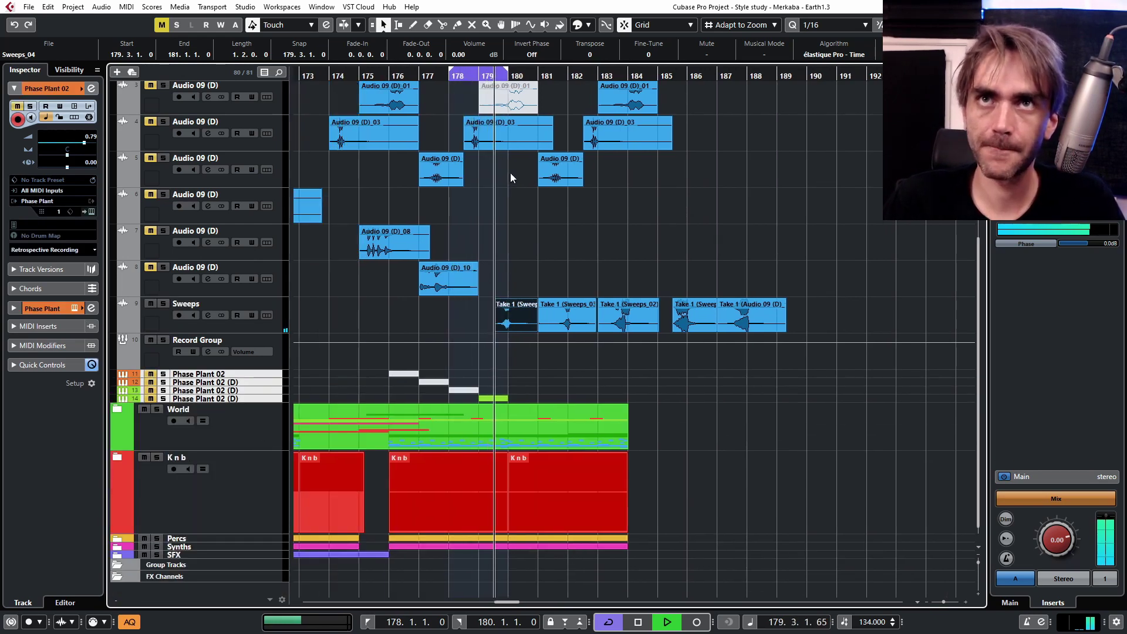
left_click(391, 75, "ctrl")
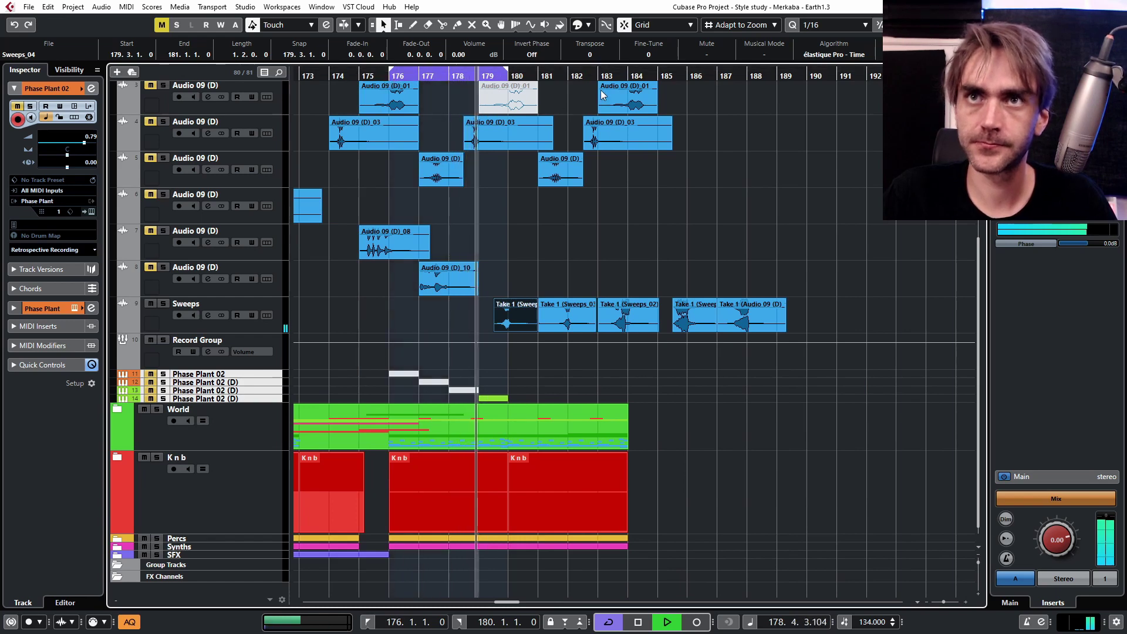
scroll(617, 100, "up", 1)
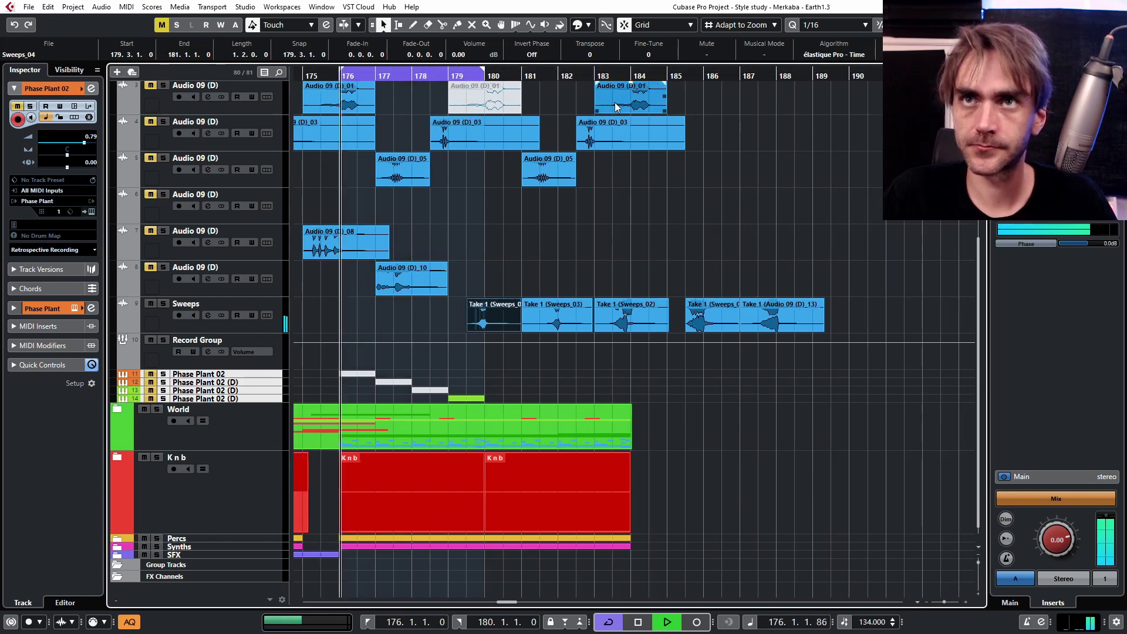
left_click(616, 75, "alt")
scroll(616, 266, "left", 5)
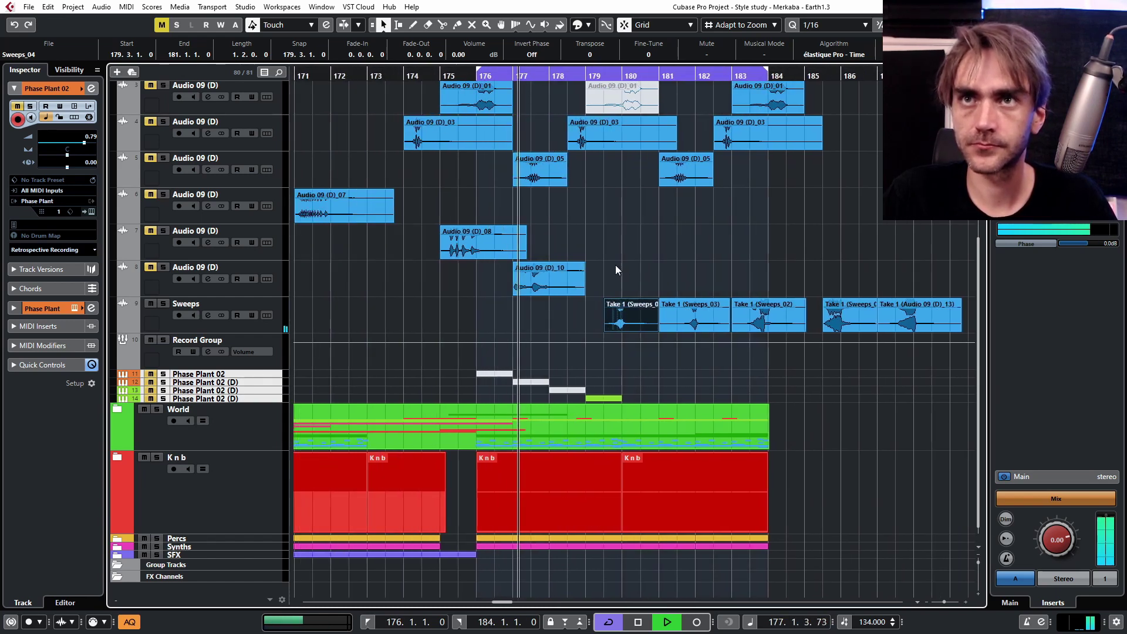
- Move the Sweeps_03 clip to bar 177 on the Sweeps track and restart playback from bar 176
left_click(615, 267)
scroll(609, 325, "up", 1)
key("space")
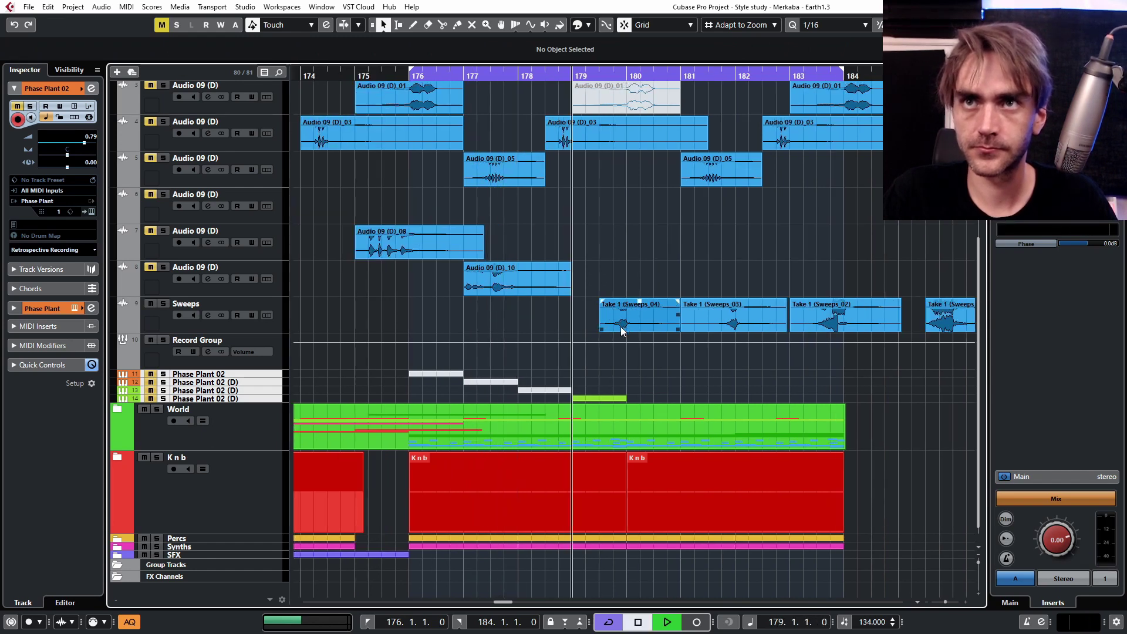
key("space")
left_click_drag(745, 309, 522, 317)
key("space")
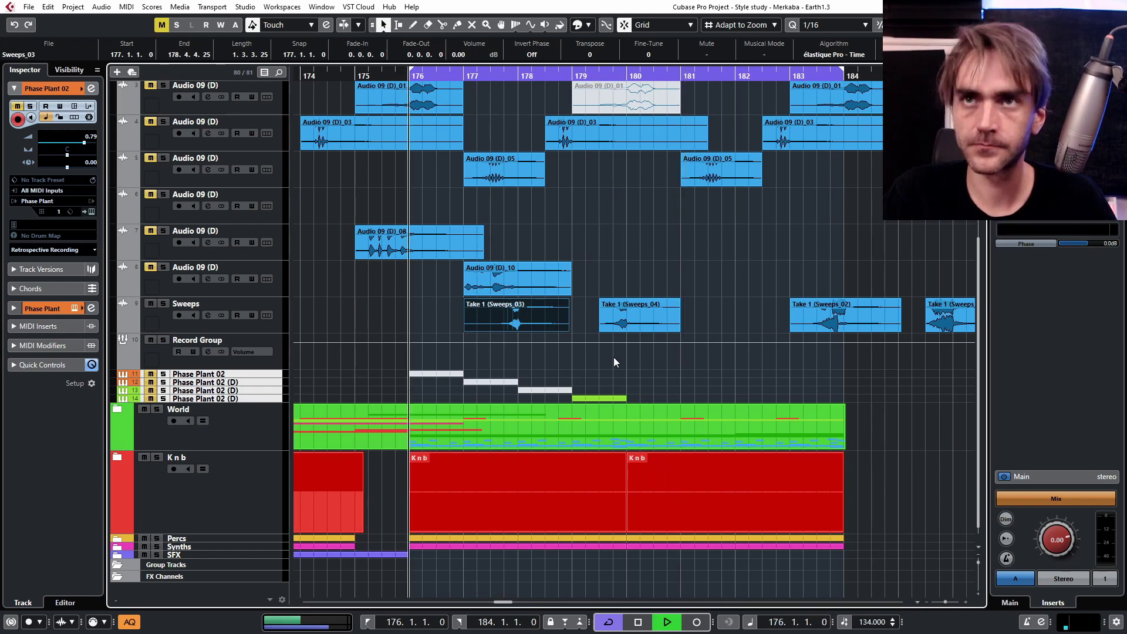
key("space")
left_click(627, 259)
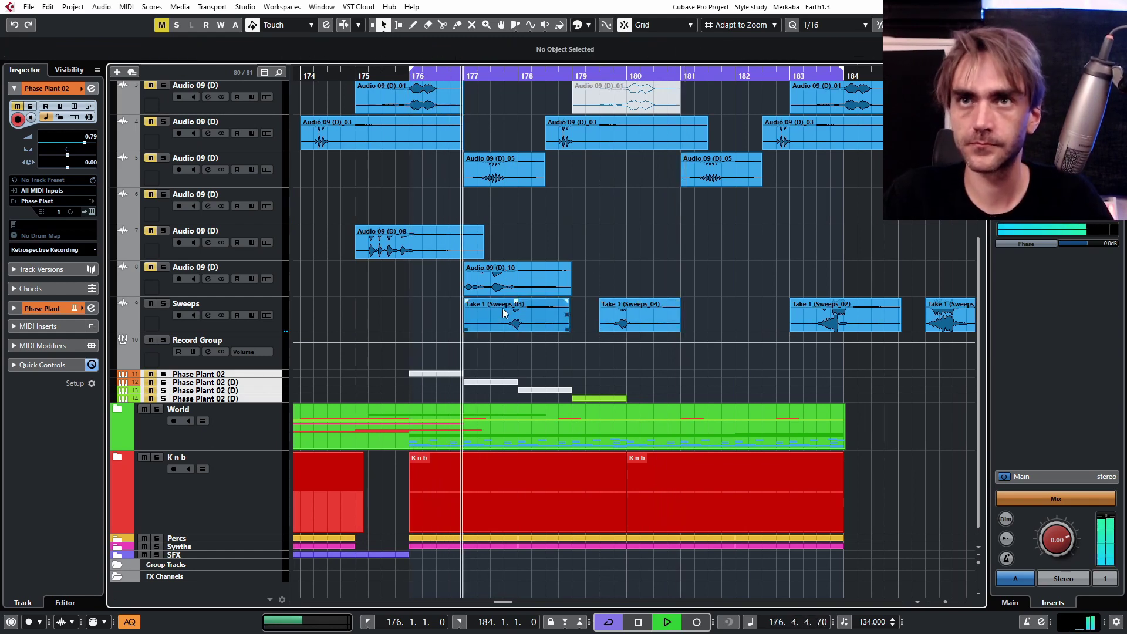
- Trim the start of the Sweeps_03 clip to 177.3 and add a short fade-in to it
left_click(467, 323)
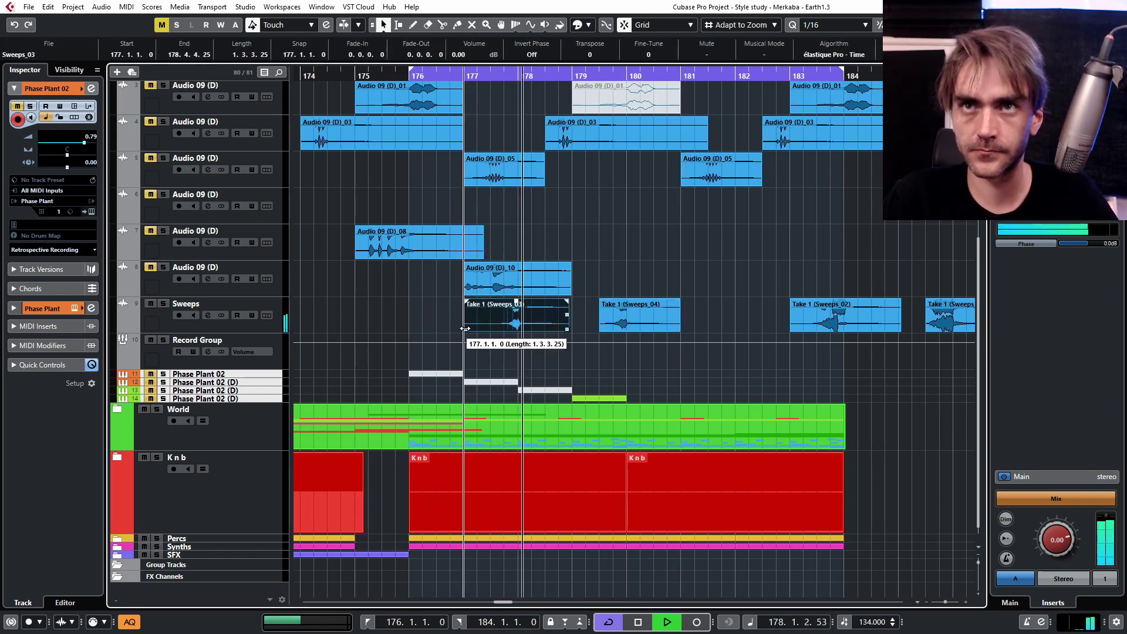
left_click_drag(465, 329, 500, 302)
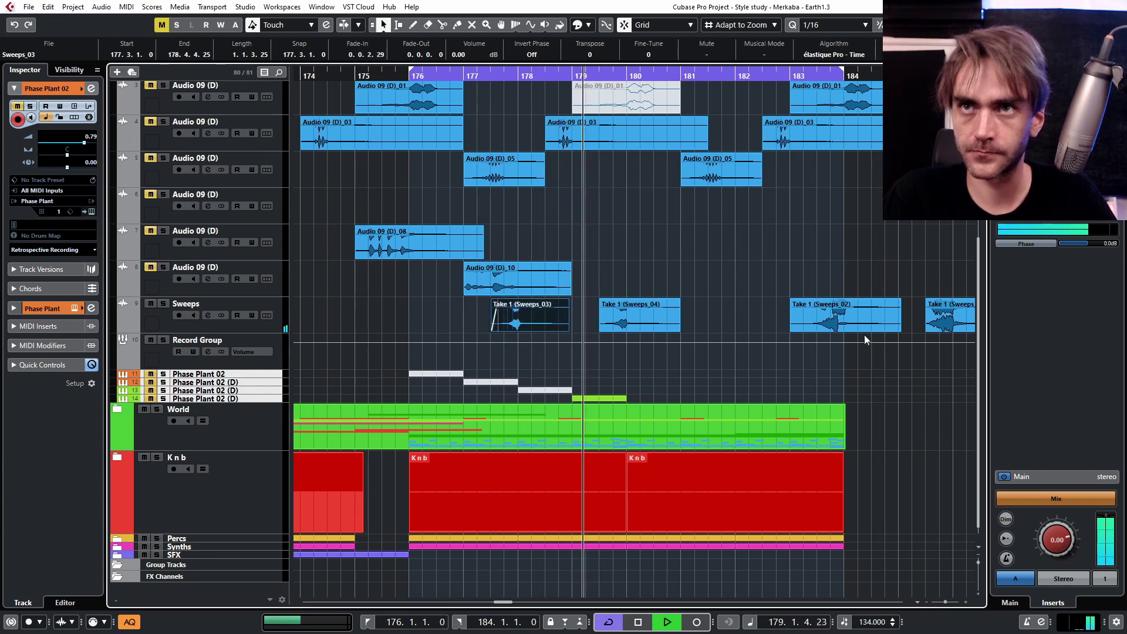
key("g")
key("g")
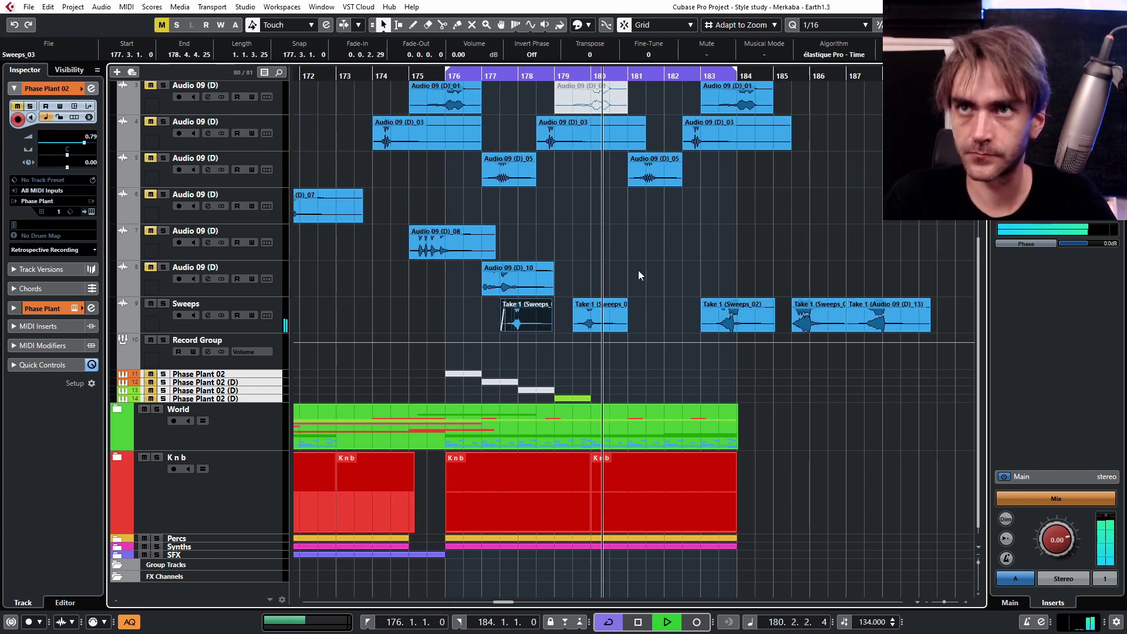
- Restart playback from bar 176 and move the Sweeps_04 clip to 181.3 on the Sweeps track
scroll(639, 271, "left", 2)
scroll(625, 276, "right", 2)
scroll(603, 292, "right", 1)
key("KP_1")
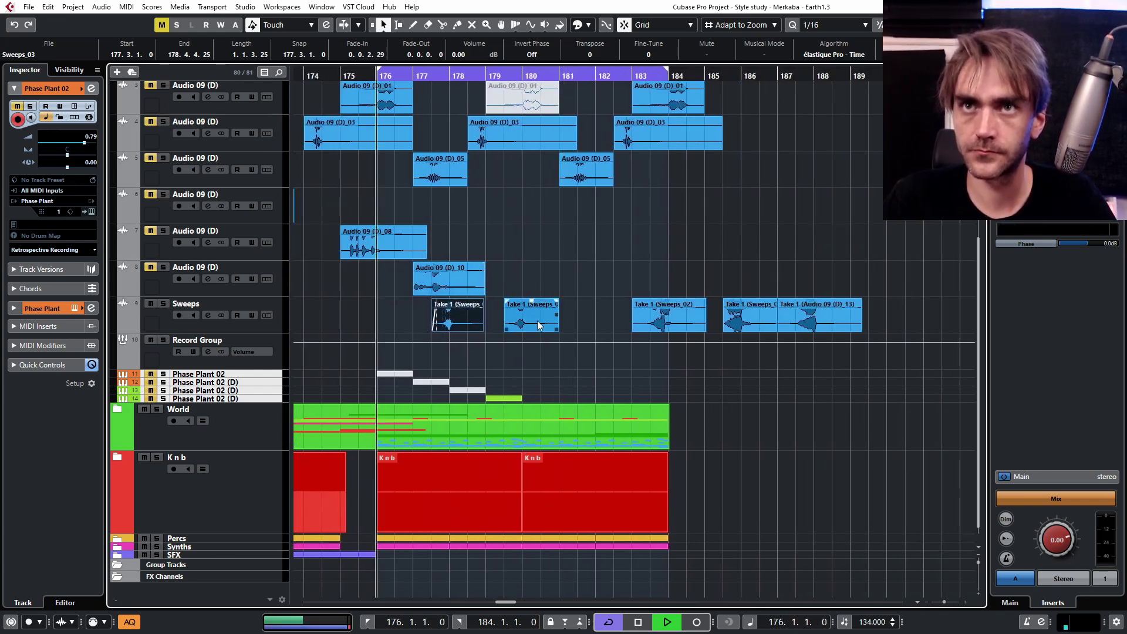
left_click_drag(519, 319, 598, 318)
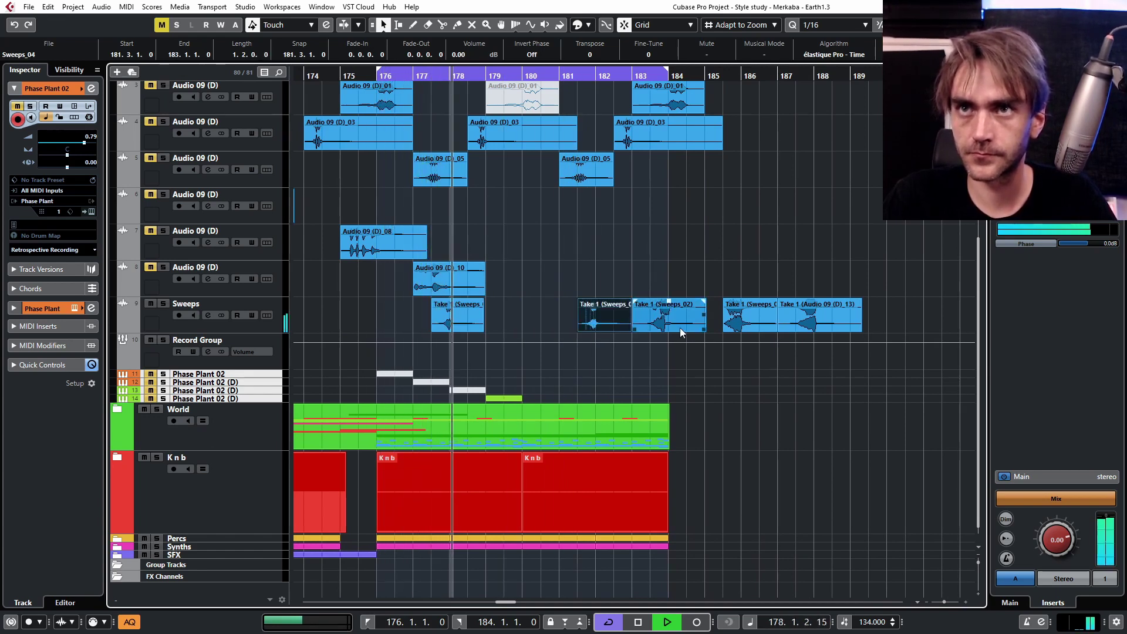
- Move the Sweeps_02 clip to 179.3 and the Sweeps_01 clip to 183.3 on the Sweeps track
left_click_drag(681, 332, 516, 329)
left_click_drag(761, 323, 689, 323)
left_click(678, 259)
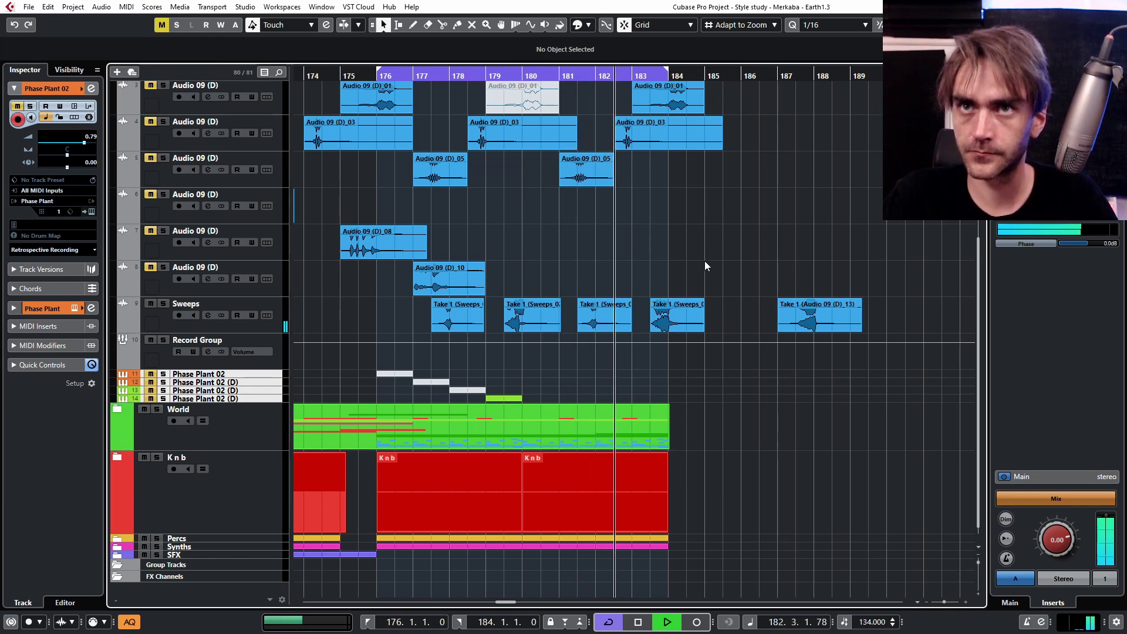
scroll(704, 266, "up", 3)
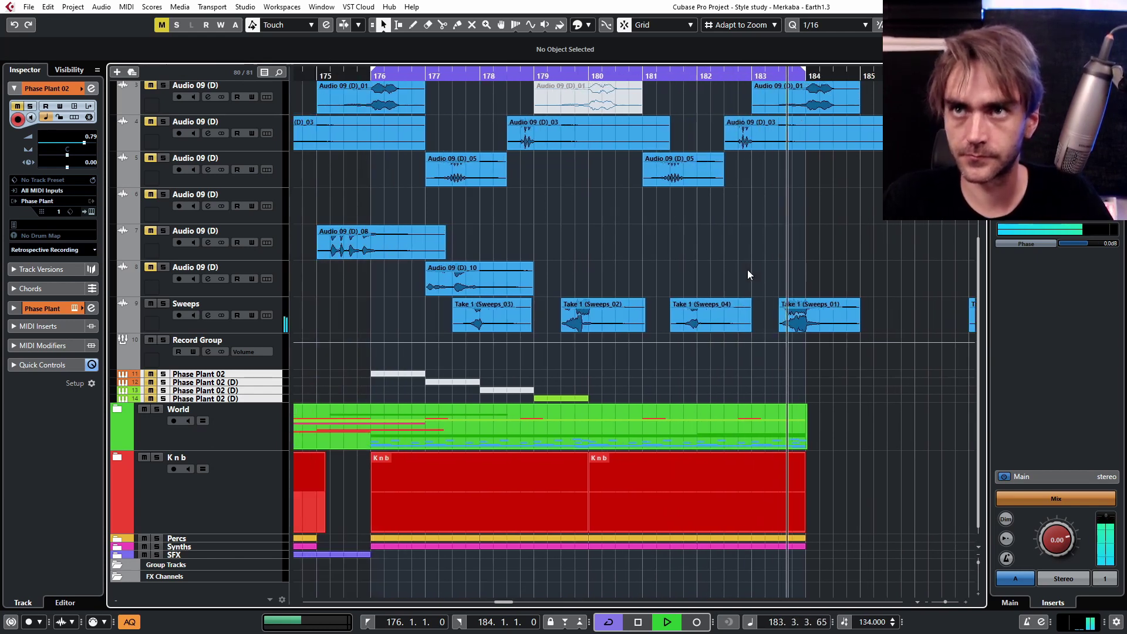
scroll(722, 267, "down", 2)
- Move the Sweeps_01 clip out to 185.3 and place the Audio 09 (D)_13 clip at bar 183
left_click(681, 317)
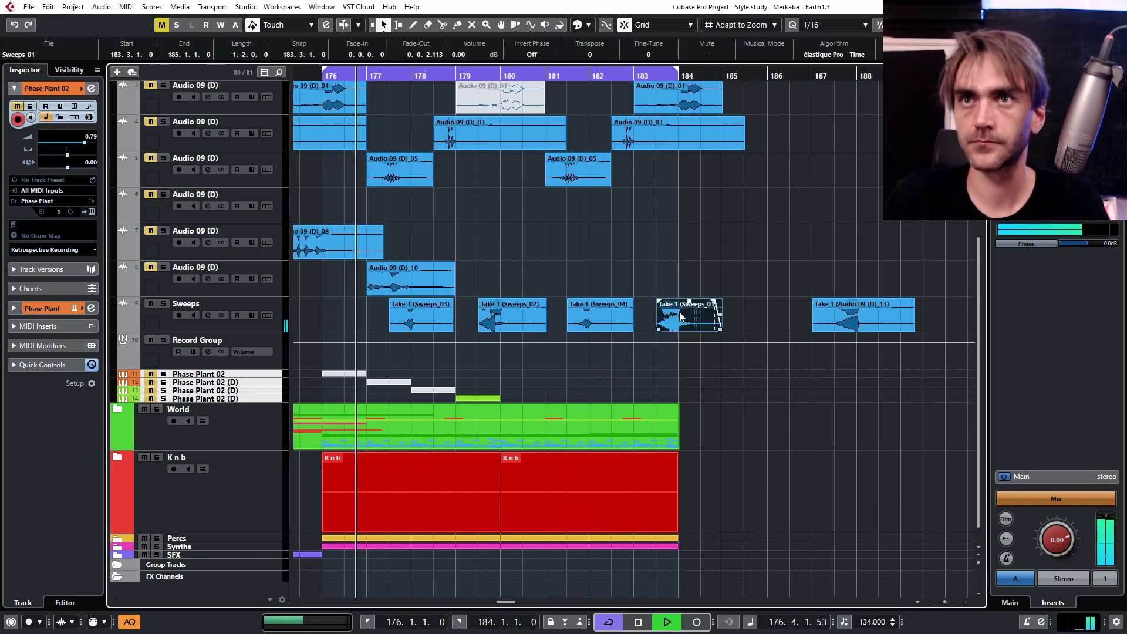
left_click_drag(681, 317, 747, 317)
left_click_drag(843, 317, 703, 321)
left_click(713, 266)
scroll(674, 295, "up", 1)
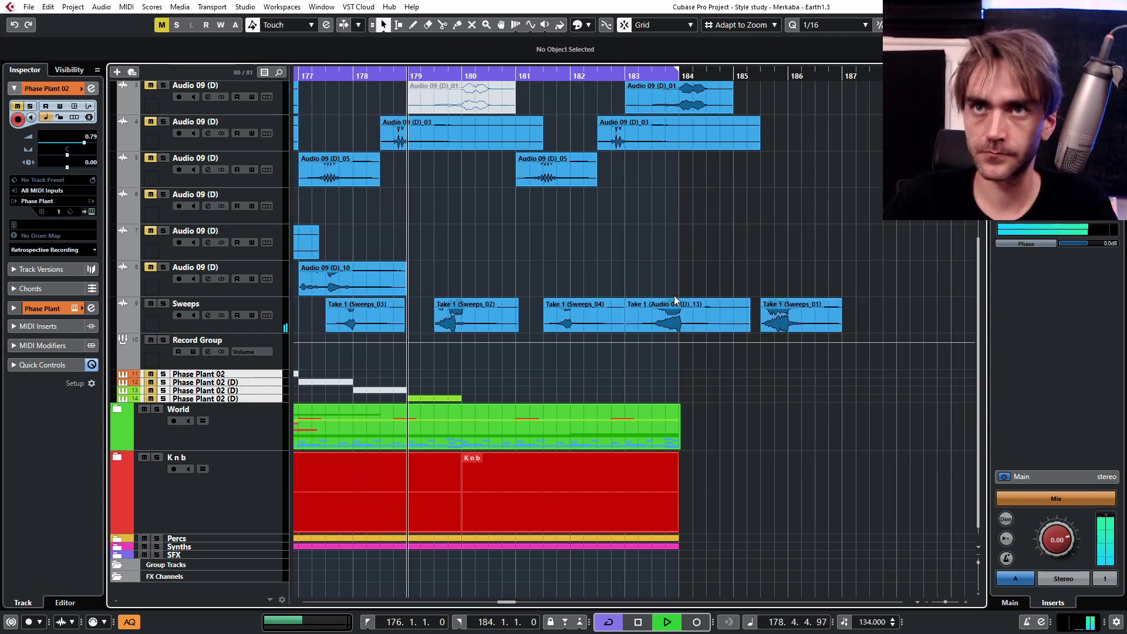
- Extend the start of the Sweeps_02 clip back to bar 179
scroll(674, 295, "down", 2)
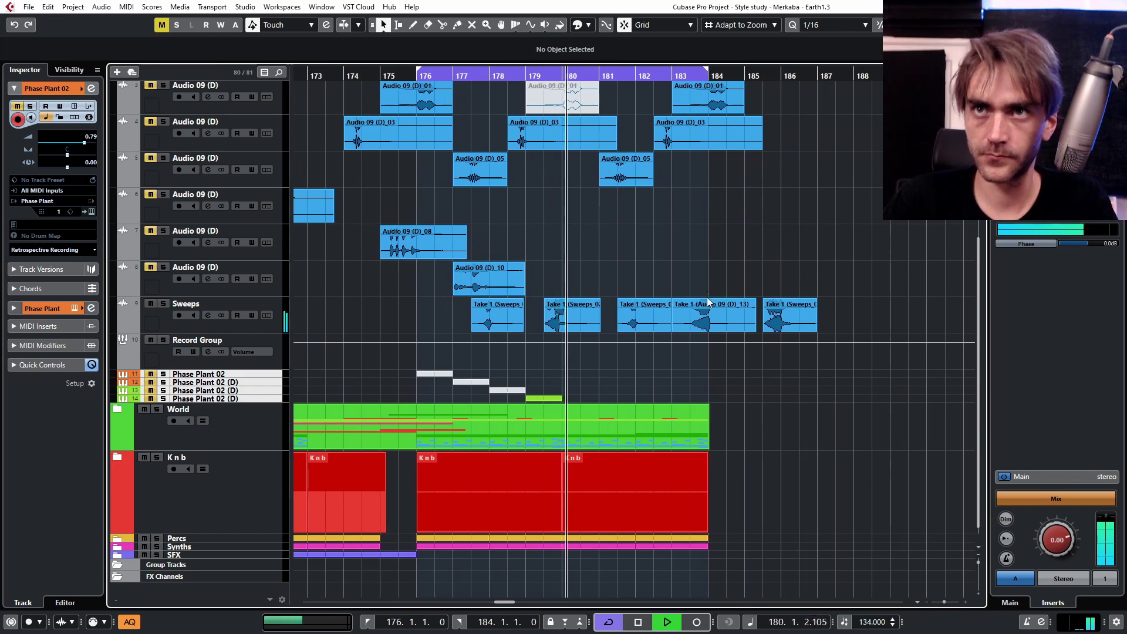
scroll(708, 301, "up", 1)
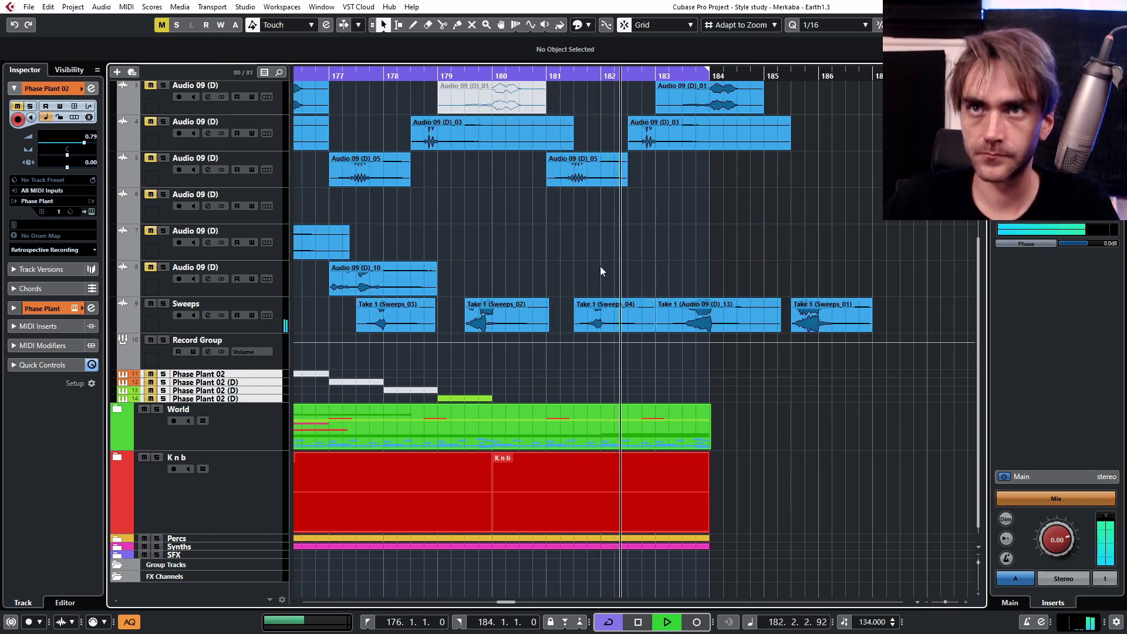
left_click_drag(465, 329, 438, 329)
- Fade in the Audio 09 (D)_13 clip, set its volume to -2.66 dB and trim its end to bar 184
left_click(682, 324)
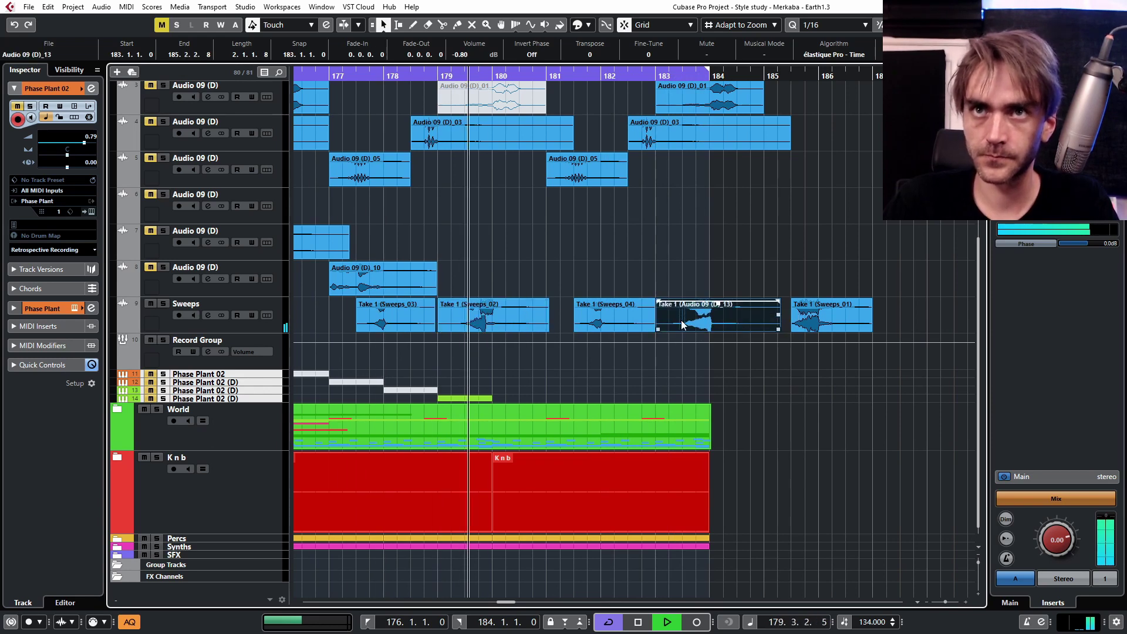
left_click_drag(658, 301, 677, 301)
scroll(825, 276, "down", 1)
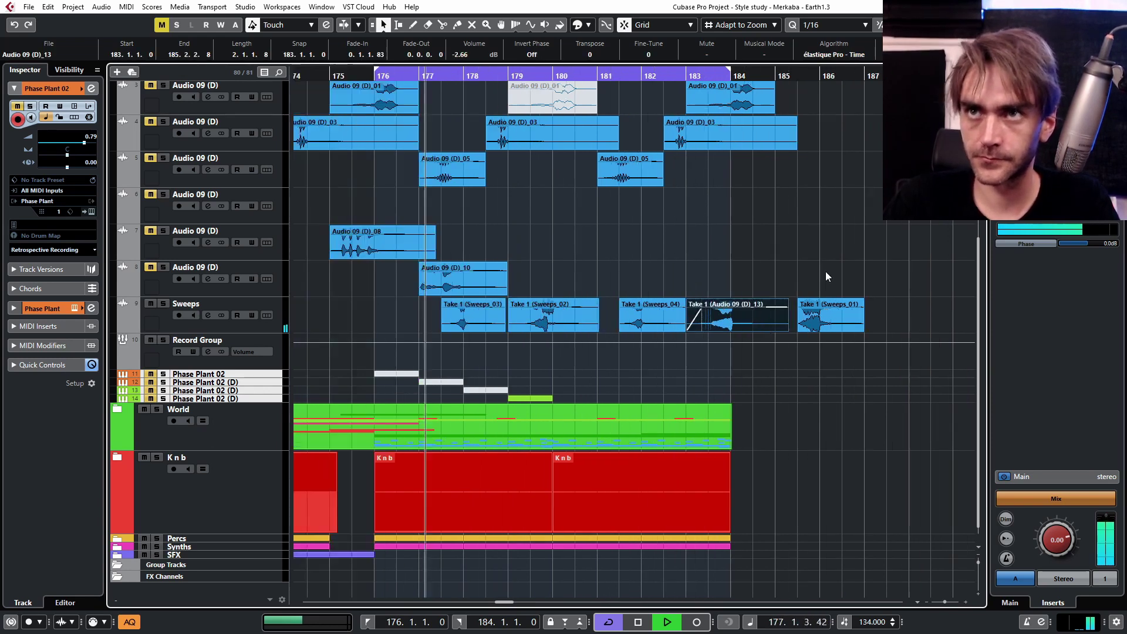
scroll(825, 276, "down", 1)
left_click_drag(781, 329, 724, 332)
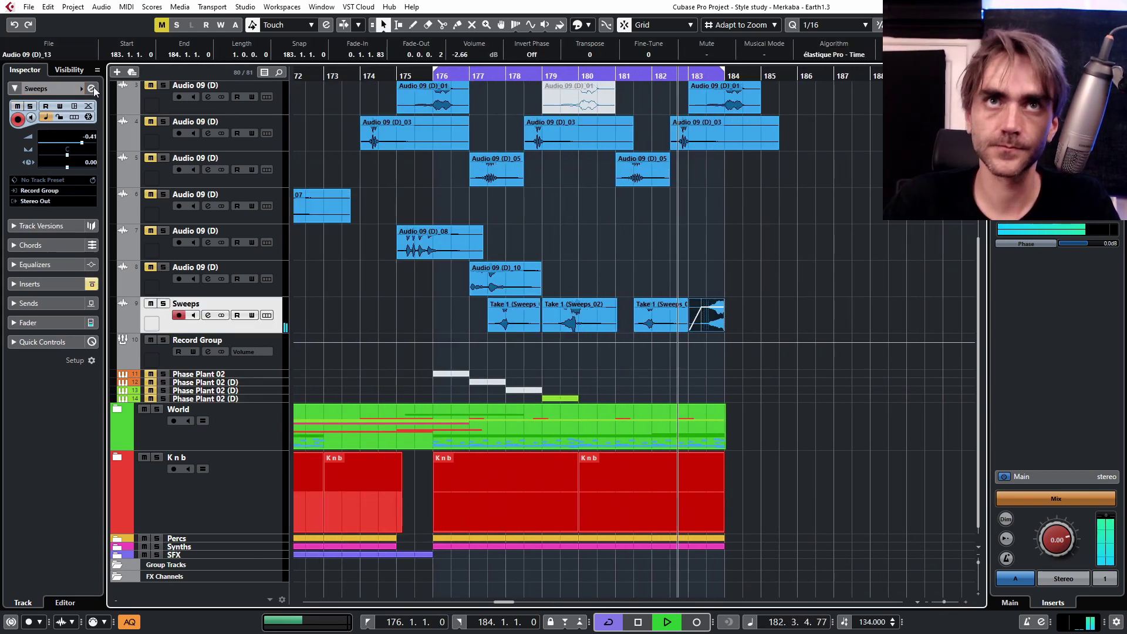
- Apply a low-cut on band 1 of the Sweeps channel's equalizer at 320.7 Hz and close the channel settings
left_click(92, 89)
left_click(644, 357)
left_click(675, 395)
scroll(622, 393, "up", 5)
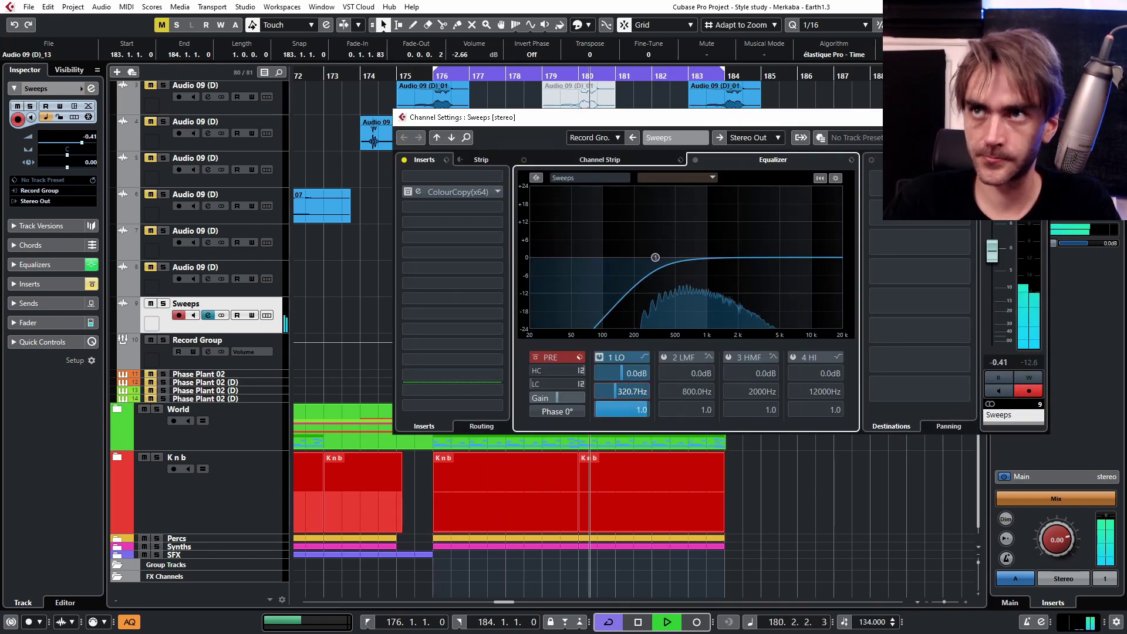
left_click(1037, 117)
- Select the clips on the Sweeps track, combine them into a part and stop playback
scroll(532, 291, "up", 2)
right_click(481, 306)
left_click_drag(870, 322, 363, 320)
left_click(518, 386)
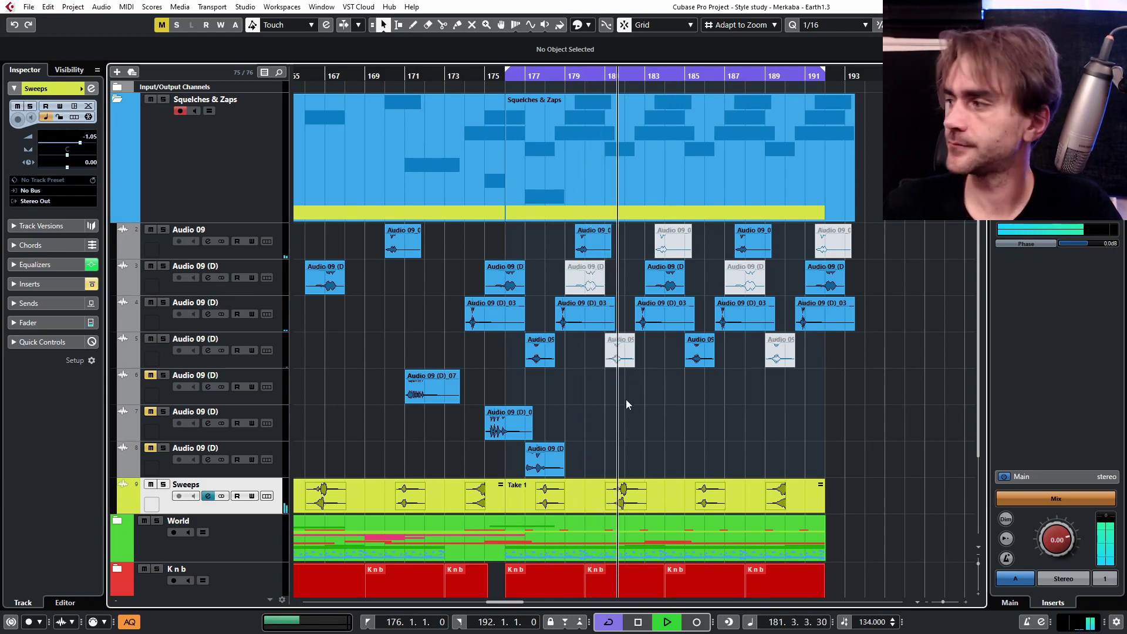
key("space")
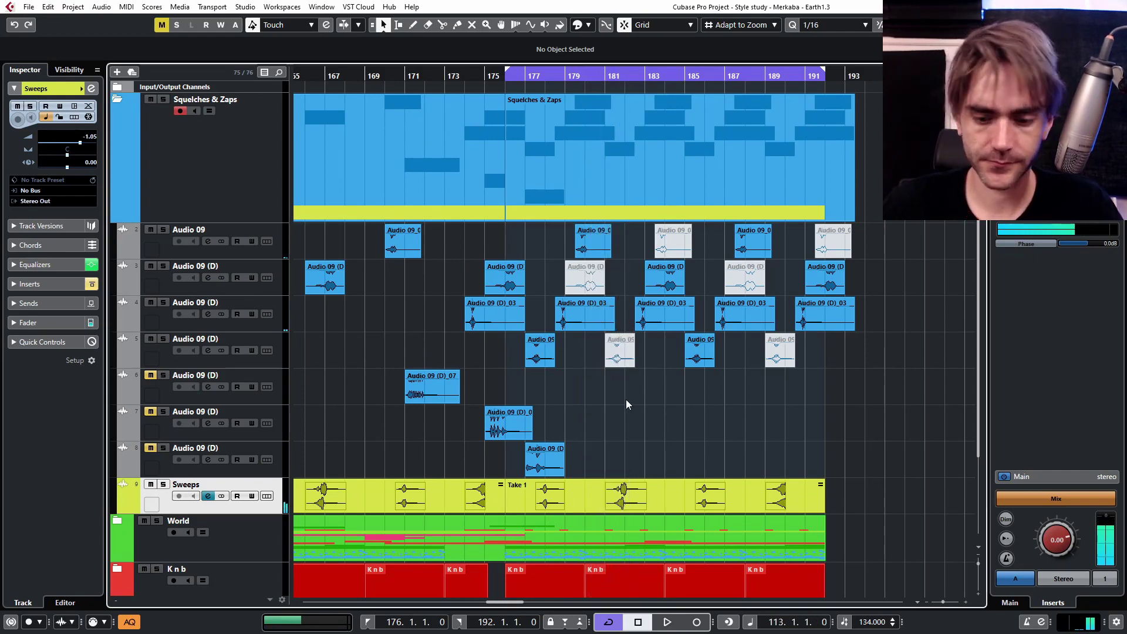
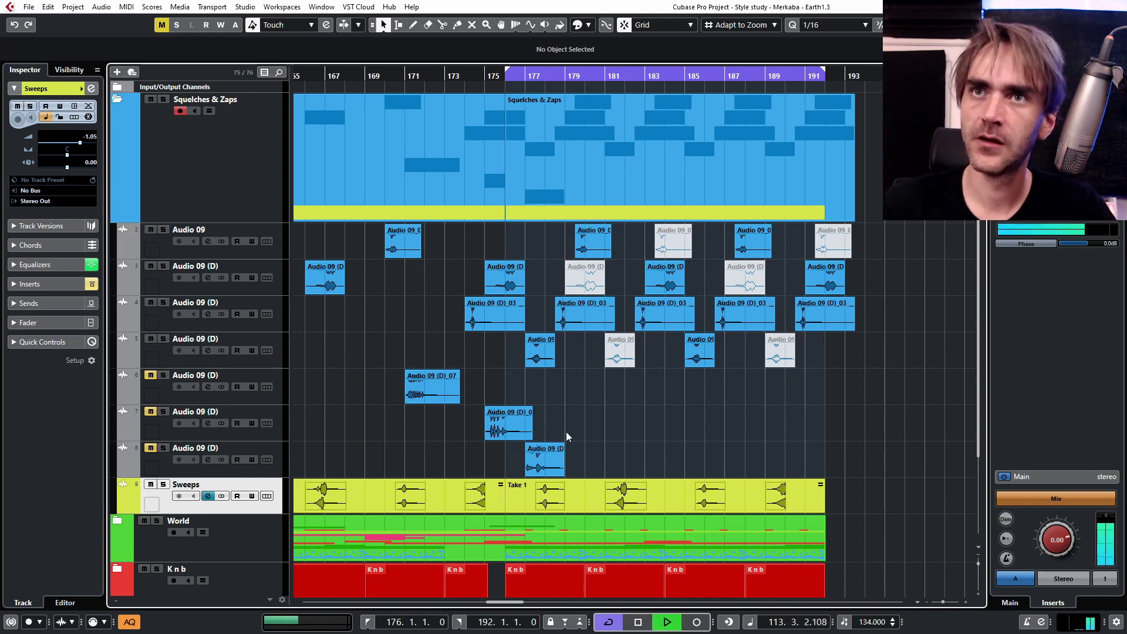
- Unmute the track of the Audio 09 (D)_07 clip and move that clip to just before bar 181
left_click(432, 388)
scroll(562, 412, "up", 4)
scroll(583, 408, "down", 2)
scroll(472, 400, "up", 1)
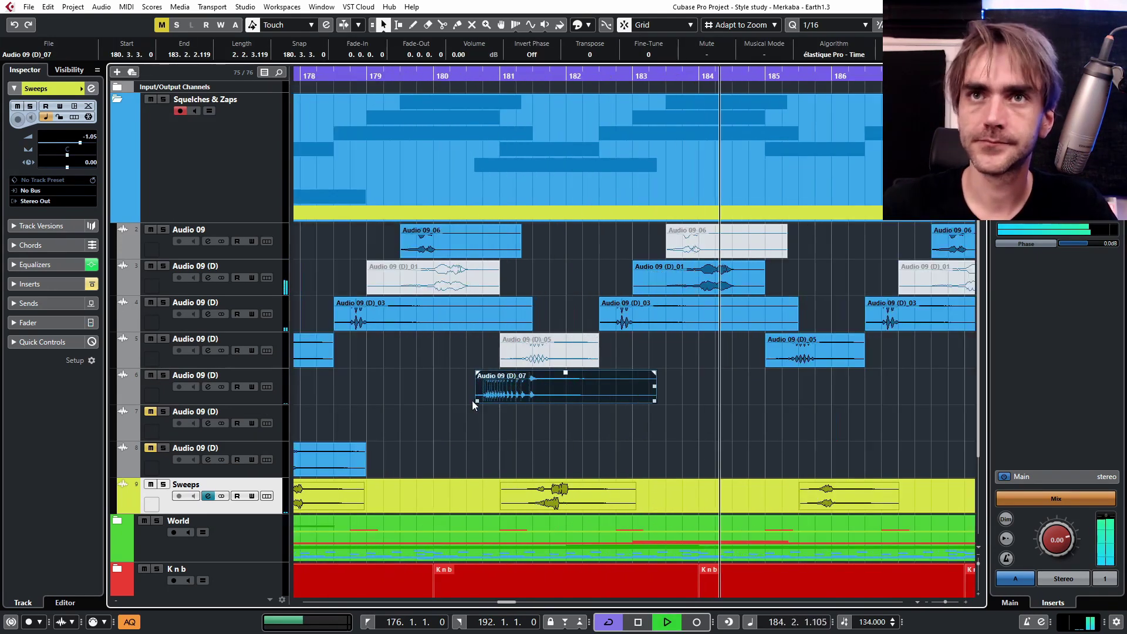
scroll(472, 400, "up", 2)
scroll(564, 352, "down", 5)
- Move the Audio 09 (D)_08 clip to 188.4.3 and unmute its track
left_click(411, 314)
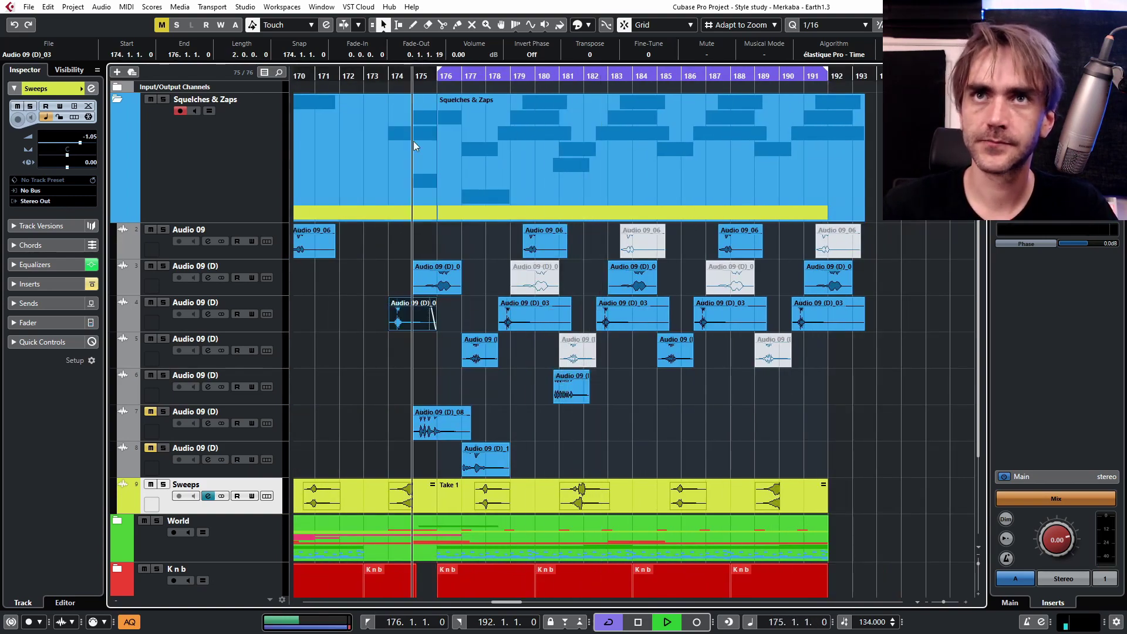
left_click_drag(435, 425, 622, 431)
scroll(784, 432, "up", 4)
scroll(650, 428, "down", 4)
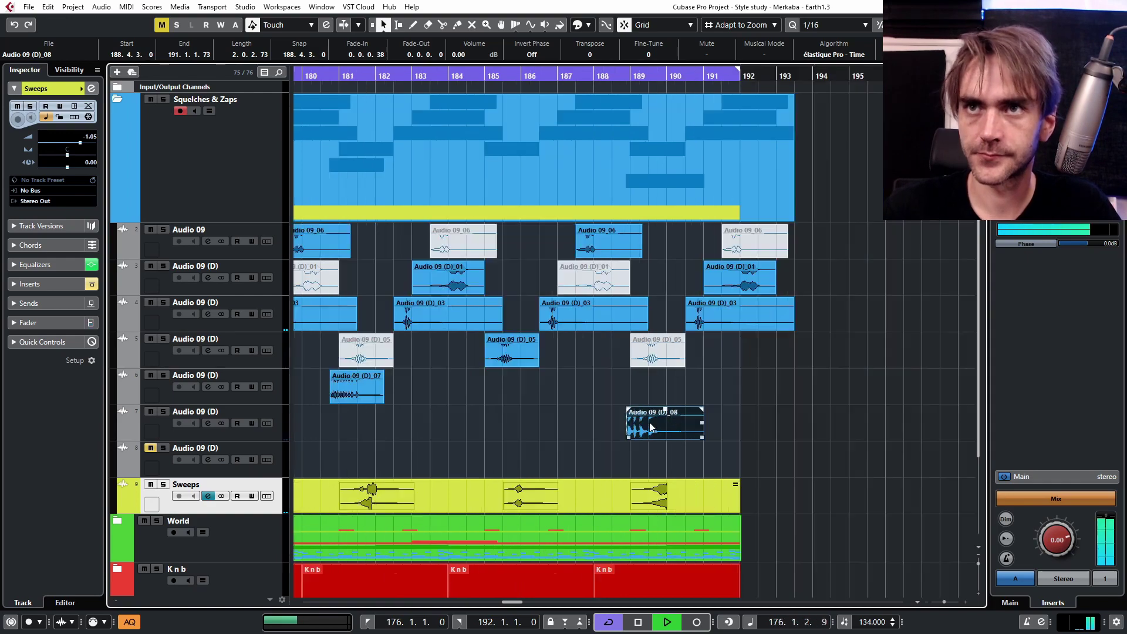
scroll(650, 427, "down", 3)
scroll(381, 430, "up", 4)
- Shorten the Audio 09 (D)_10 clip, place it at bar 177 and unmute its track
left_click(414, 467)
scroll(440, 455, "up", 2)
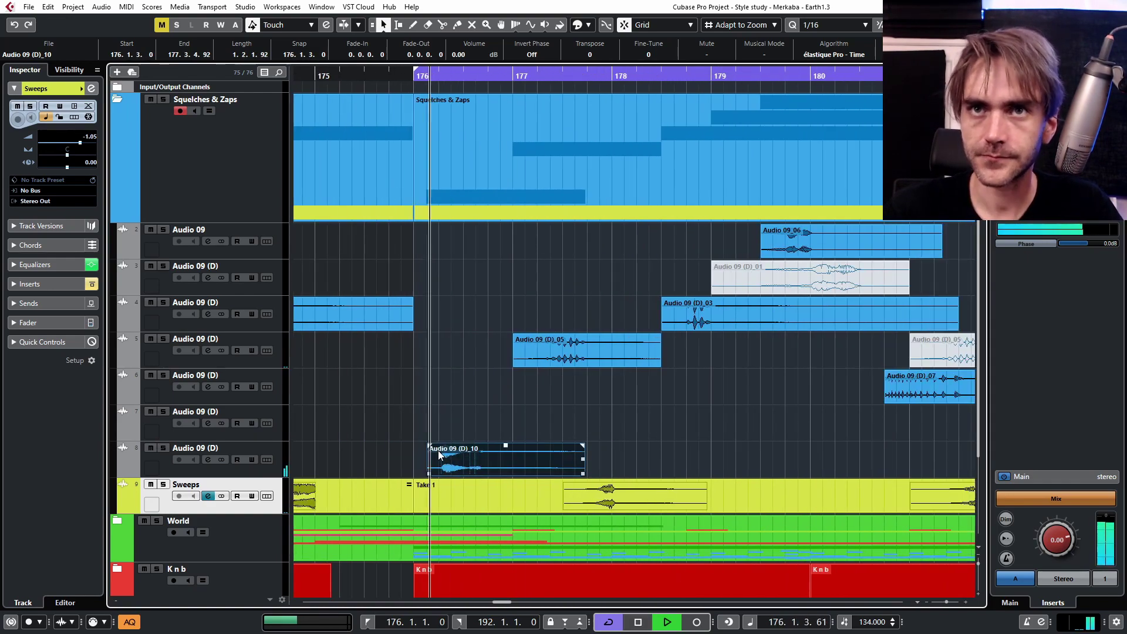
left_click_drag(464, 458, 564, 461)
scroll(551, 451, "up", 3)
scroll(647, 401, "down", 4)
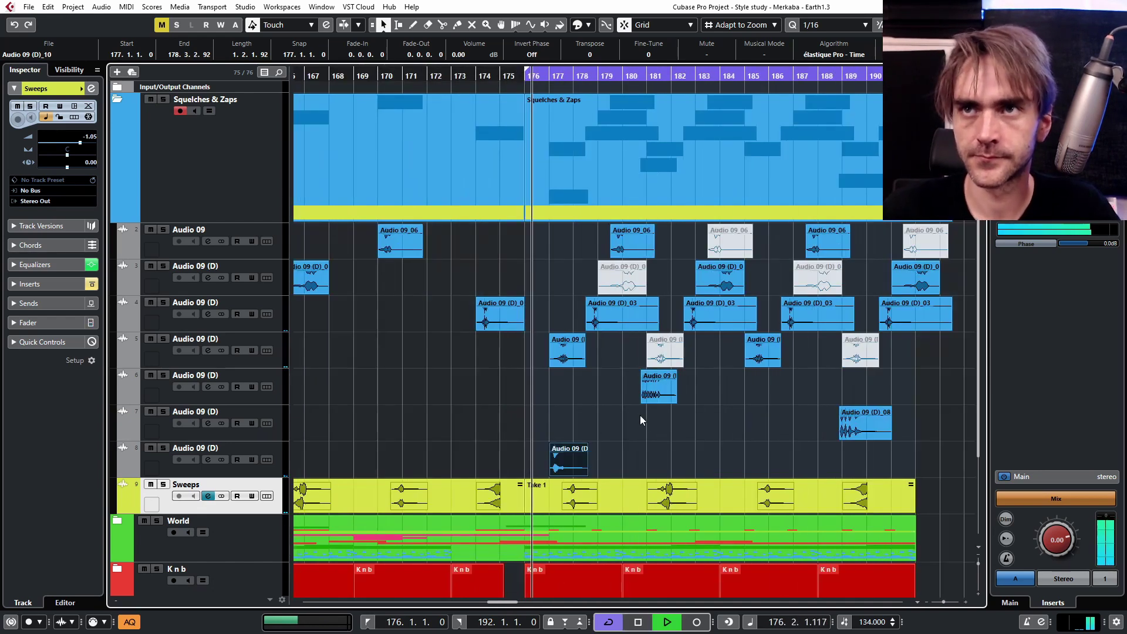
- Mute the track holding the Audio 09 (D)_10 clip and shrink its height to the minimum
scroll(653, 414, "right", 3)
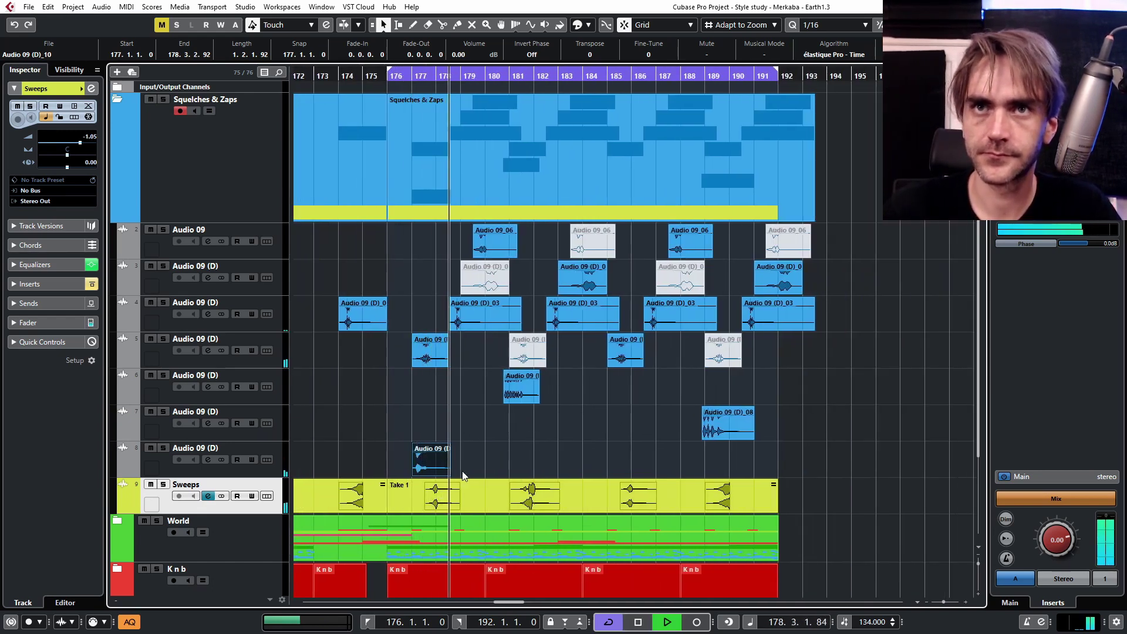
scroll(456, 407, "up", 2)
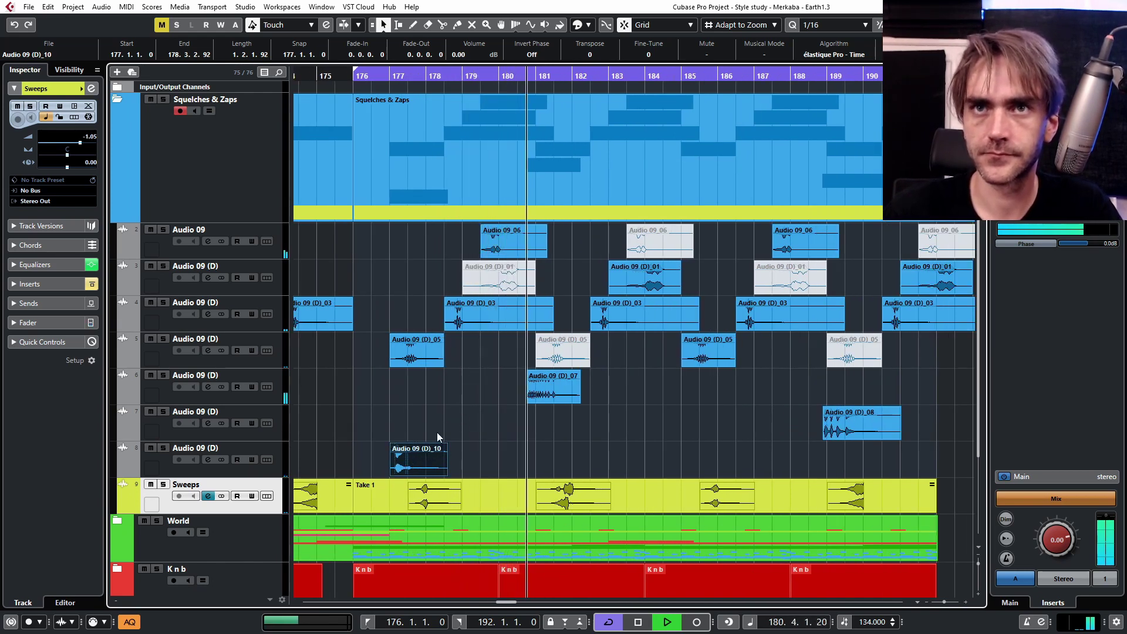
left_click(150, 449)
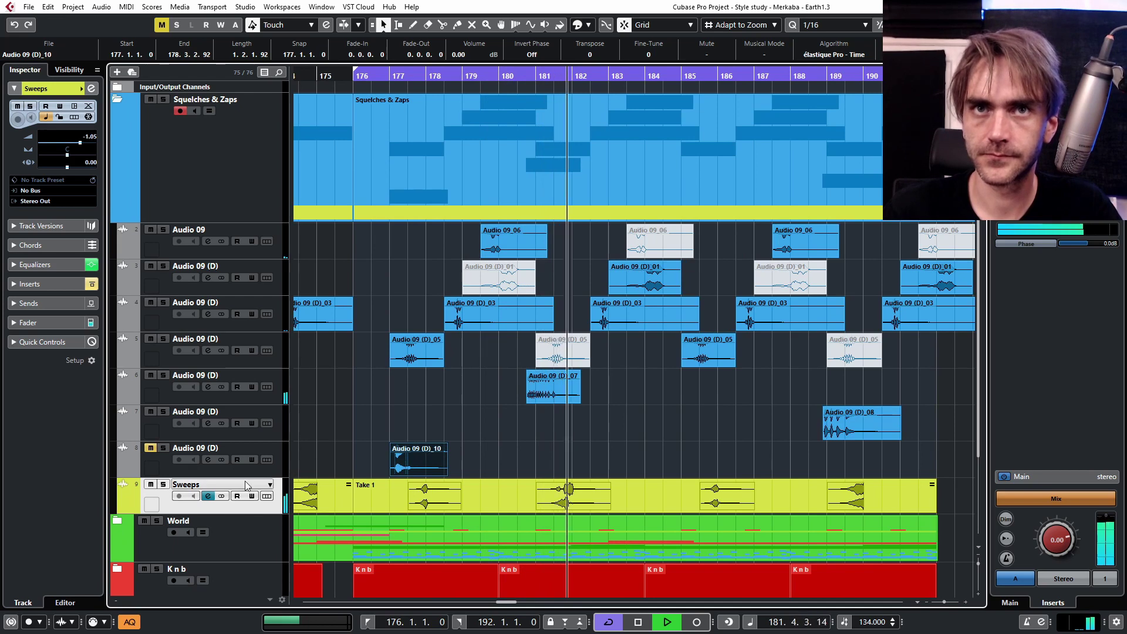
left_click_drag(256, 475, 256, 450)
scroll(723, 429, "down", 4)
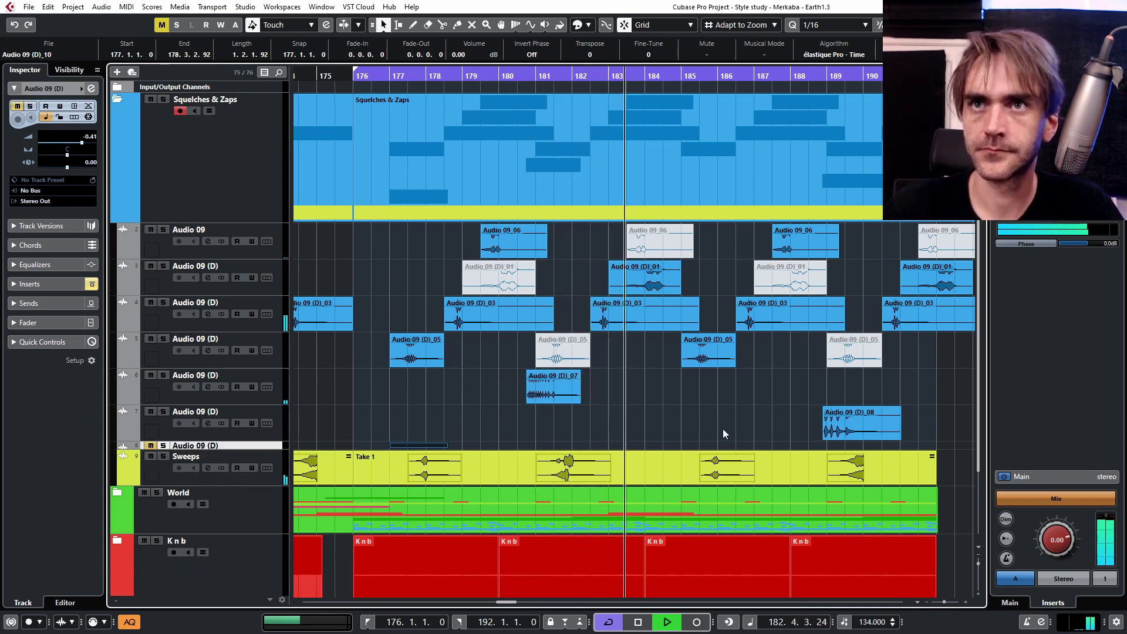
- Lower the volume of the track holding the Audio 09 (D)_08 clip to -5.07 dB
scroll(739, 421, "right", 2)
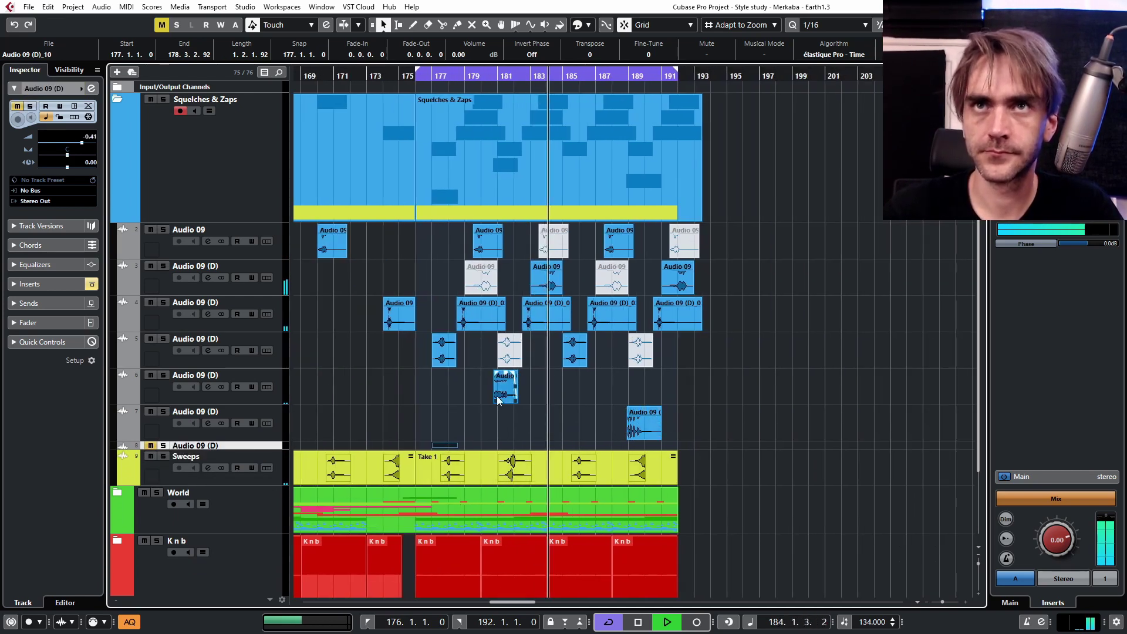
scroll(659, 379, "left", 2)
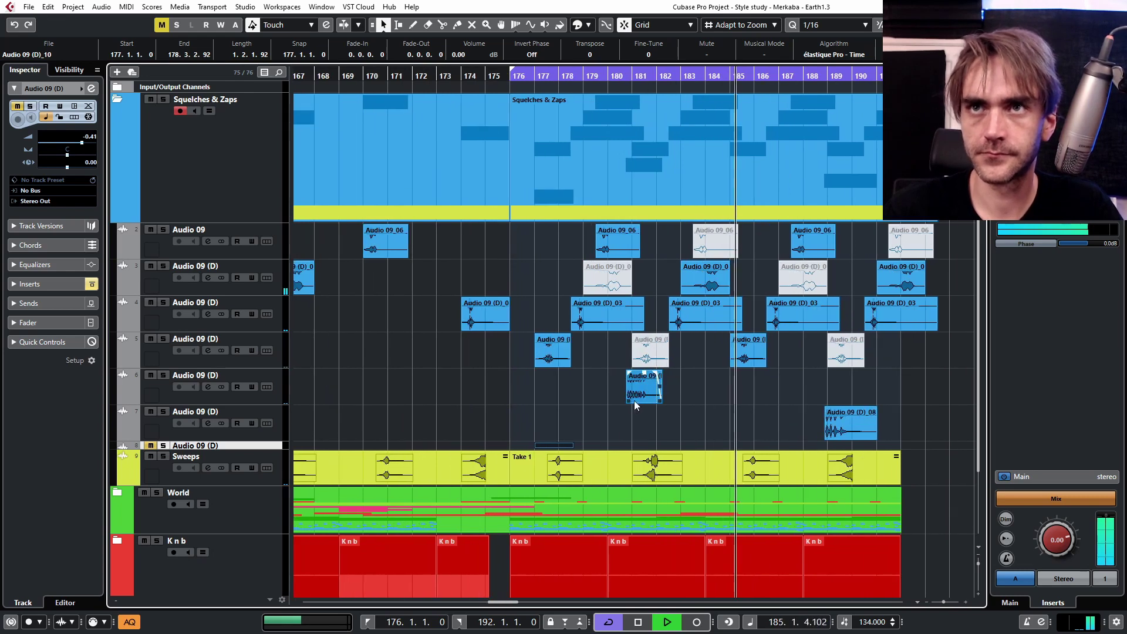
scroll(635, 400, "up", 2)
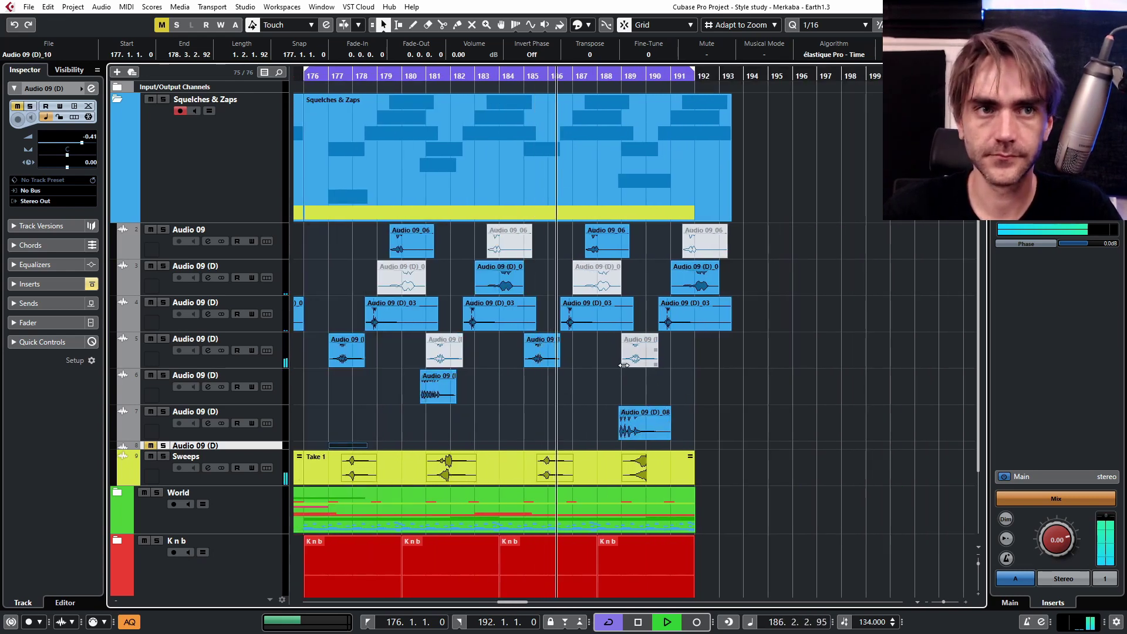
scroll(578, 399, "left", 1)
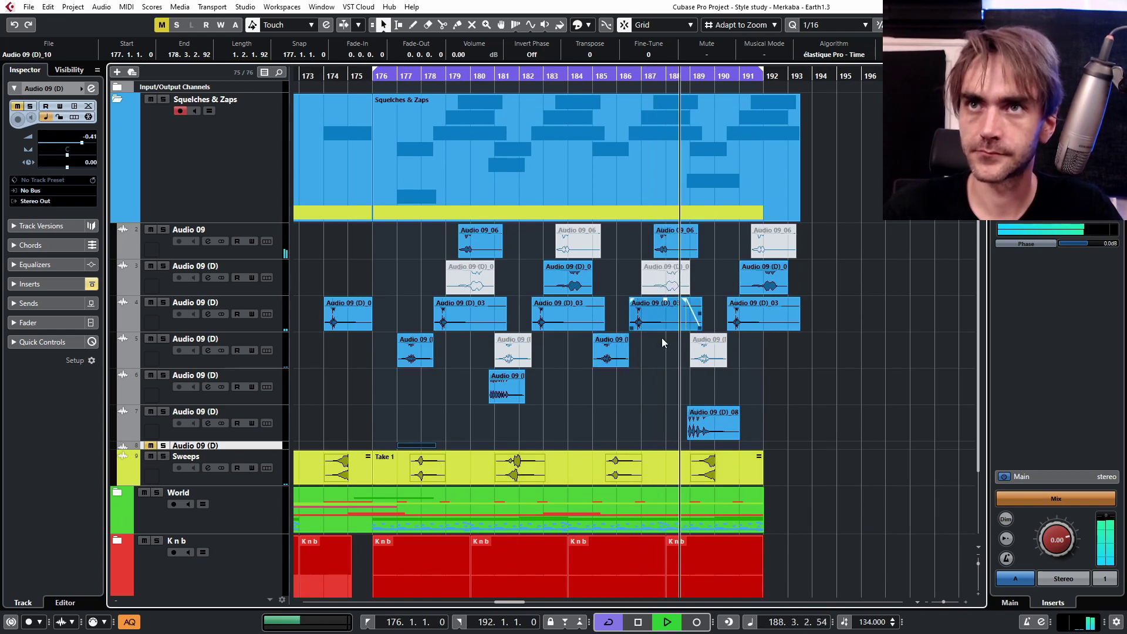
scroll(661, 337, "down", 1)
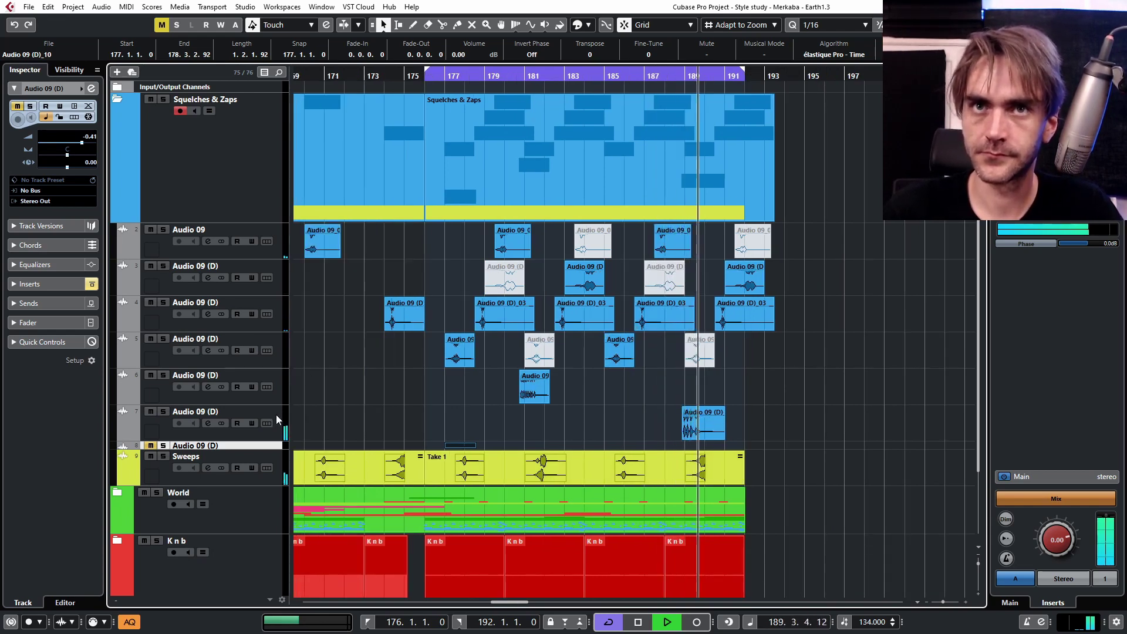
left_click(150, 421)
left_click_drag(81, 143, 72, 147)
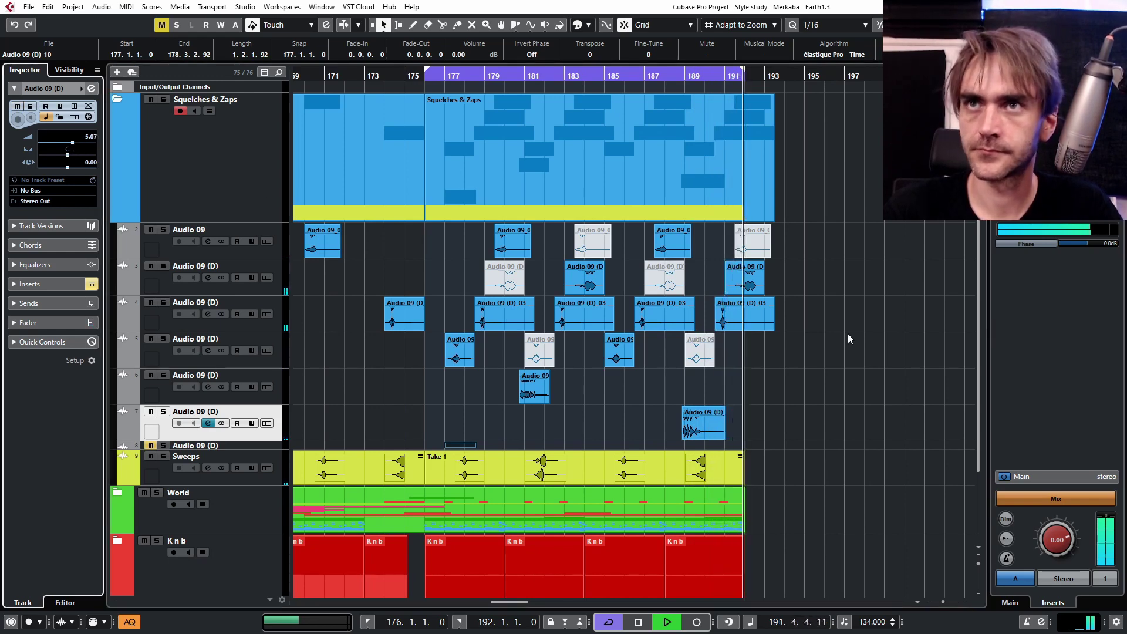
- Solo the Phase Plant 01 track inside the SFX folder
scroll(834, 297, "down", 2)
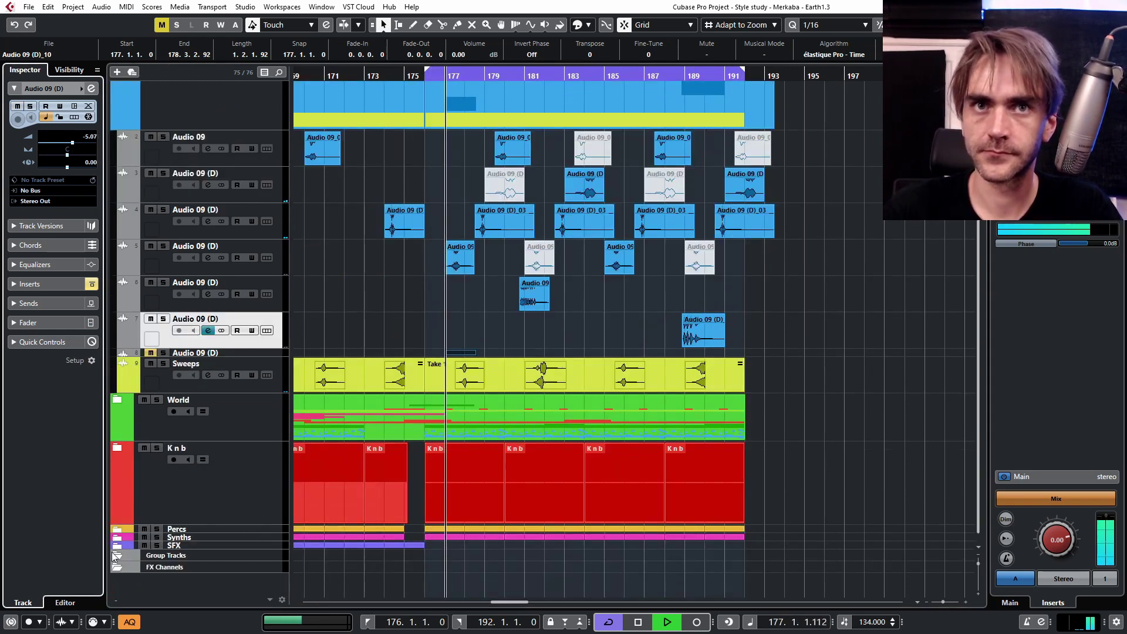
left_click(164, 508)
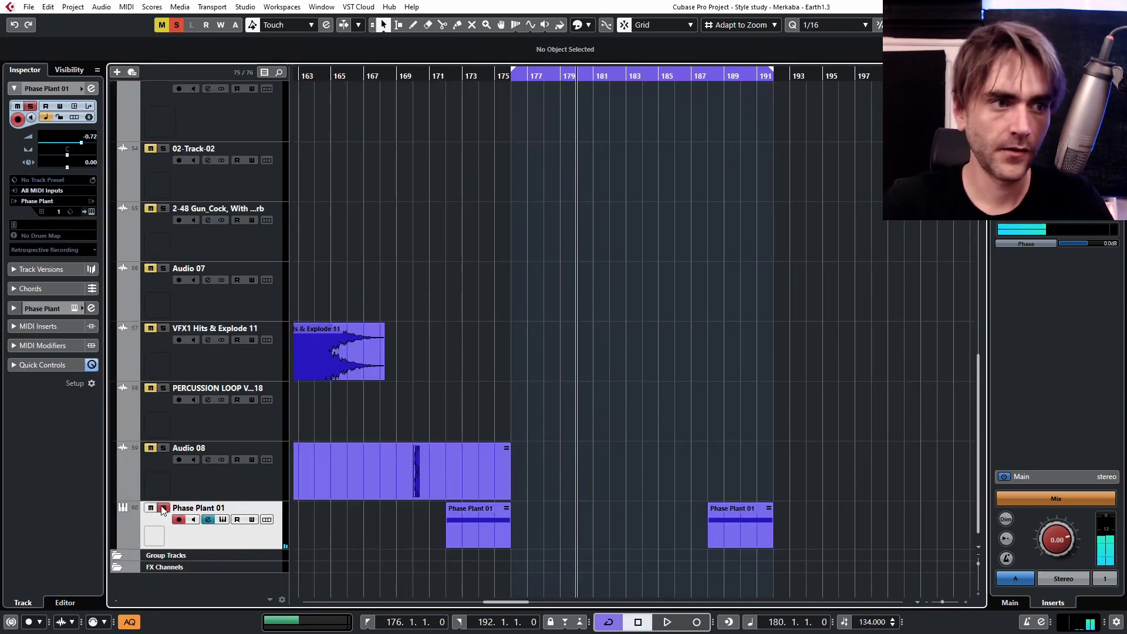
- Inspect the Phase Plant 01 instrument's settings and audition its clip from bar 188
left_click(696, 73)
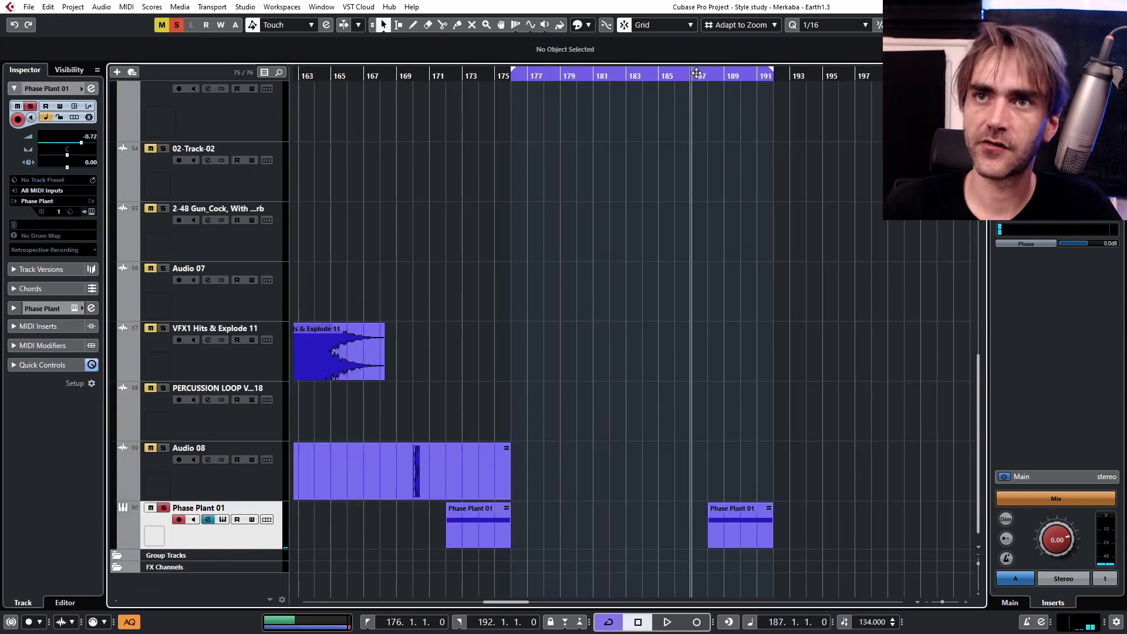
left_click(91, 212)
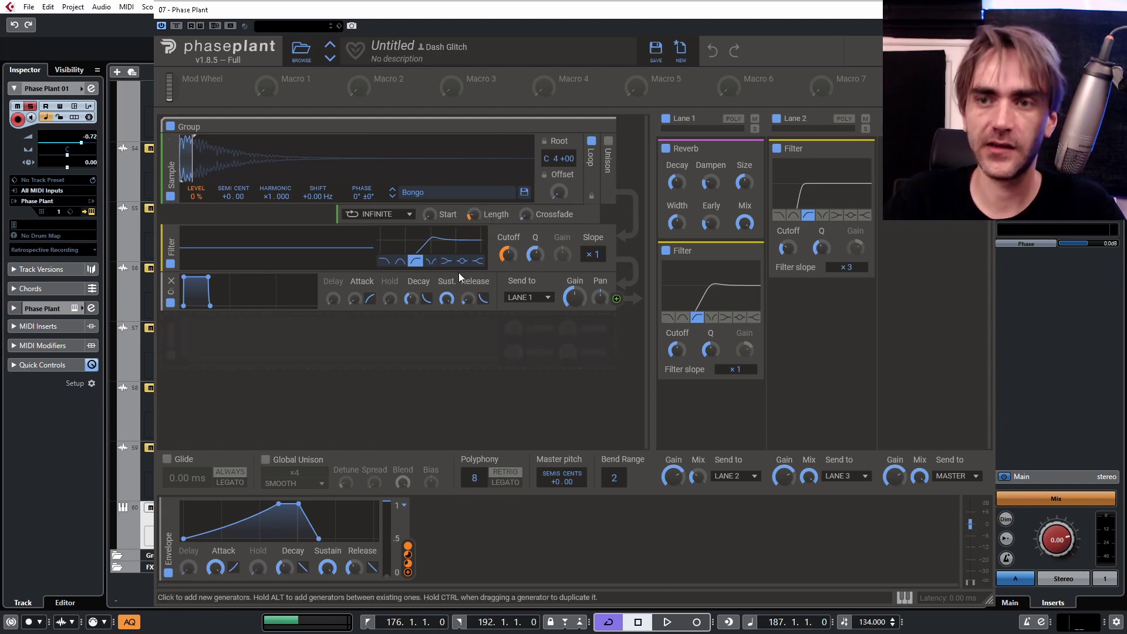
left_click(982, 10)
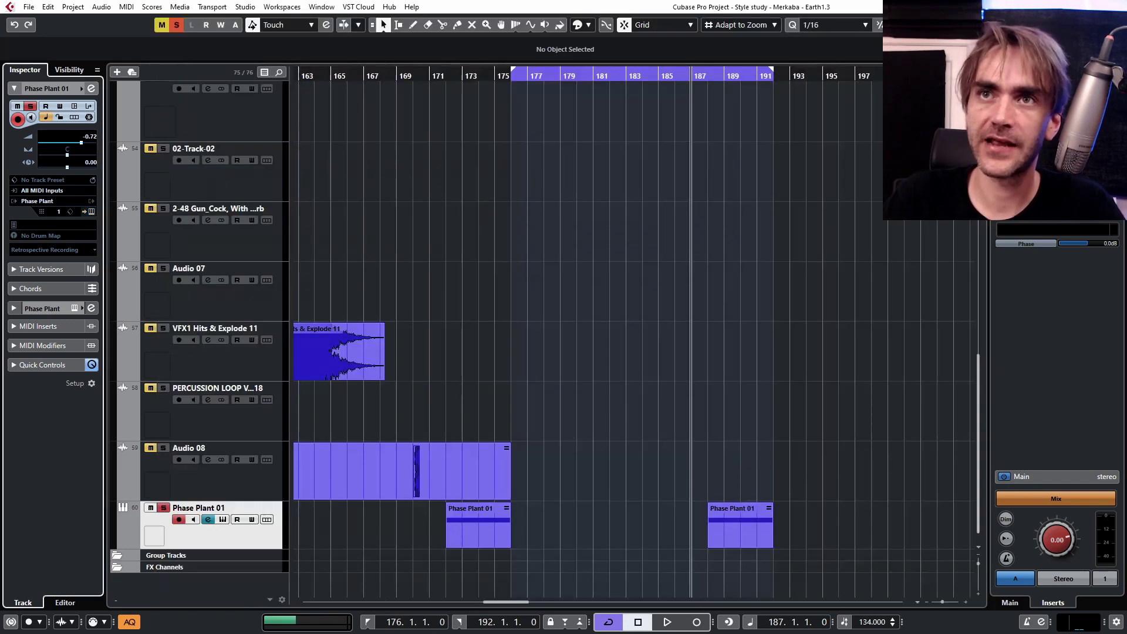
key("KP_1")
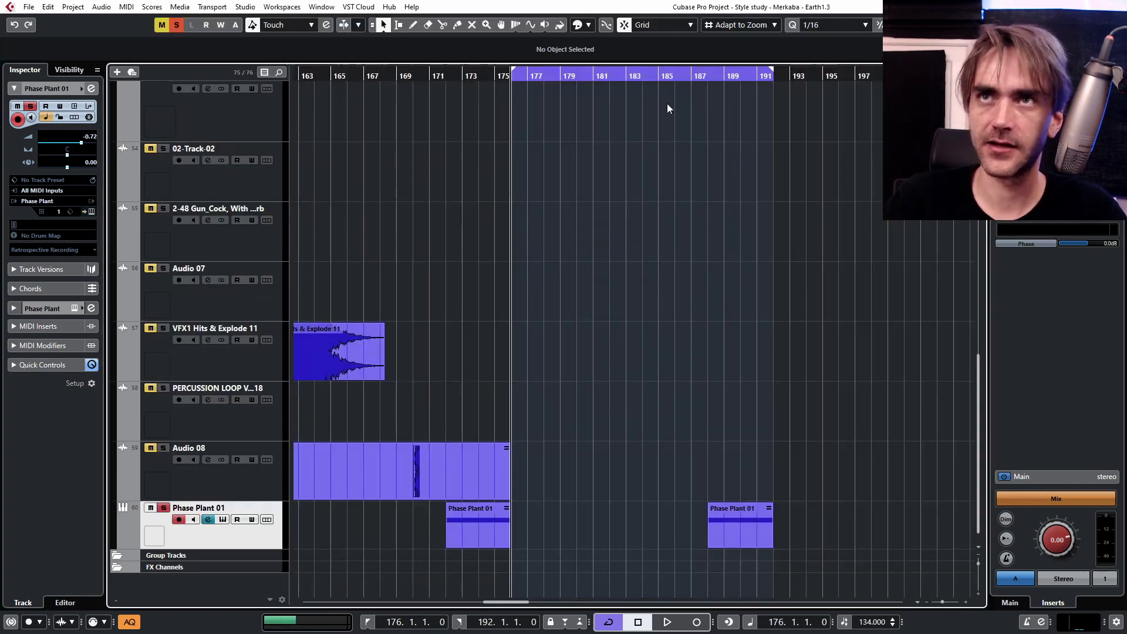
left_click(703, 80)
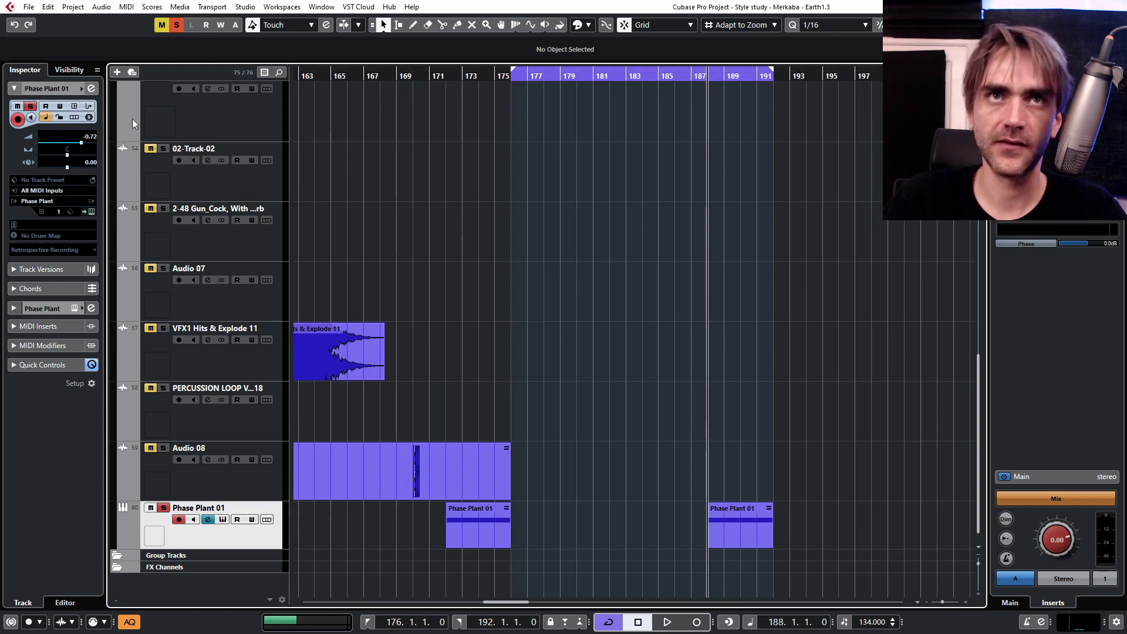
left_click(91, 211)
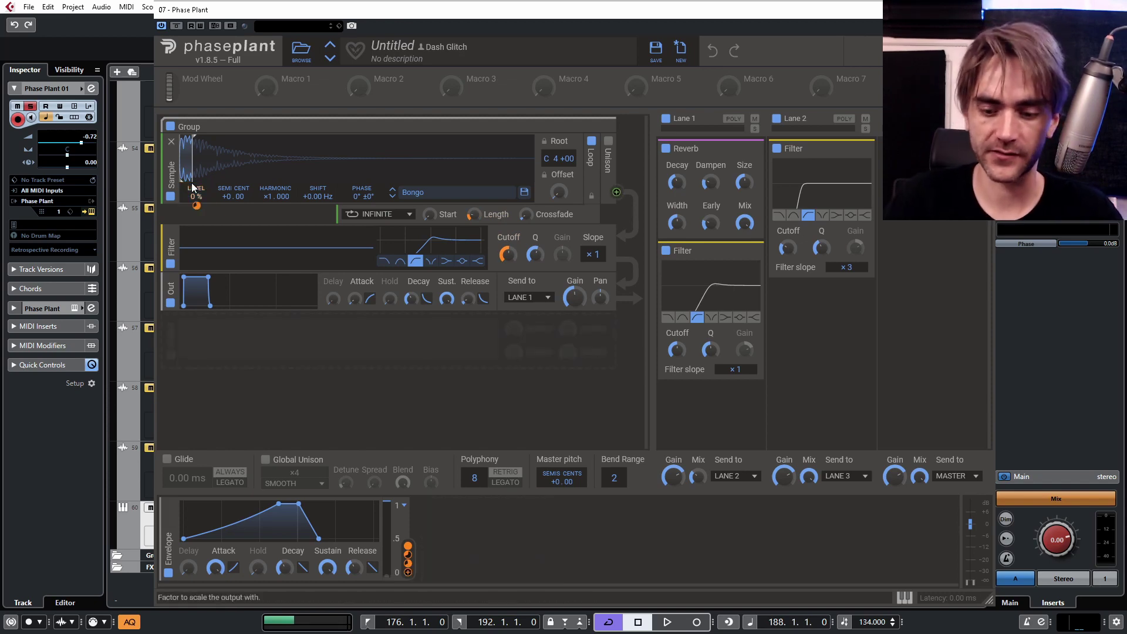
key("space")
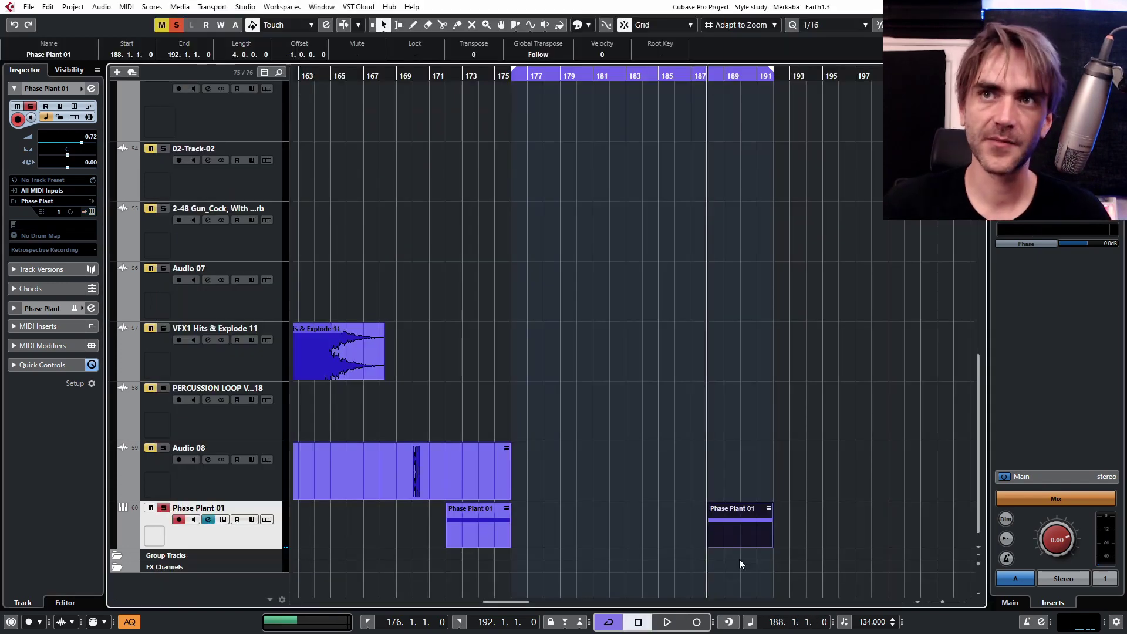
- Render the Phase Plant 01 clip at bar 188 in place with current settings, and mute the original instrument track
right_click(745, 546)
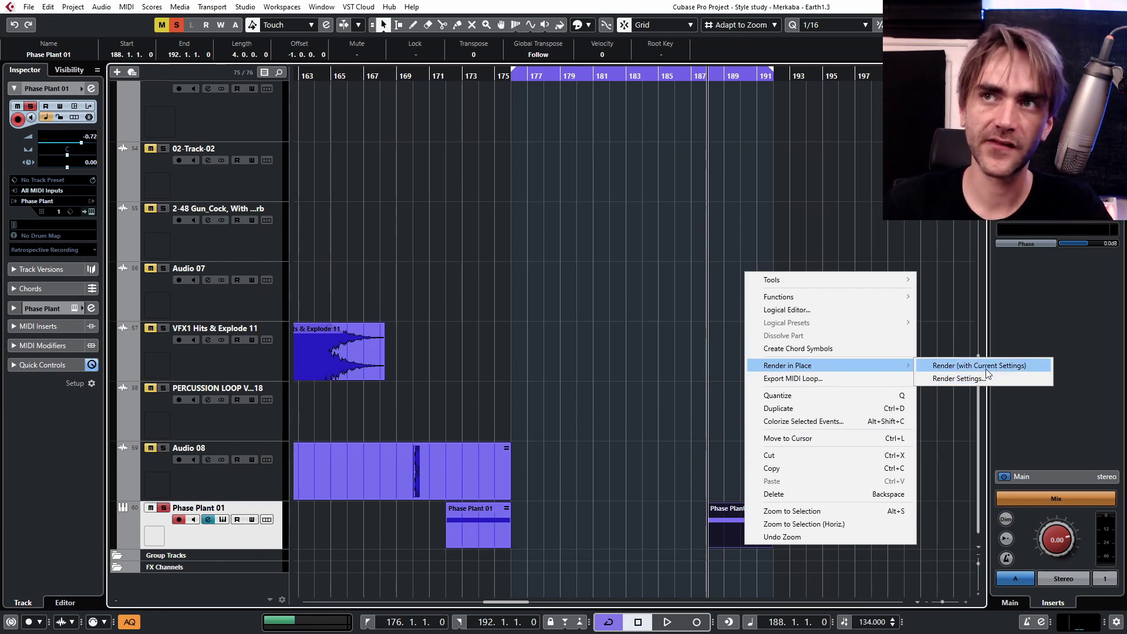
left_click(985, 370)
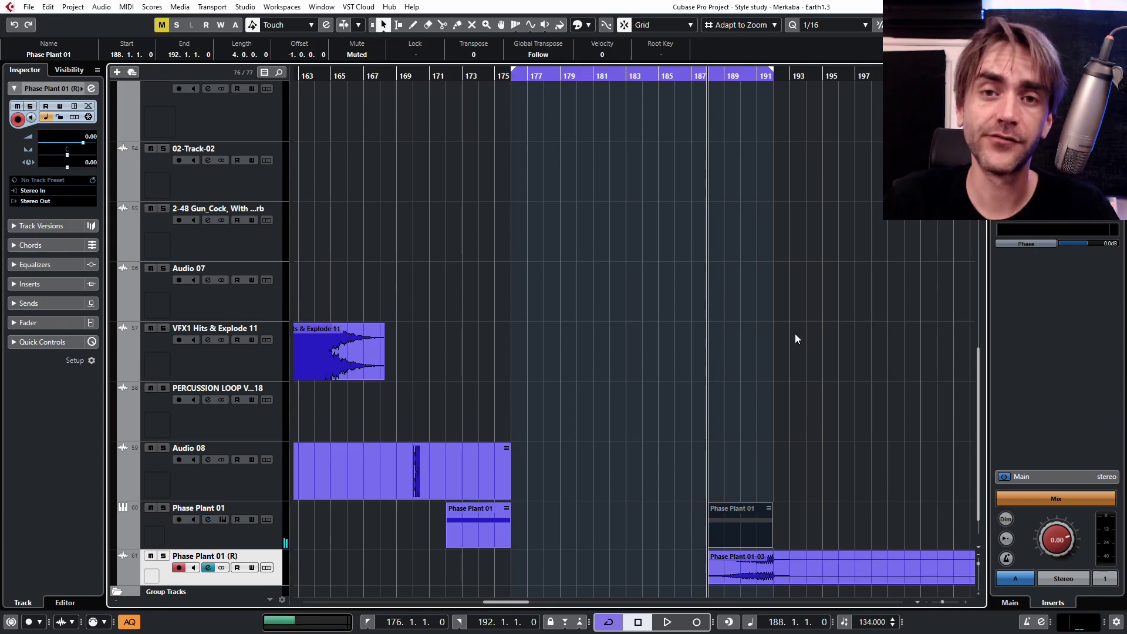
key("space")
scroll(675, 283, "down", 2)
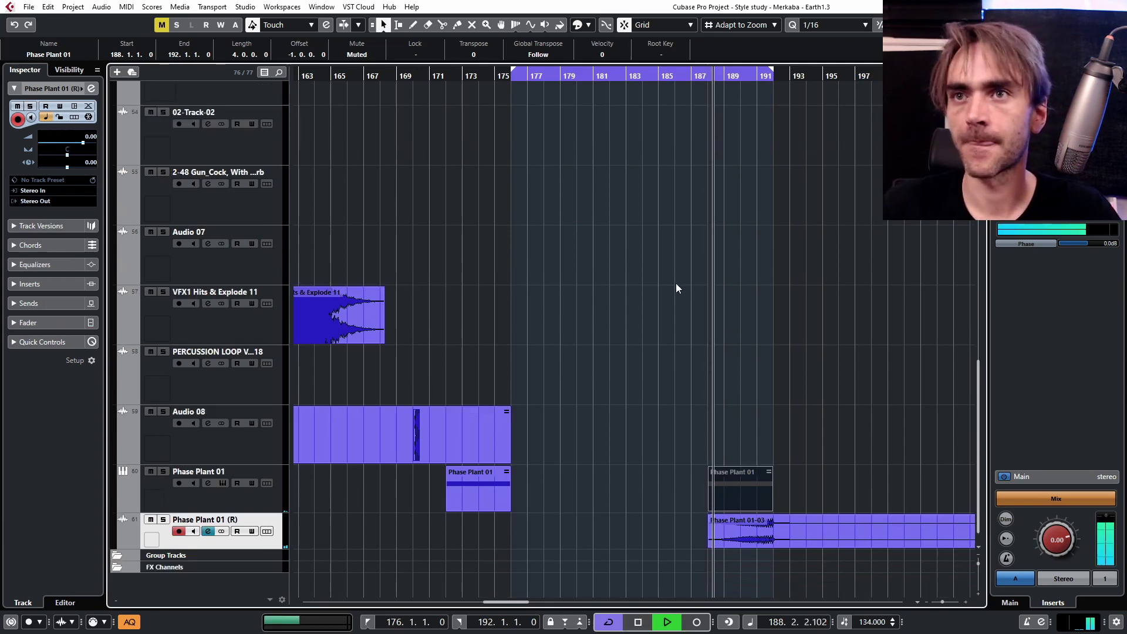
left_click(151, 470)
- Move the rendered Phase Plant 01-03 clip slightly earlier, to start at 187.4.4.81
scroll(577, 518, "up", 5)
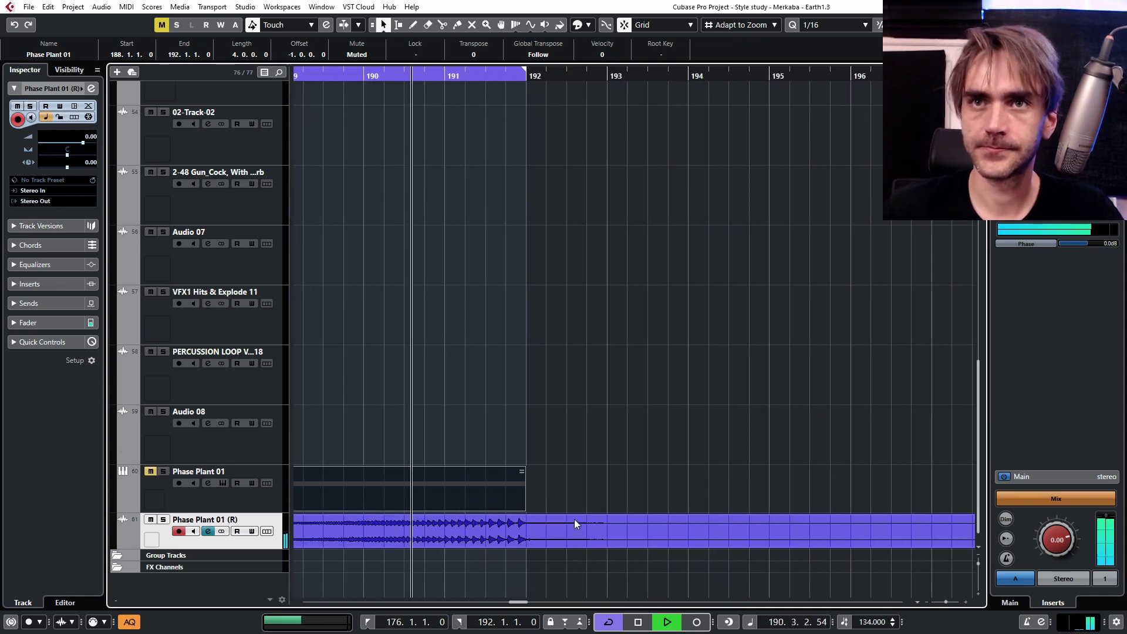
scroll(529, 540, "up", 3)
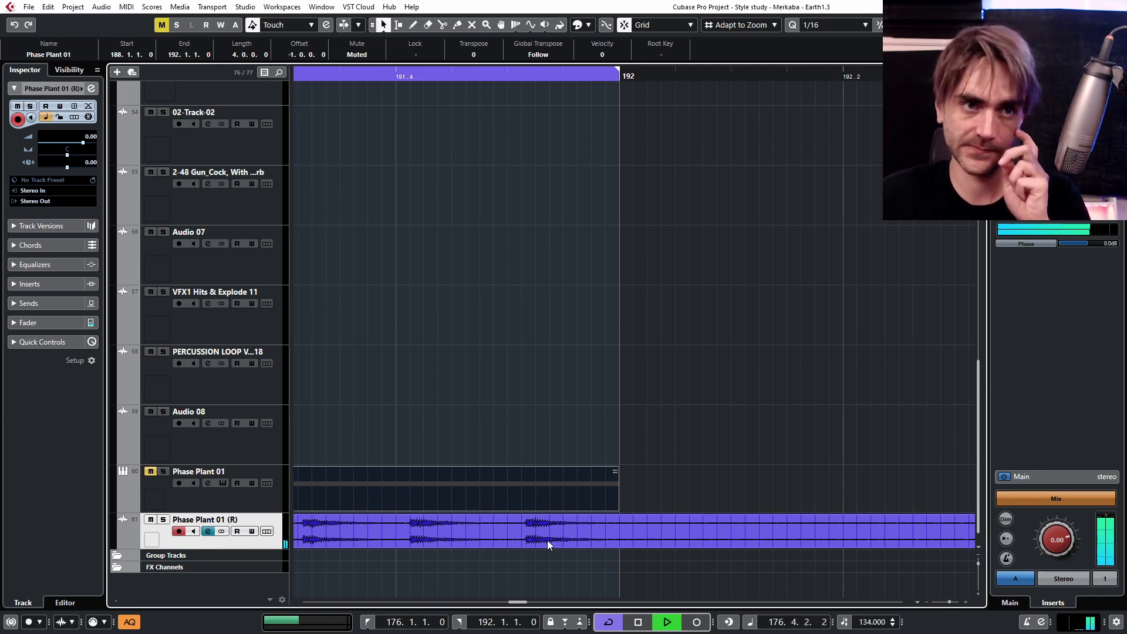
key("space")
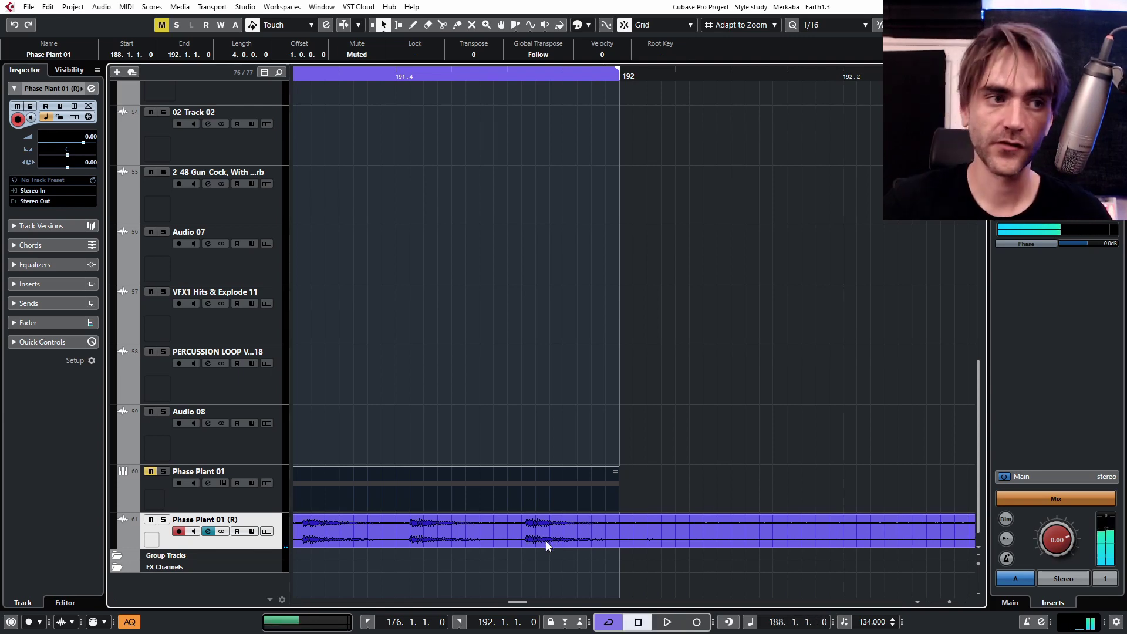
scroll(689, 527, "left", 1)
left_click(661, 546)
scroll(640, 540, "down", 3)
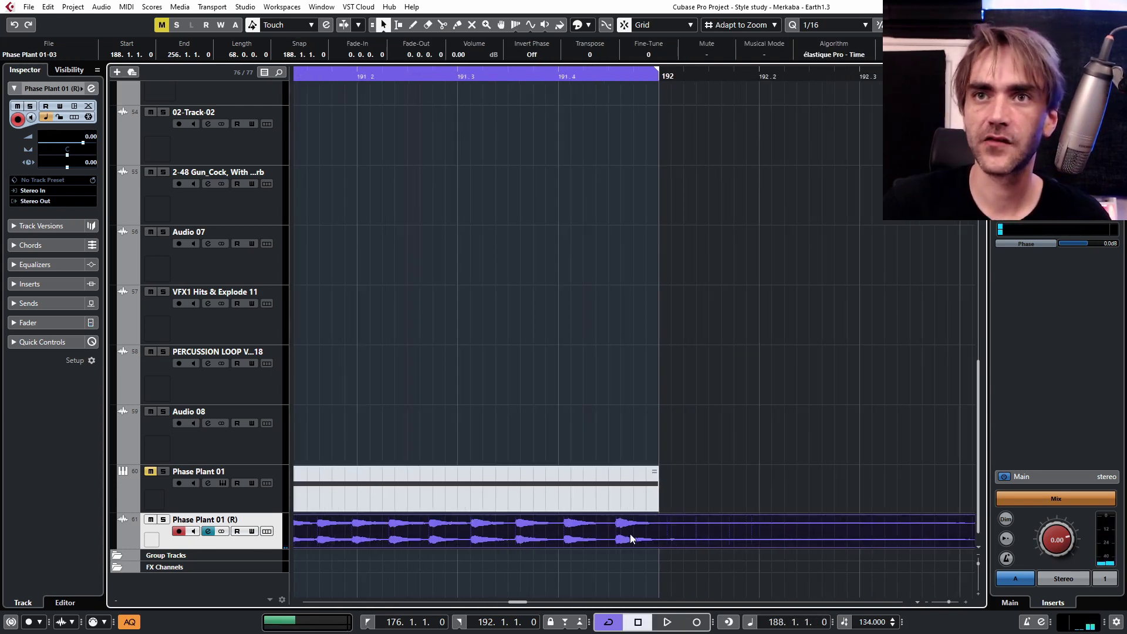
left_click_drag(631, 539, 629, 540)
scroll(632, 541, "up", 3)
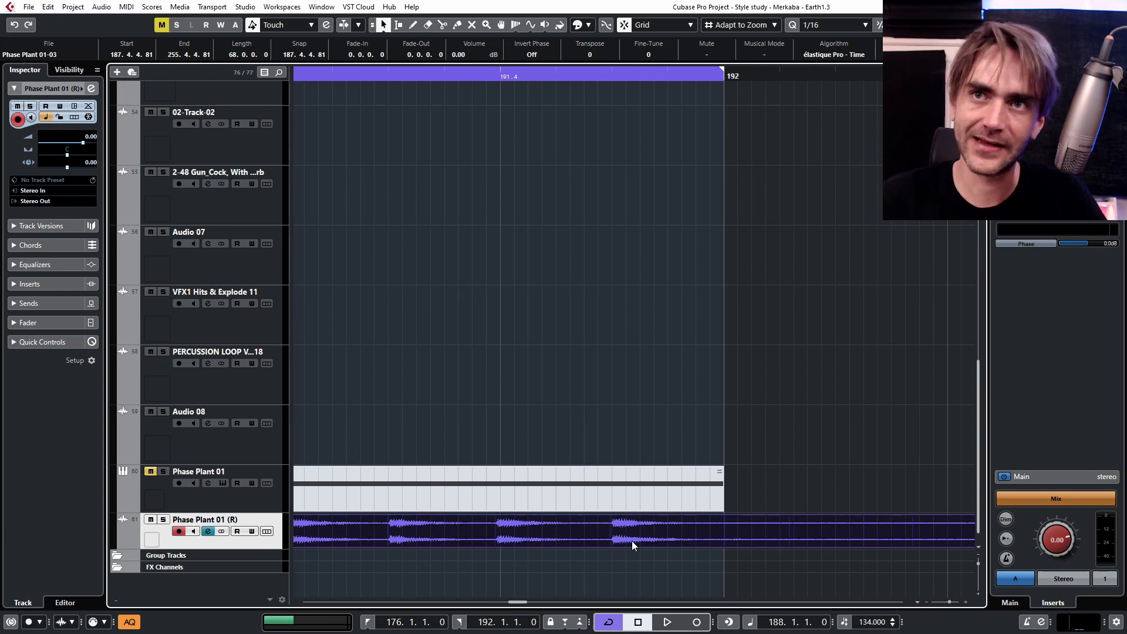
scroll(631, 534, "down", 2)
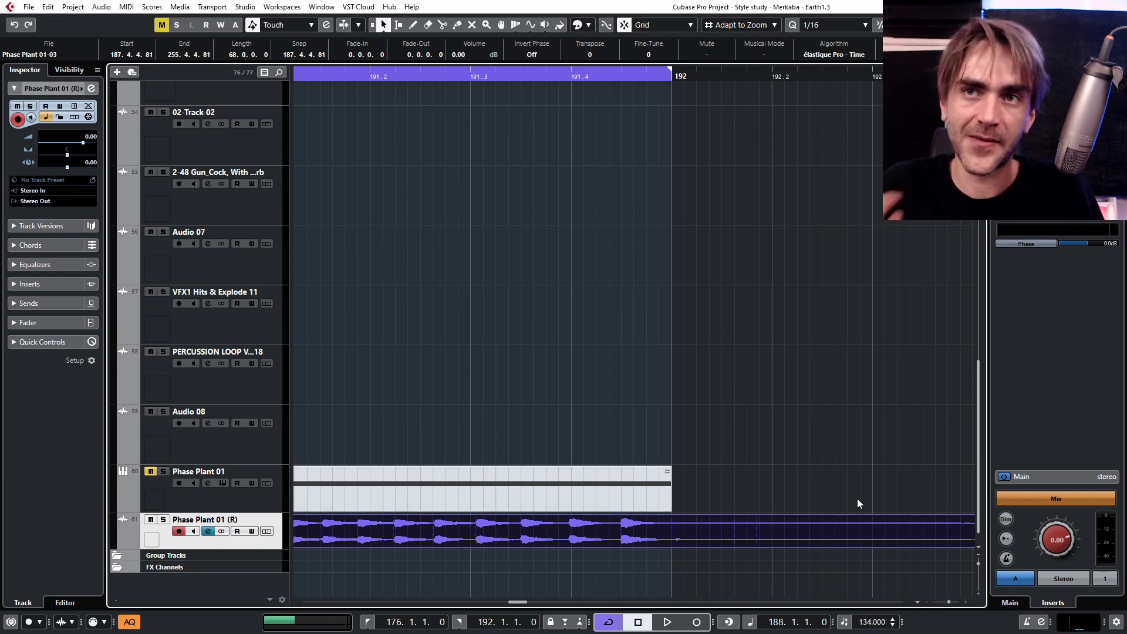
- Trim the start of the rendered Phase Plant 01-03 clip to bar 188 and give it a fade-in of about one bar
scroll(840, 495, "left", 8)
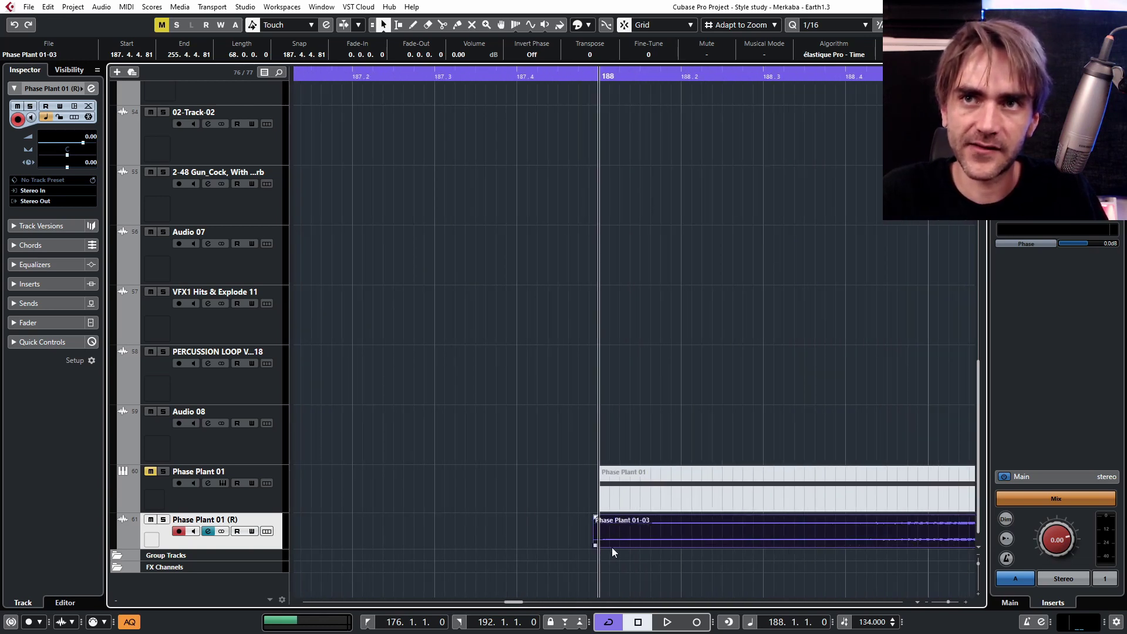
left_click_drag(595, 546, 735, 537)
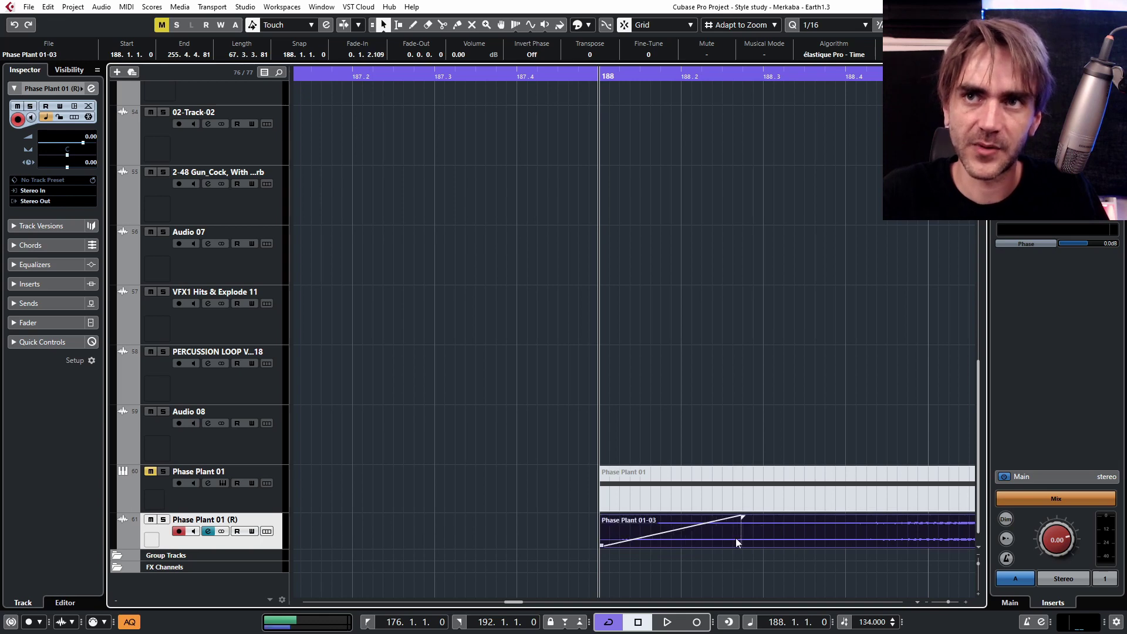
scroll(717, 542, "down", 4)
scroll(681, 536, "left", 3)
scroll(622, 532, "up", 2)
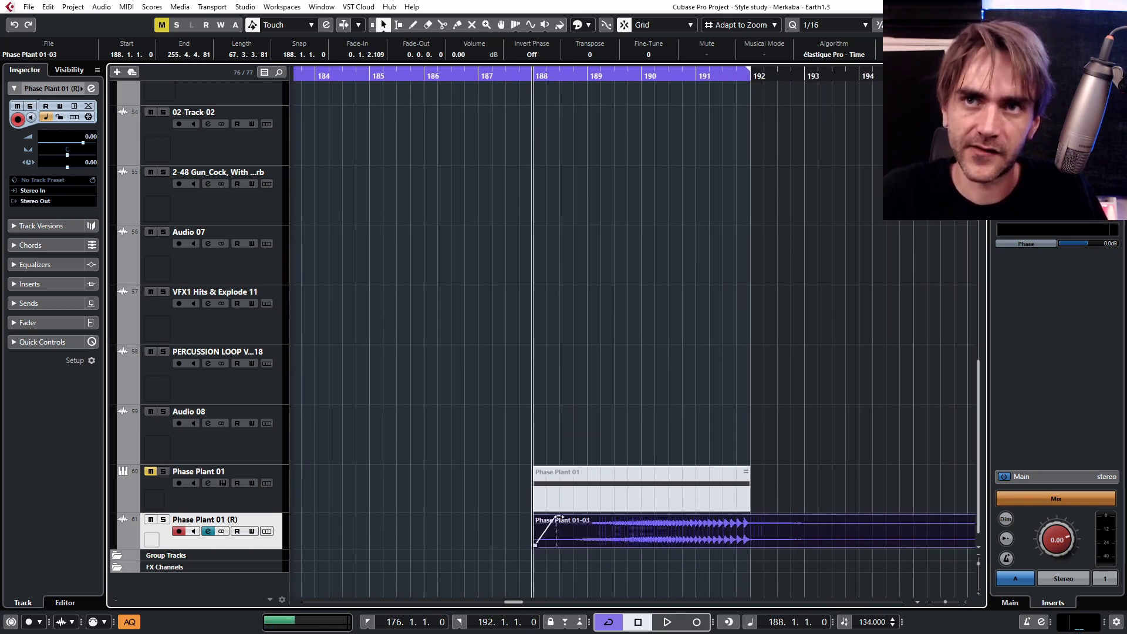
left_click_drag(558, 519, 602, 520)
- Shorten the end of the rendered Phase Plant 01-03 clip to bar 193, making it 5 bars long
scroll(646, 528, "down", 3)
scroll(848, 562, "right", 4)
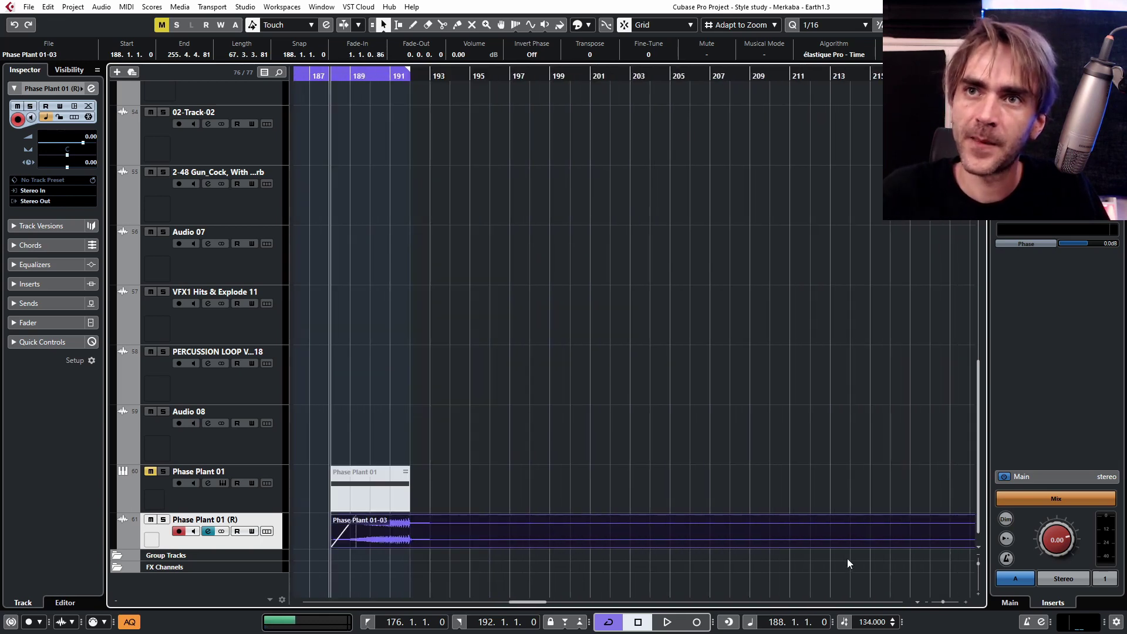
scroll(792, 538, "down", 3)
scroll(815, 555, "left", 3)
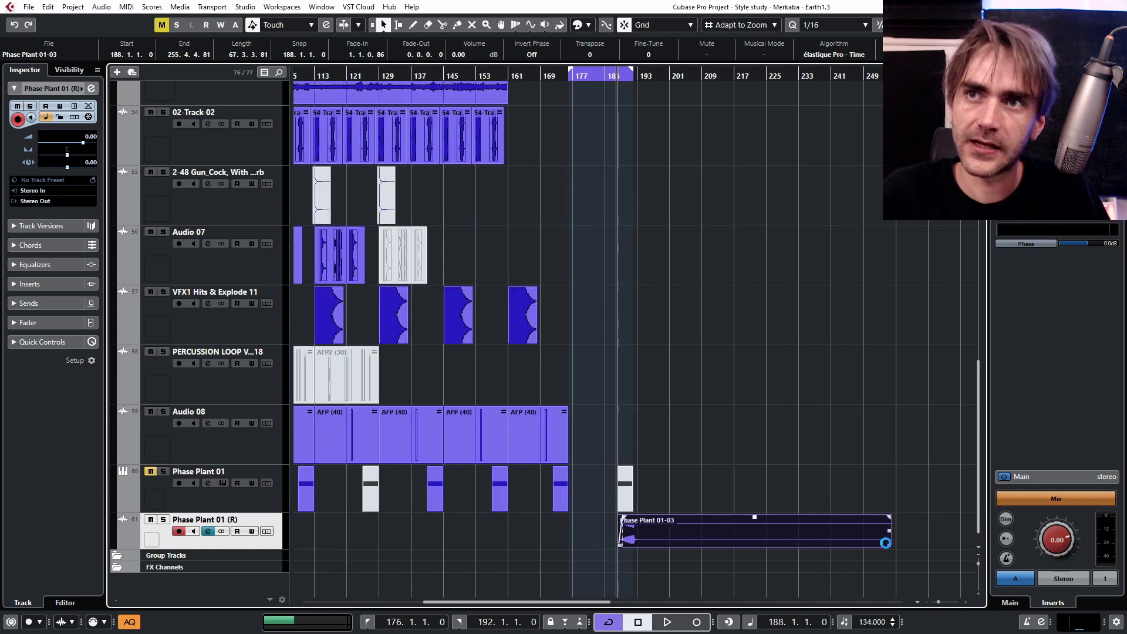
left_click_drag(889, 545, 639, 544)
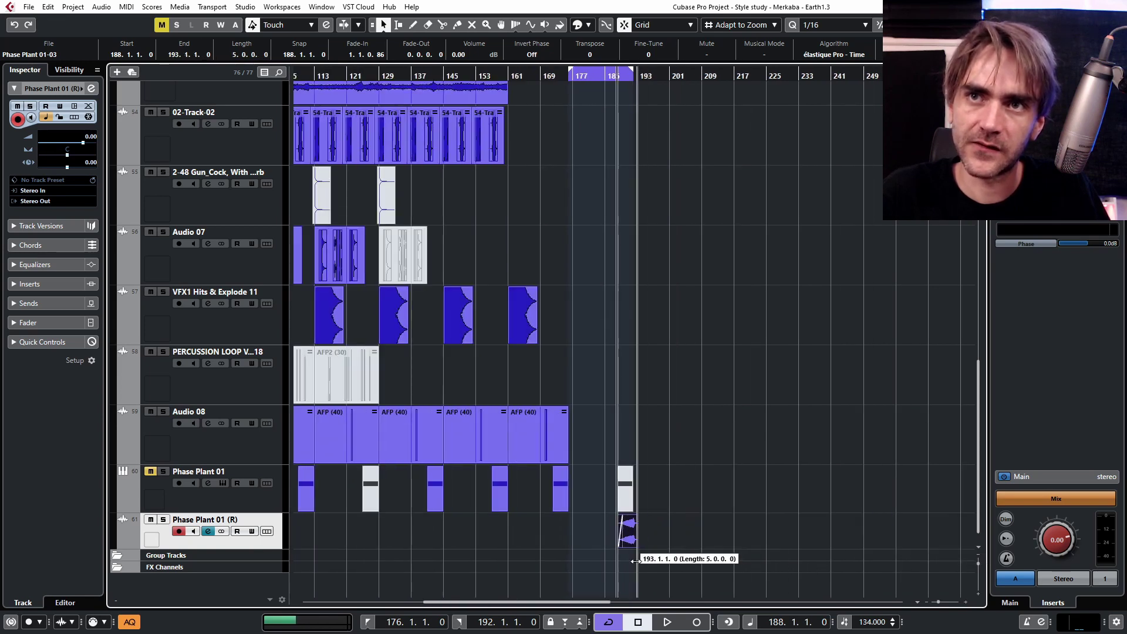
scroll(640, 544, "up", 5)
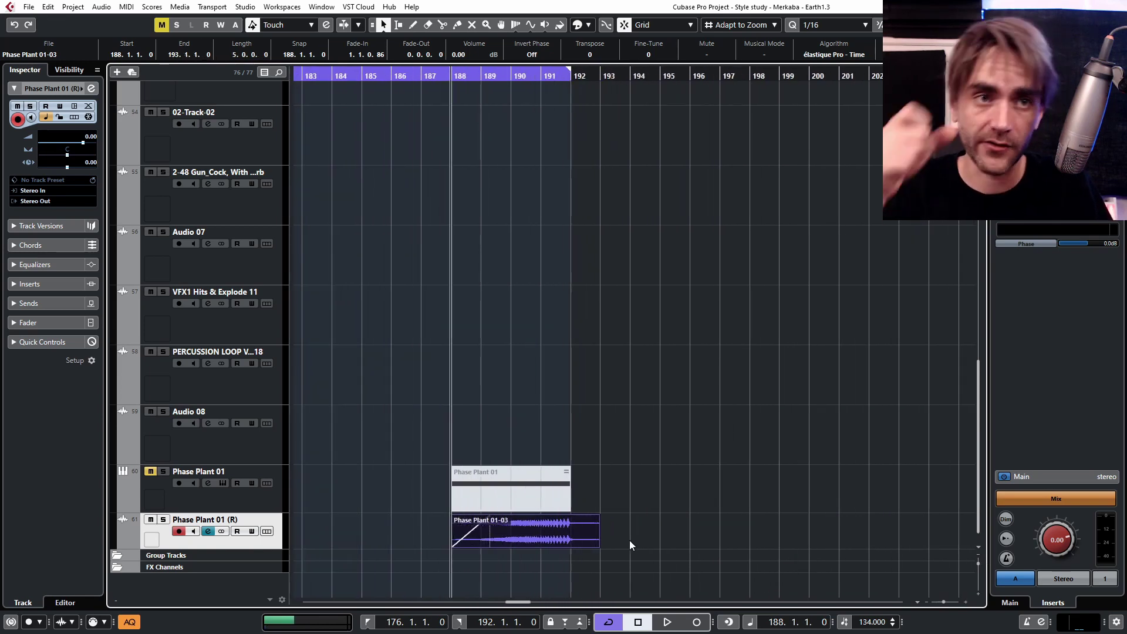
scroll(632, 536, "up", 3)
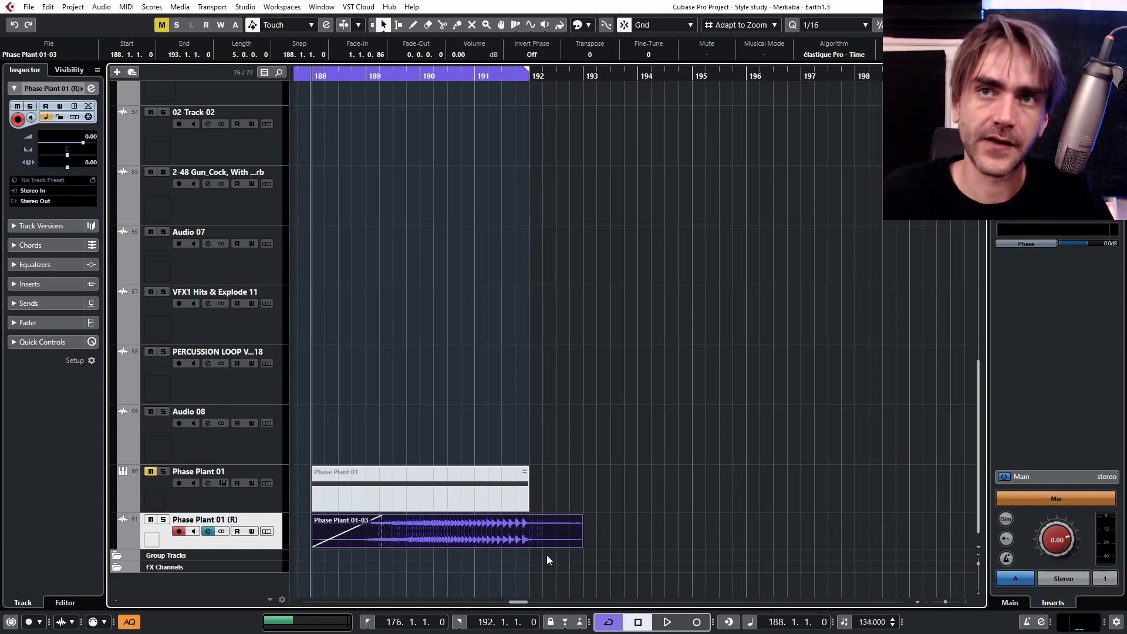
- Play the arrangement and unfold the Percs folder to examine the HIHAT138(CLSD) track
key("space")
scroll(605, 420, "up", 5)
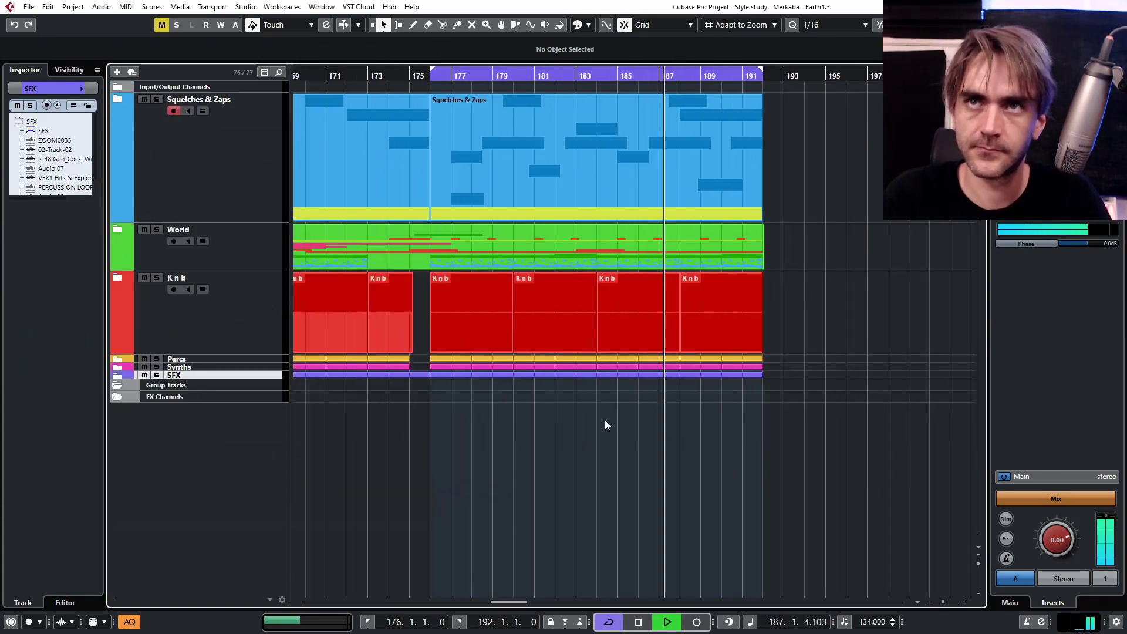
scroll(786, 487, "down", 6)
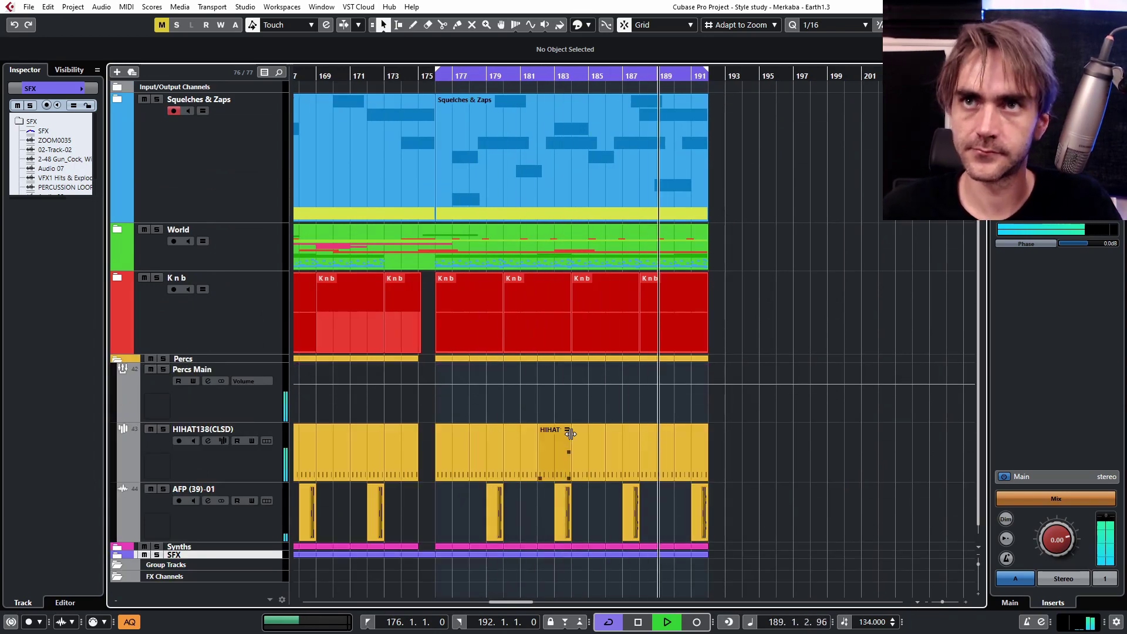
right_click(256, 466)
left_click(486, 383)
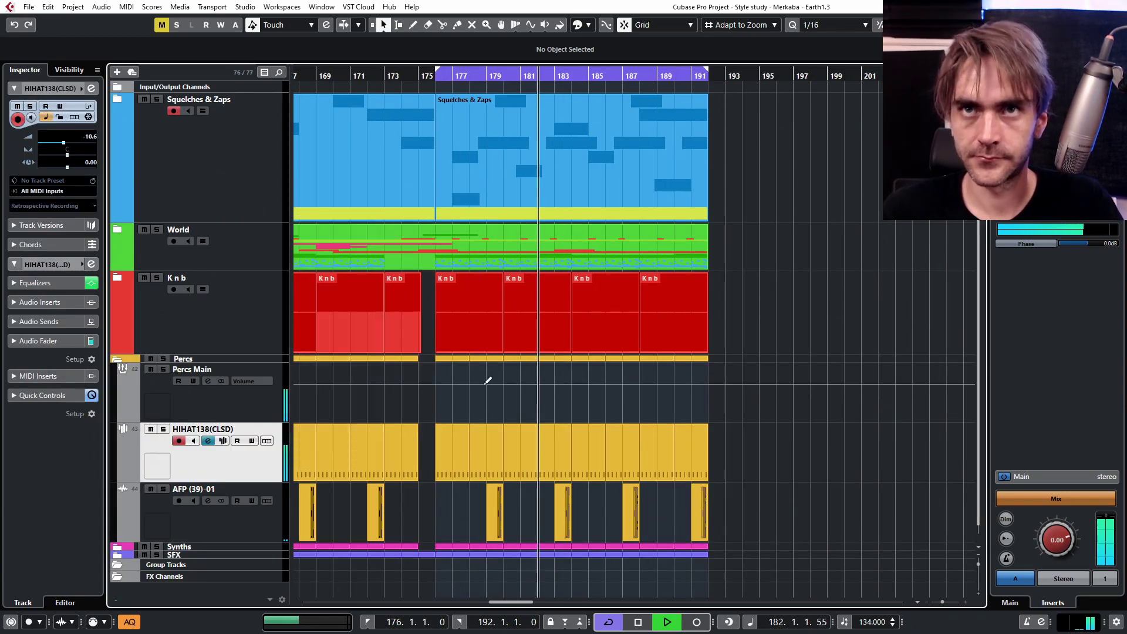
- Duplicate the bars 176 to 192 section across the tracks so the copy starts at bar 192
key("h")
left_click(696, 349)
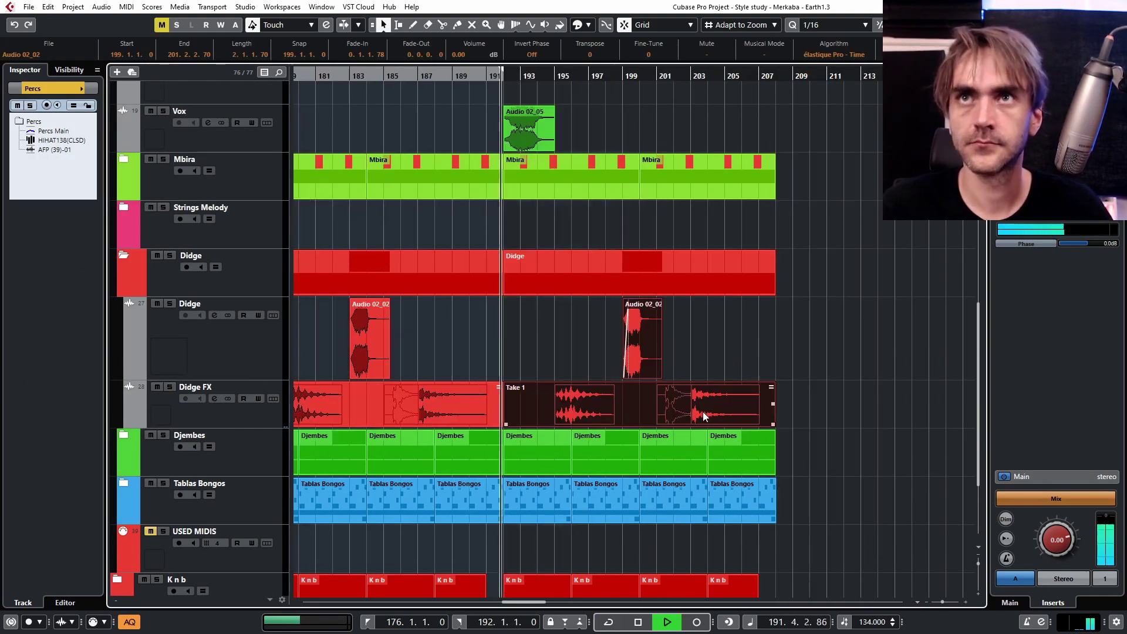
- Fold the Didge and World folders and set the locators to bars 192 and 208
left_click(124, 256)
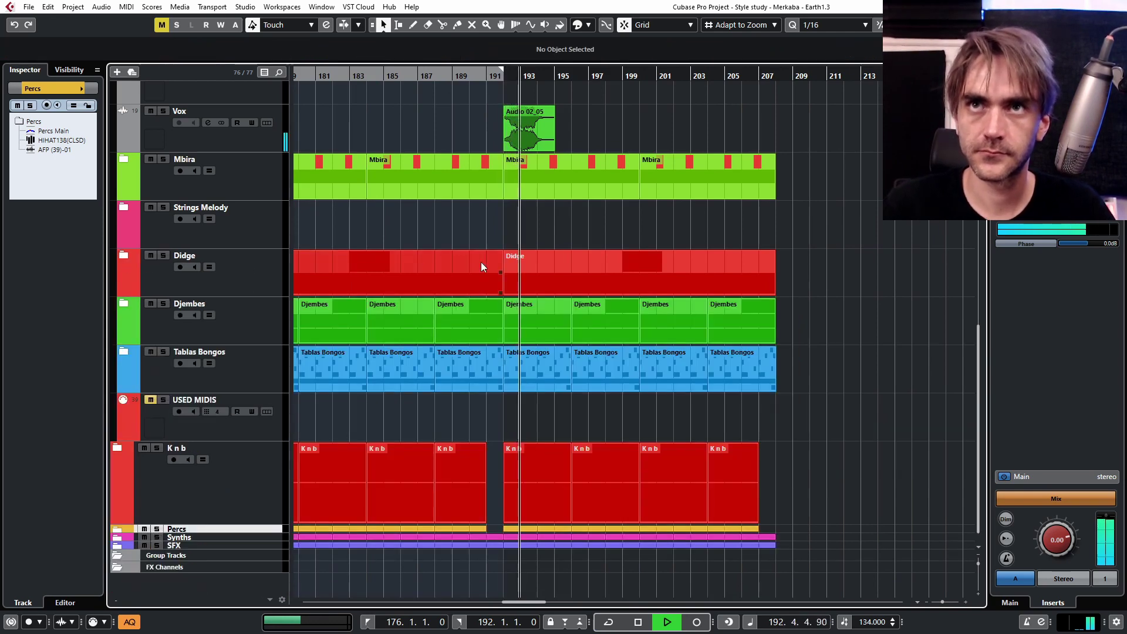
scroll(517, 294, "up", 4)
scroll(178, 219, "up", 4)
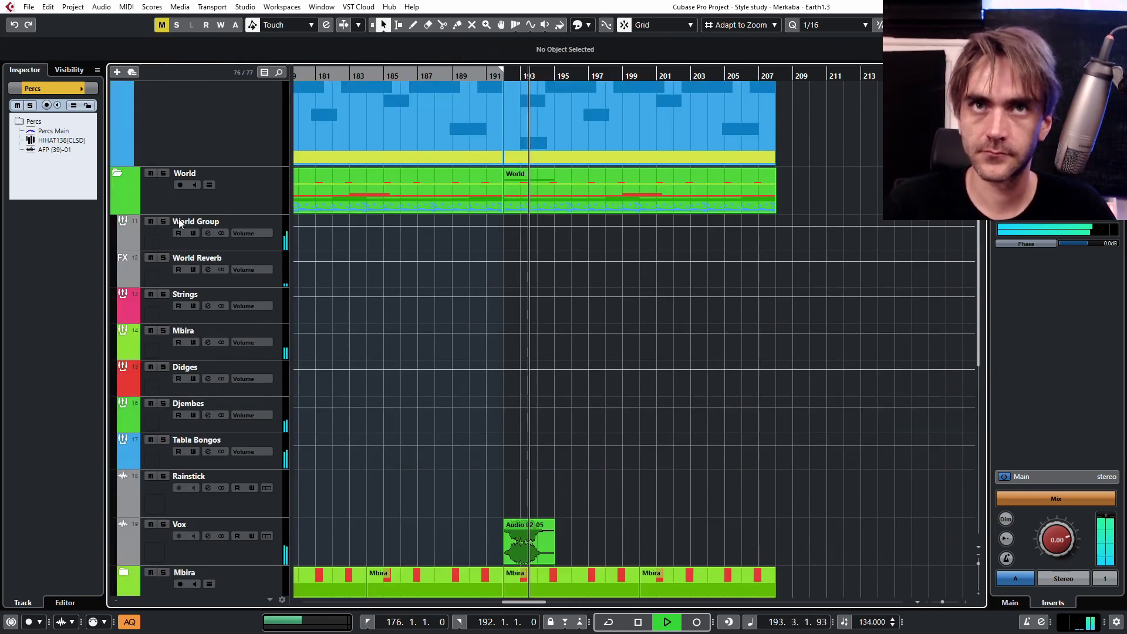
left_click(117, 168)
left_click_drag(504, 71, 774, 71)
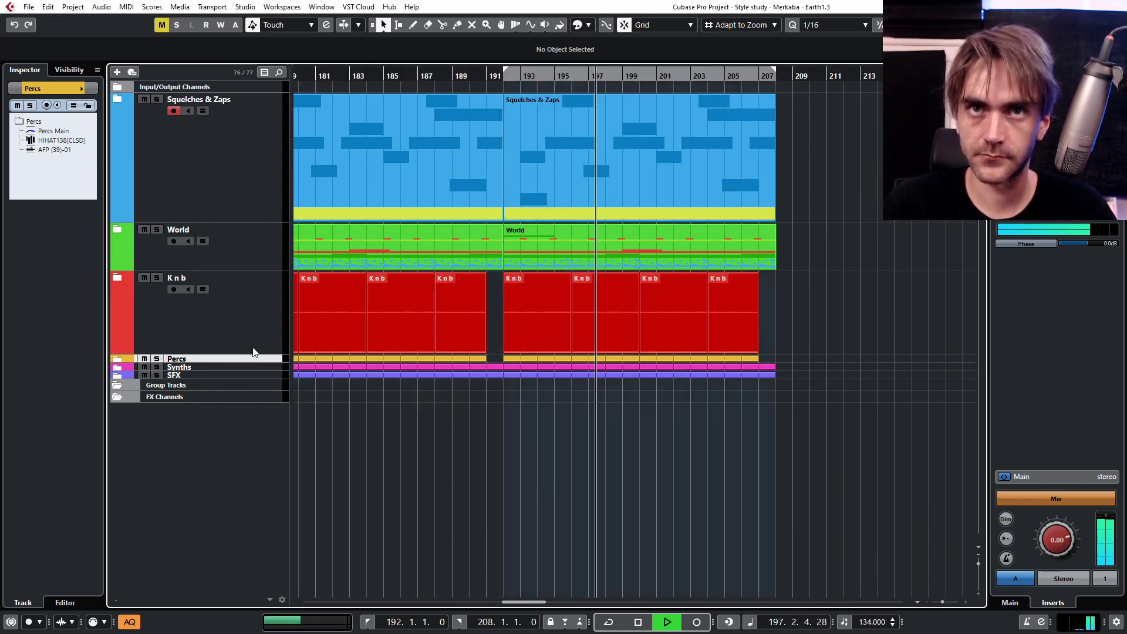
- Shrink the K n b folder track to minimum height and unfold the Percs folder
left_click_drag(250, 354, 261, 280)
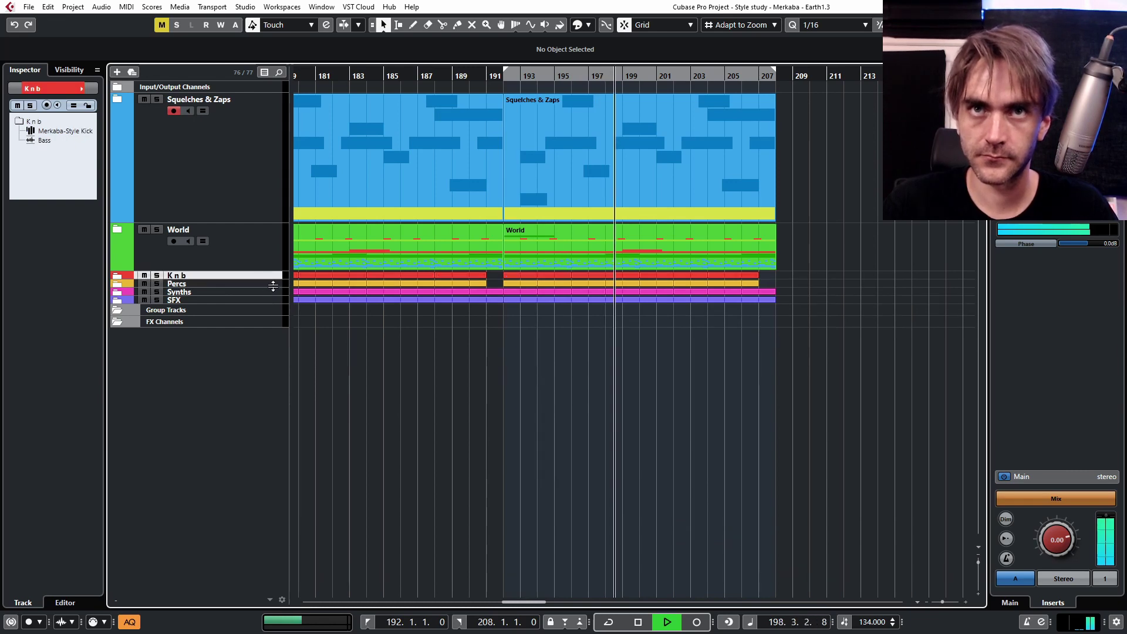
left_click(129, 284)
left_click(116, 287)
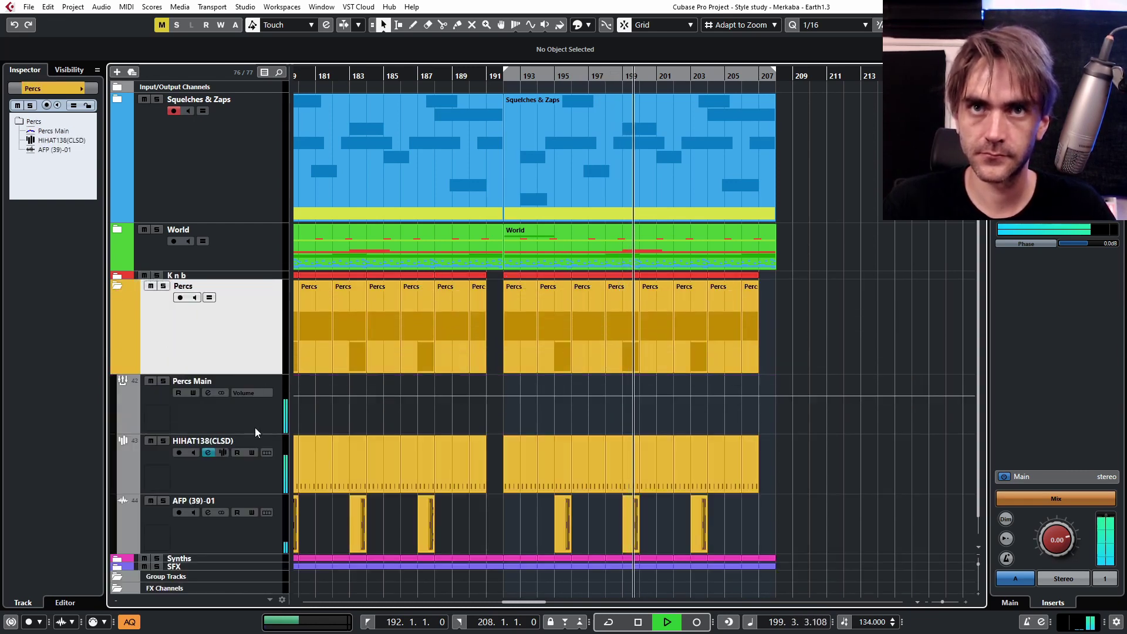
left_click(226, 470)
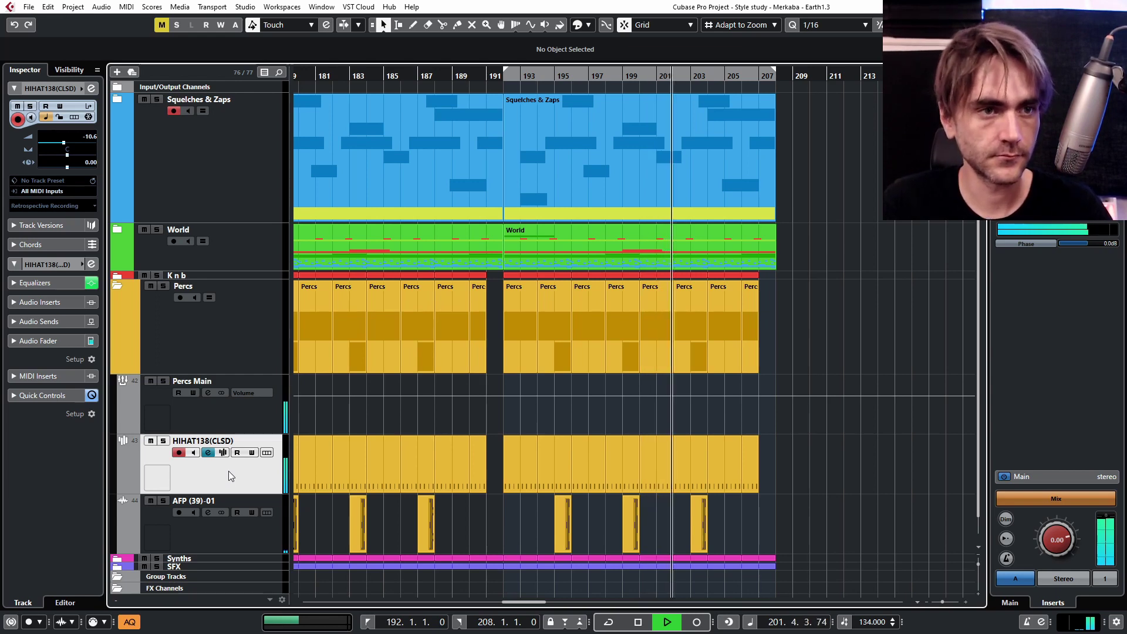
right_click(228, 471)
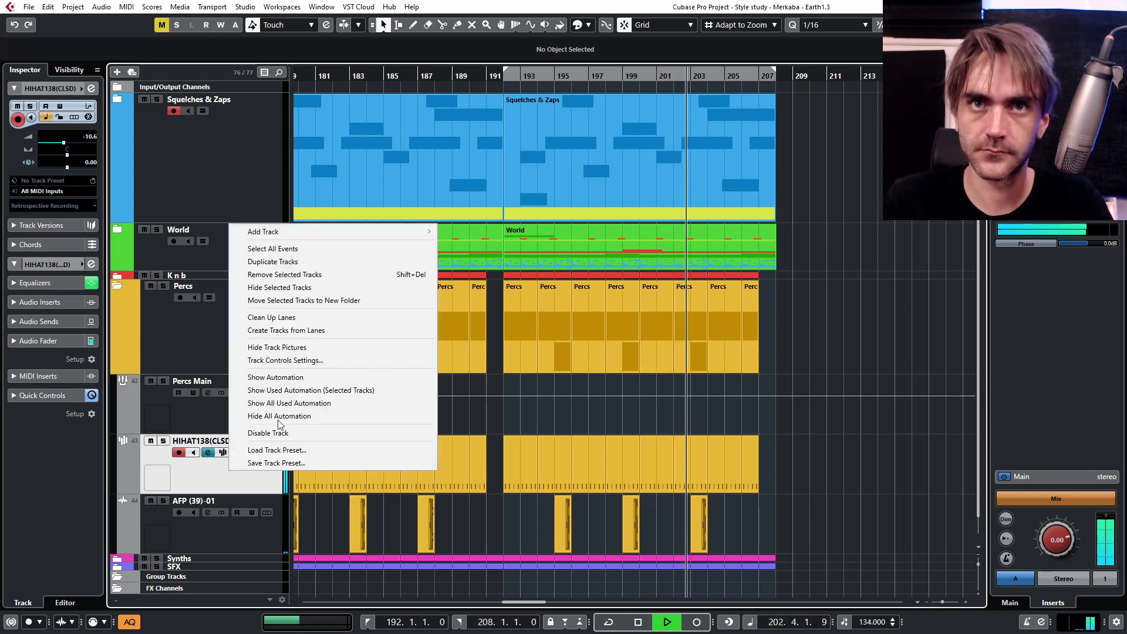
mouse_move(280, 234)
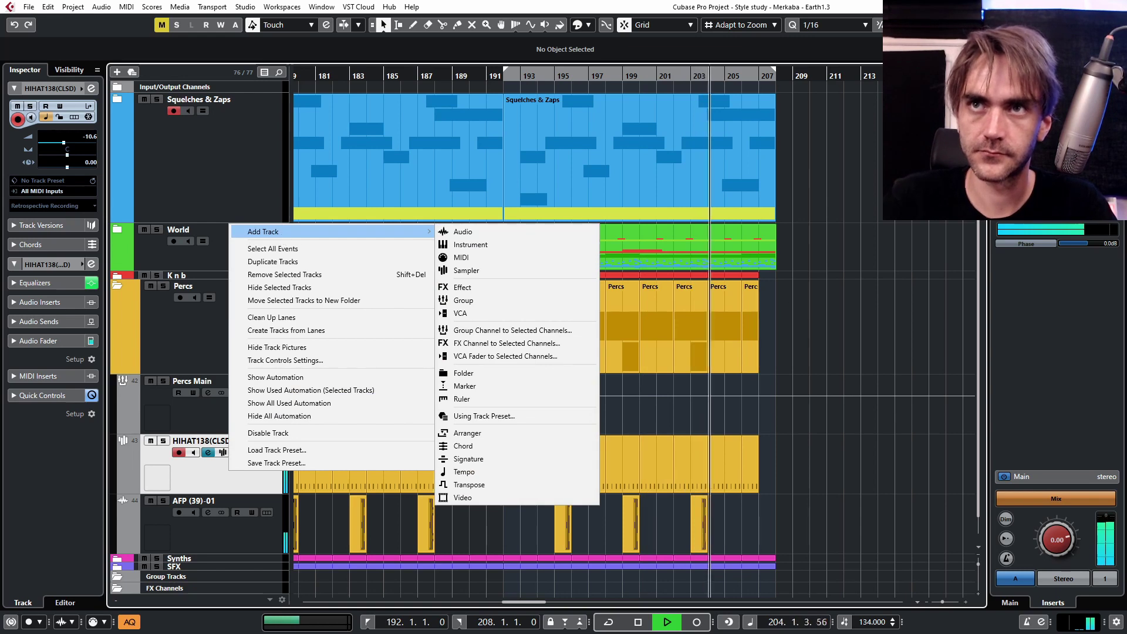
left_click(485, 244)
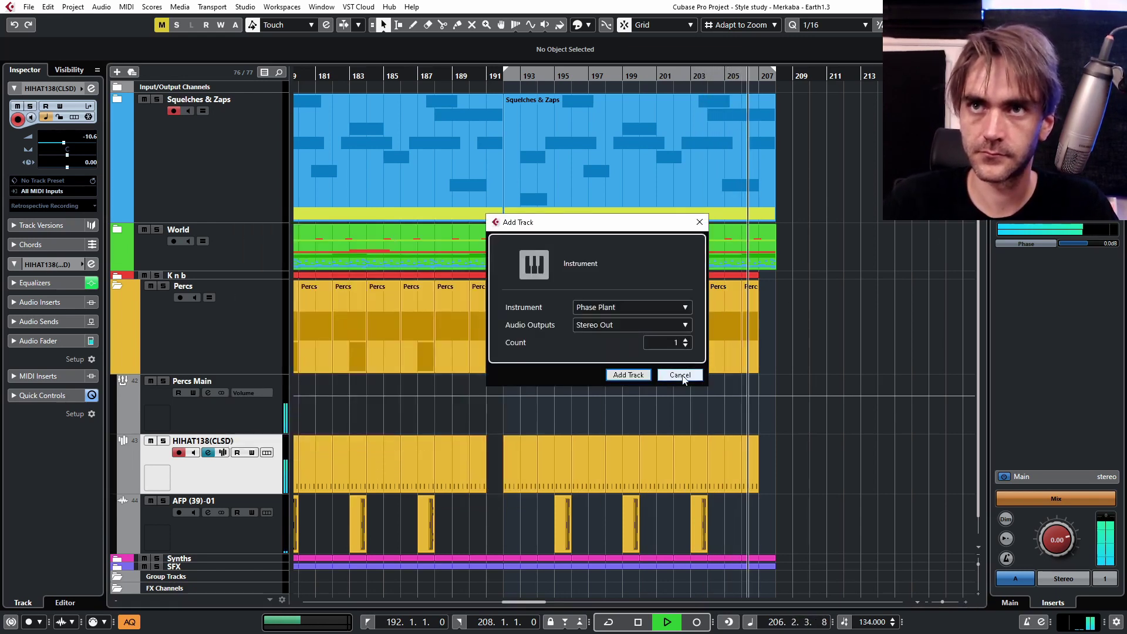
left_click(681, 376)
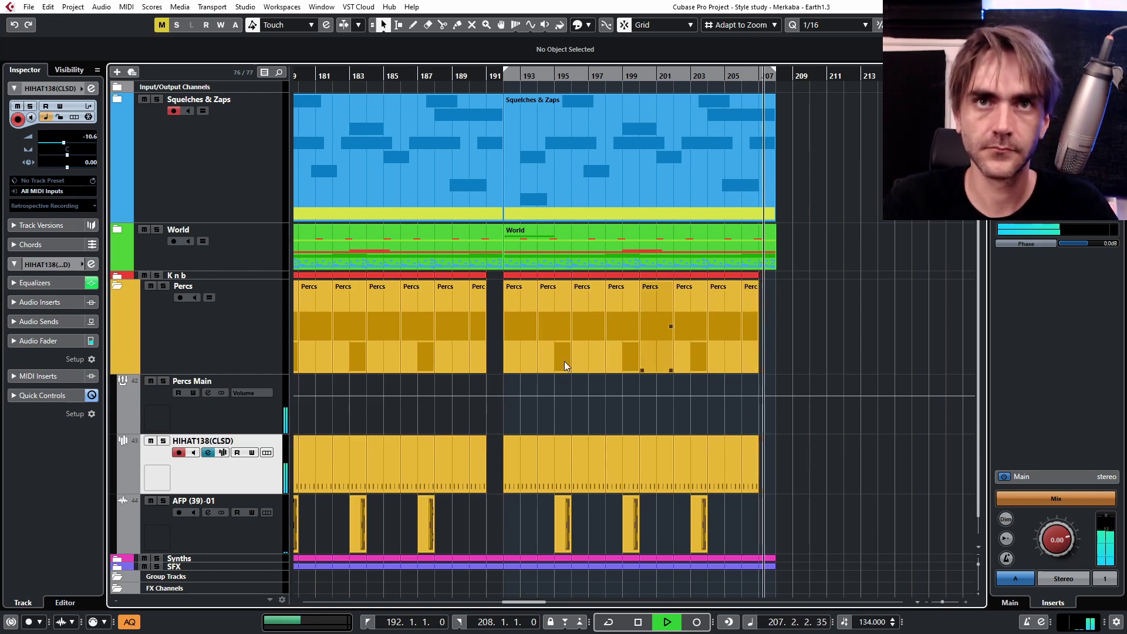
- Turn on cycle playback and reshape CLAP127's amp envelope with a 94 ms hold point decaying to zero at 0.19 s, then play it
key("KP_Divide")
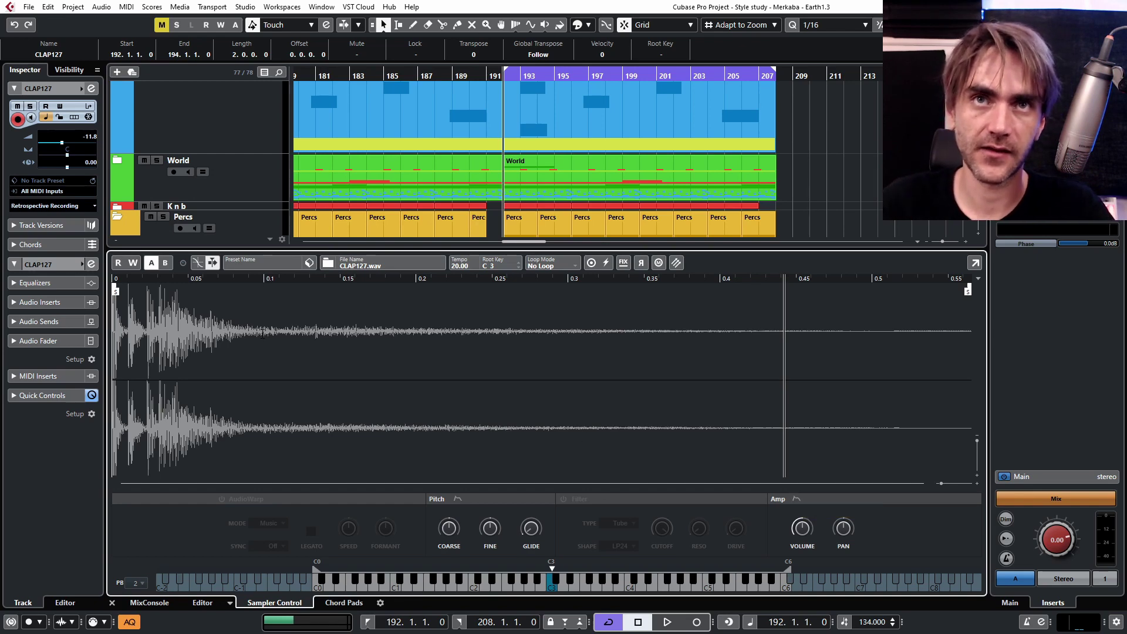
left_click(797, 499)
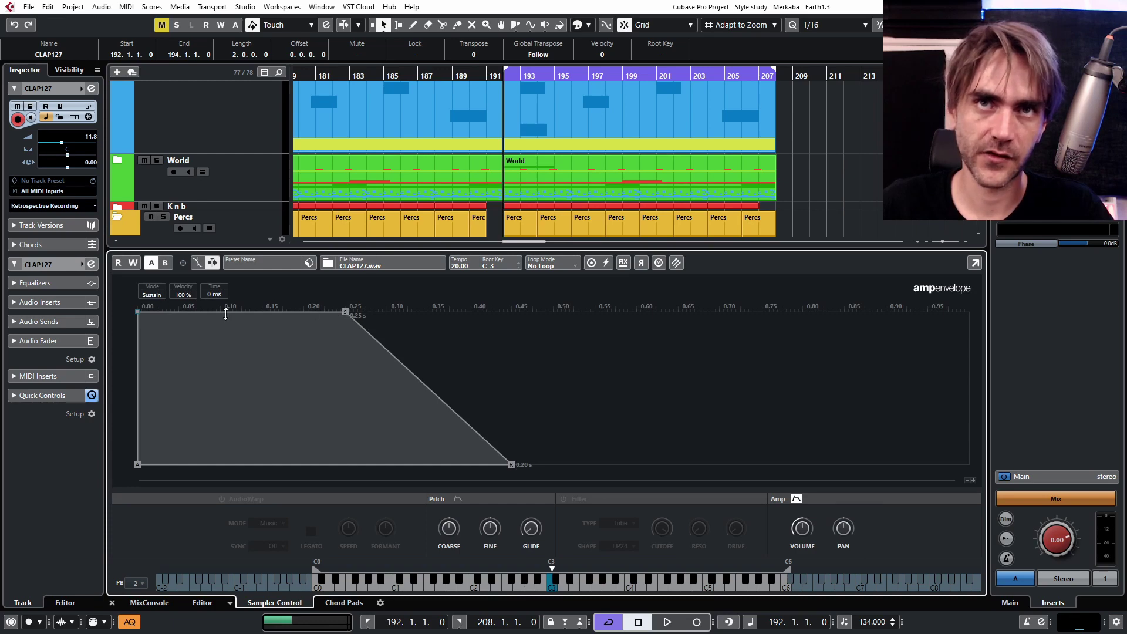
left_click_drag(344, 314, 319, 480)
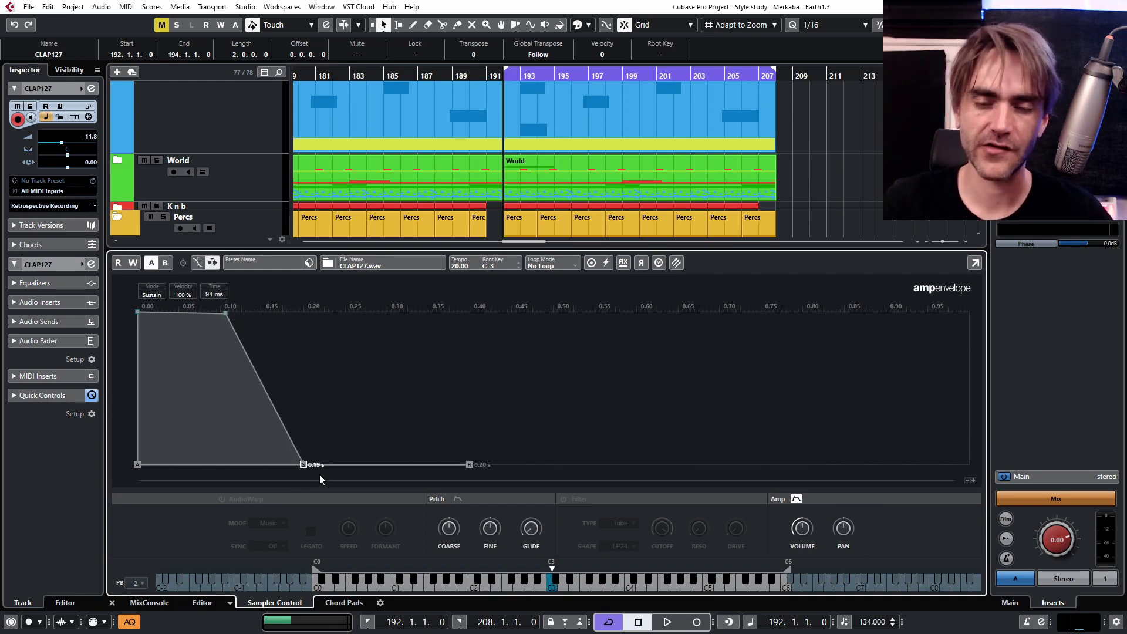
key("space")
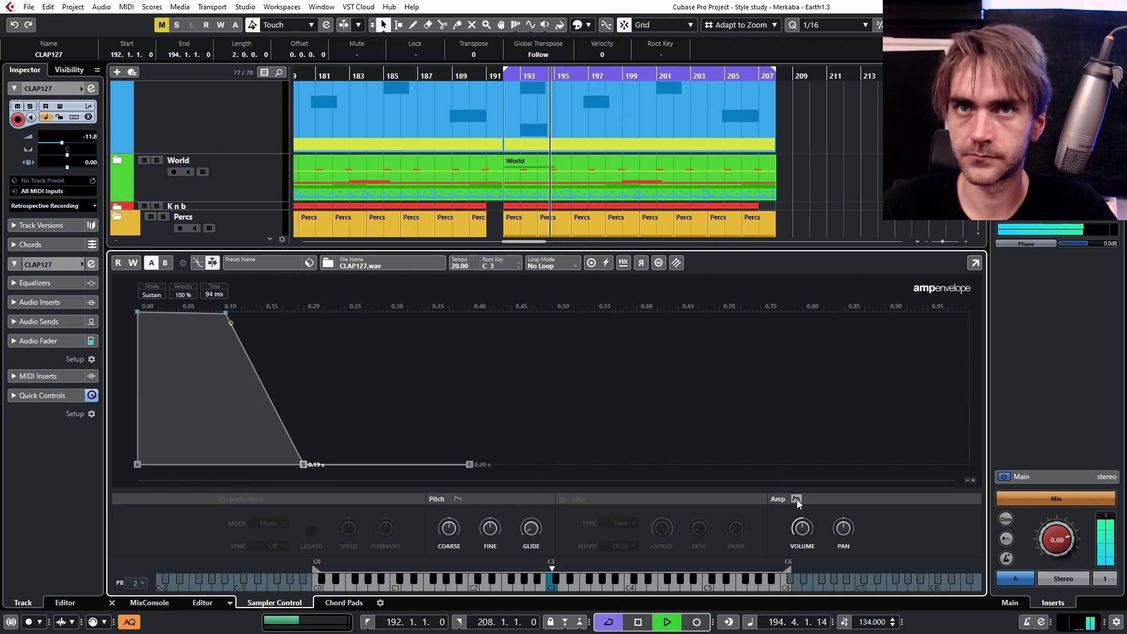
- Tighten the CLAP127 amp envelope by shortening its decay, setting release to about 0.06 s and moving the hold point to 42 ms
left_click_drag(304, 465, 272, 465)
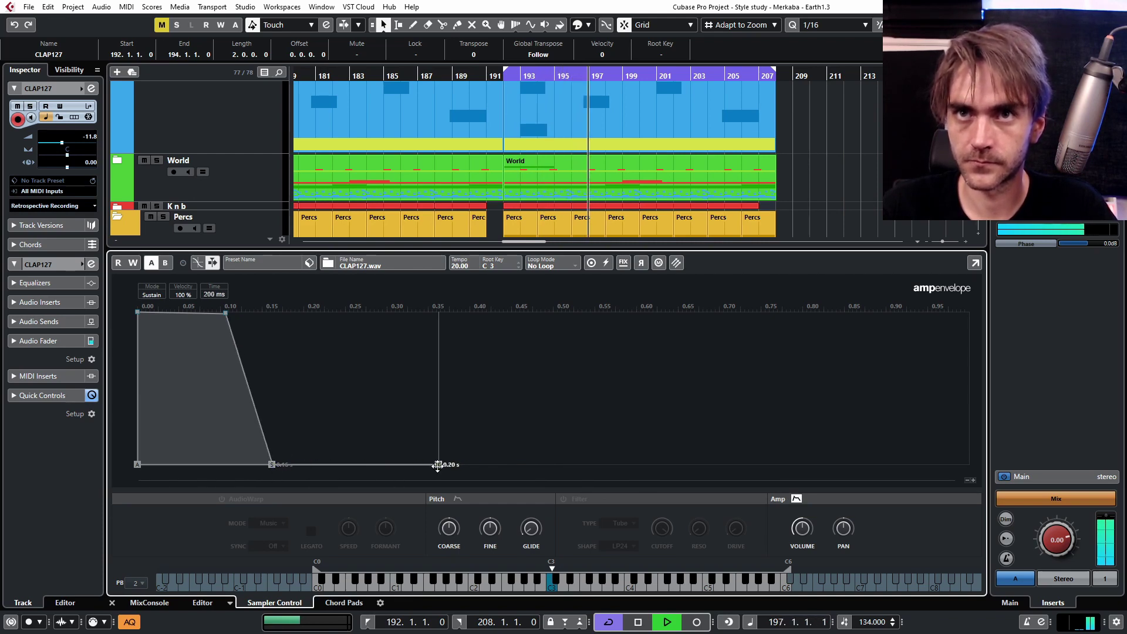
left_click_drag(437, 465, 327, 465)
left_click(797, 499)
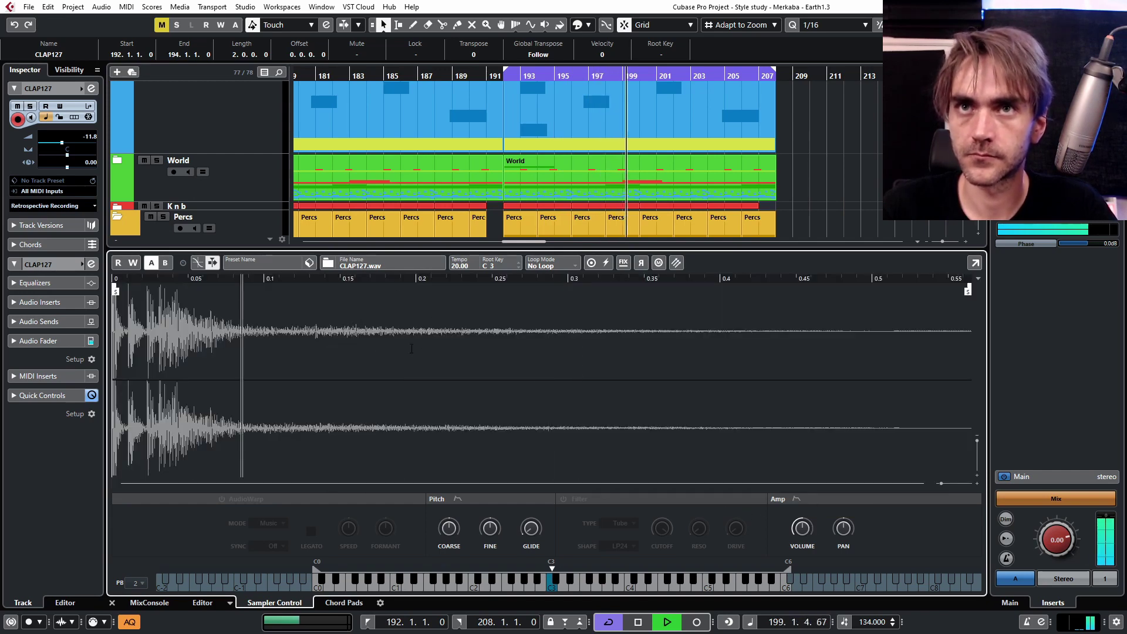
left_click(797, 499)
left_click_drag(225, 312, 171, 312)
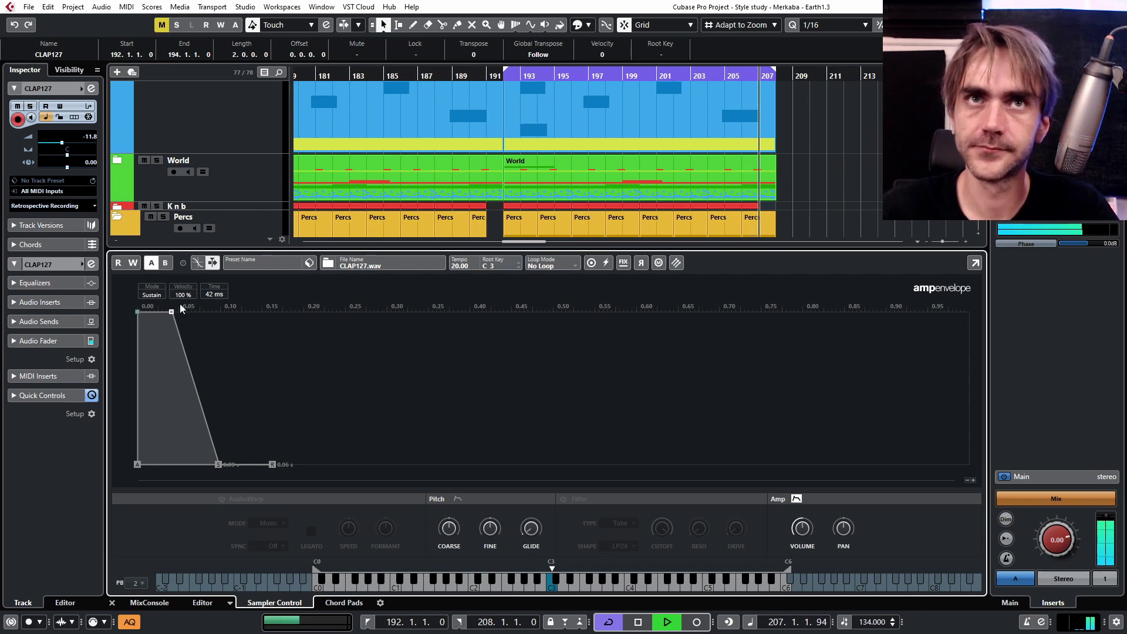
key("space")
- Give the CLAP127 amp envelope a curved 1 ms attack, then close the sampler editor
scroll(283, 400, "up", 5)
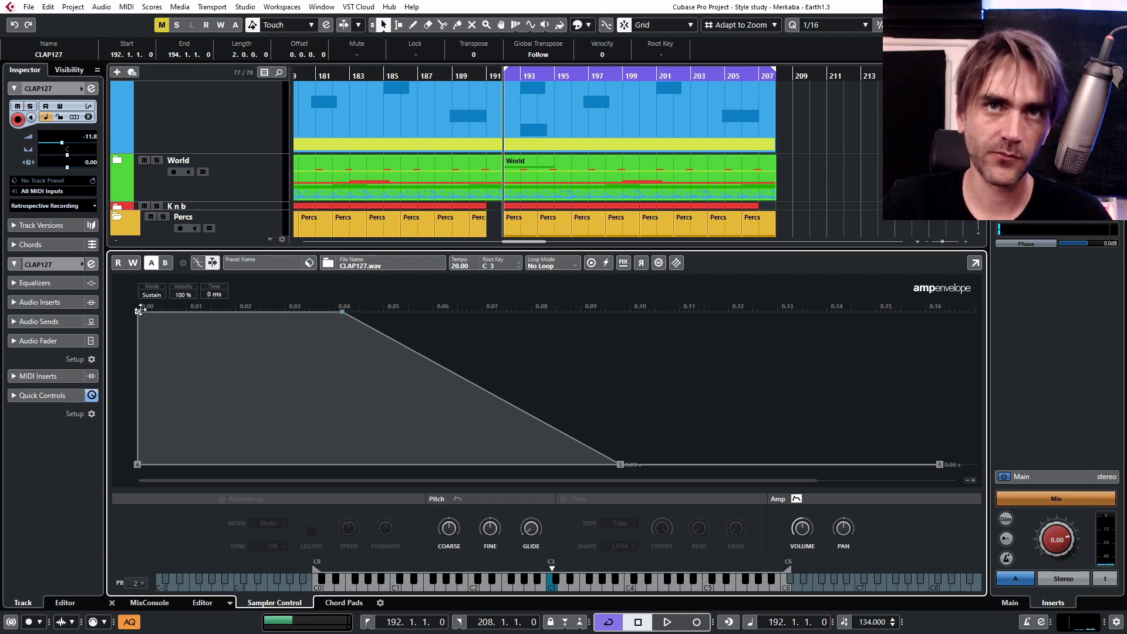
left_click_drag(140, 310, 155, 334)
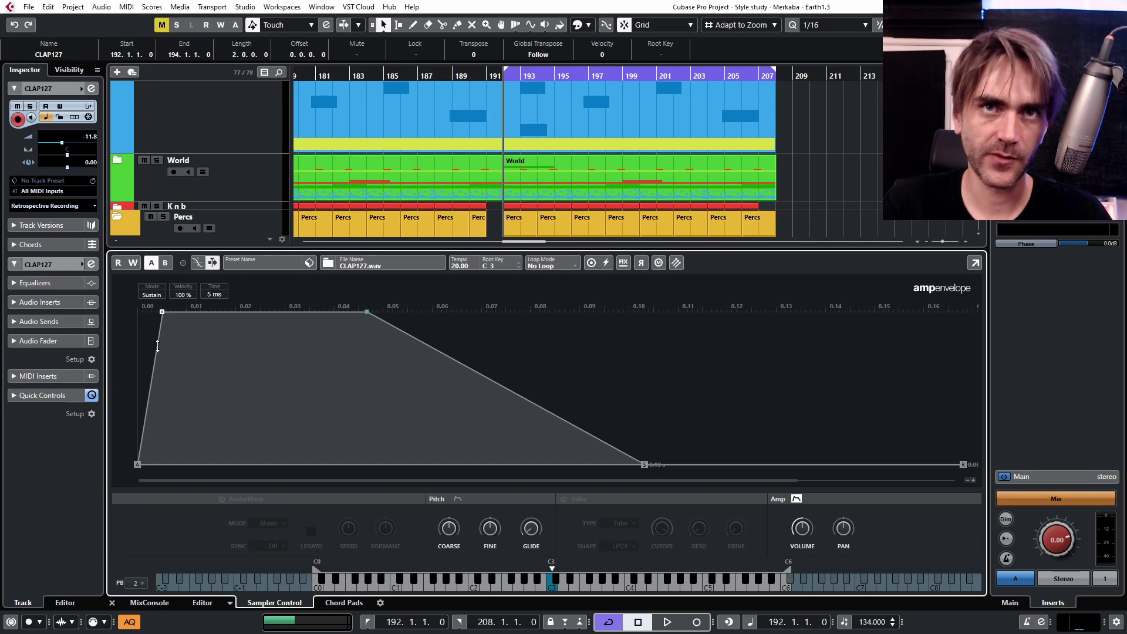
left_click_drag(156, 347, 146, 304)
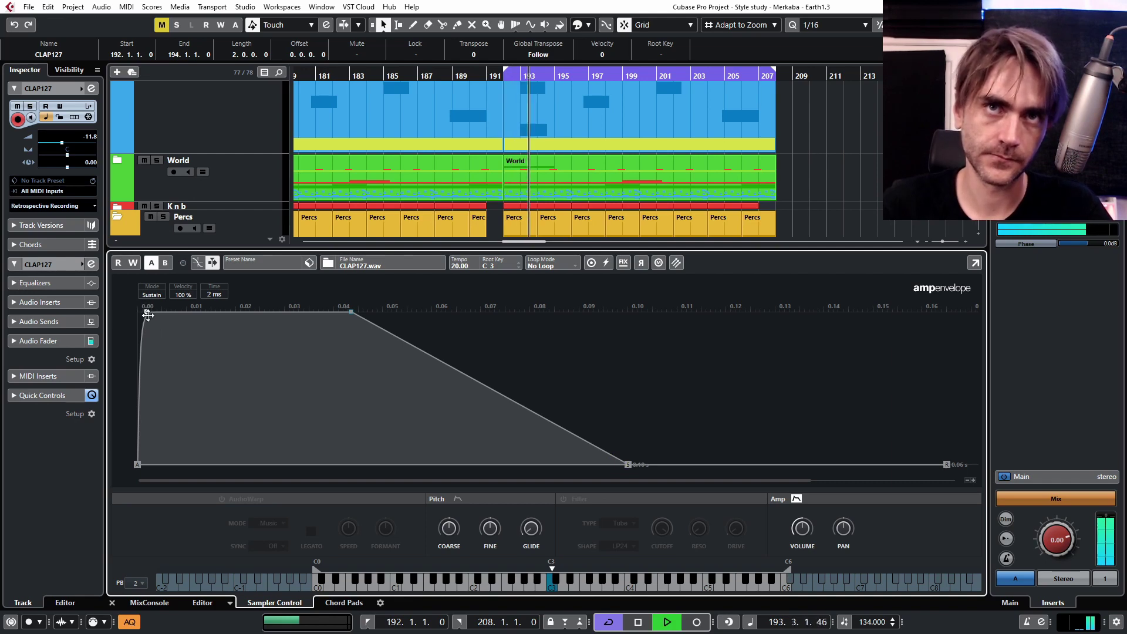
mouse_move(148, 316)
left_mouse_down()
mouse_move(204, 306)
mouse_move(146, 302)
left_mouse_up()
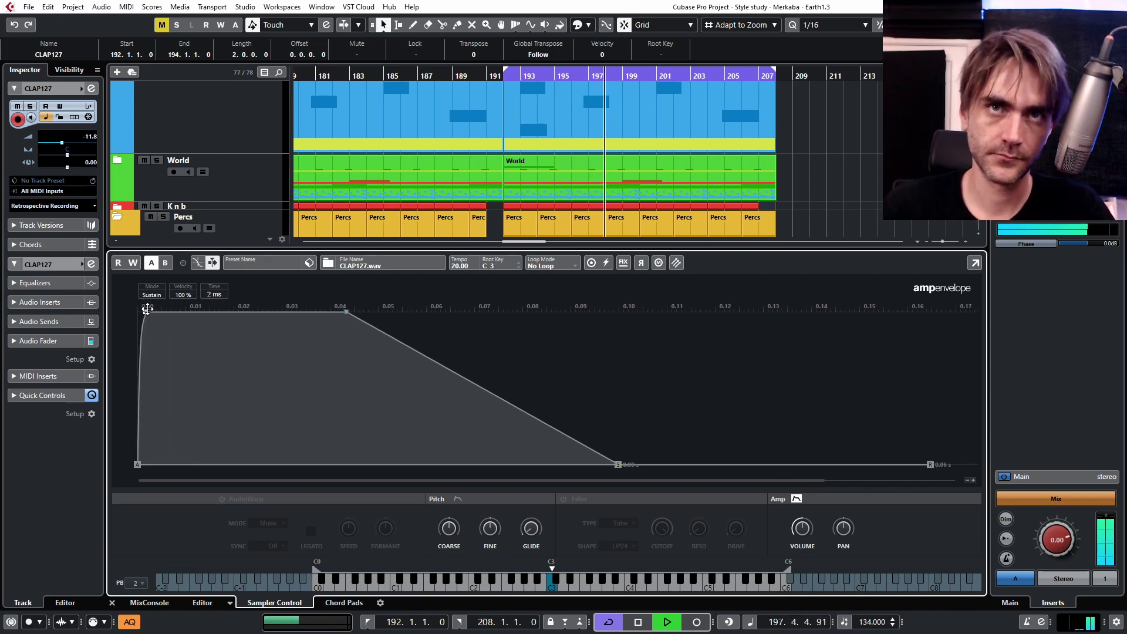
left_click(972, 480)
left_click(972, 480)
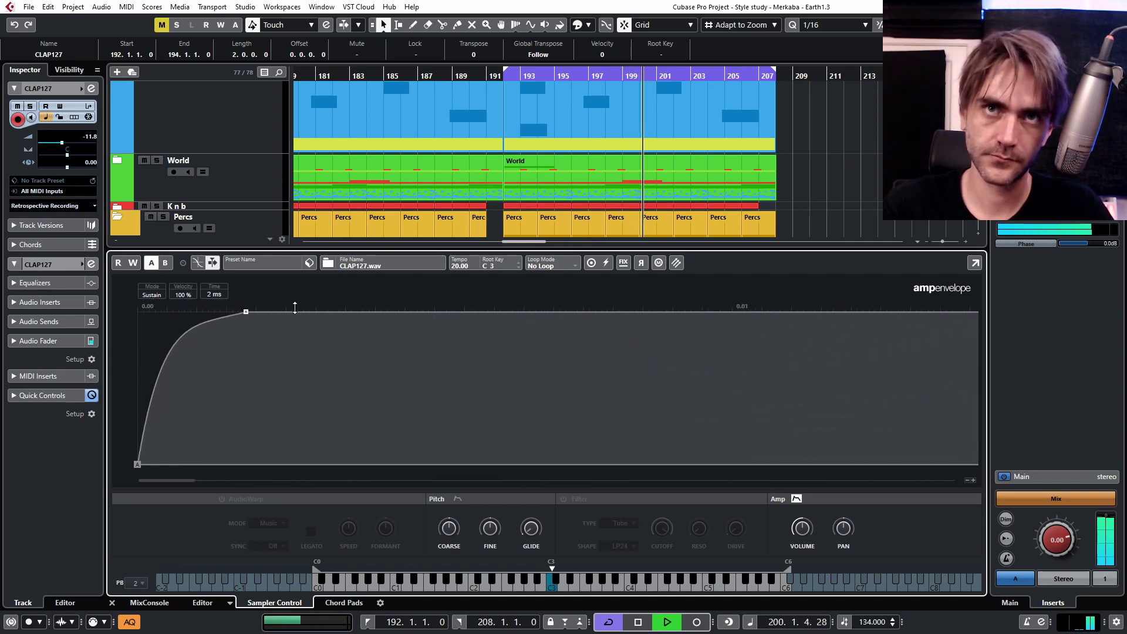
left_click_drag(246, 313, 206, 295)
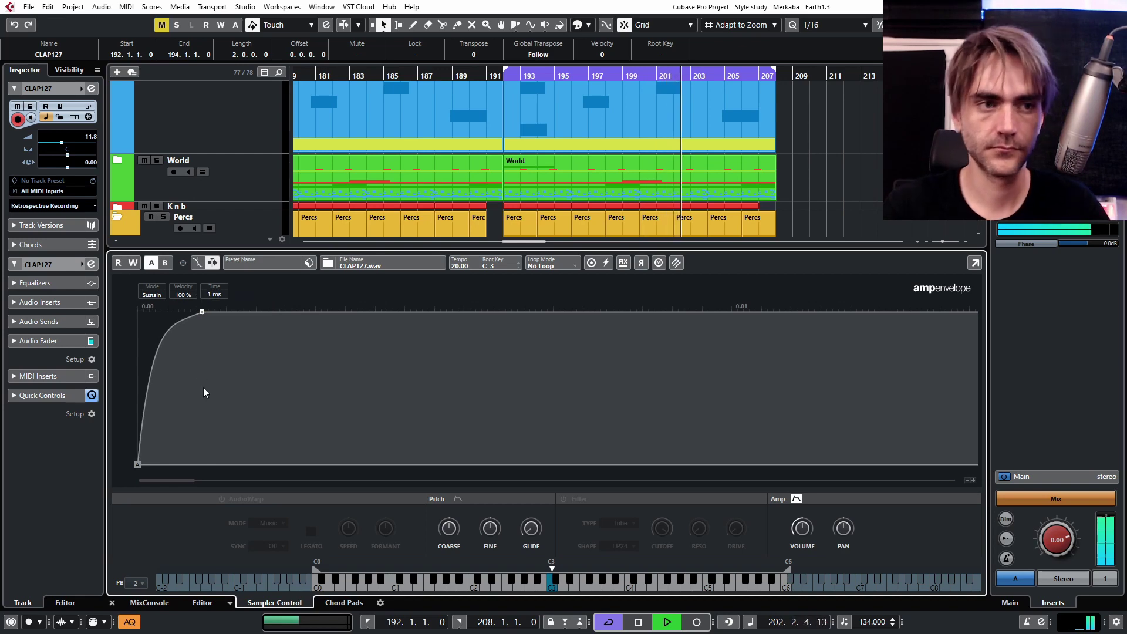
left_click(111, 603)
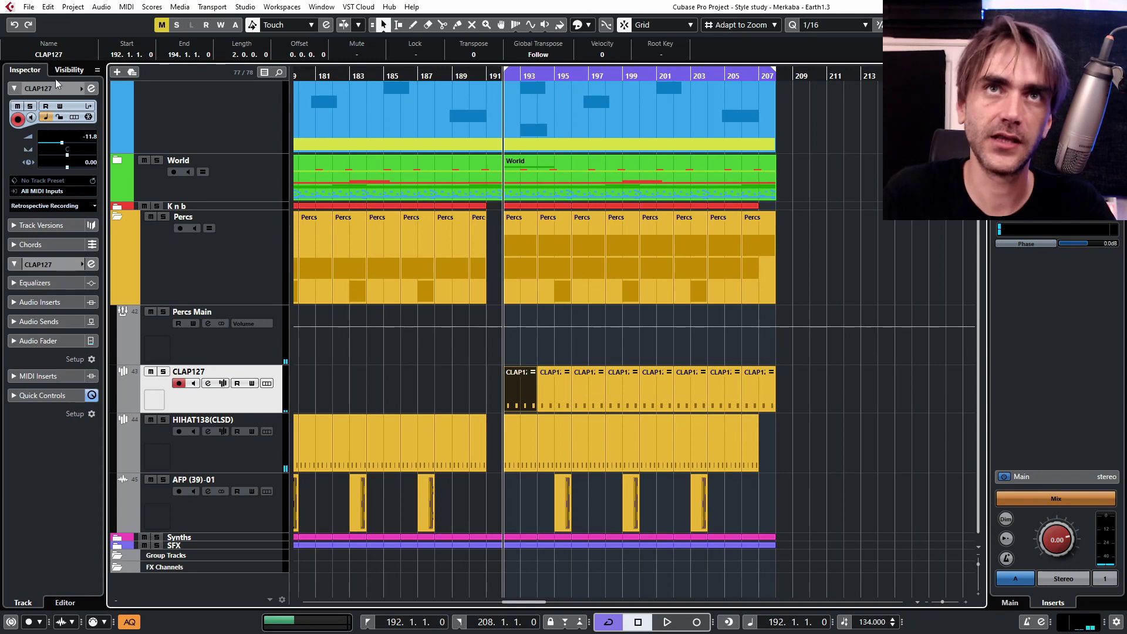
- Open the CLAP127 channel settings and load Snap Heap in the third insert slot
left_click(92, 89)
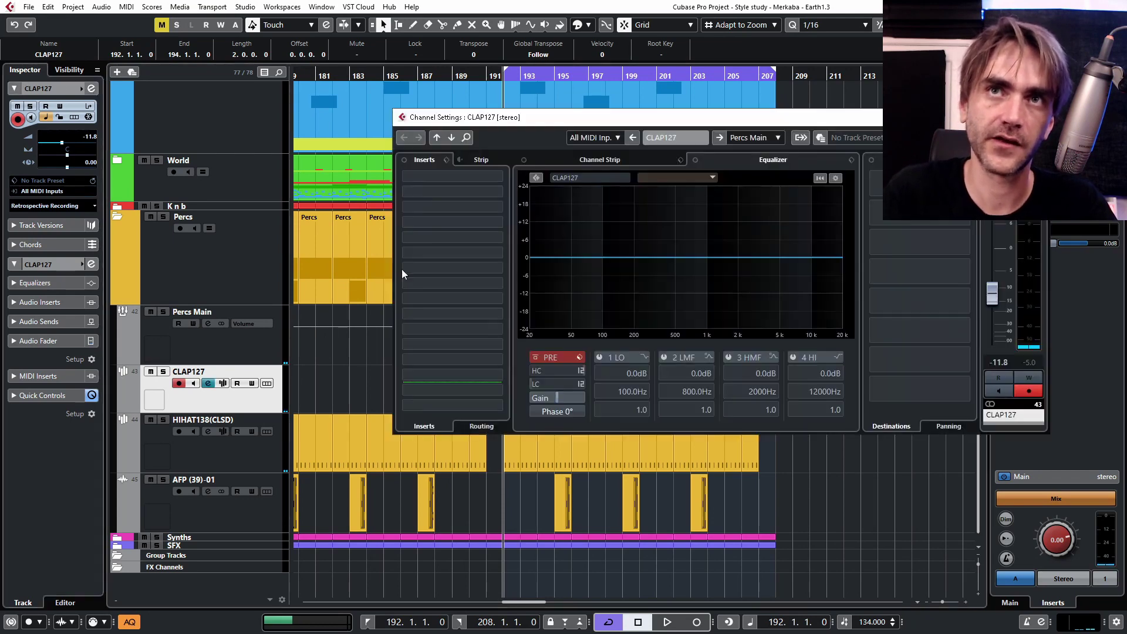
left_click(441, 207)
type("s")
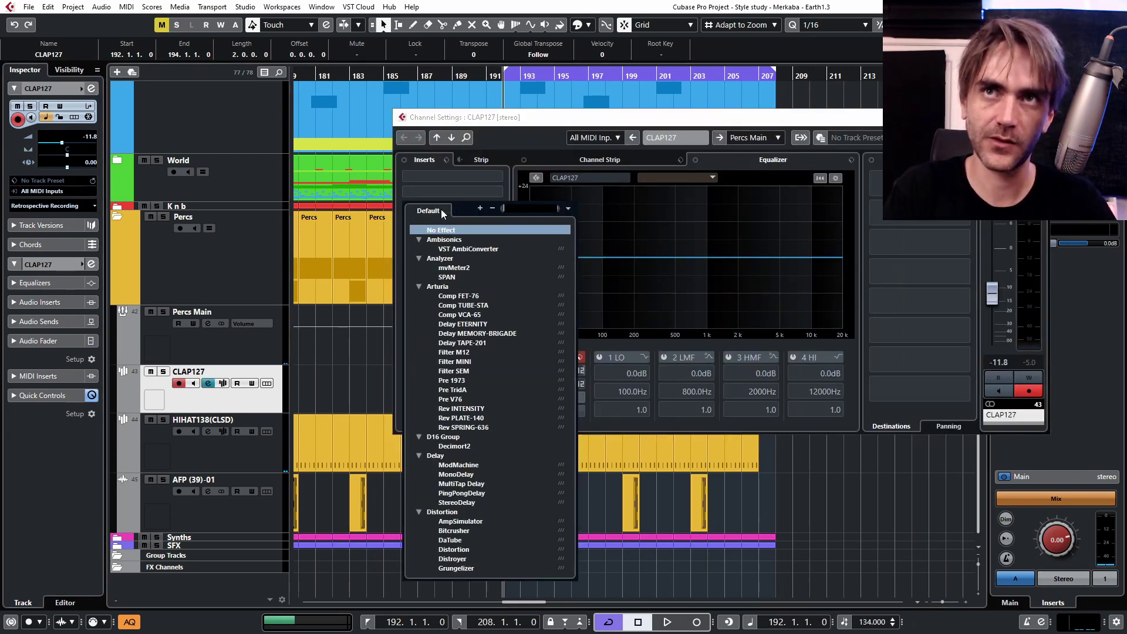
type("nap")
key("Return")
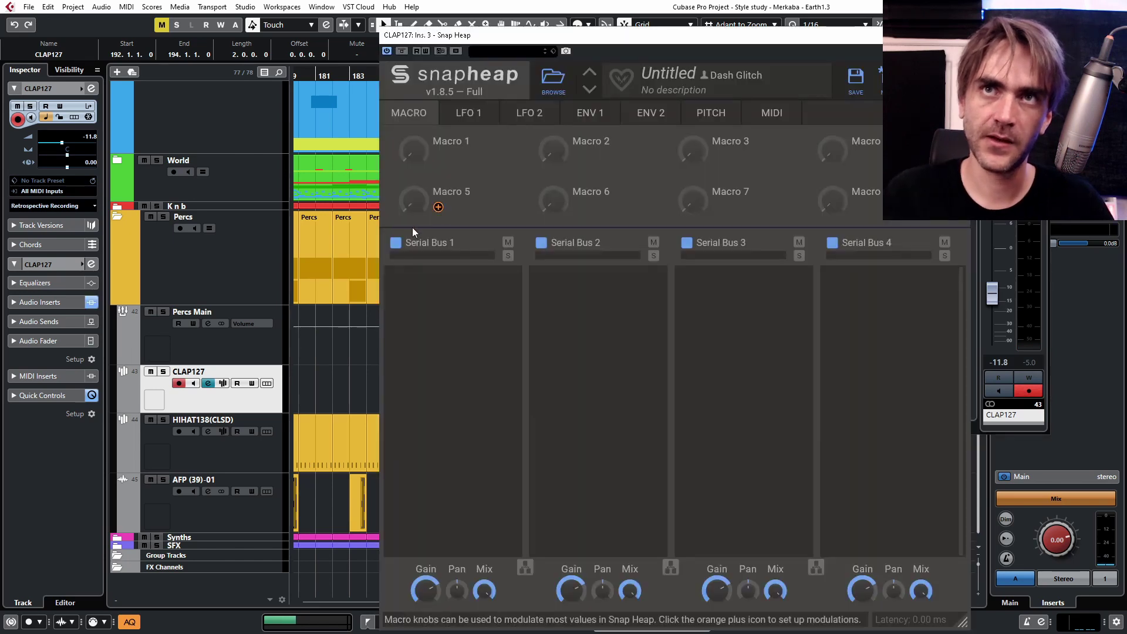
- Add a Transient Shaper and a Disperser in Snap Heap, placing the Disperser on Serial Bus 1 and the Transient Shaper on Serial Bus 3
left_click(447, 283)
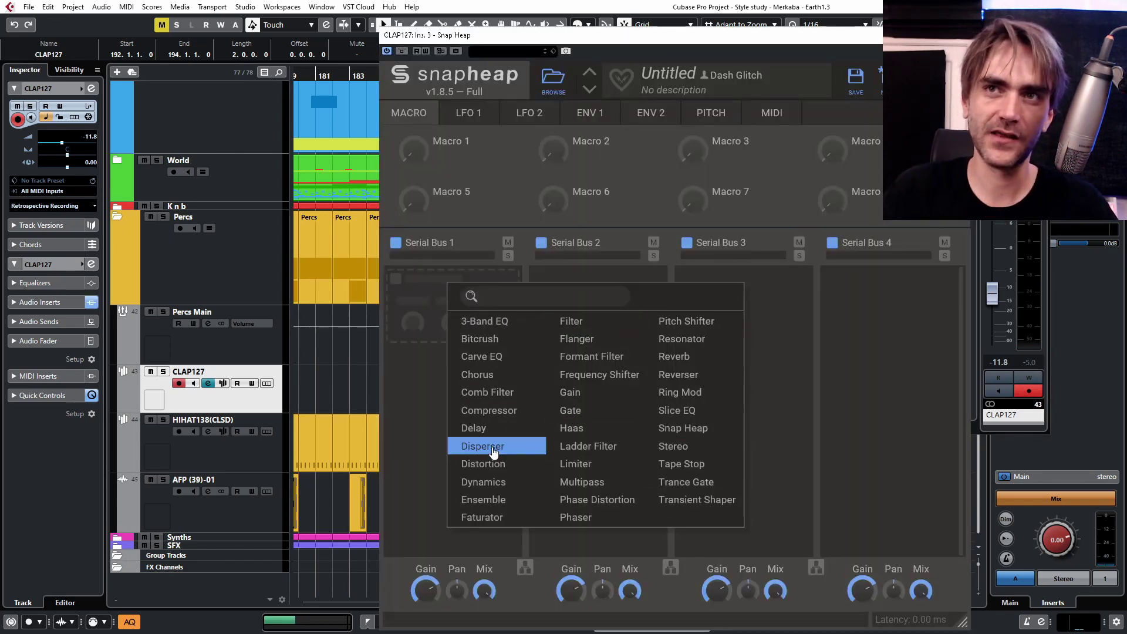
left_click(693, 500)
left_click(604, 305)
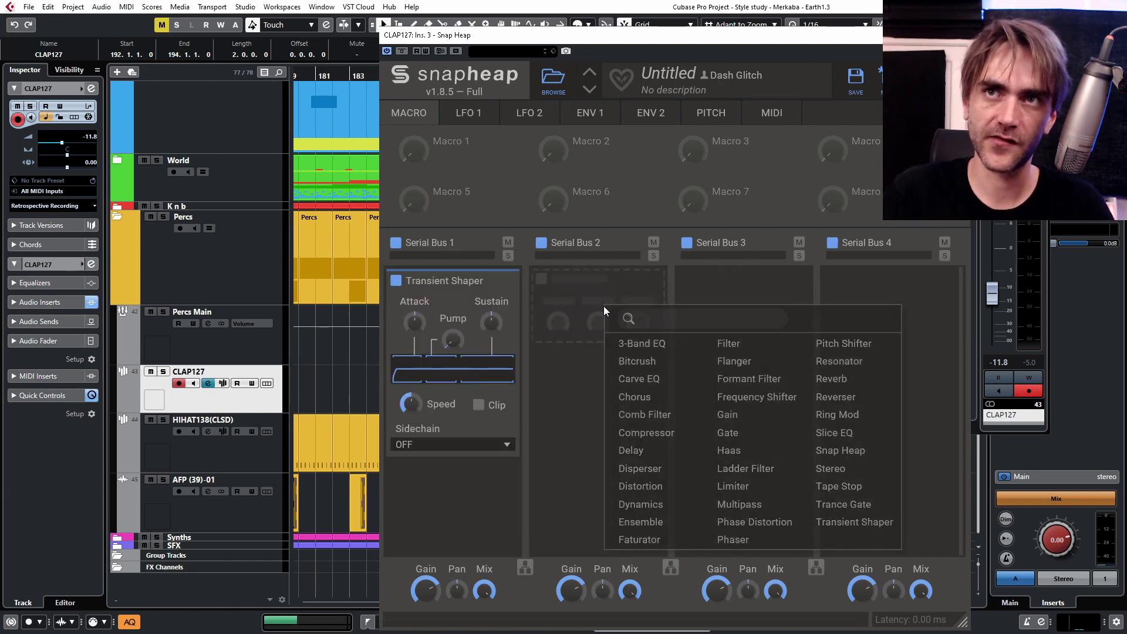
left_click(643, 469)
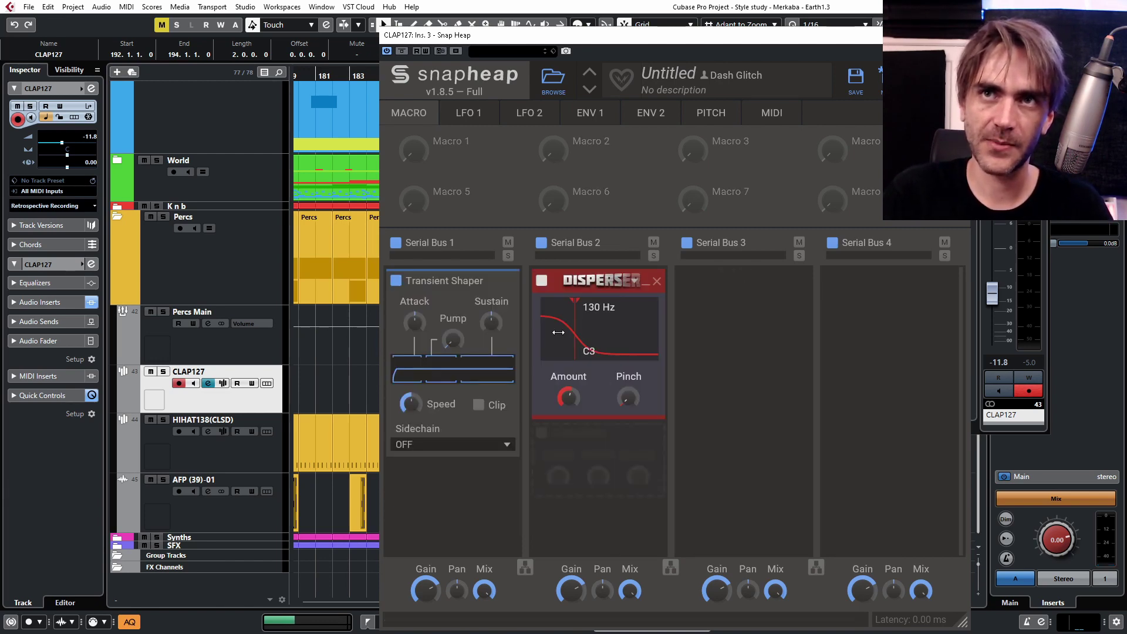
left_click_drag(435, 282, 731, 329)
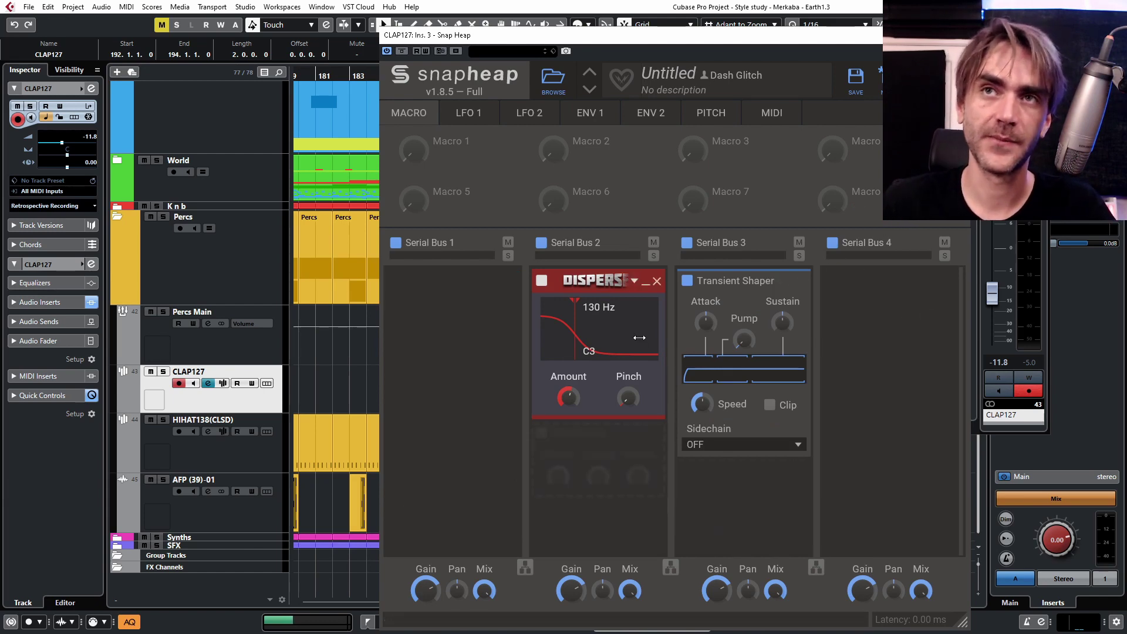
left_click_drag(595, 287, 465, 287)
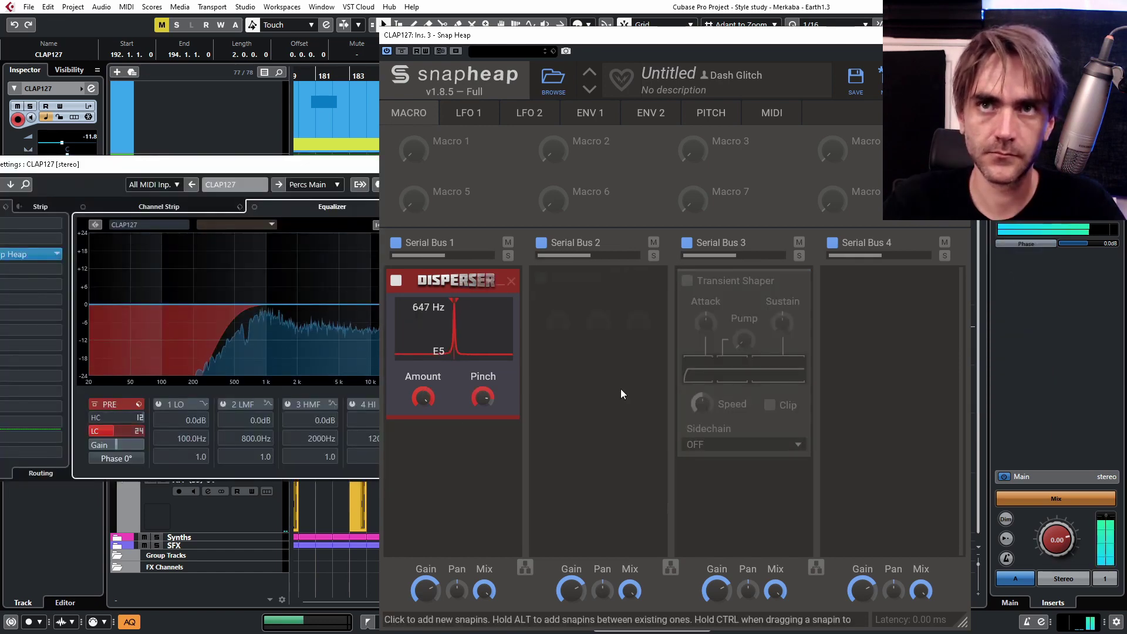
- Adjust the 647 Hz Disperser's pinch and amount, and set up a second Disperser at 3.09 kHz with pinch 0.64 and a reduced amount
left_click_drag(482, 397, 482, 382)
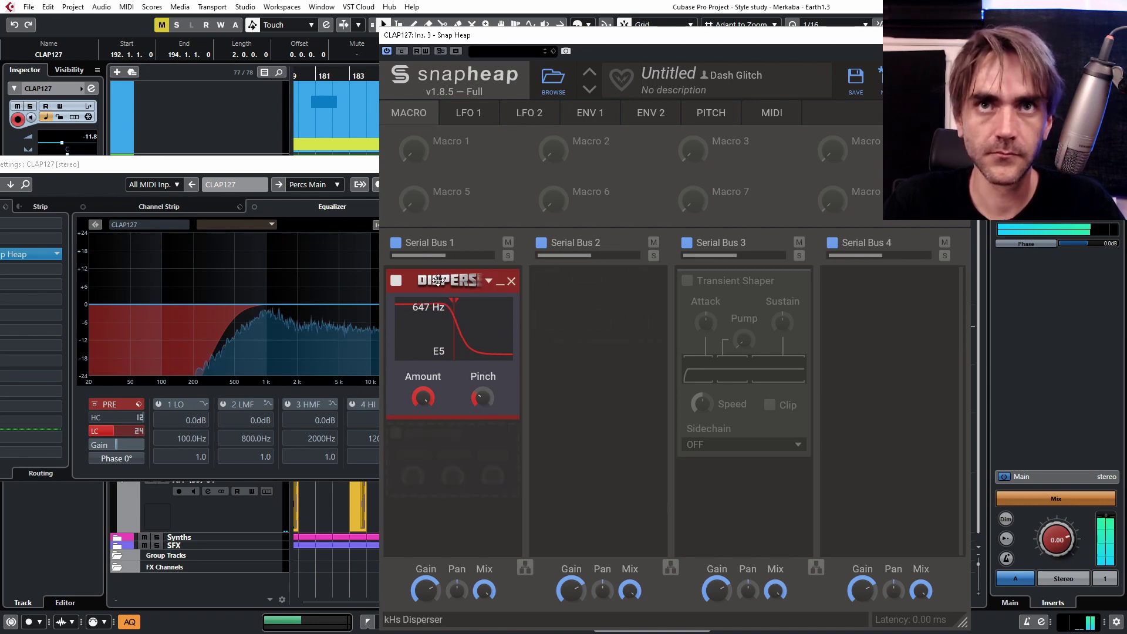
mouse_move(423, 398)
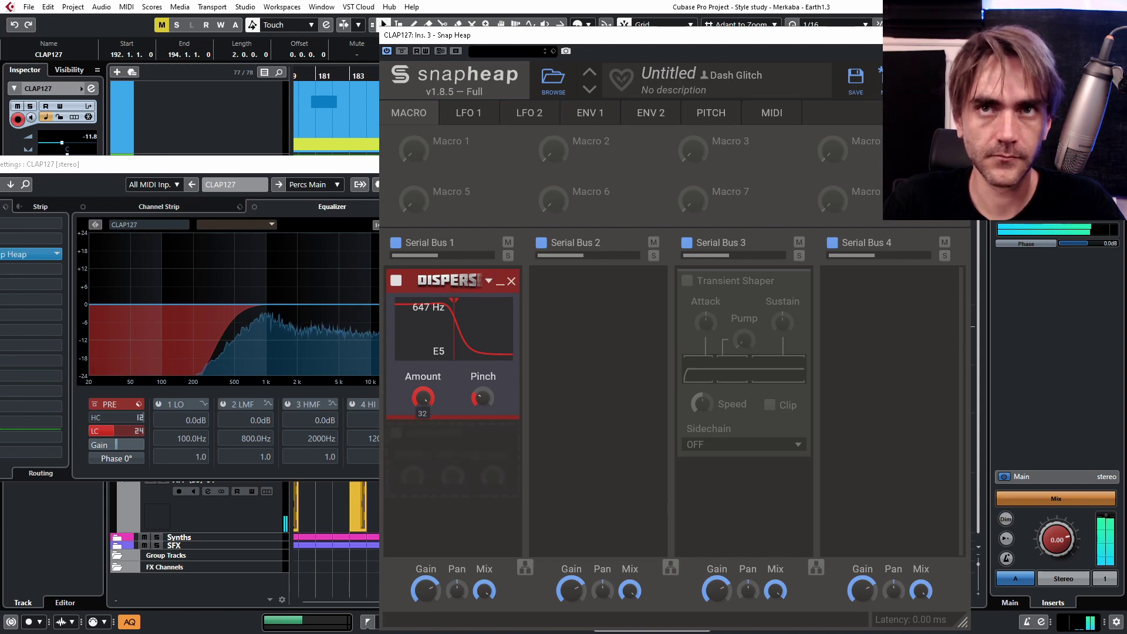
left_click_drag(423, 398, 480, 344)
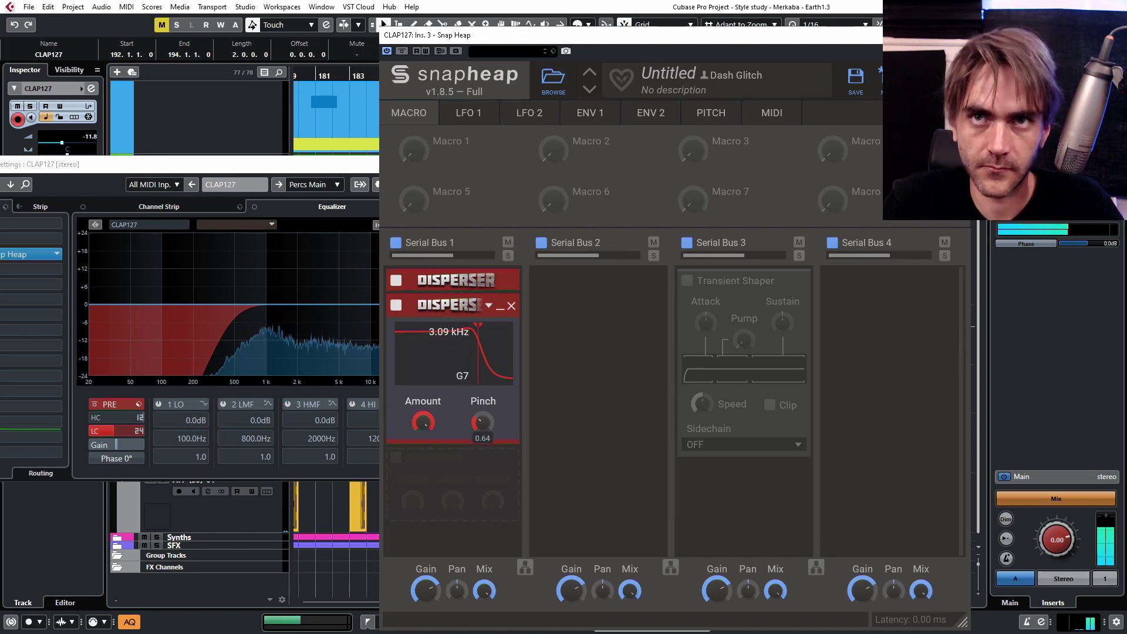
mouse_move(420, 421)
left_mouse_down()
mouse_move(429, 441)
mouse_move(420, 423)
left_mouse_up()
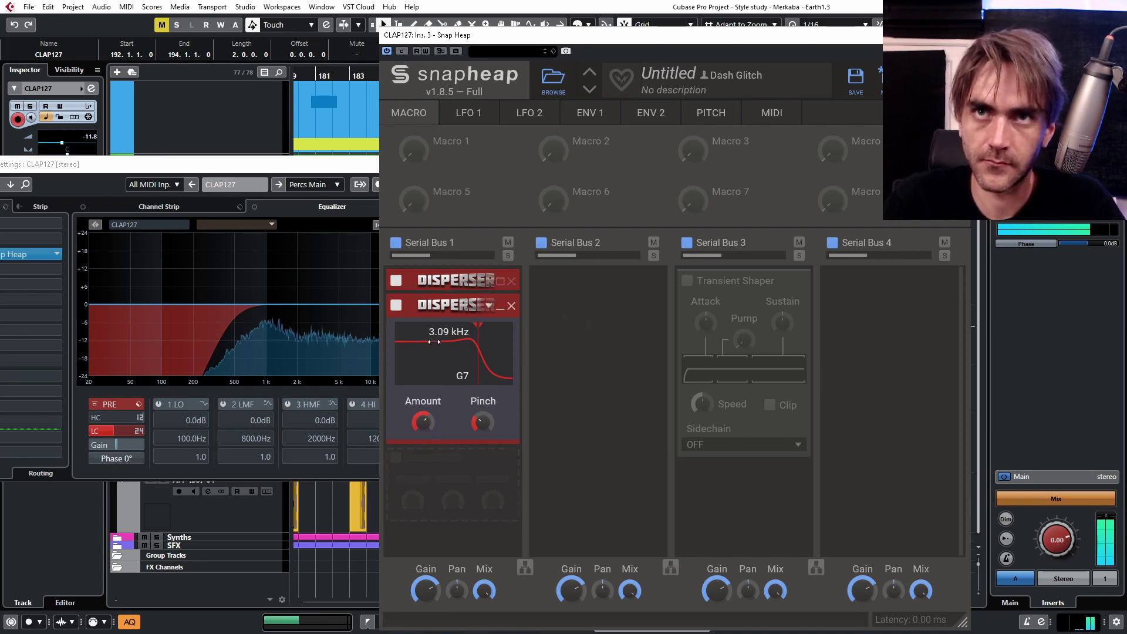
- Move both Dispersers from Serial Bus 1 to Serial Bus 2 and collapse them
left_click_drag(452, 305, 599, 282)
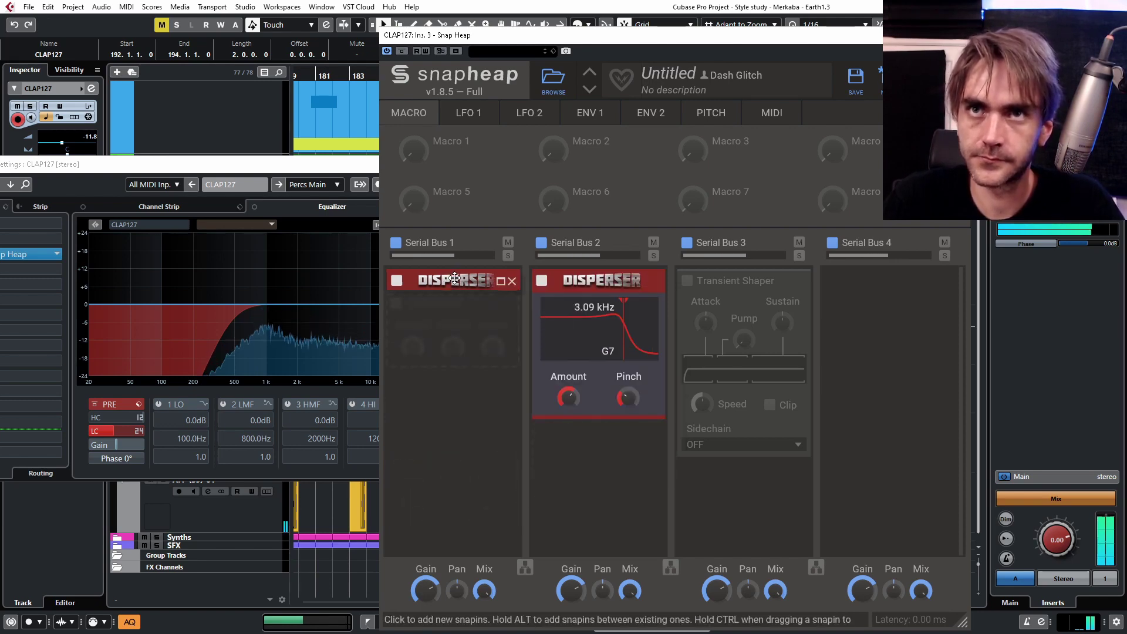
left_click_drag(455, 278, 595, 474)
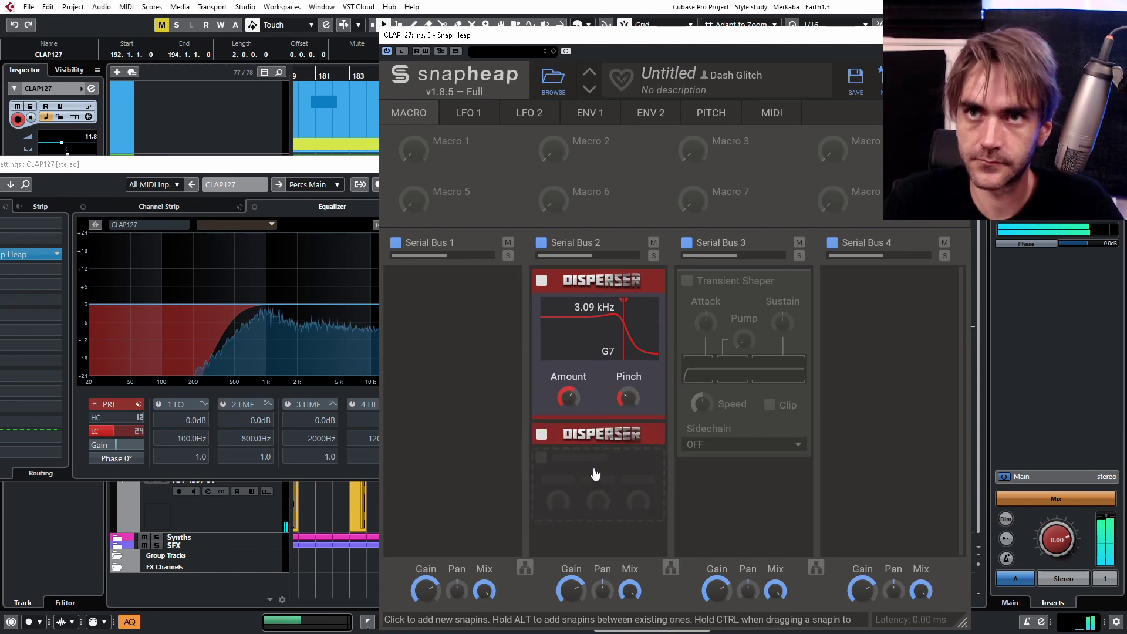
left_click(644, 286)
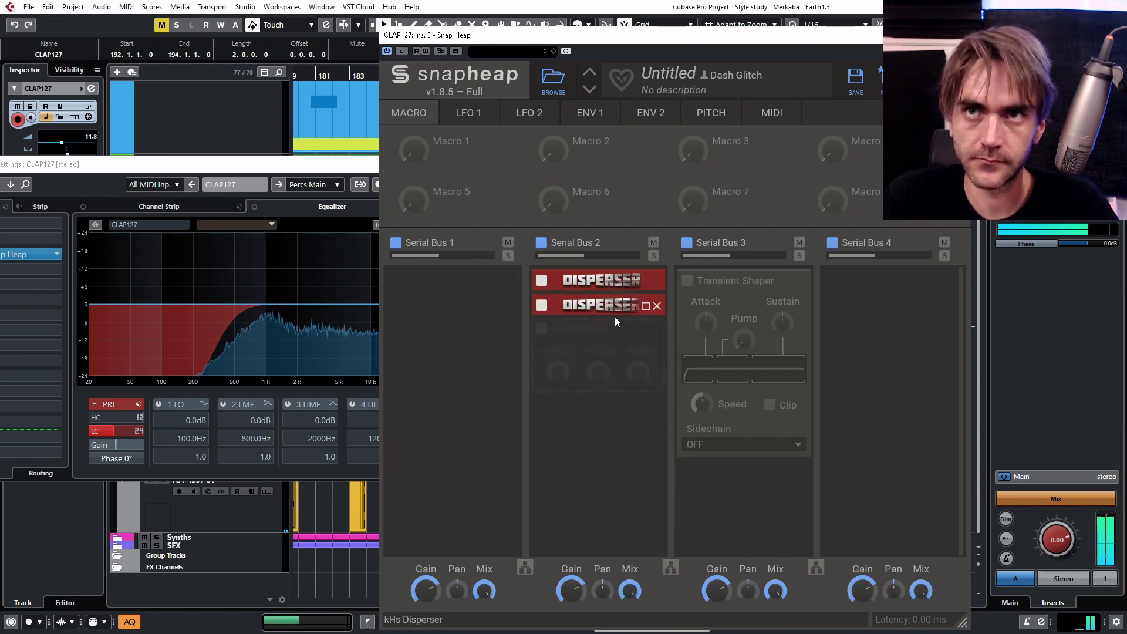
- Add a high-pass Filter to Serial Bus 1, adjust its cutoff, set its slope to ×3 and collapse it
left_click(425, 296)
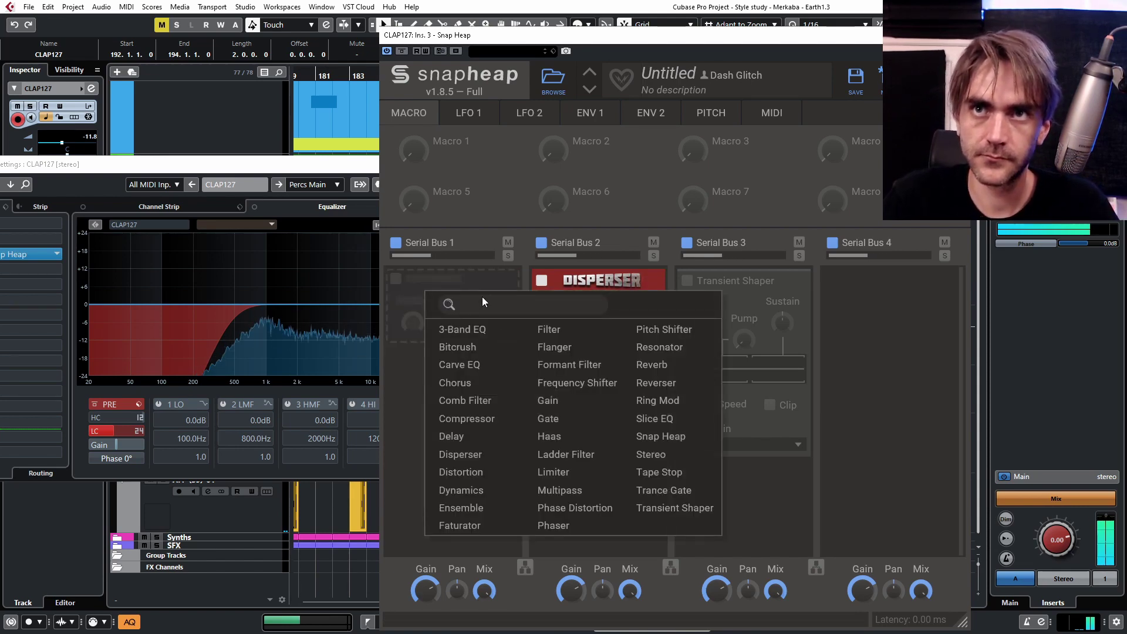
left_click(549, 330)
left_click(436, 364)
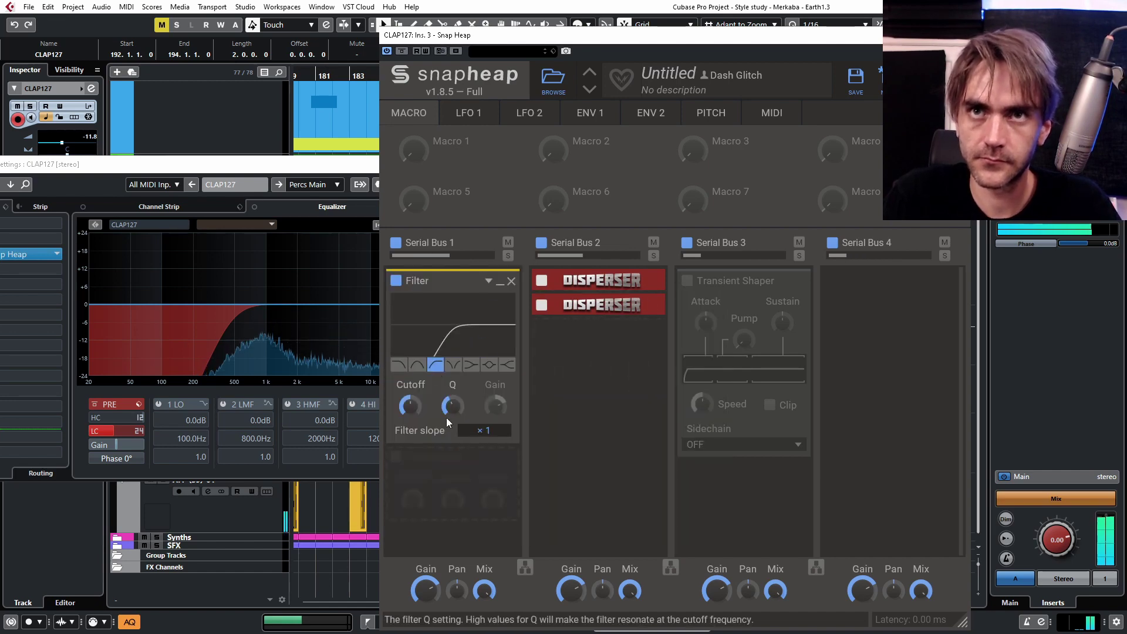
left_click_drag(410, 403, 411, 416)
left_click_drag(492, 435, 491, 427)
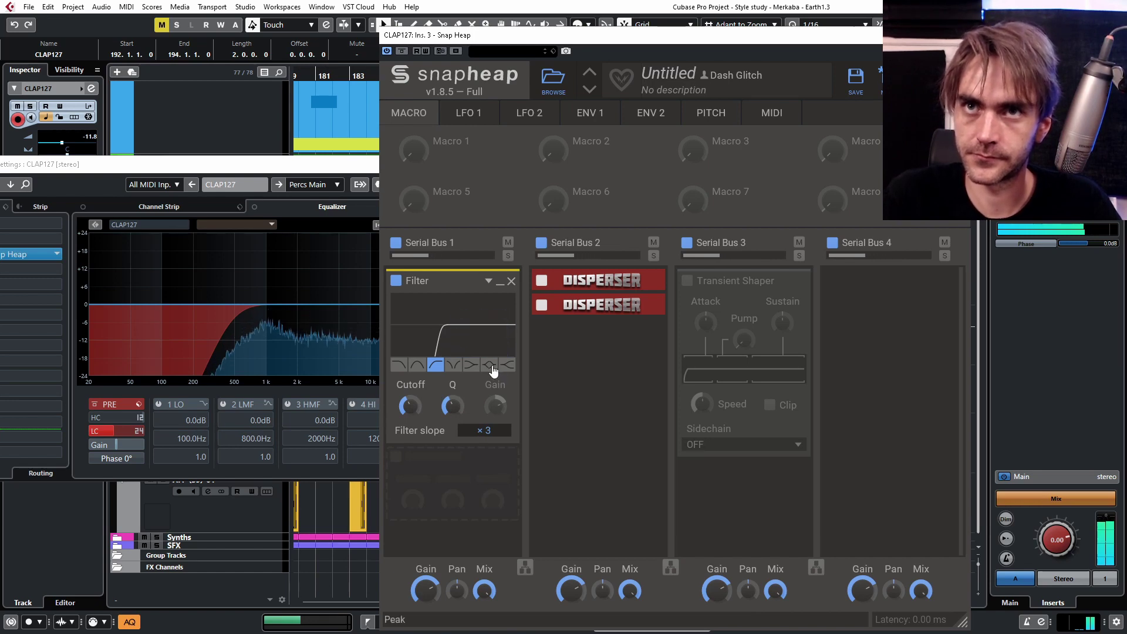
left_click(502, 286)
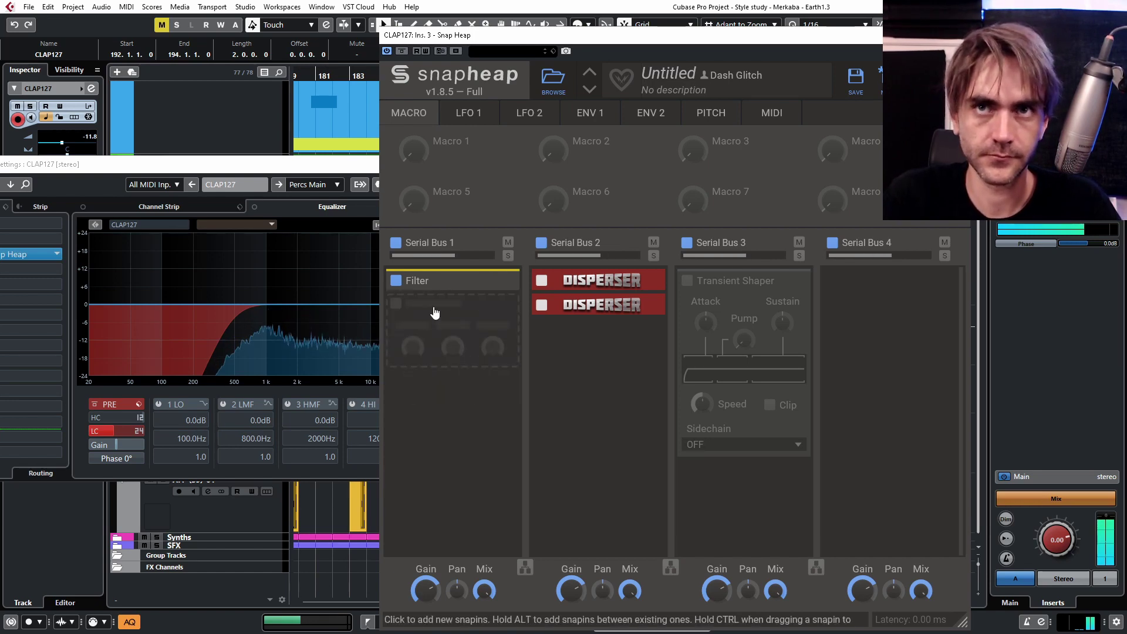
- Add a second Filter to Serial Bus 1 as a narrow peak cut, tune its cutoff and collapse it
left_click(491, 365)
left_click(559, 347)
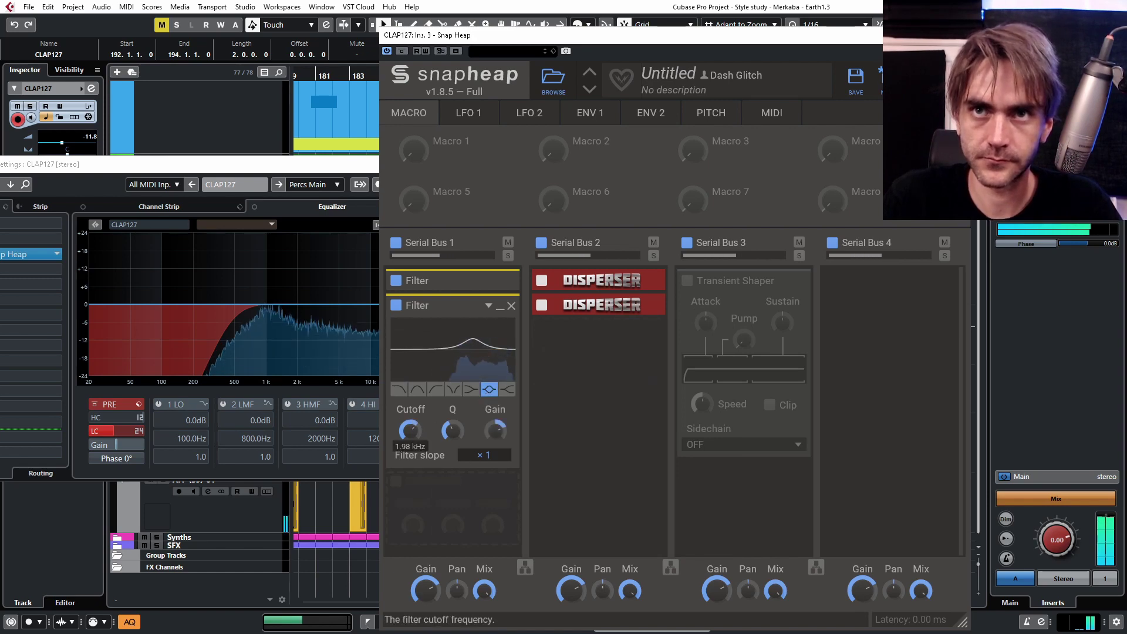
left_click_drag(495, 430, 495, 434)
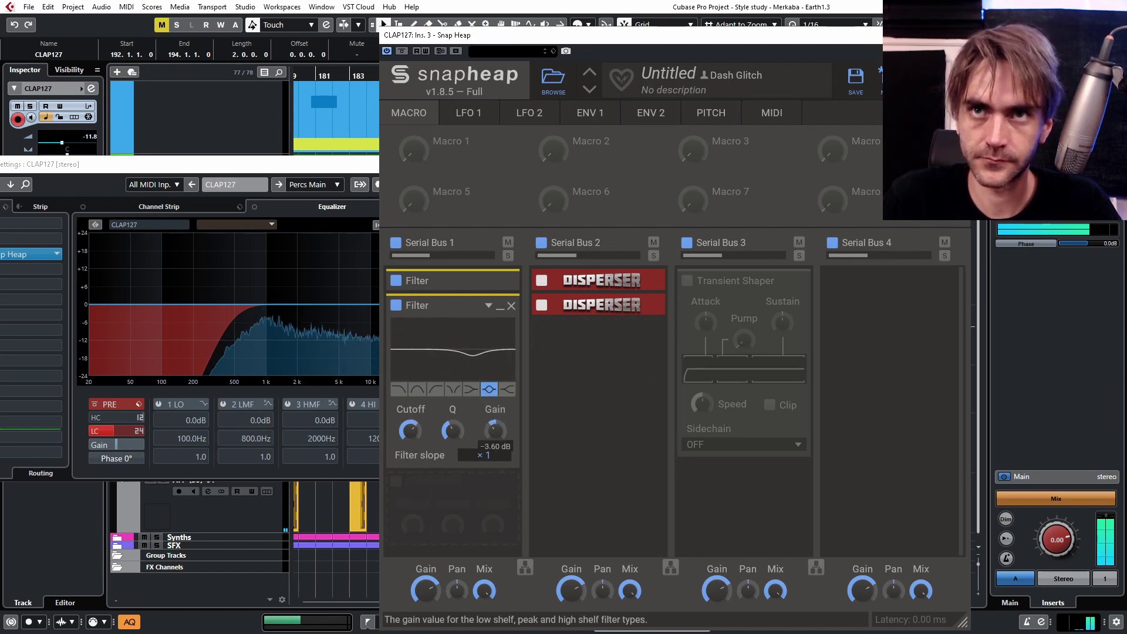
mouse_move(409, 430)
left_mouse_down()
mouse_move(452, 424)
mouse_move(416, 442)
mouse_move(418, 429)
left_mouse_up()
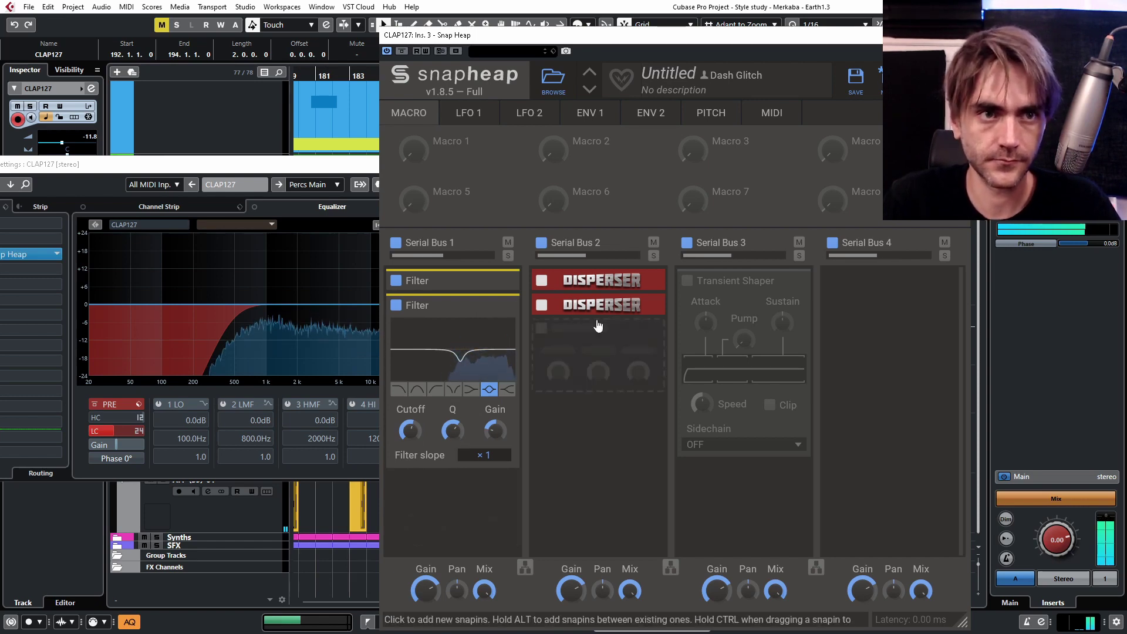
left_click(500, 306)
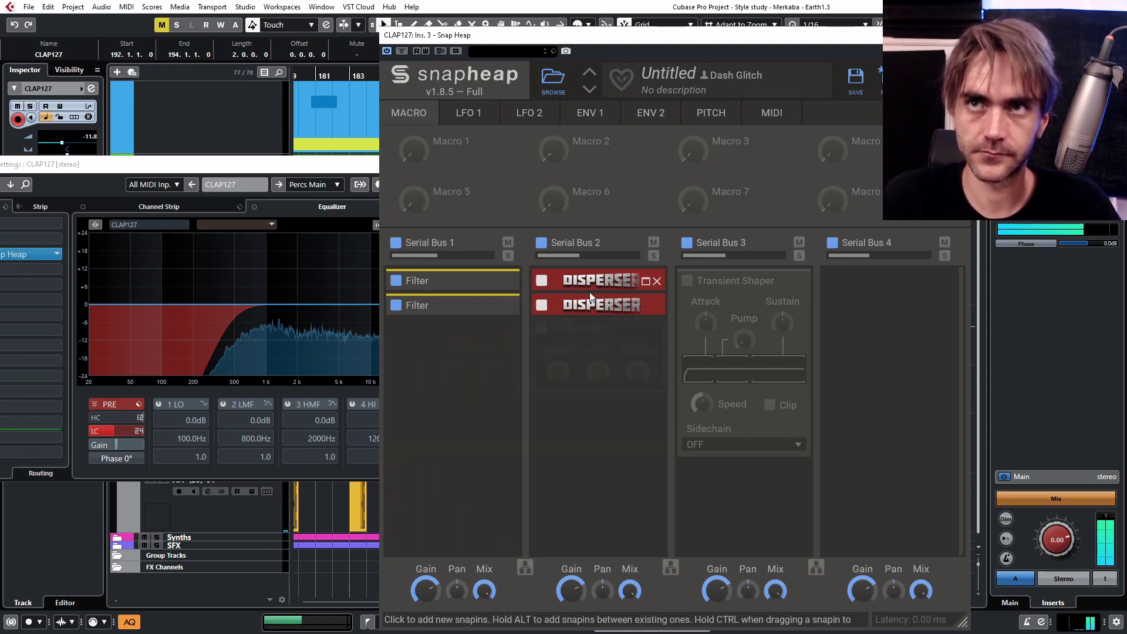
- Enable the Serial Bus 3 Transient Shaper with maximum speed and a negative attack, and lower the Serial Bus 2 mix
left_click(688, 288)
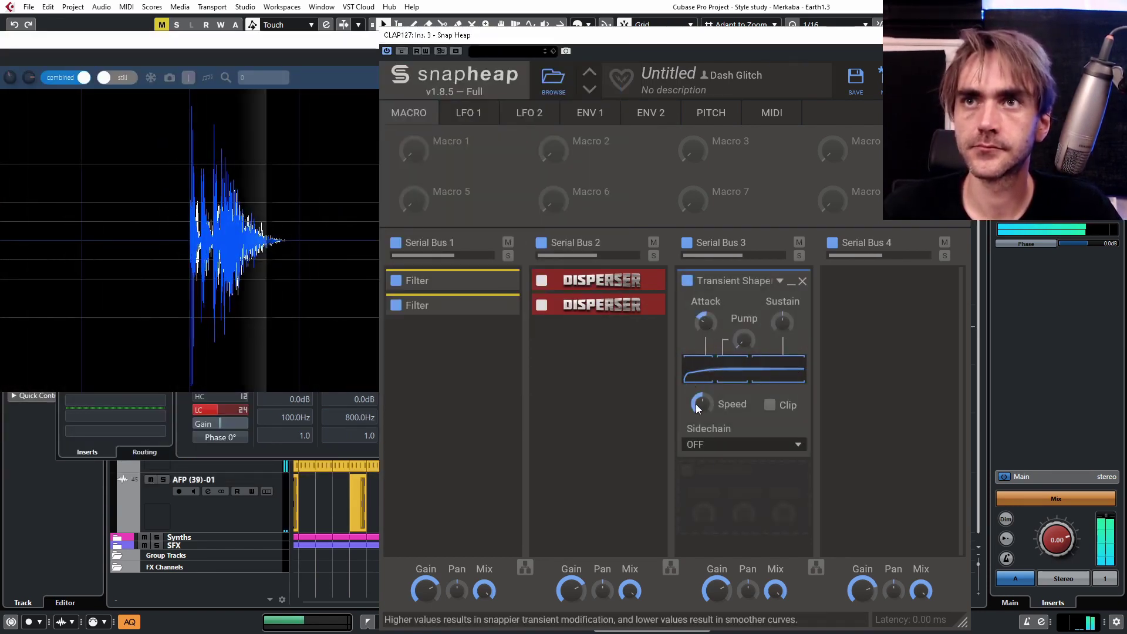
left_click_drag(698, 409, 699, 386)
left_click(706, 322)
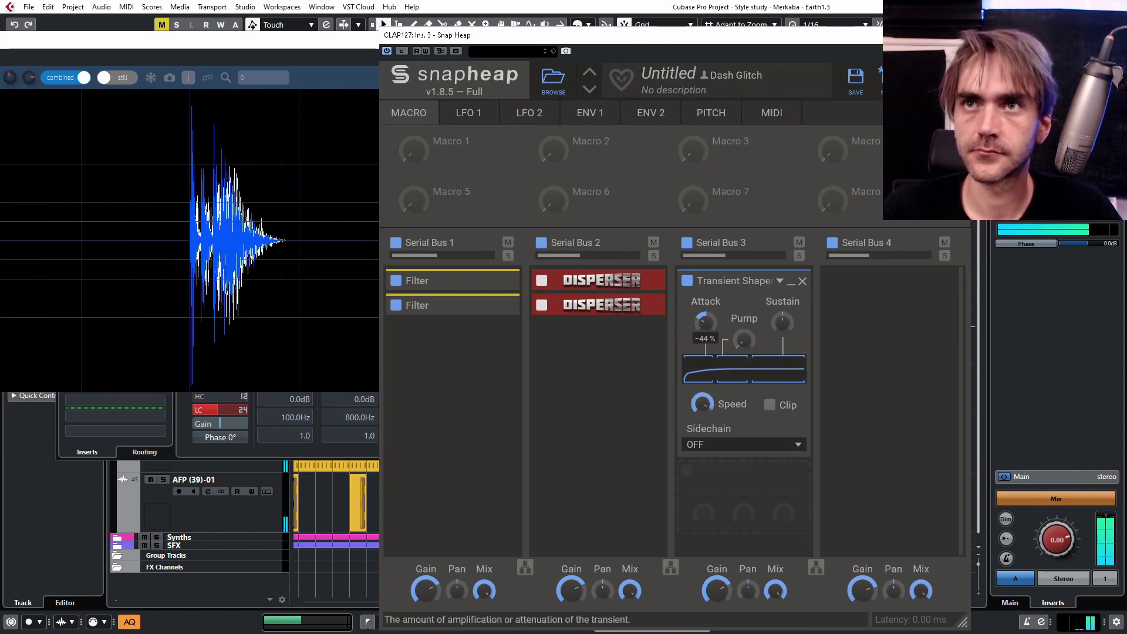
left_click_drag(705, 322, 707, 313)
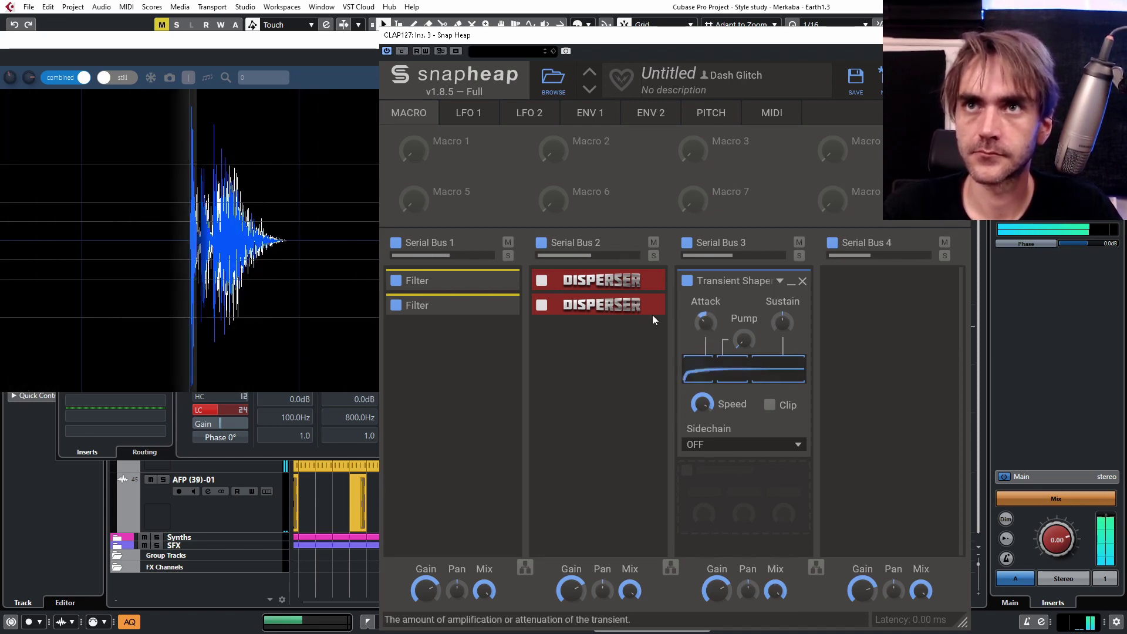
left_click_drag(629, 589, 629, 605)
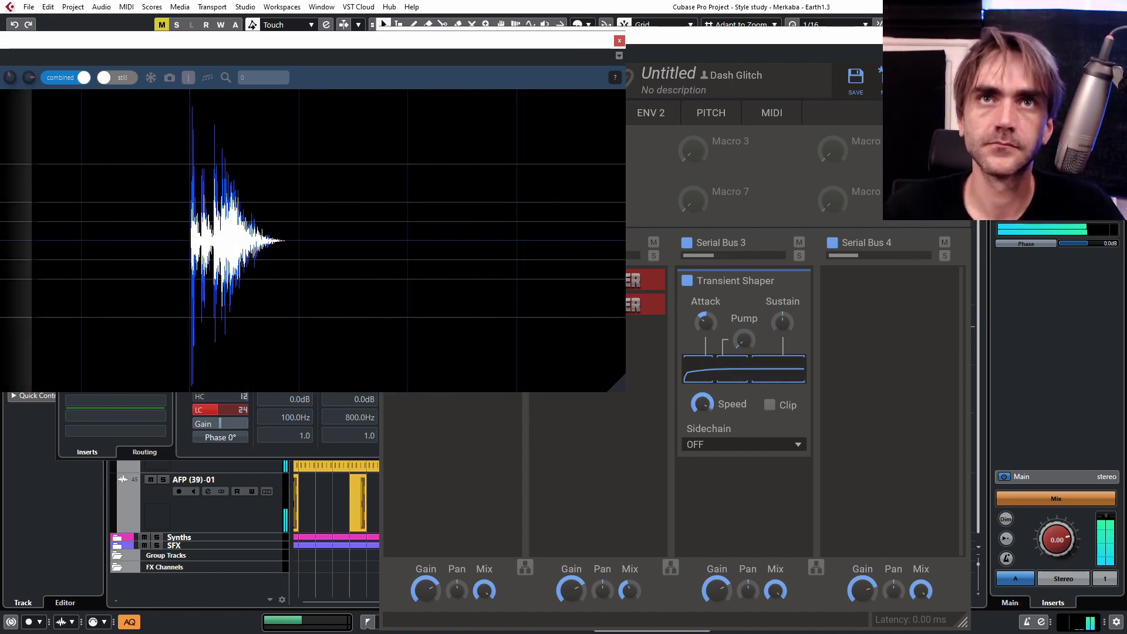
- Enlarge the oscilloscope window, then raise the Transient Shaper's sustain slightly, keeping pump at zero and returning attack to neutral
left_click_drag(619, 382, 536, 587)
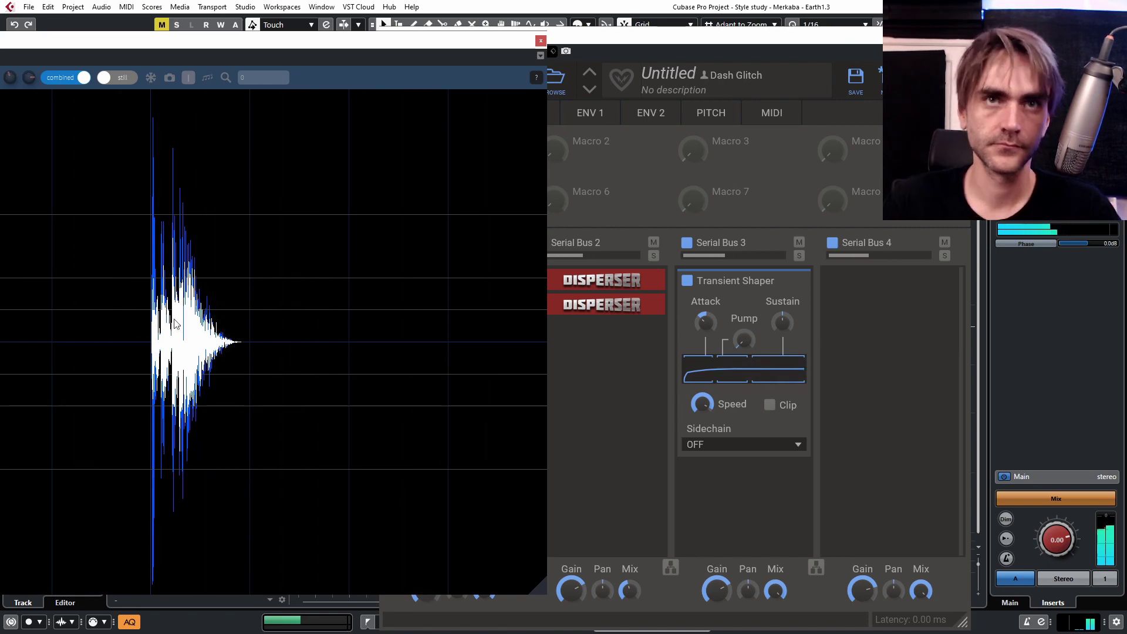
left_click(742, 341)
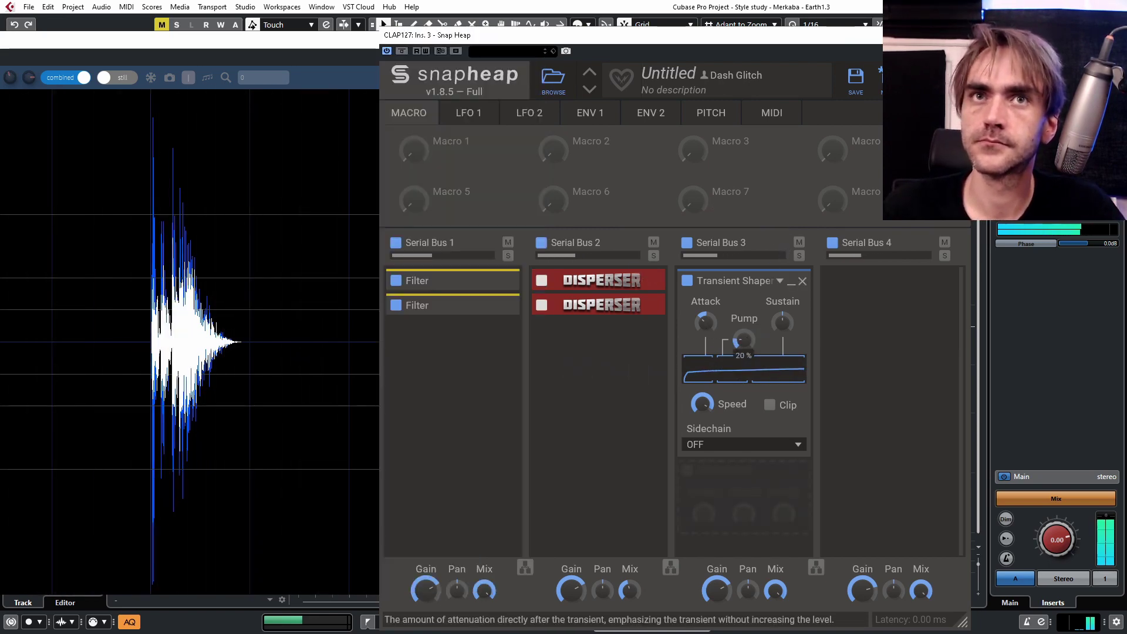
left_click_drag(776, 311, 776, 301)
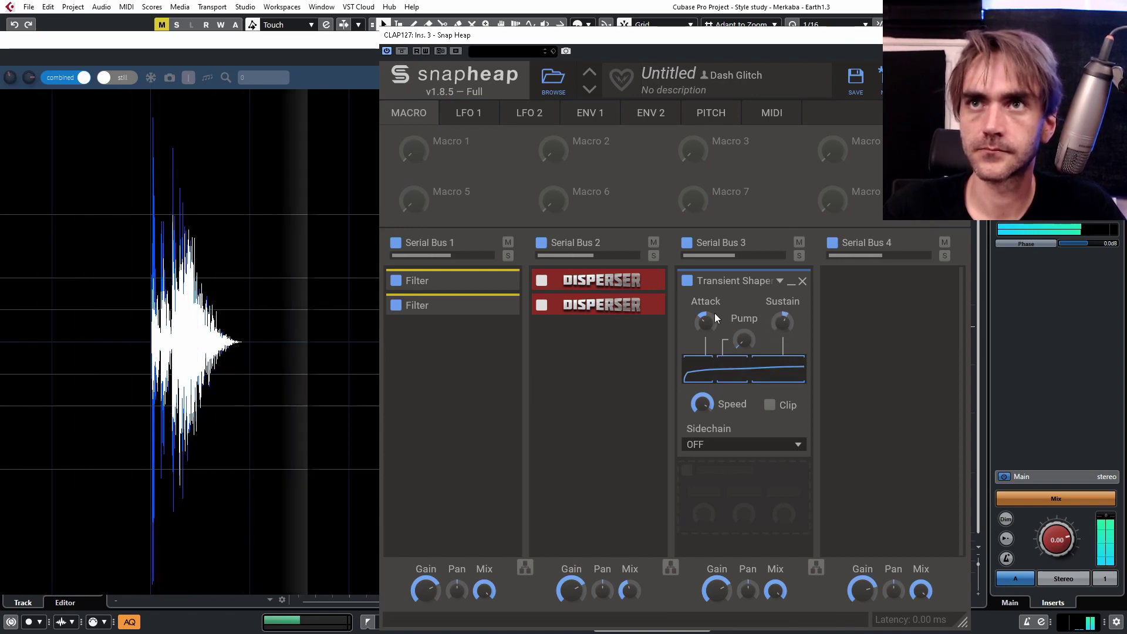
left_click_drag(702, 403, 702, 397)
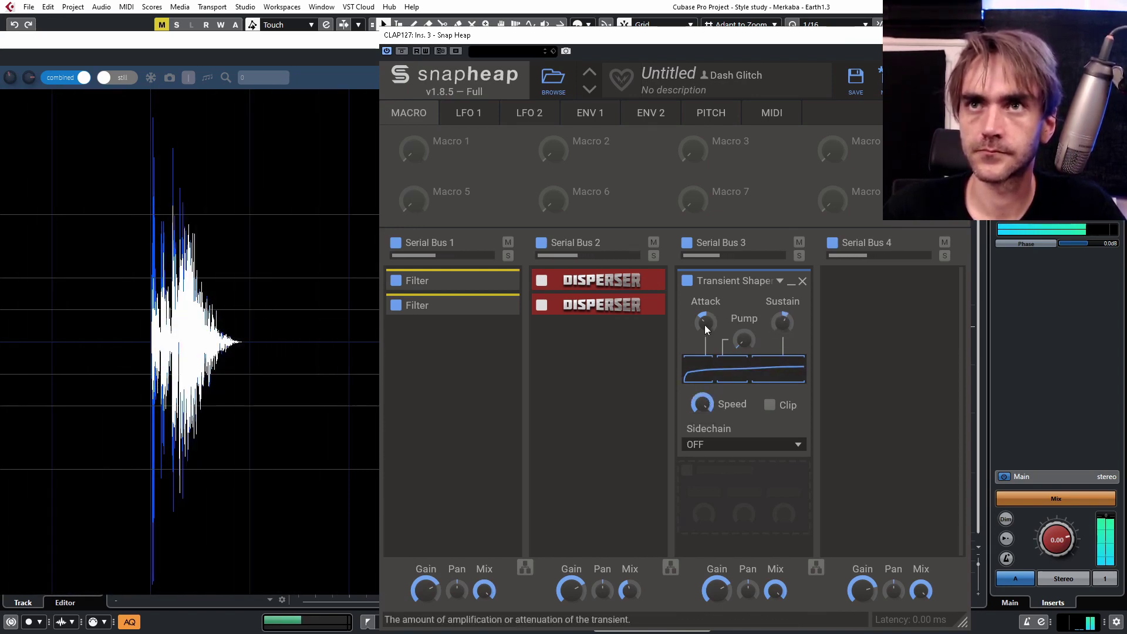
mouse_move(705, 325)
left_mouse_down()
mouse_move(705, 350)
mouse_move(701, 326)
left_mouse_up()
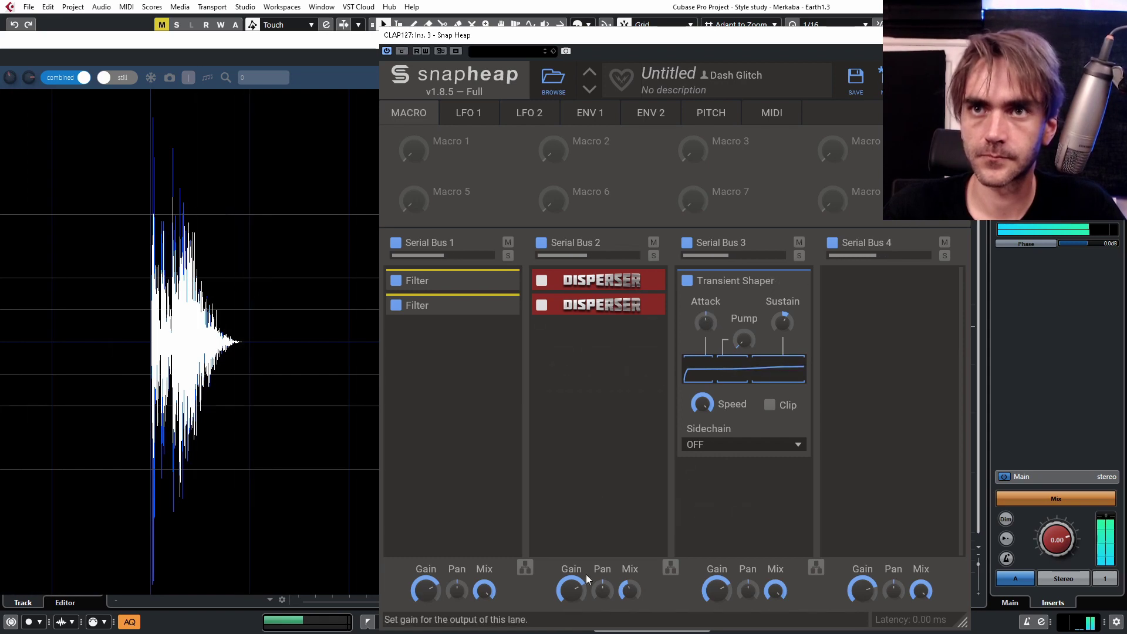
- Test different Serial Bus 2 mix amounts and bypass both Dispersers on that bus
mouse_move(629, 591)
left_mouse_down()
mouse_move(630, 617)
mouse_move(627, 580)
left_mouse_up()
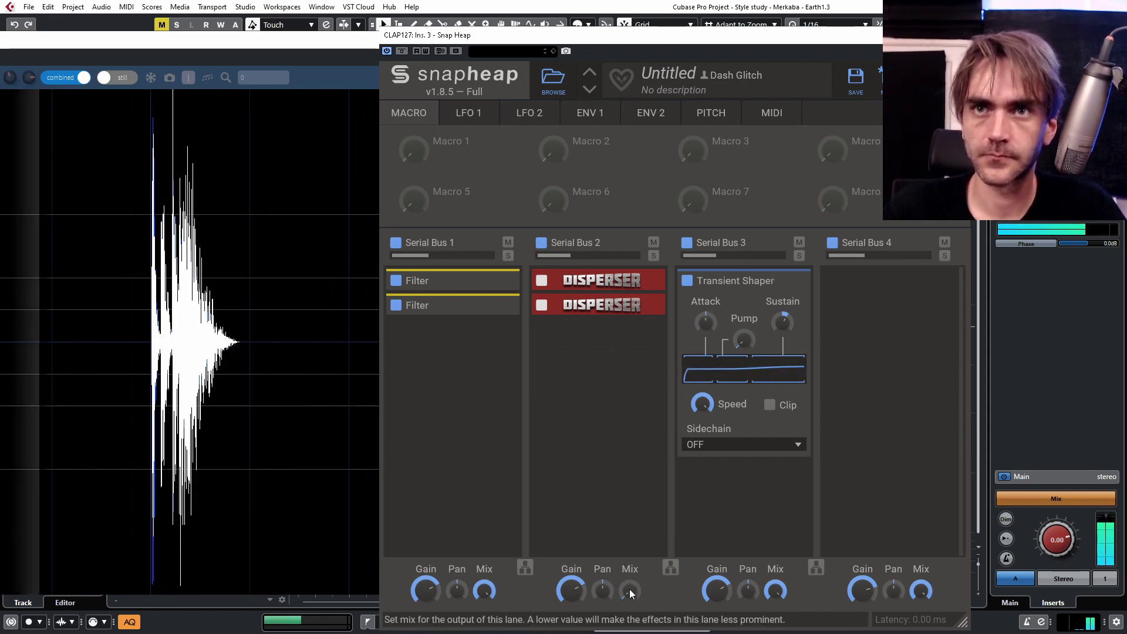
mouse_move(630, 590)
left_mouse_down()
mouse_move(630, 567)
mouse_move(631, 594)
left_mouse_up()
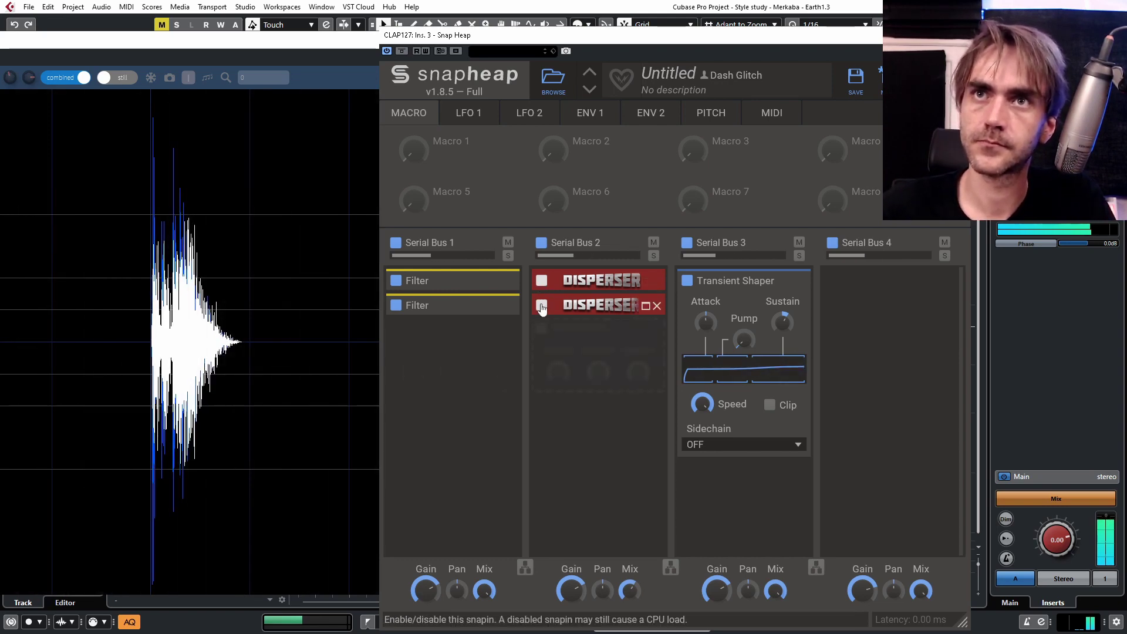
left_click(541, 305)
left_click(541, 281)
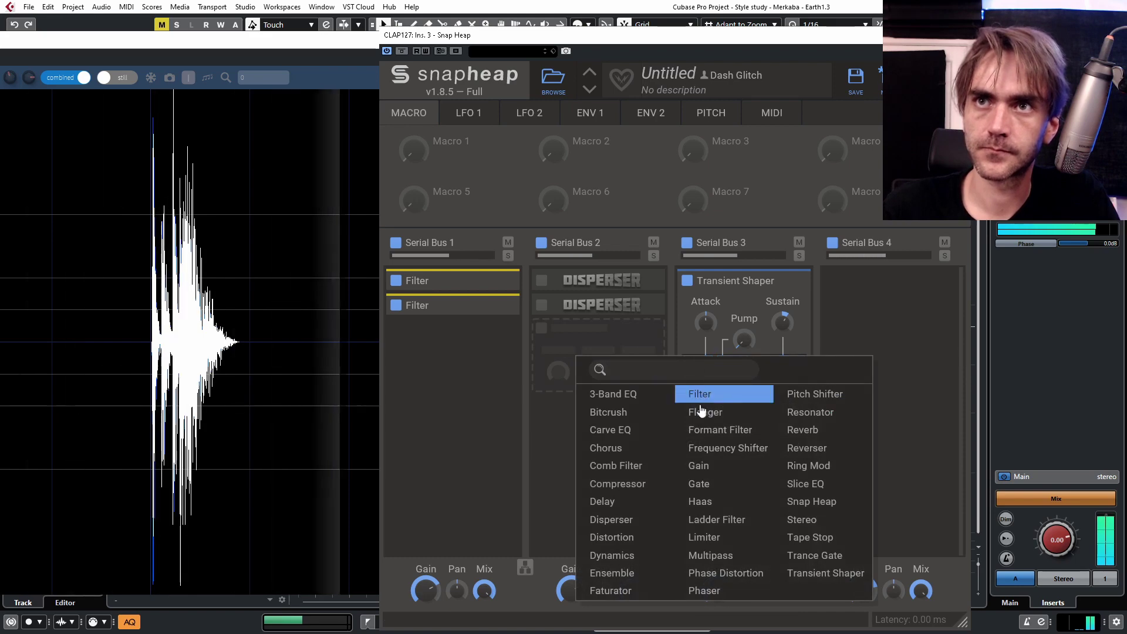
- Replace the two bypassed Dispersers on Serial Bus 2 with a new Disperser tuned to 1.39 kHz
left_click(613, 524)
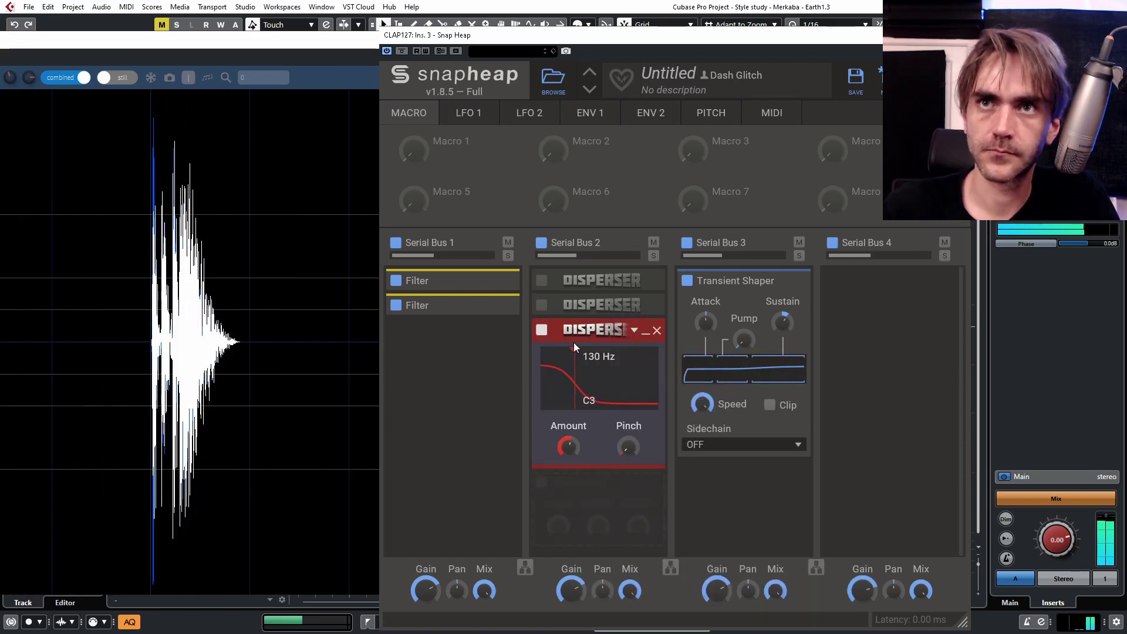
left_click(657, 305)
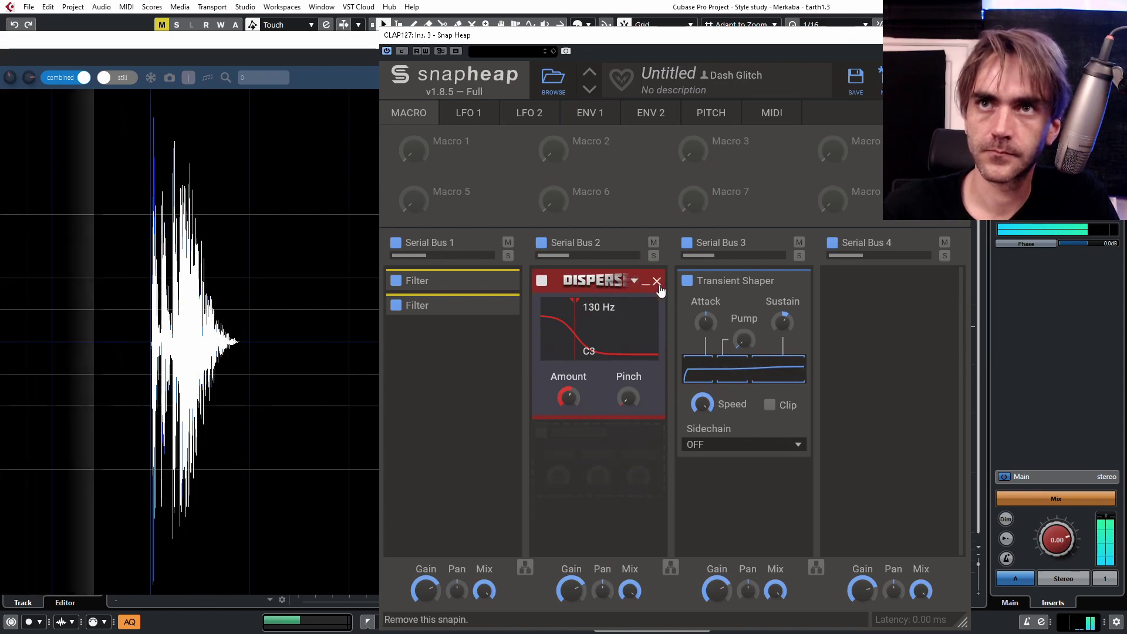
left_click_drag(576, 340, 617, 338)
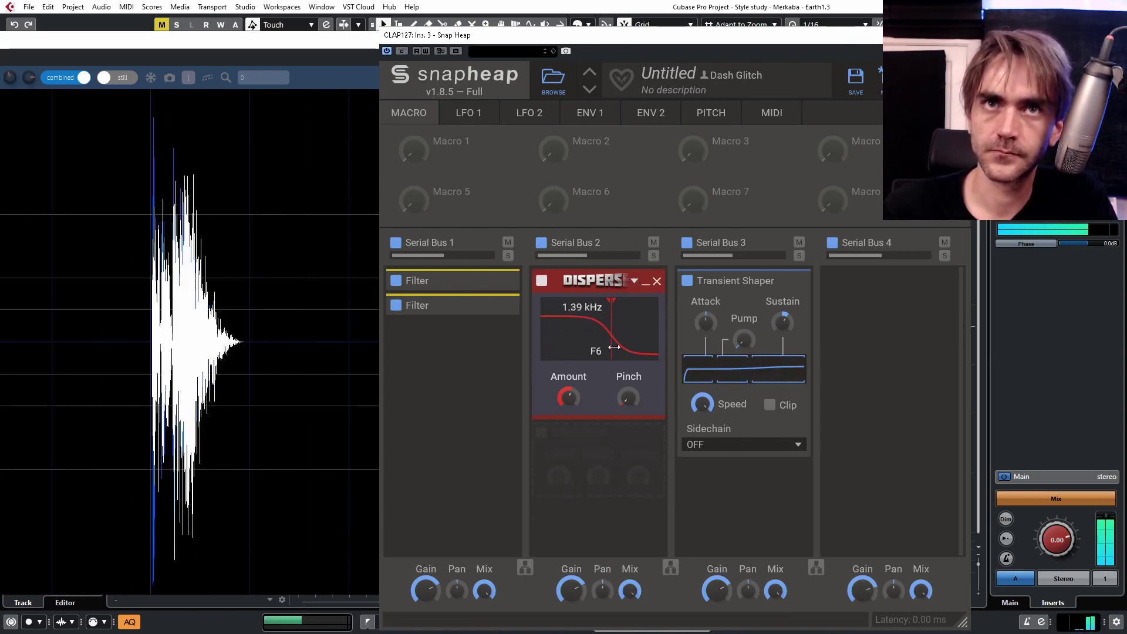
- Fine-tune the Transient Shaper's attack close to neutral and reduce the Serial Bus 1 mix
left_click_drag(711, 326, 711, 340)
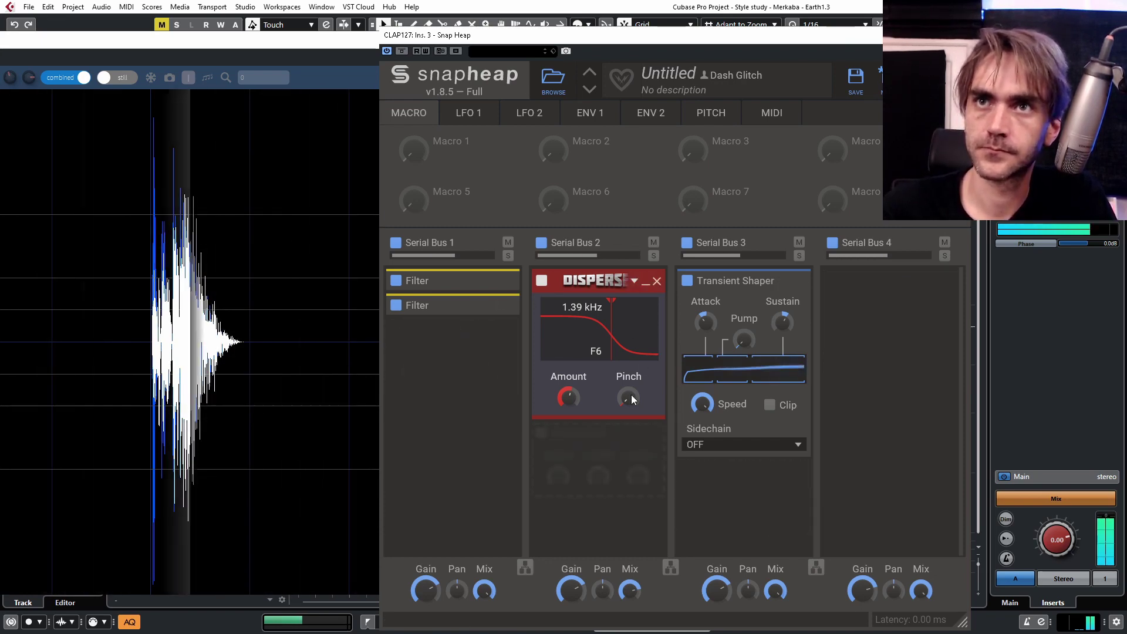
left_click_drag(705, 322, 706, 326)
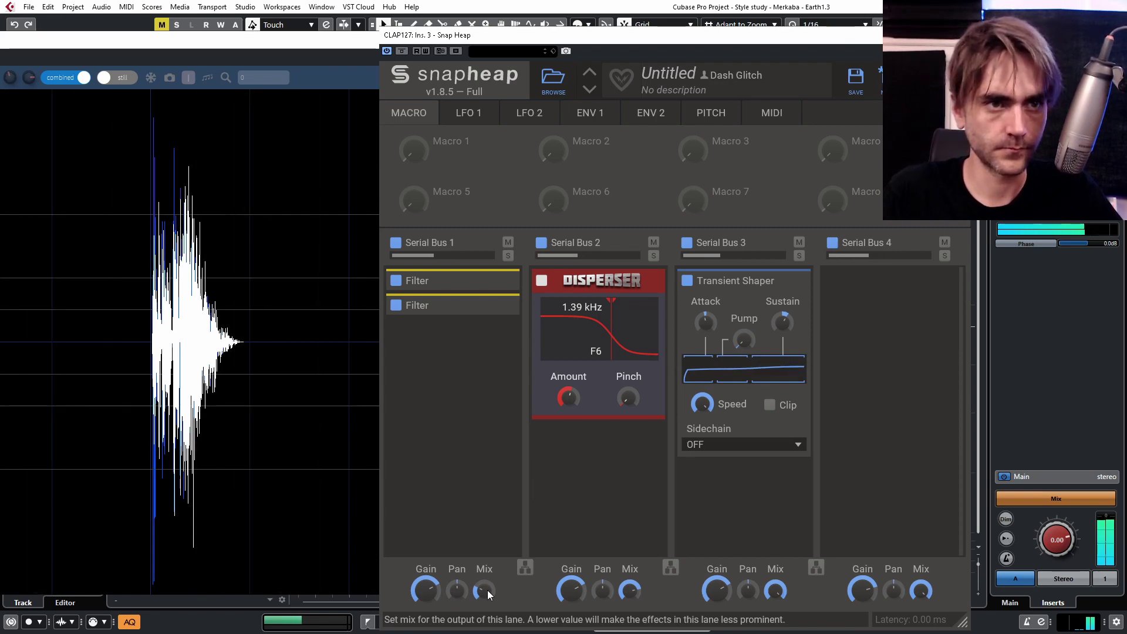
left_click_drag(488, 595, 487, 590)
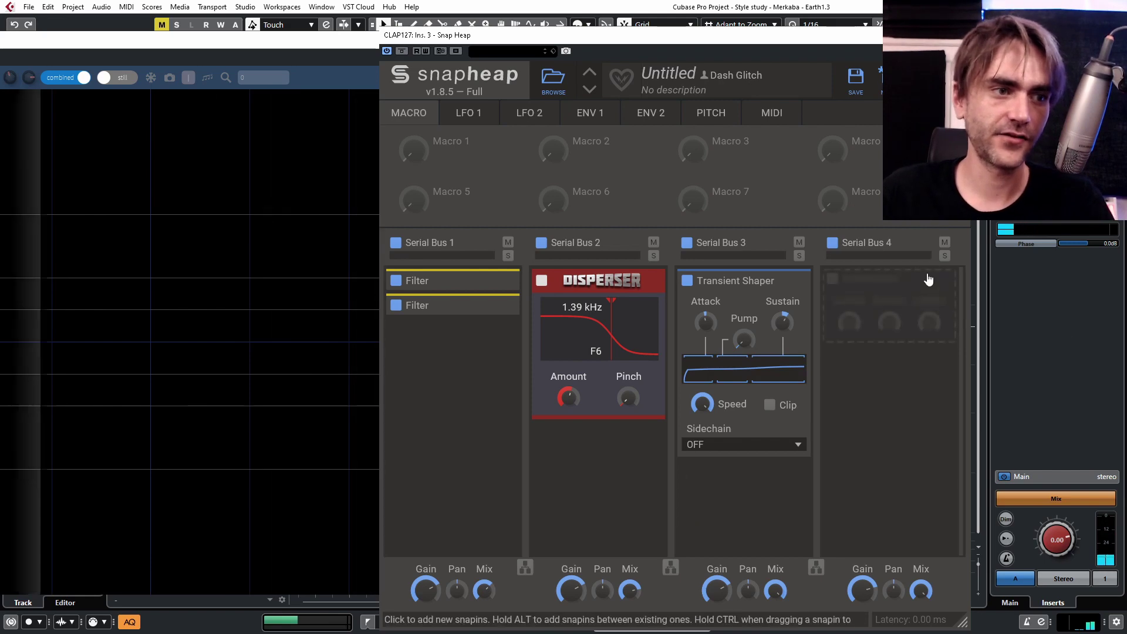
- Add a Haas effect on Serial Bus 4 that delays the right channel
left_click(876, 297)
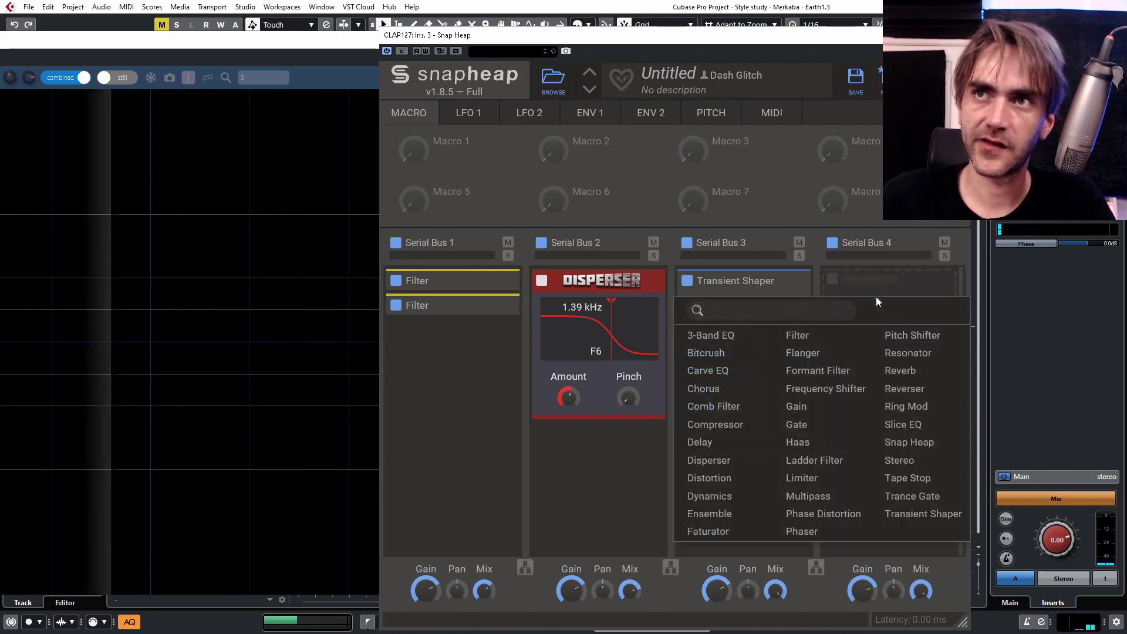
left_click(799, 445)
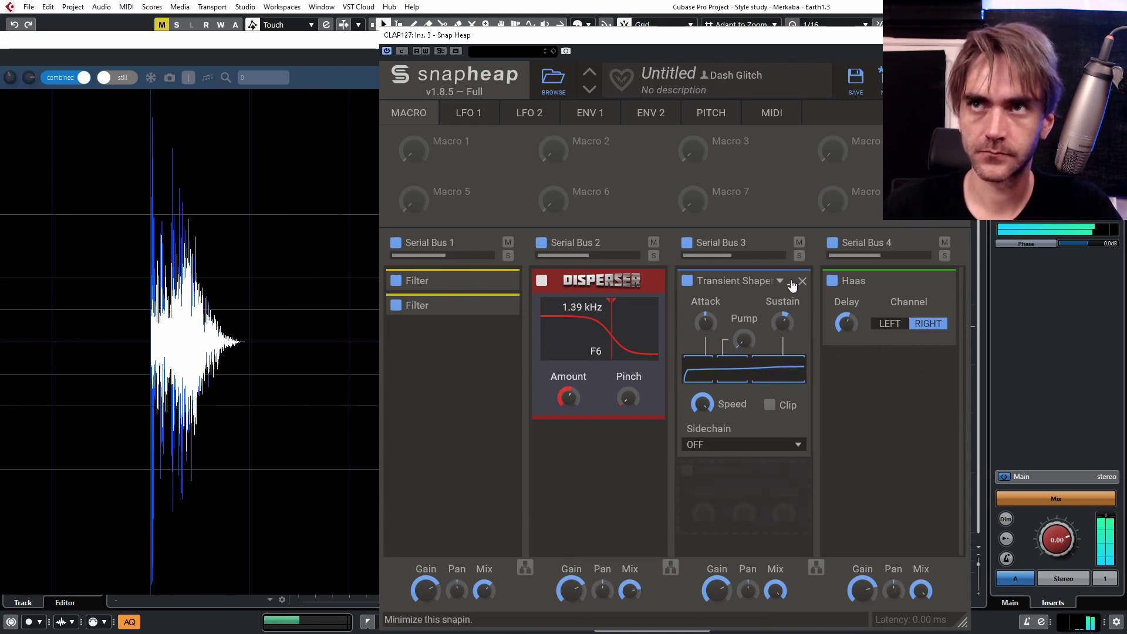
- Add a Slice EQ before the Haas on Serial Bus 4, cut nearly 2 dB just below 5 kHz and close its editor
left_click(889, 355)
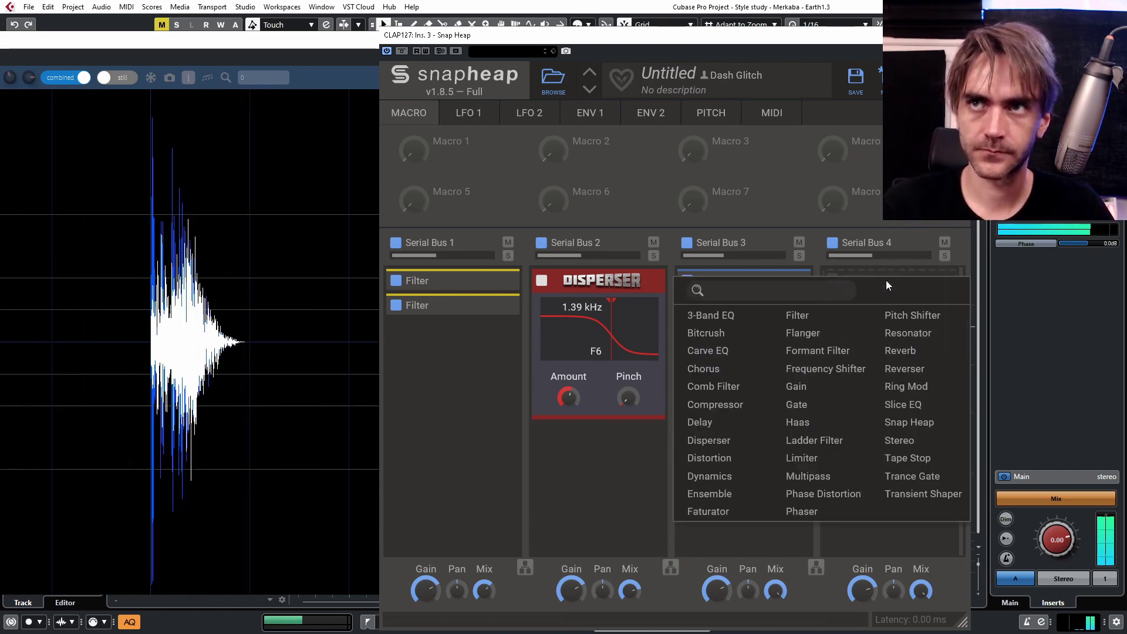
left_click(893, 400)
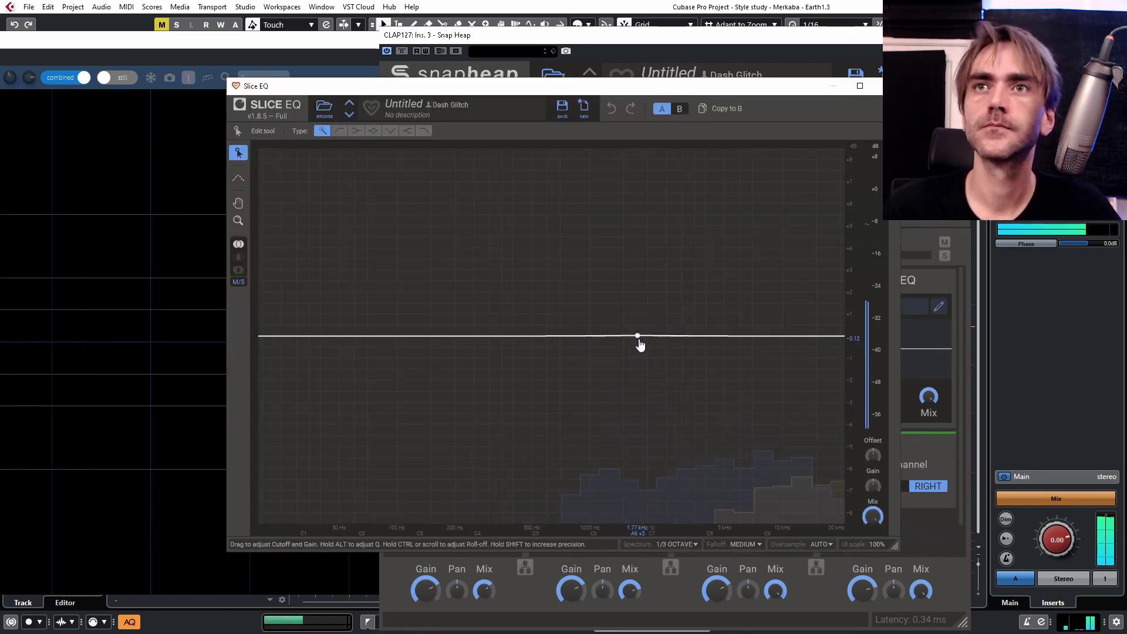
left_click_drag(718, 336, 704, 385)
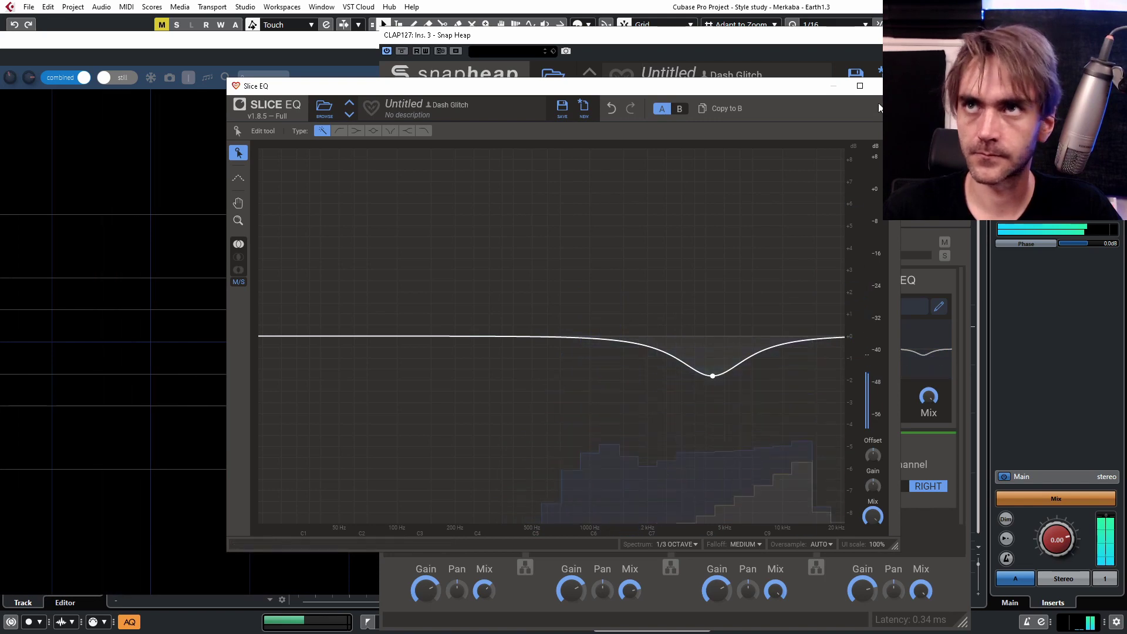
left_click(887, 86)
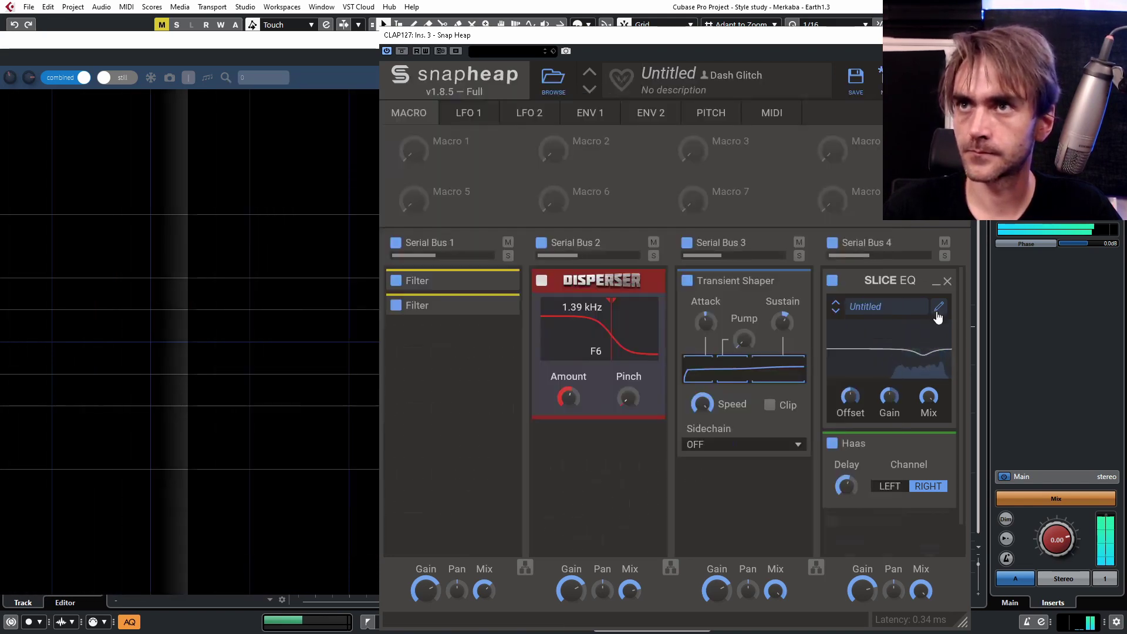
- Remove the Slice EQ from Serial Bus 4 and close the Snap Heap window
left_click(947, 282)
left_click(963, 34)
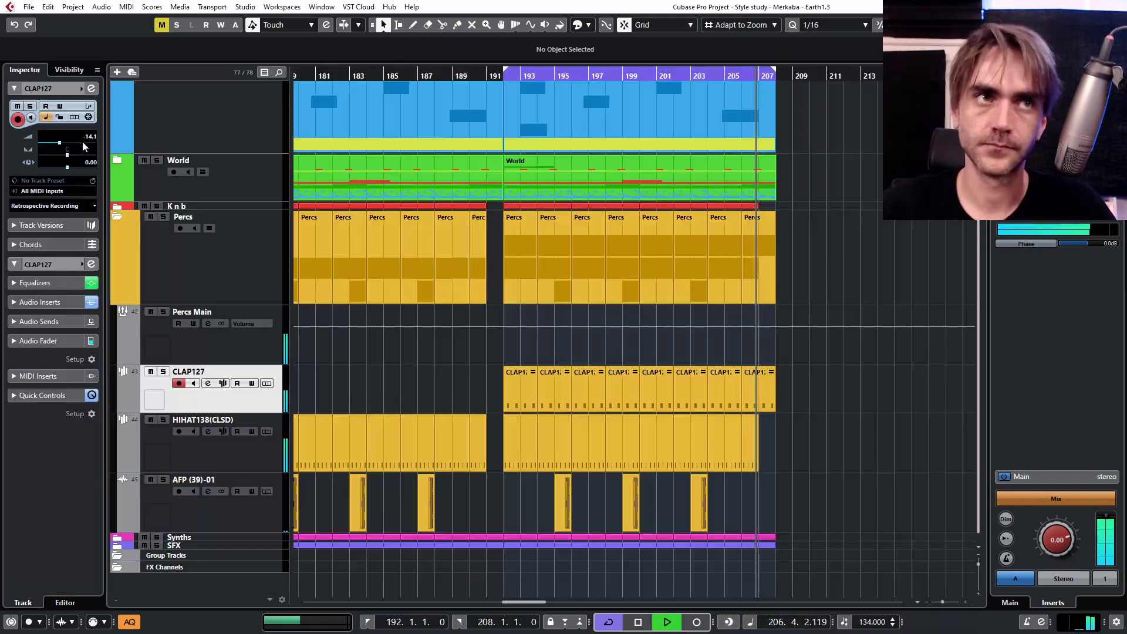
- Switch the CLAP127 channel's low EQ band to High Pass I and set its frequency to about 416 Hz
left_click(91, 88)
left_click(307, 382)
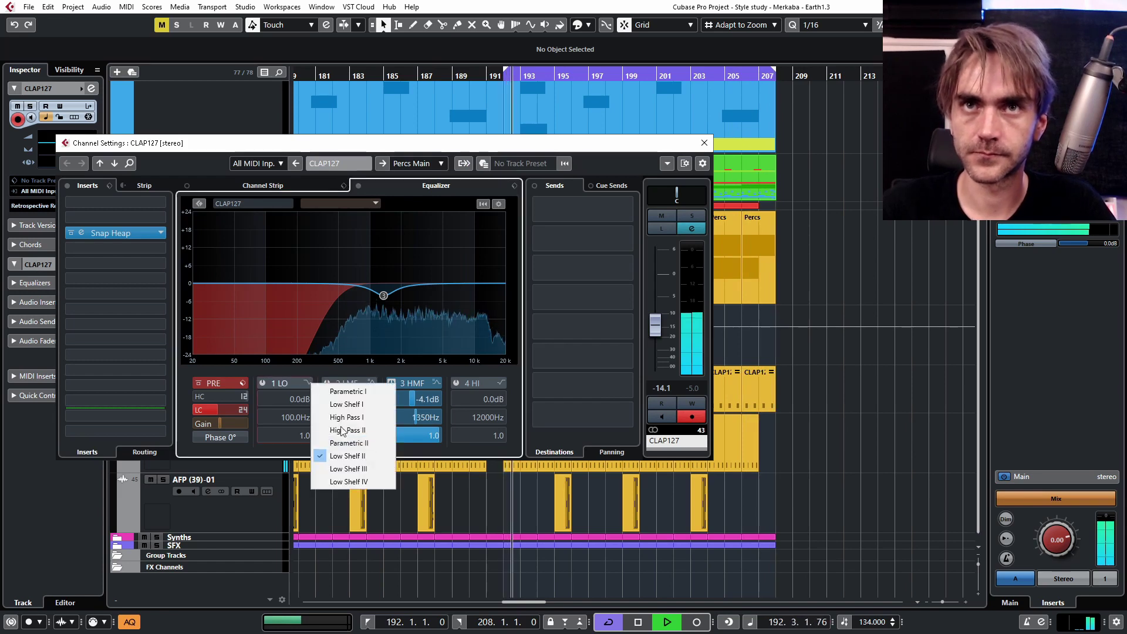
left_click(355, 422)
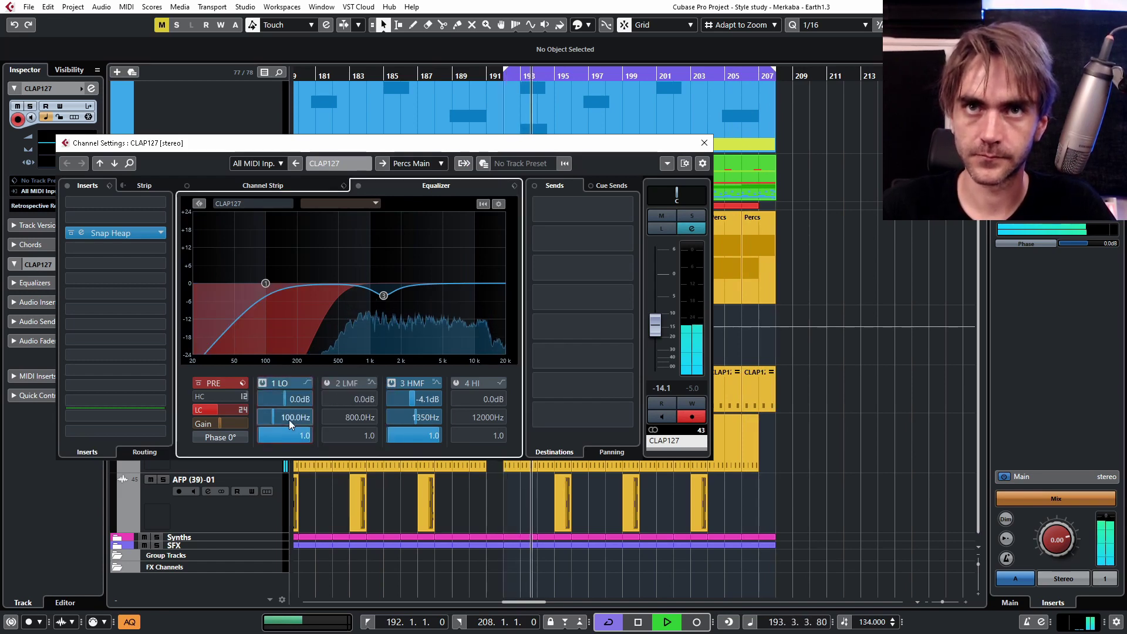
left_click_drag(288, 420, 301, 367)
scroll(287, 418, "up", 5)
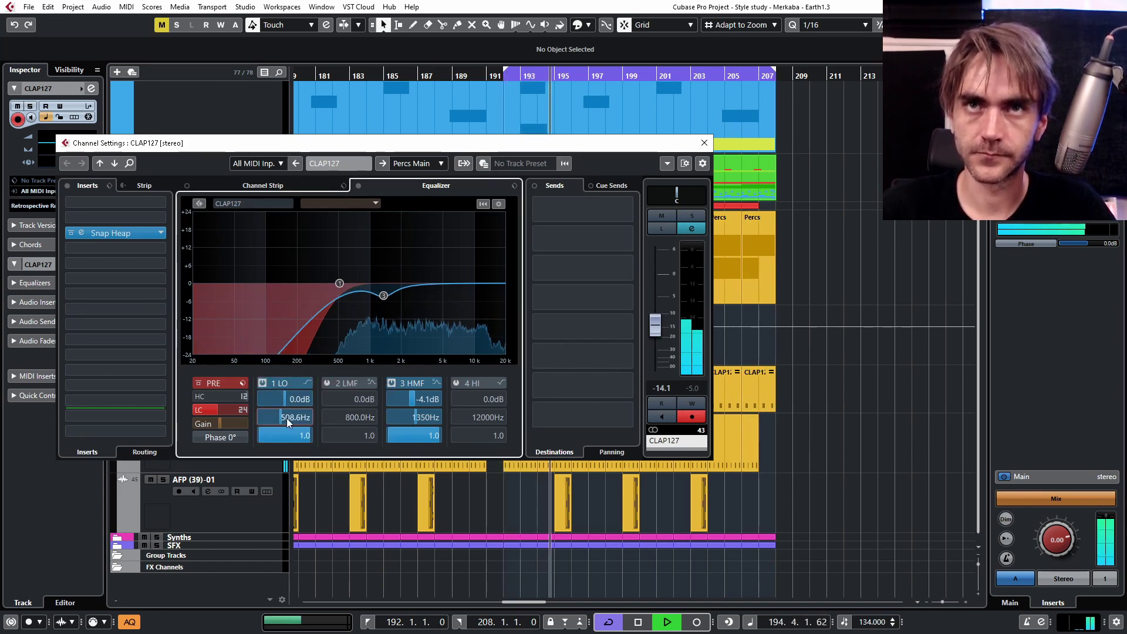
scroll(288, 418, "down", 4)
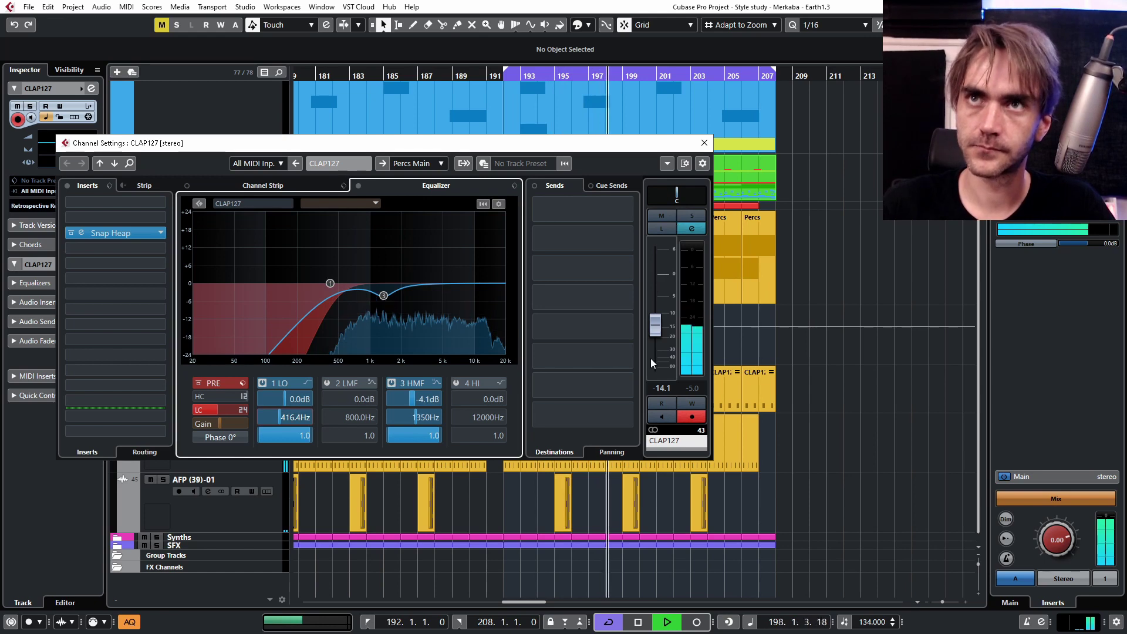
- Check the Snap Heap chain, set the CLAP127 channel volume to -13.6 dB and close its channel settings
left_click_drag(656, 325, 656, 327)
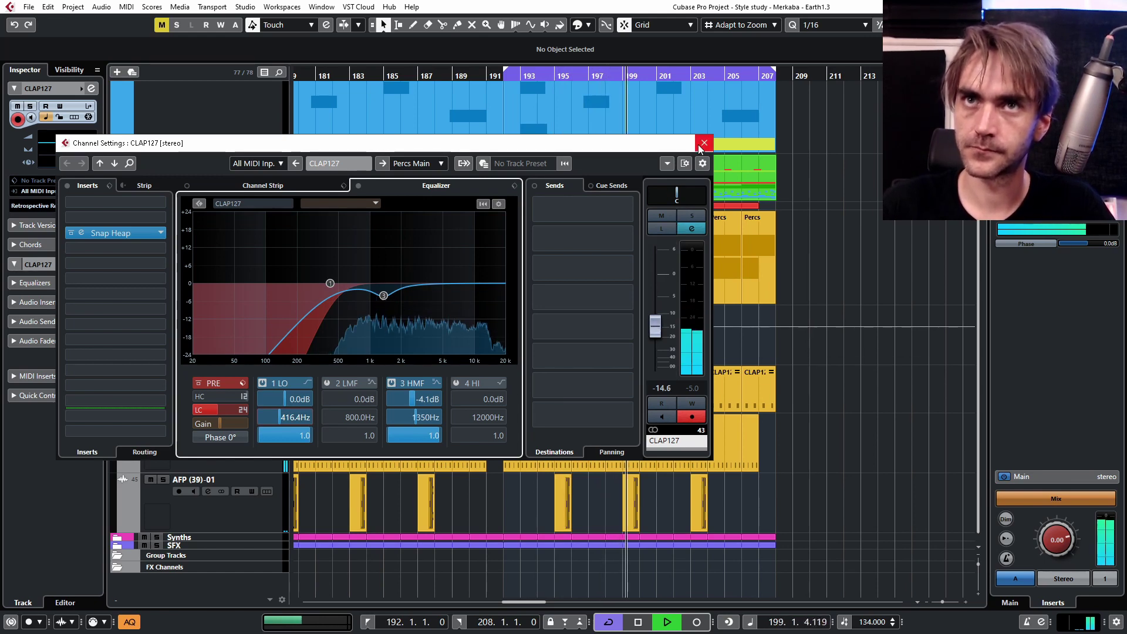
left_click(82, 232)
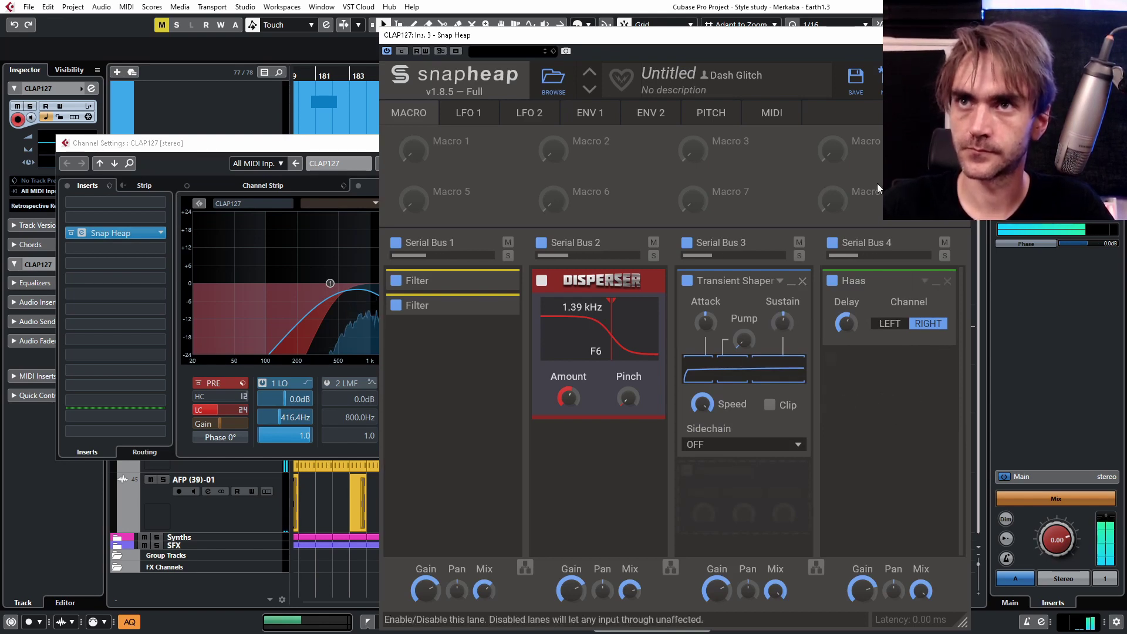
left_click(962, 35)
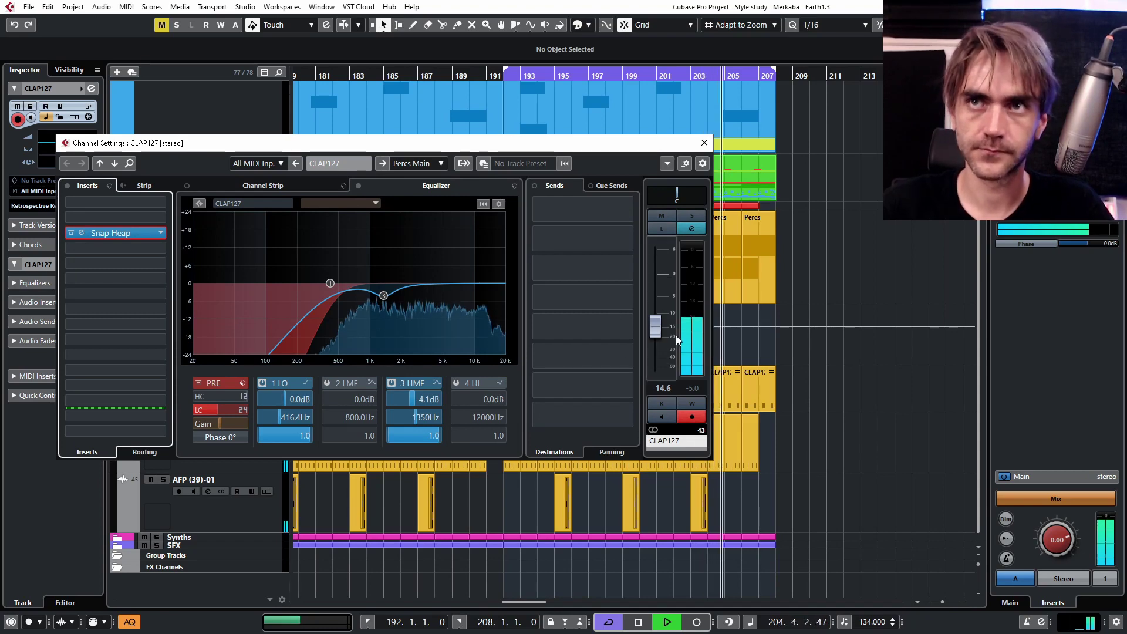
left_click_drag(661, 340, 660, 330)
left_click(844, 202)
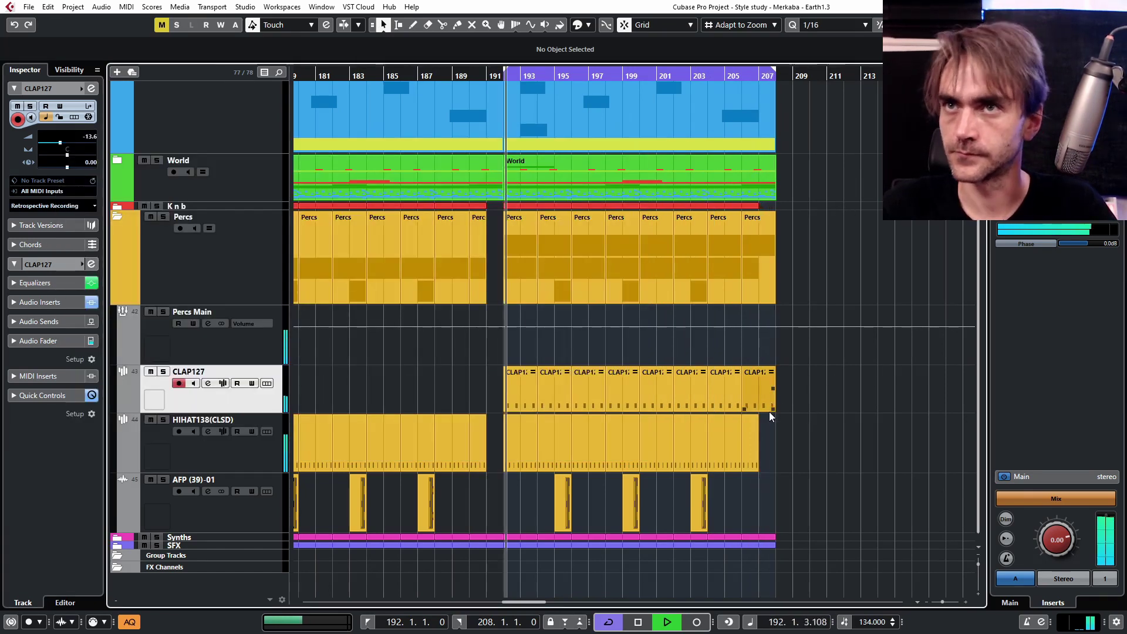
- Trim the last CLAP127 part to end at bar 207 and stop playback
left_click_drag(775, 413, 758, 412)
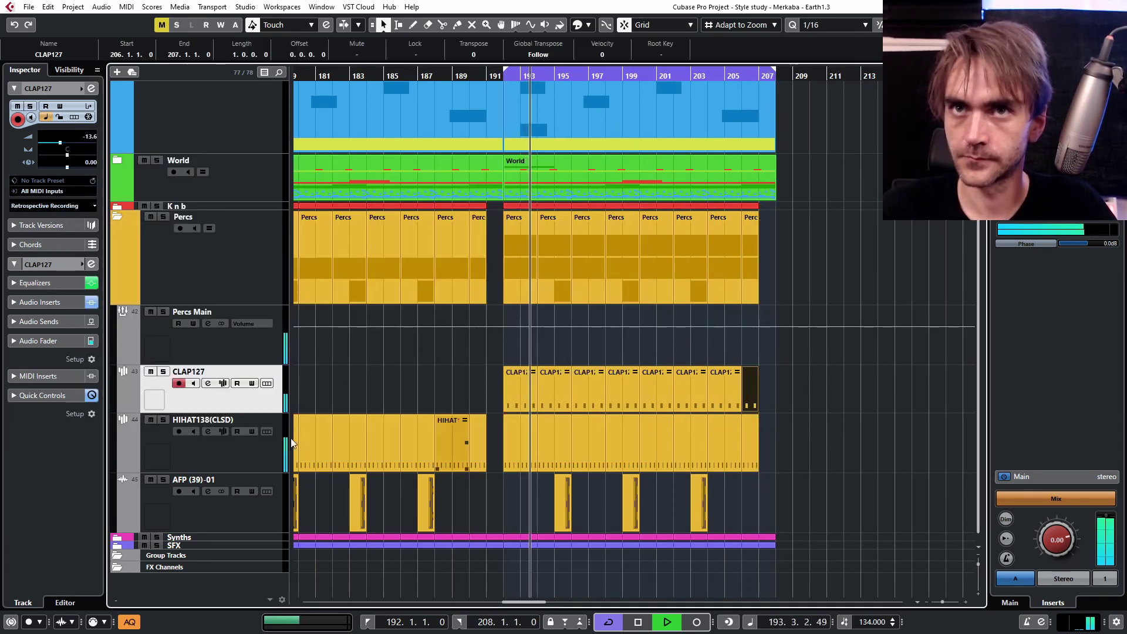
right_click(230, 403)
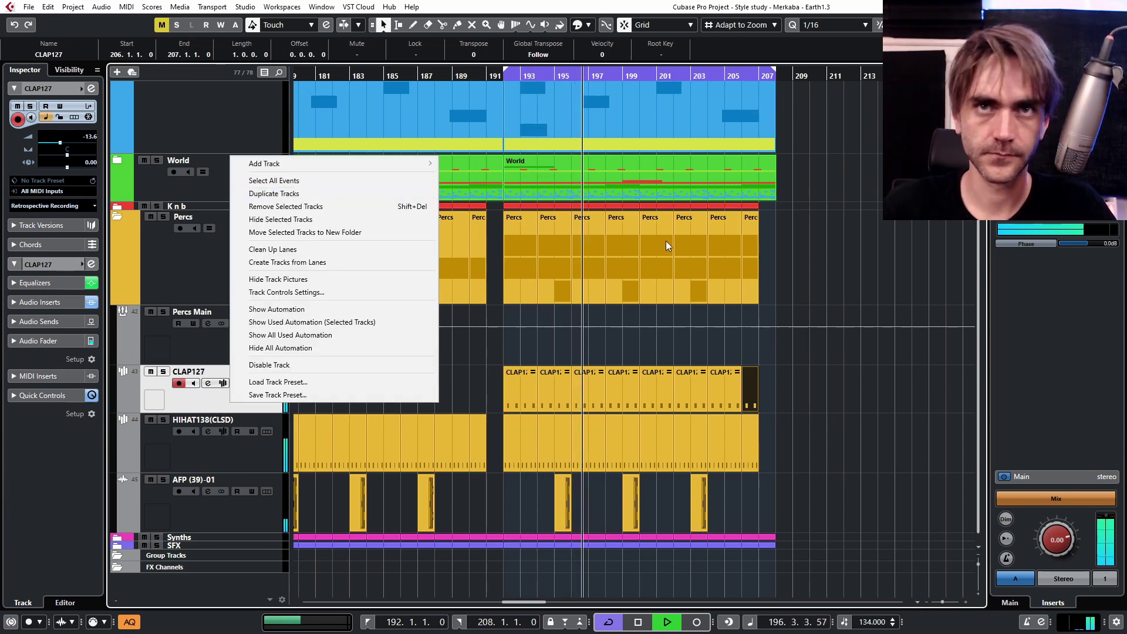
key("Escape")
key("space")
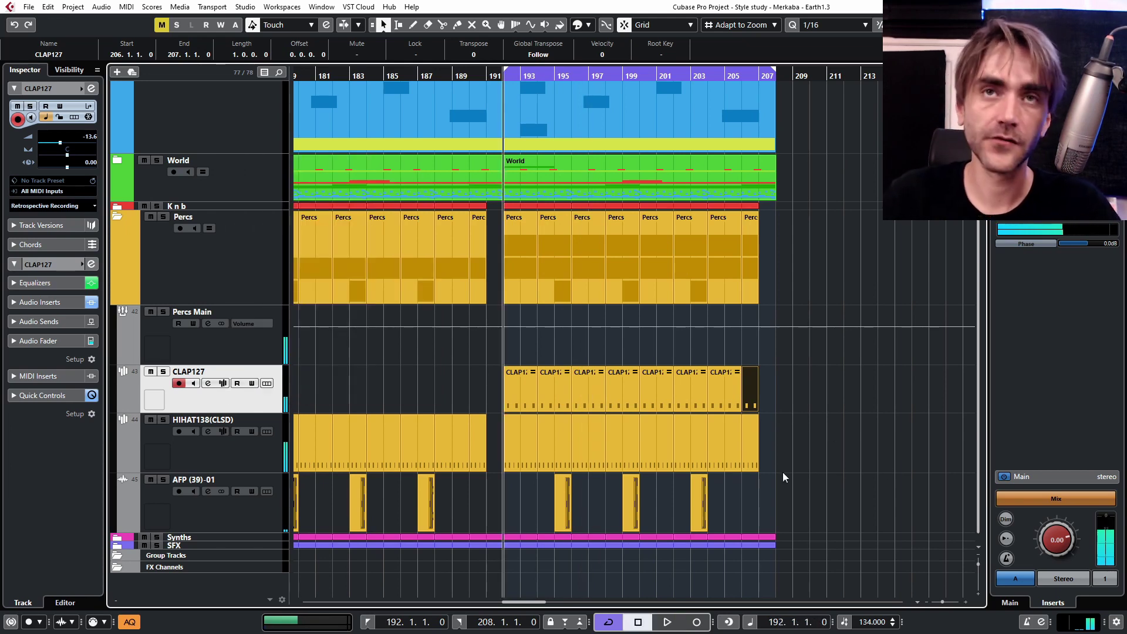
- Duplicate the CLAP127 track and replace the copy's sample with CLAP129.wav in Sampler Control
right_click(274, 380)
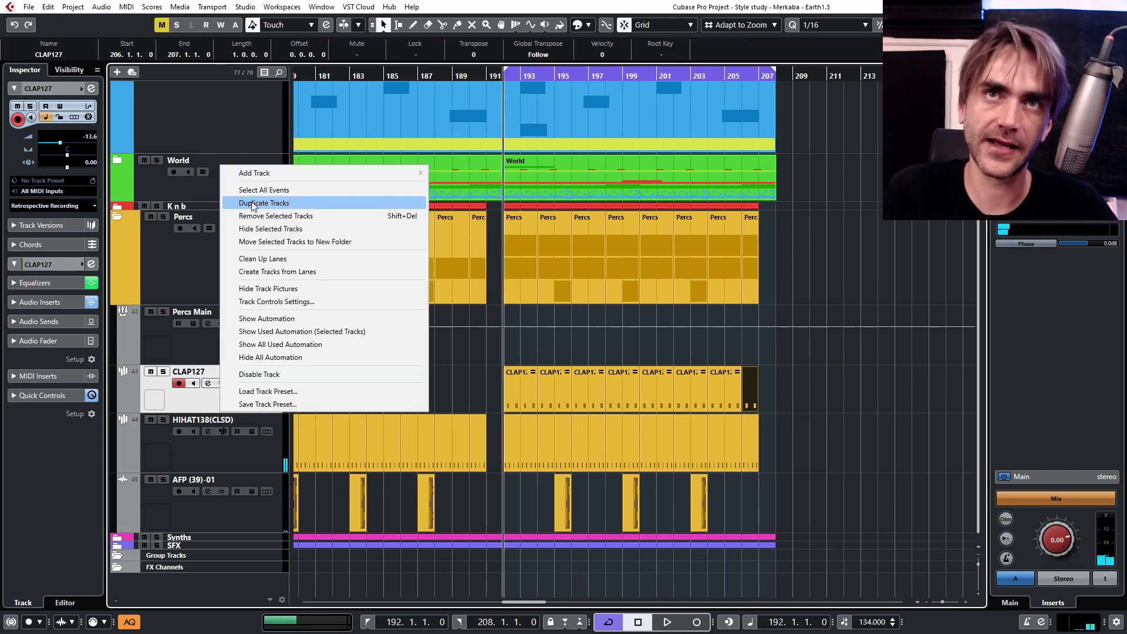
key("Escape")
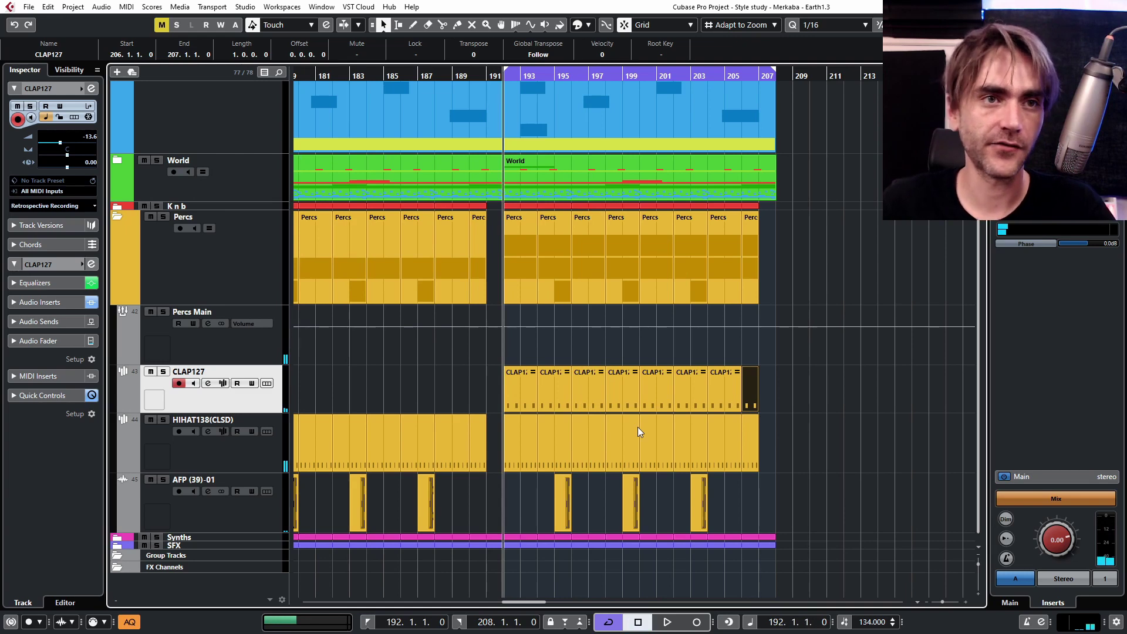
key("ctrl+e")
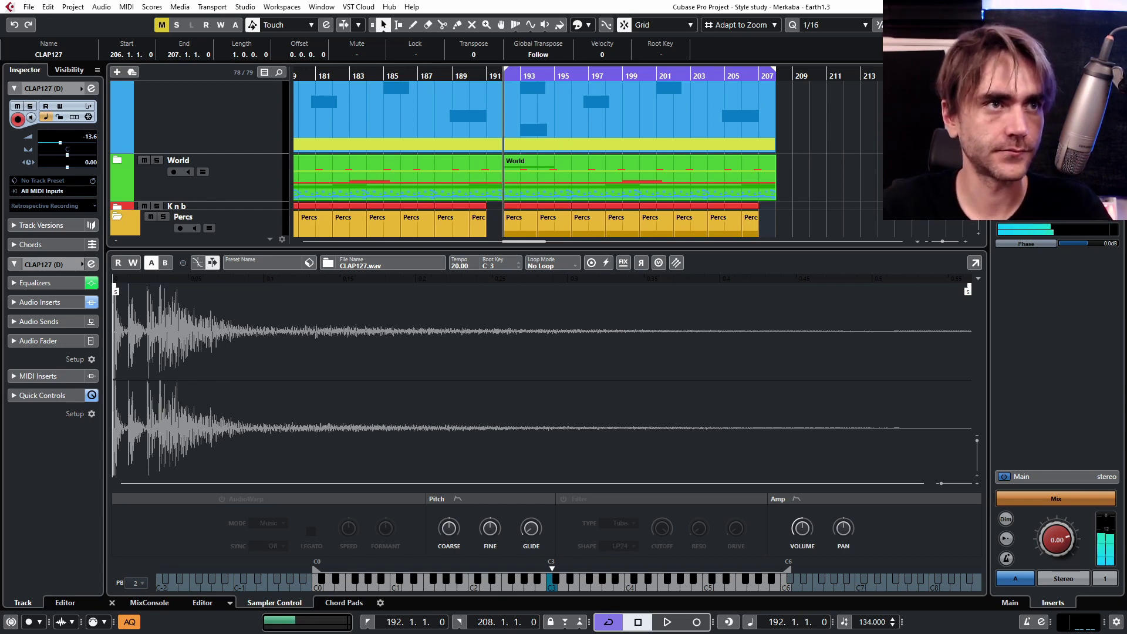
left_click_drag(249, 278, 250, 281)
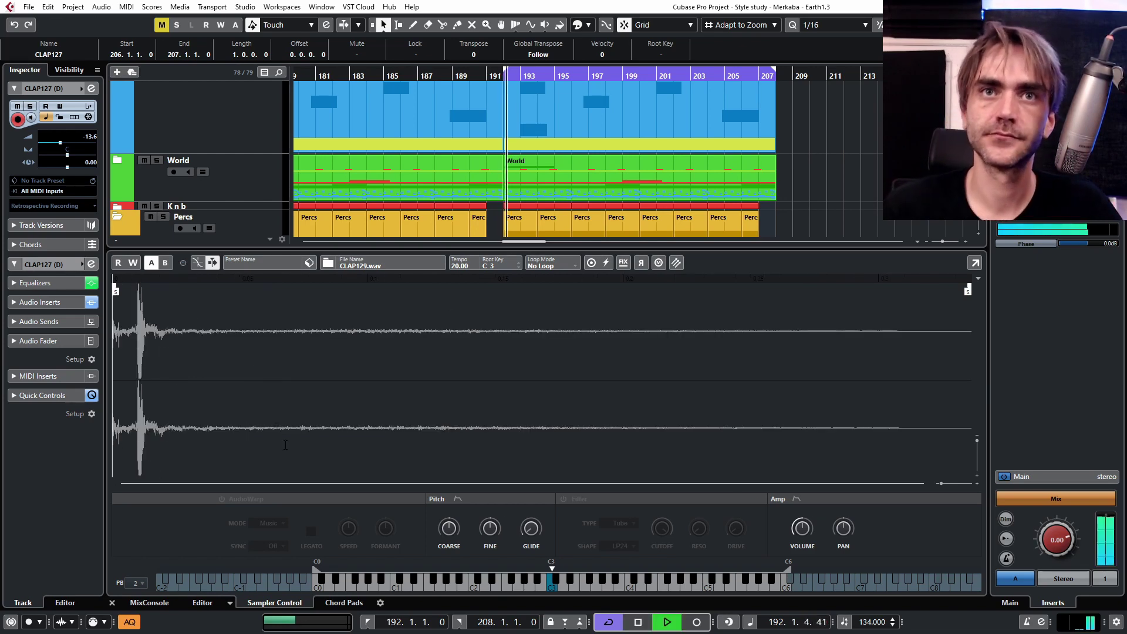
left_click(112, 604)
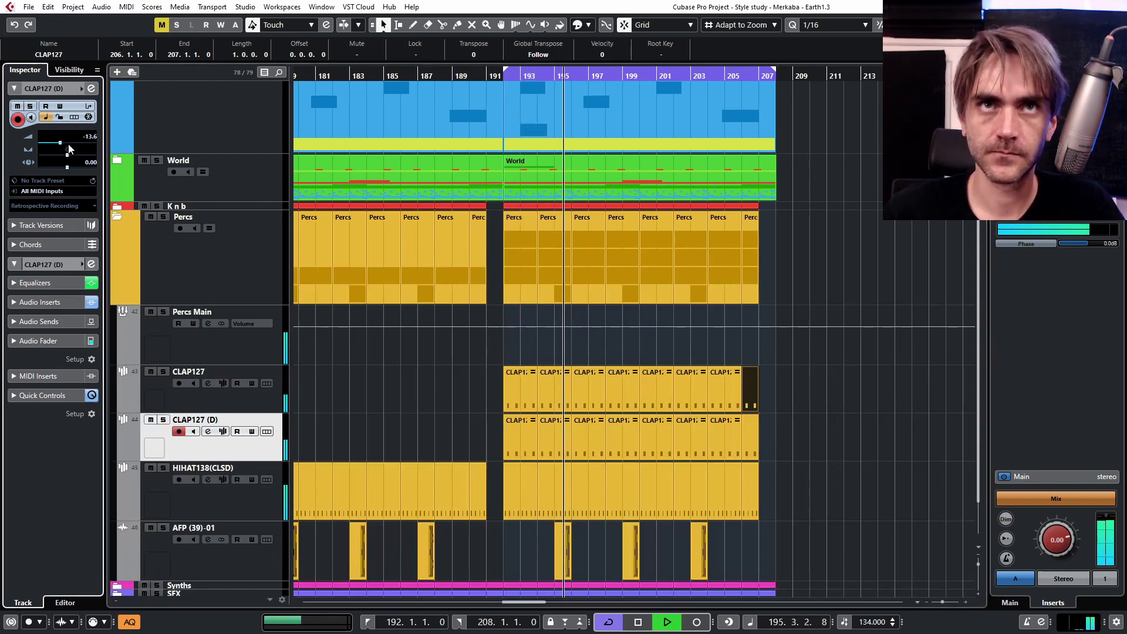
- Set the duplicated clap track's volume to -12.3 dB and move its sample start to just before the main transient
left_click_drag(68, 146, 66, 136)
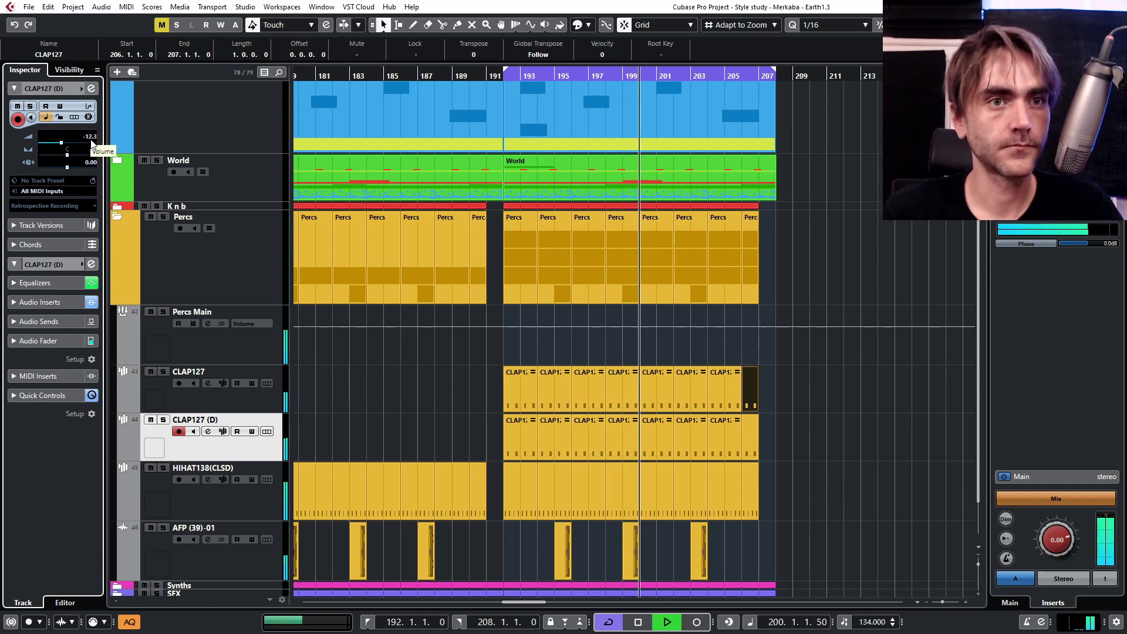
left_click(223, 432)
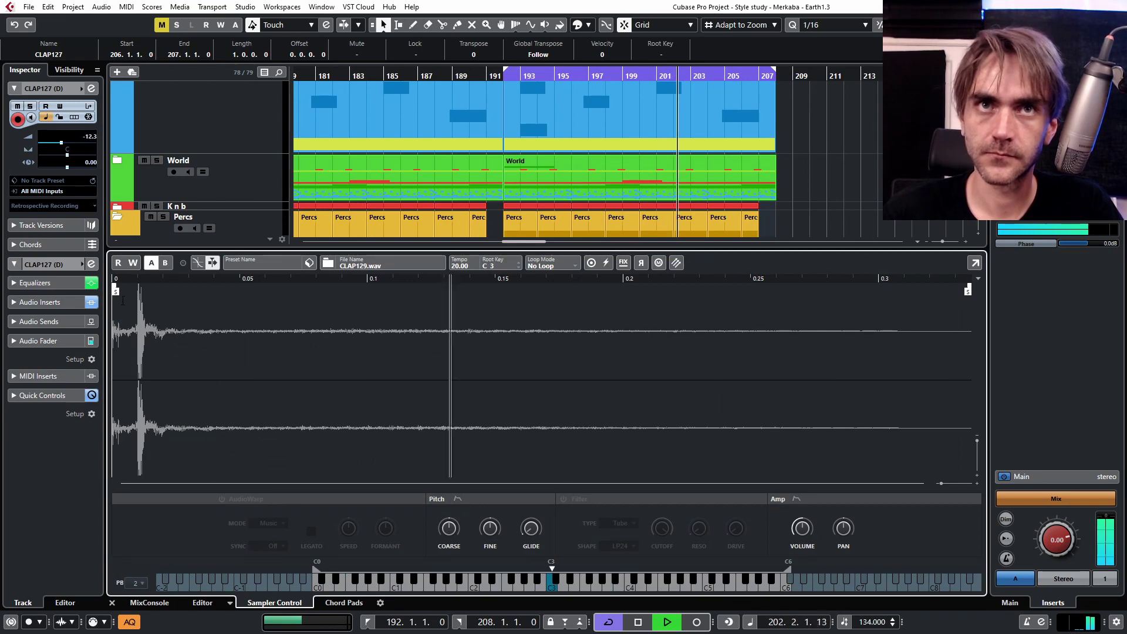
left_click_drag(114, 291, 133, 289)
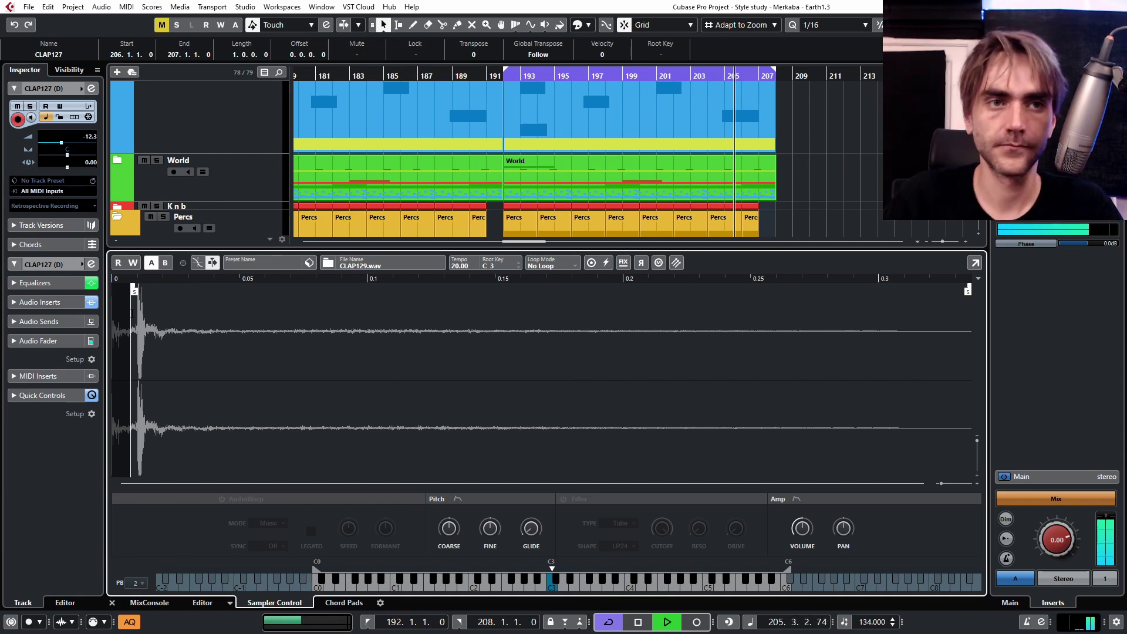
left_click(112, 603)
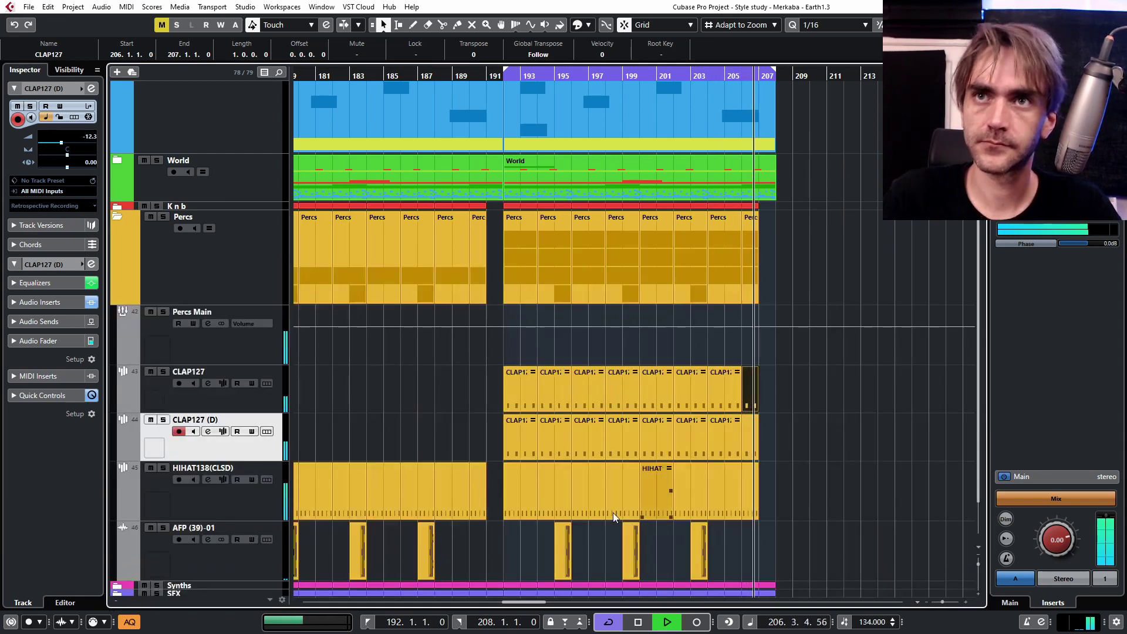
key("space")
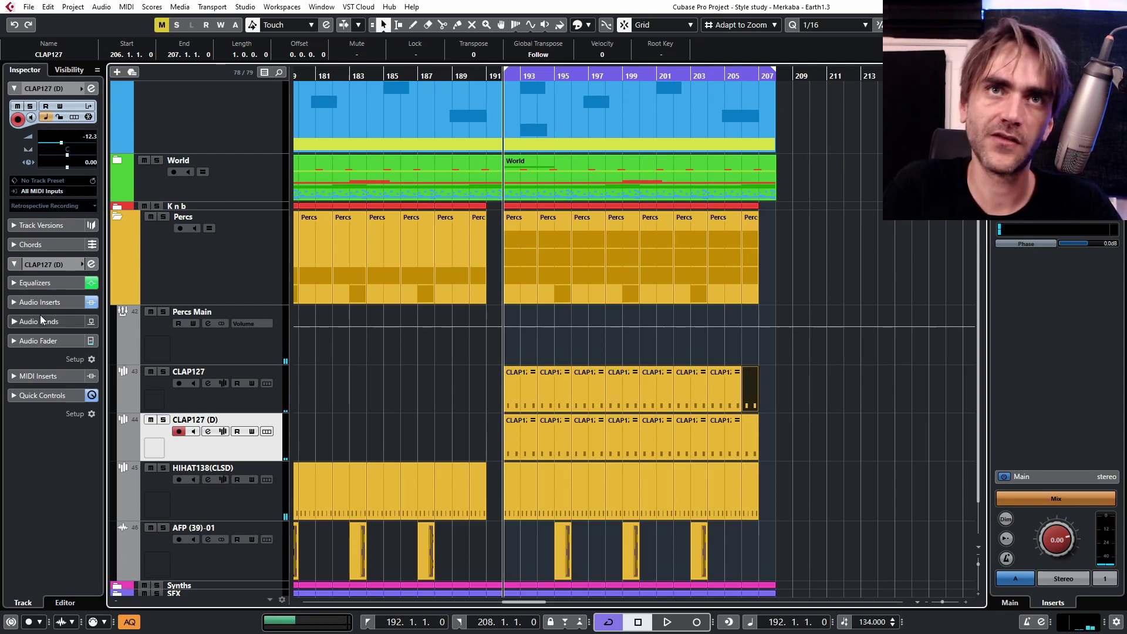
- Audition CLAP127 (D) with its Snap Heap chain open and set the channel volume to -12.7 dB
left_click(91, 89)
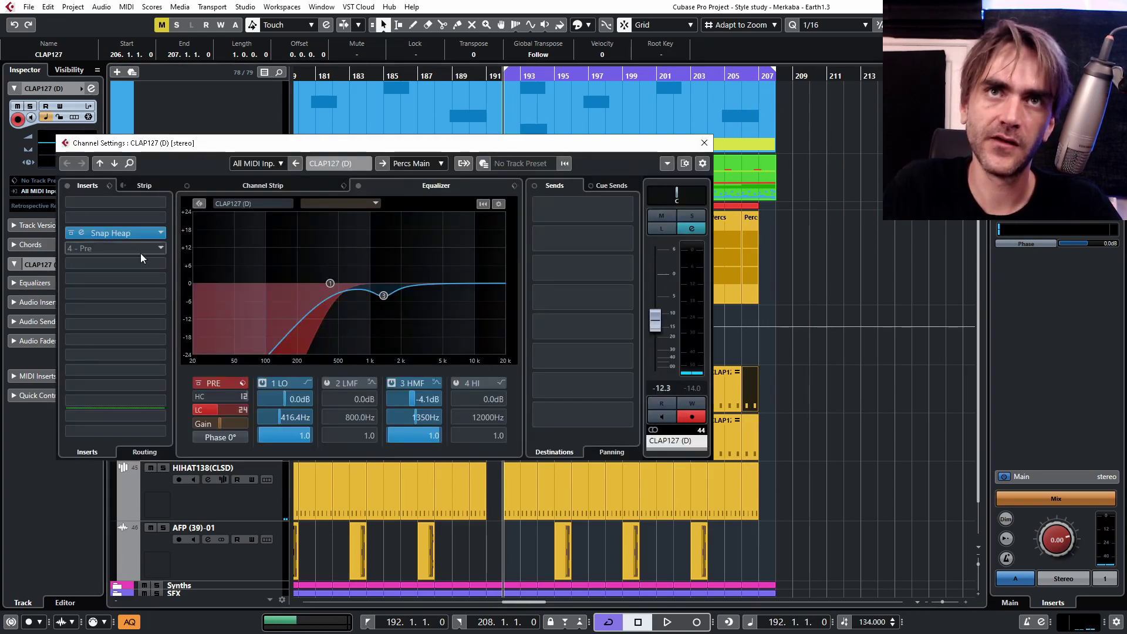
left_click(81, 233)
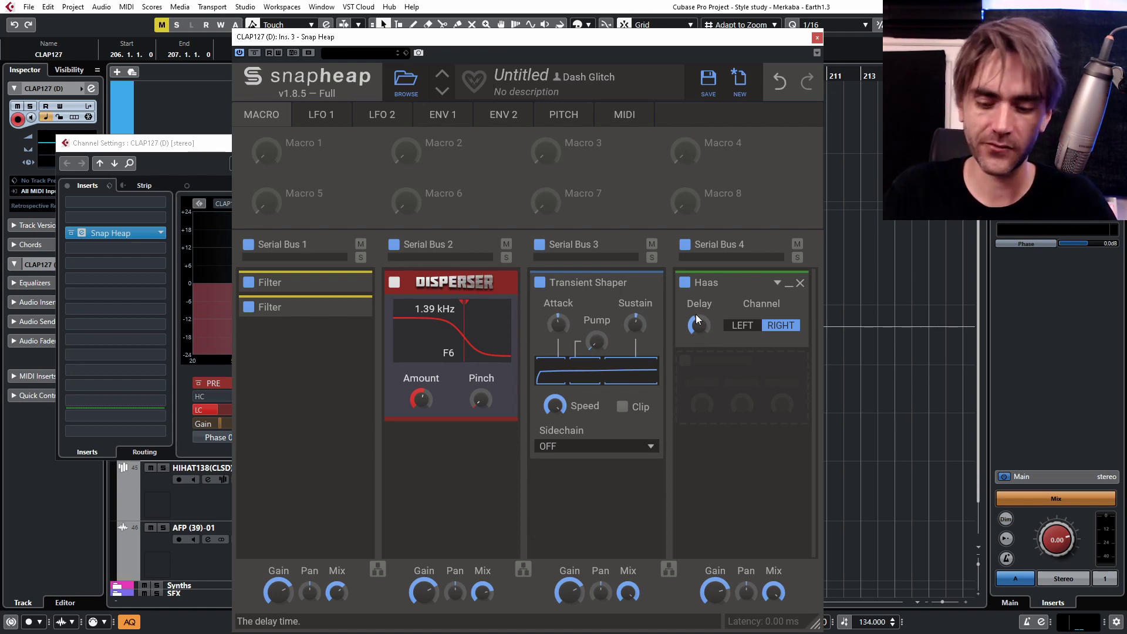
key("space")
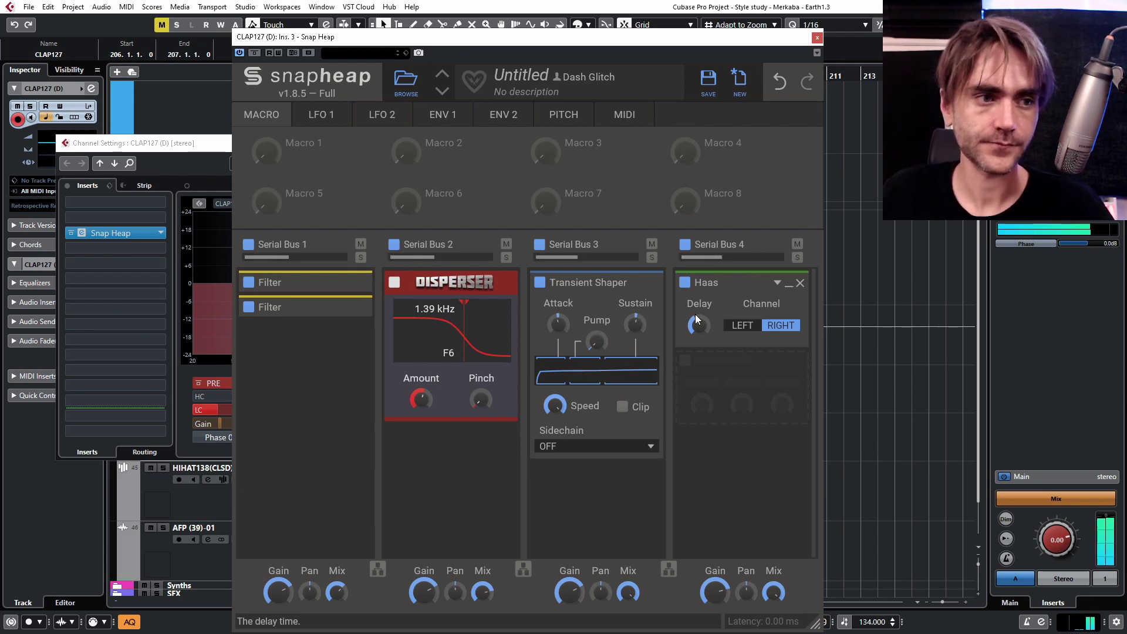
left_click(817, 38)
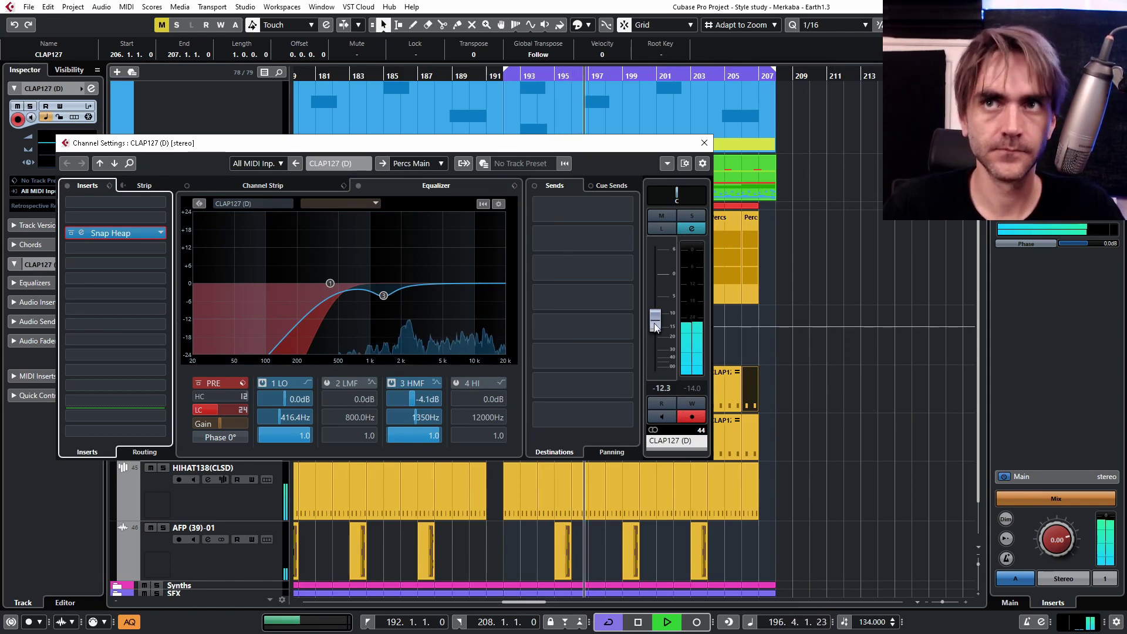
left_click_drag(656, 323, 657, 325)
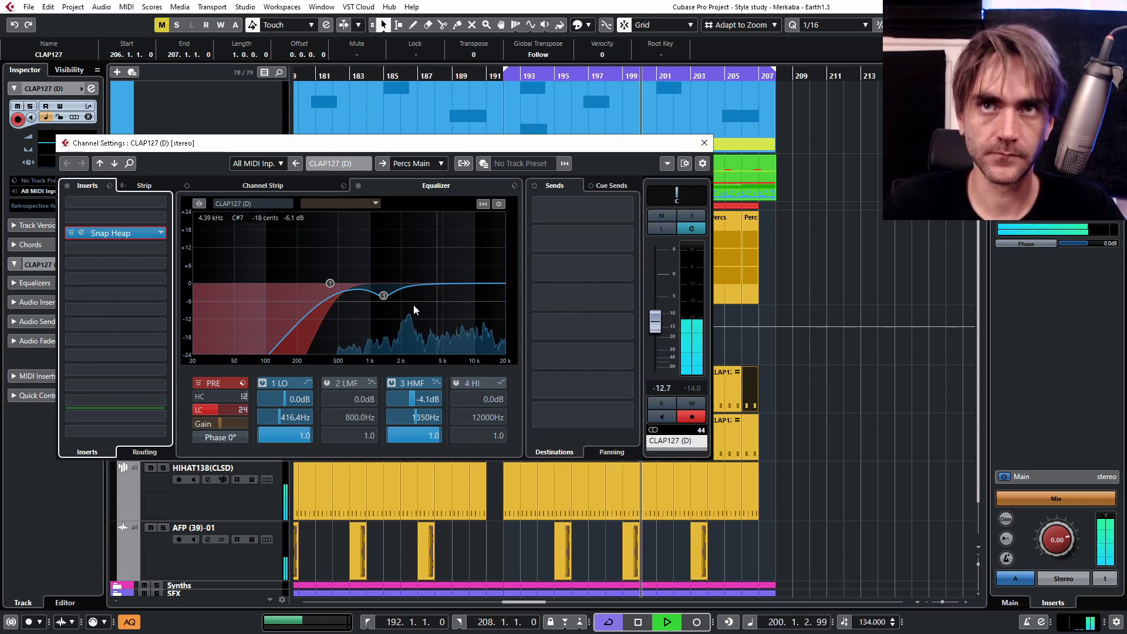
- Set the CLAP127 (D) high-mid EQ band to -8.7 dB at 2297 Hz with Q 1.8 and close the channel settings
left_click_drag(384, 296, 408, 310)
scroll(411, 310, "up", 5)
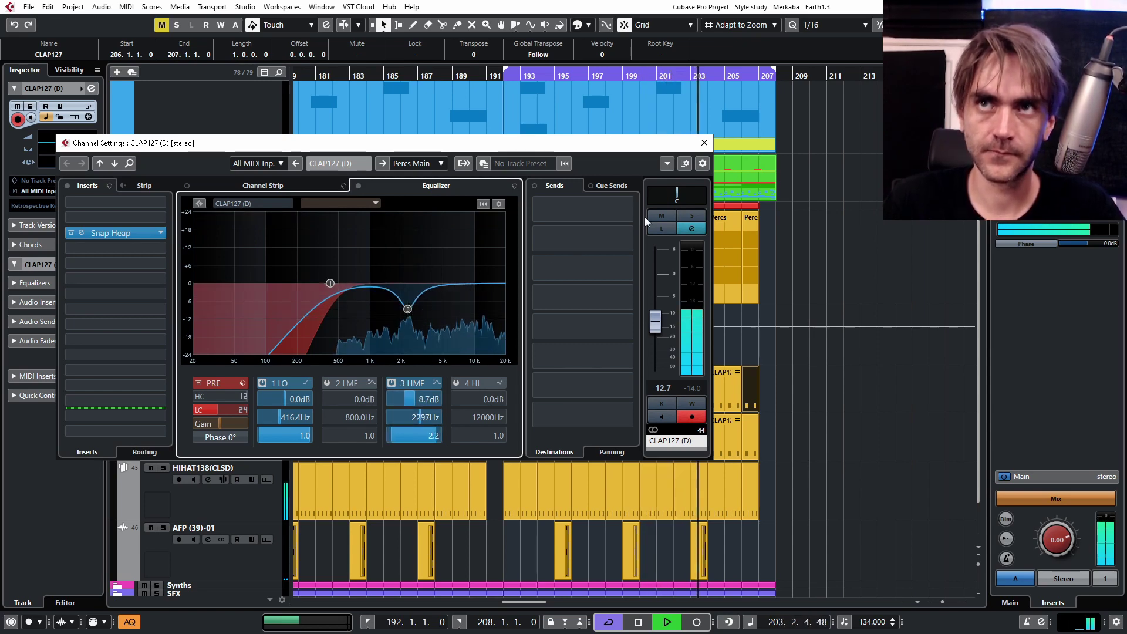
scroll(410, 317, "down", 2)
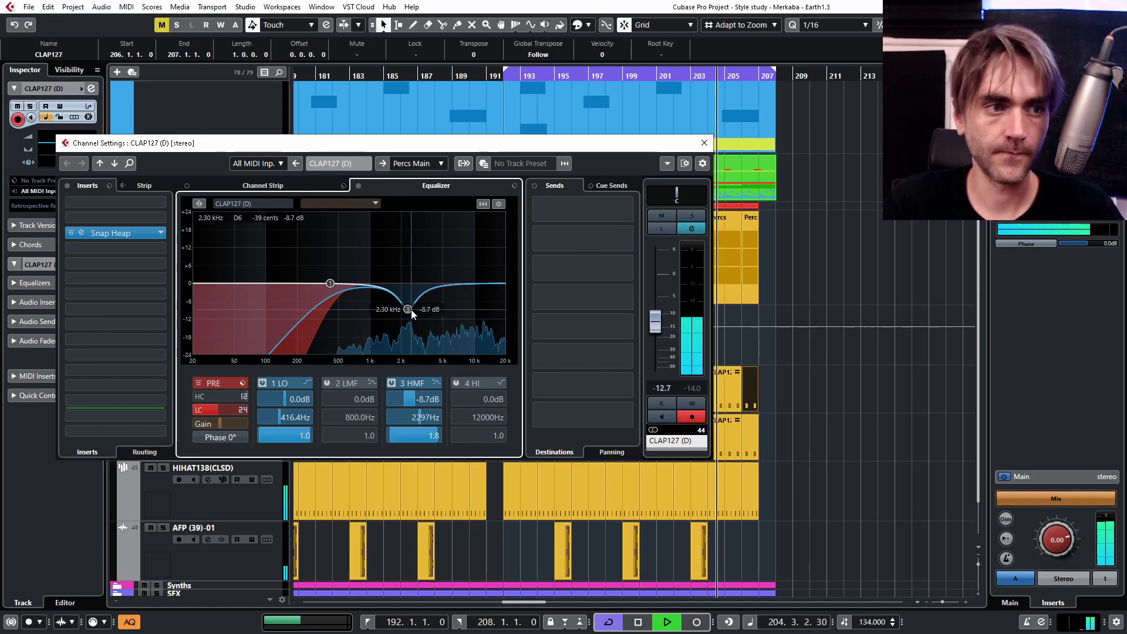
left_click(704, 143)
left_click(876, 184)
- Collapse the Percs folder and play the arrangement from bar 159 to review the build-up towards the section at bar 192
key("g")
key("g")
key("g")
key("g")
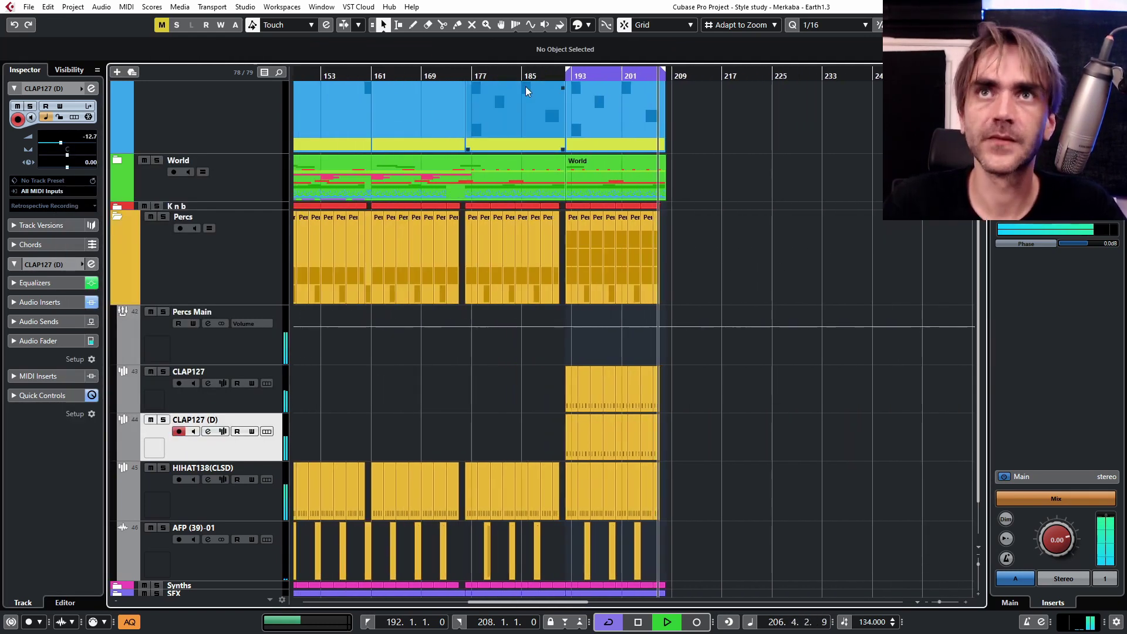
left_click(360, 76)
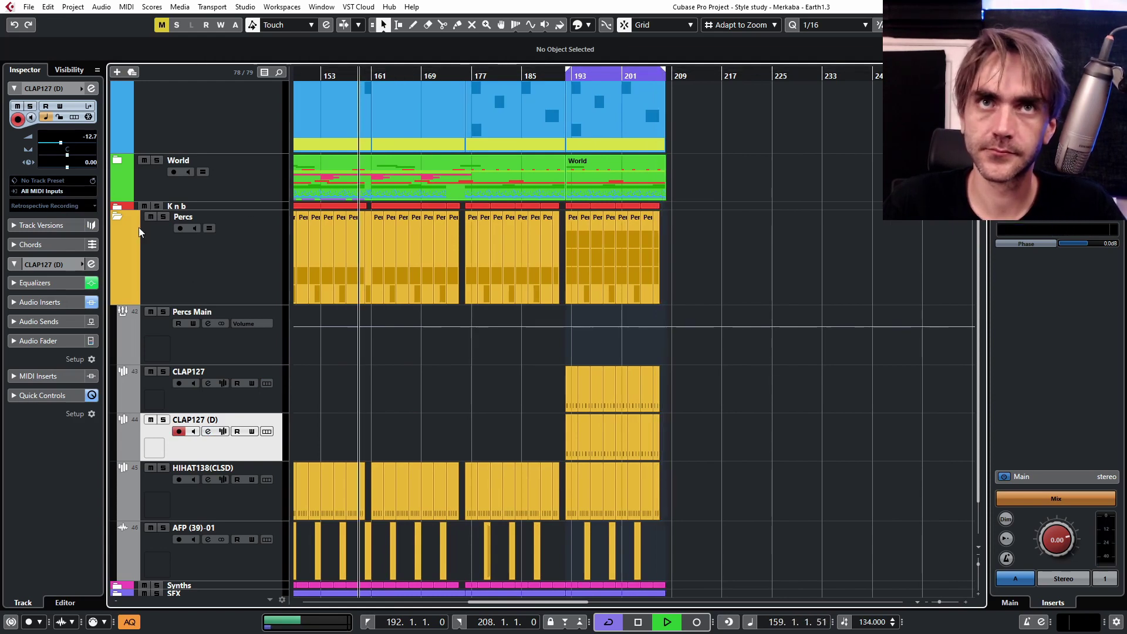
left_click(117, 217)
key("g")
key("g")
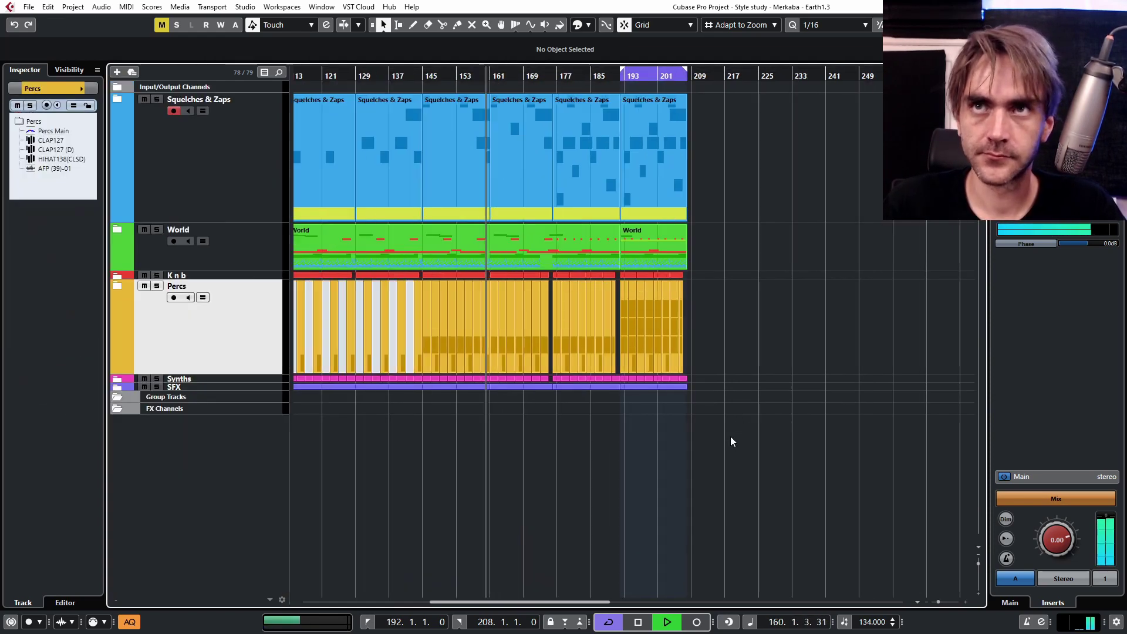
key("h")
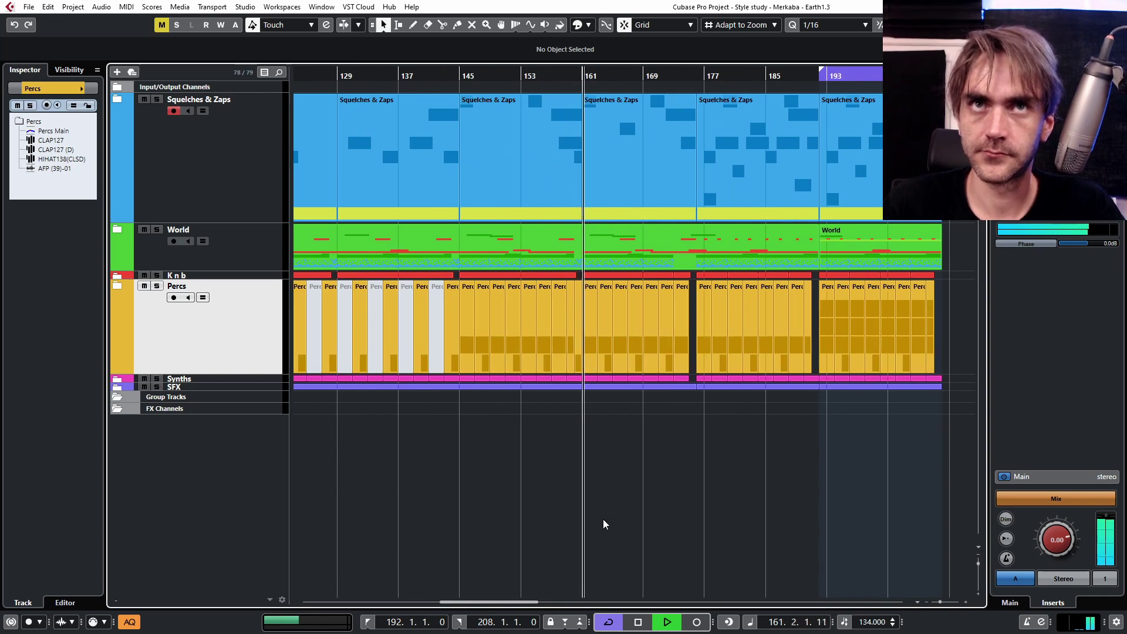
key("h")
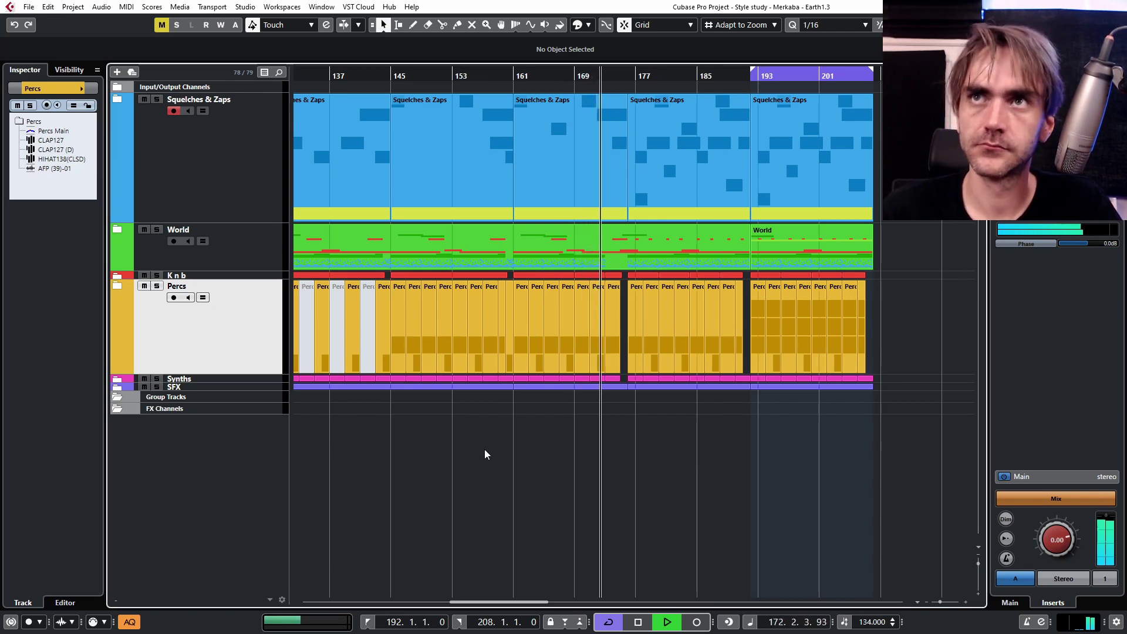
key("h")
key("h")
key("h")
key("h")
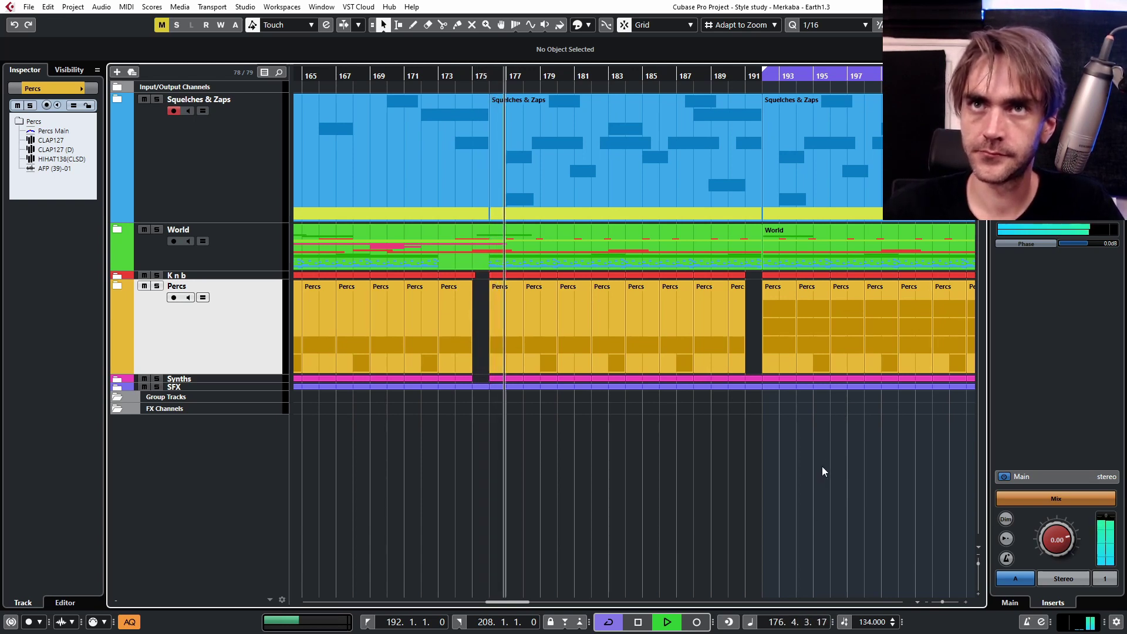
- Increase the height of the Synths folder track so the contents of its parts can be read
key("g")
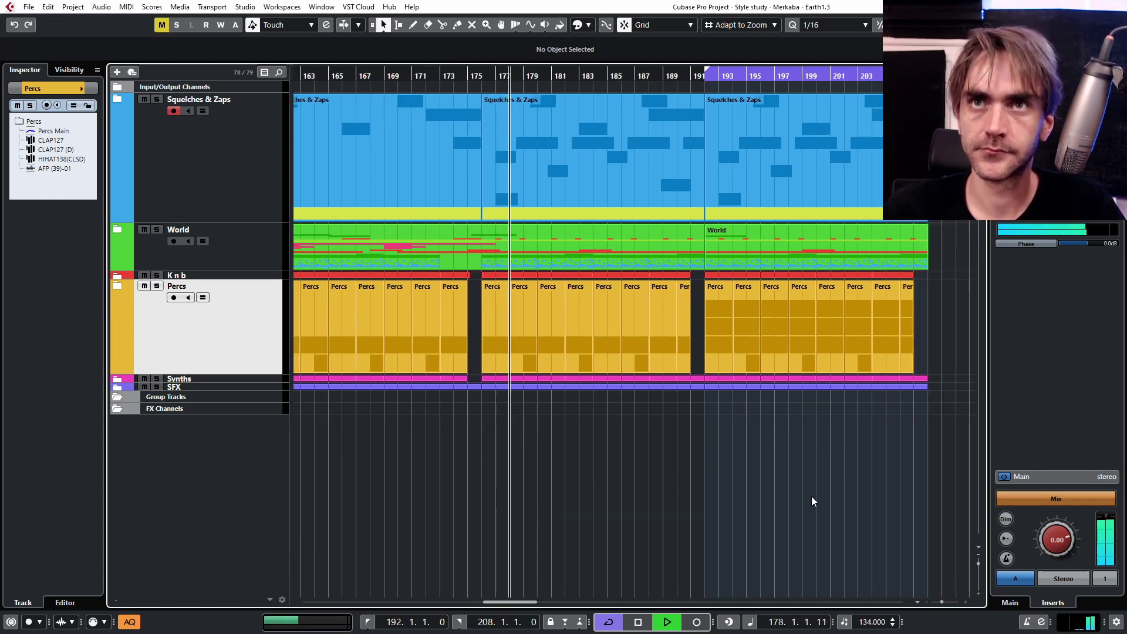
scroll(756, 522, "right", 2)
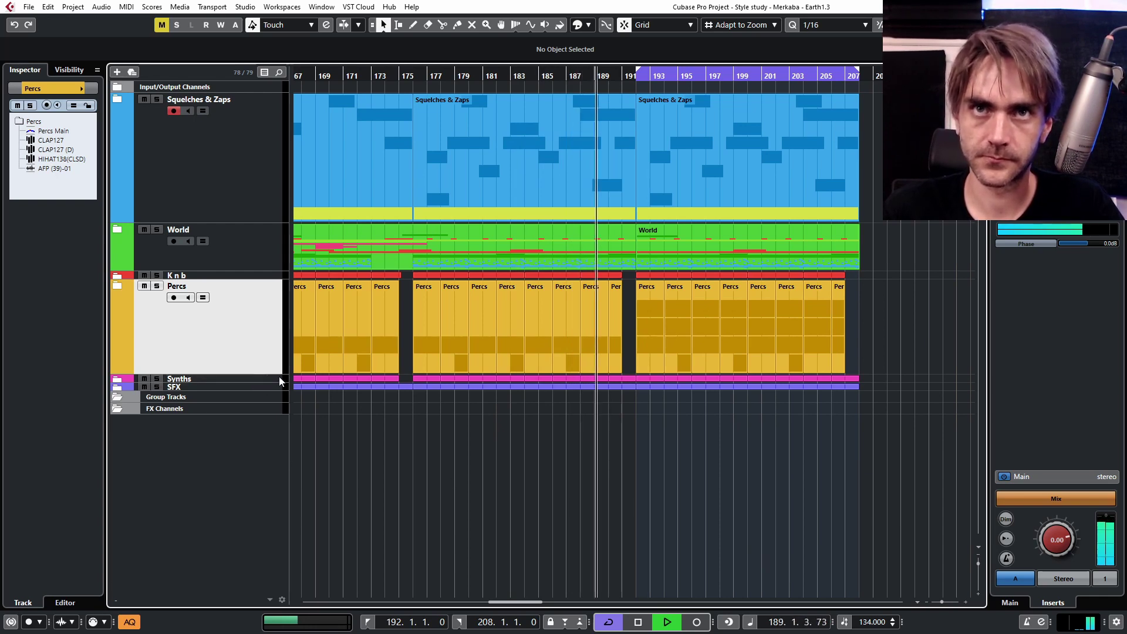
left_click_drag(279, 382, 257, 434)
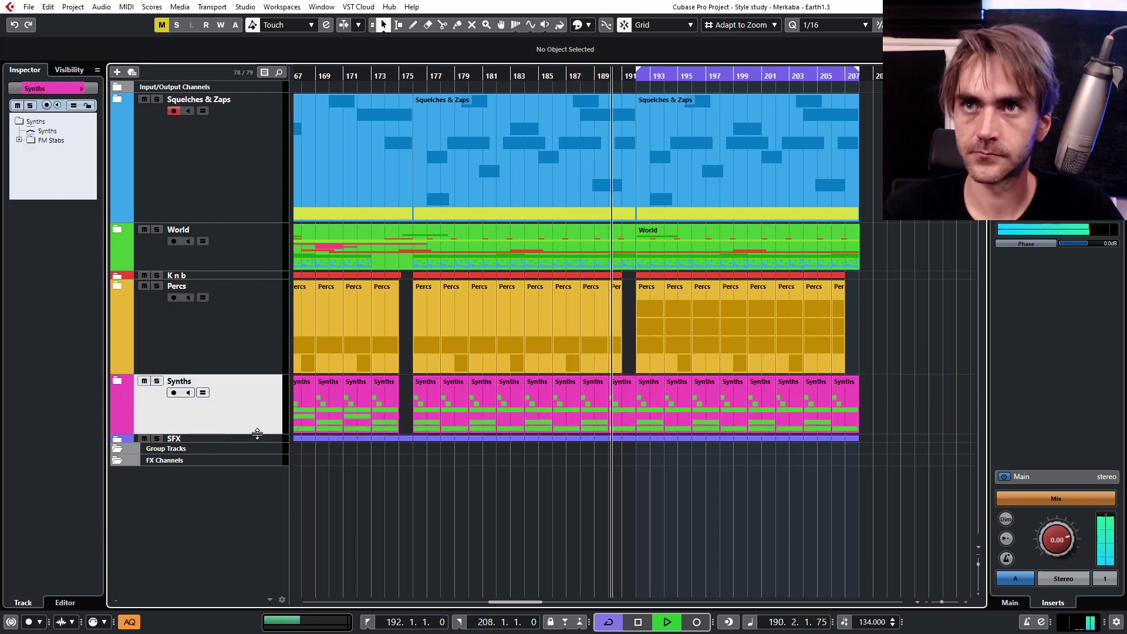
- Follow playback through bars 192 to 208 and examine how the section's layers compare with the preceding bars
scroll(668, 536, "right", 3)
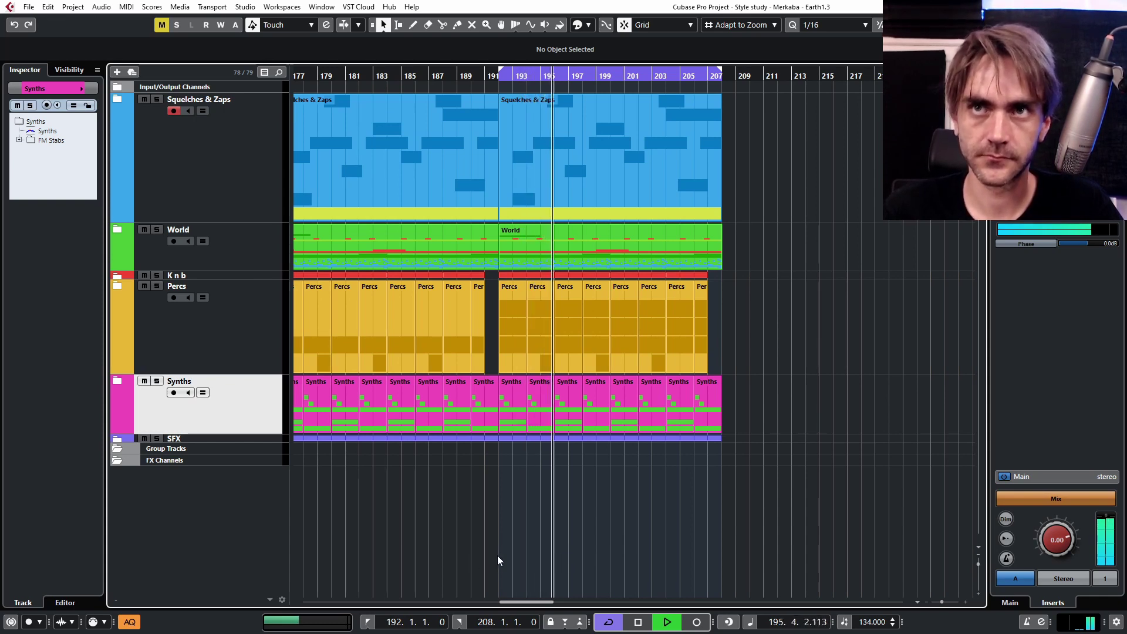
key("g")
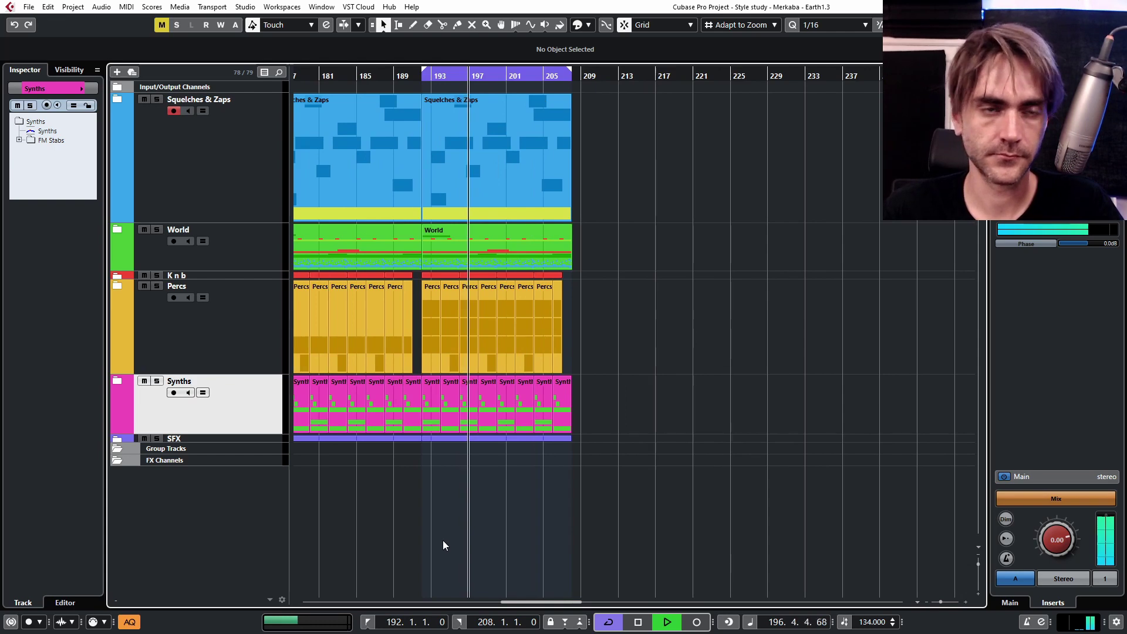
scroll(443, 540, "left", 3)
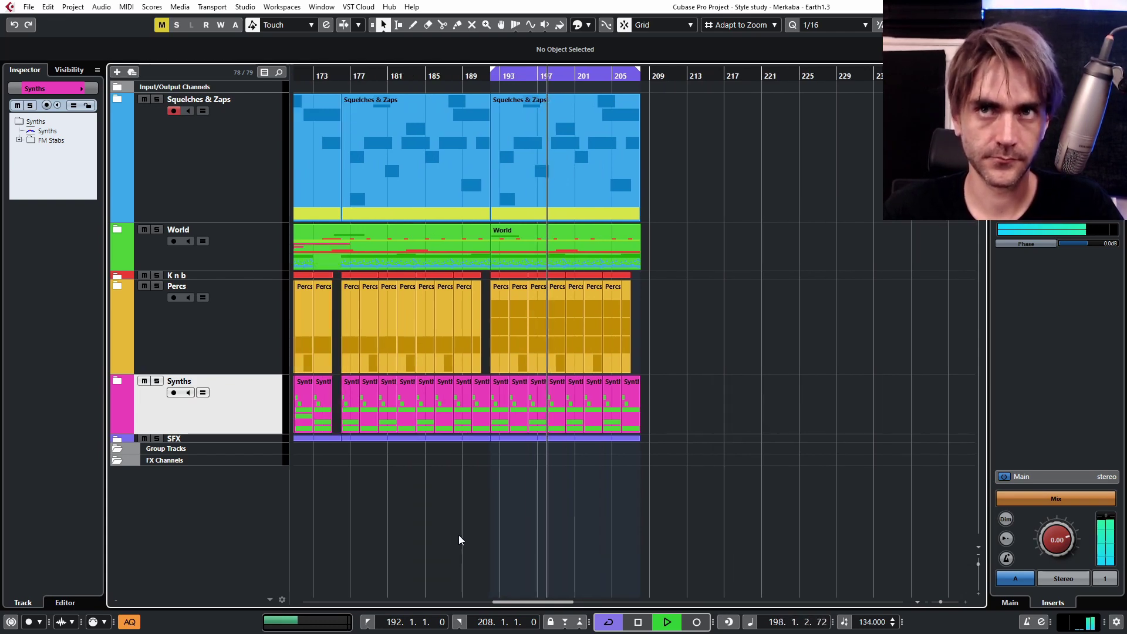
scroll(447, 534, "up", 1)
scroll(431, 539, "right", 3)
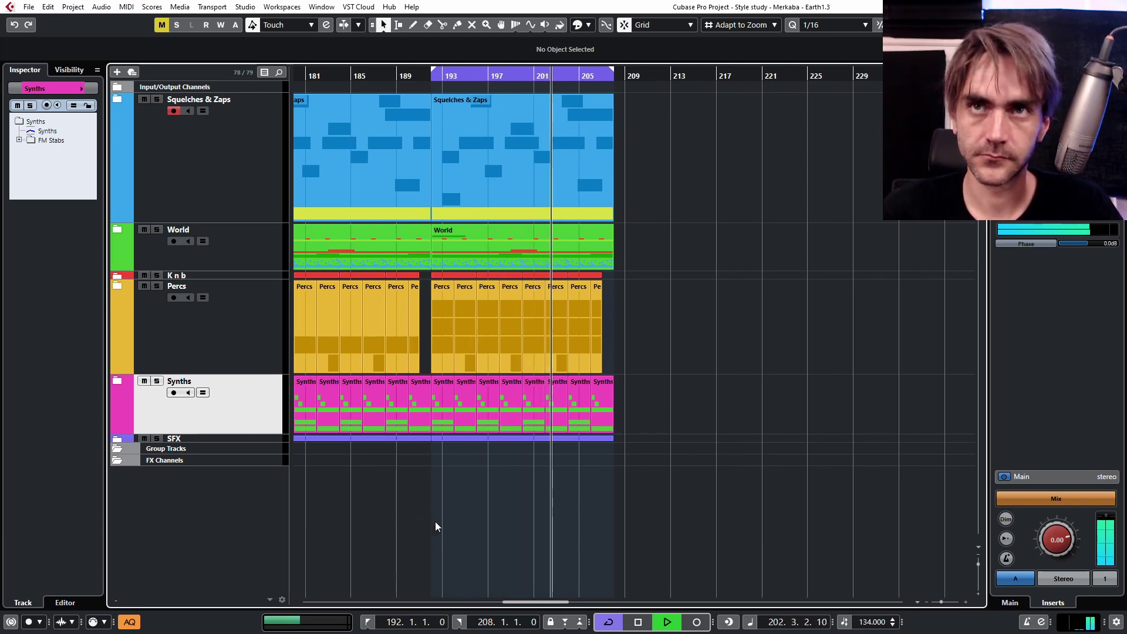
scroll(435, 521, "up", 2)
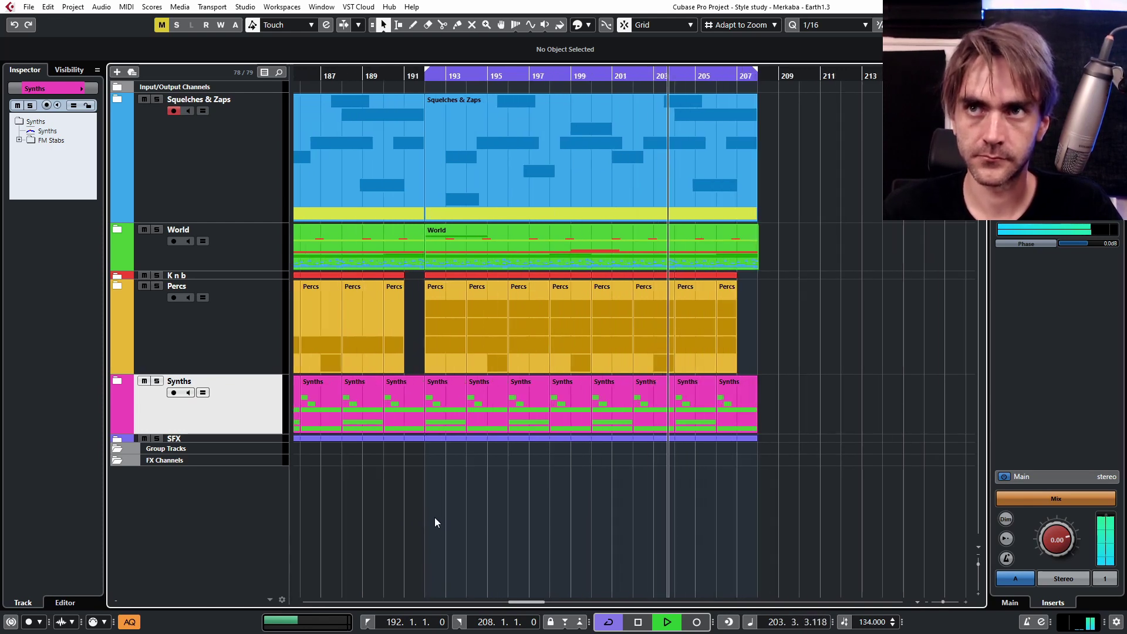
scroll(729, 511, "up", 1)
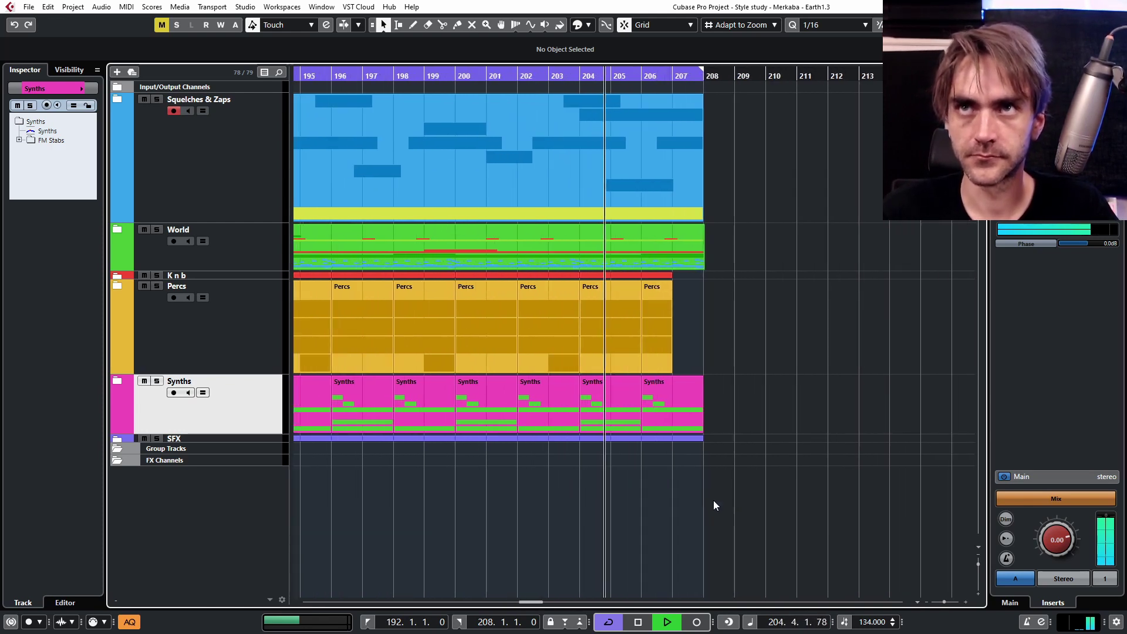